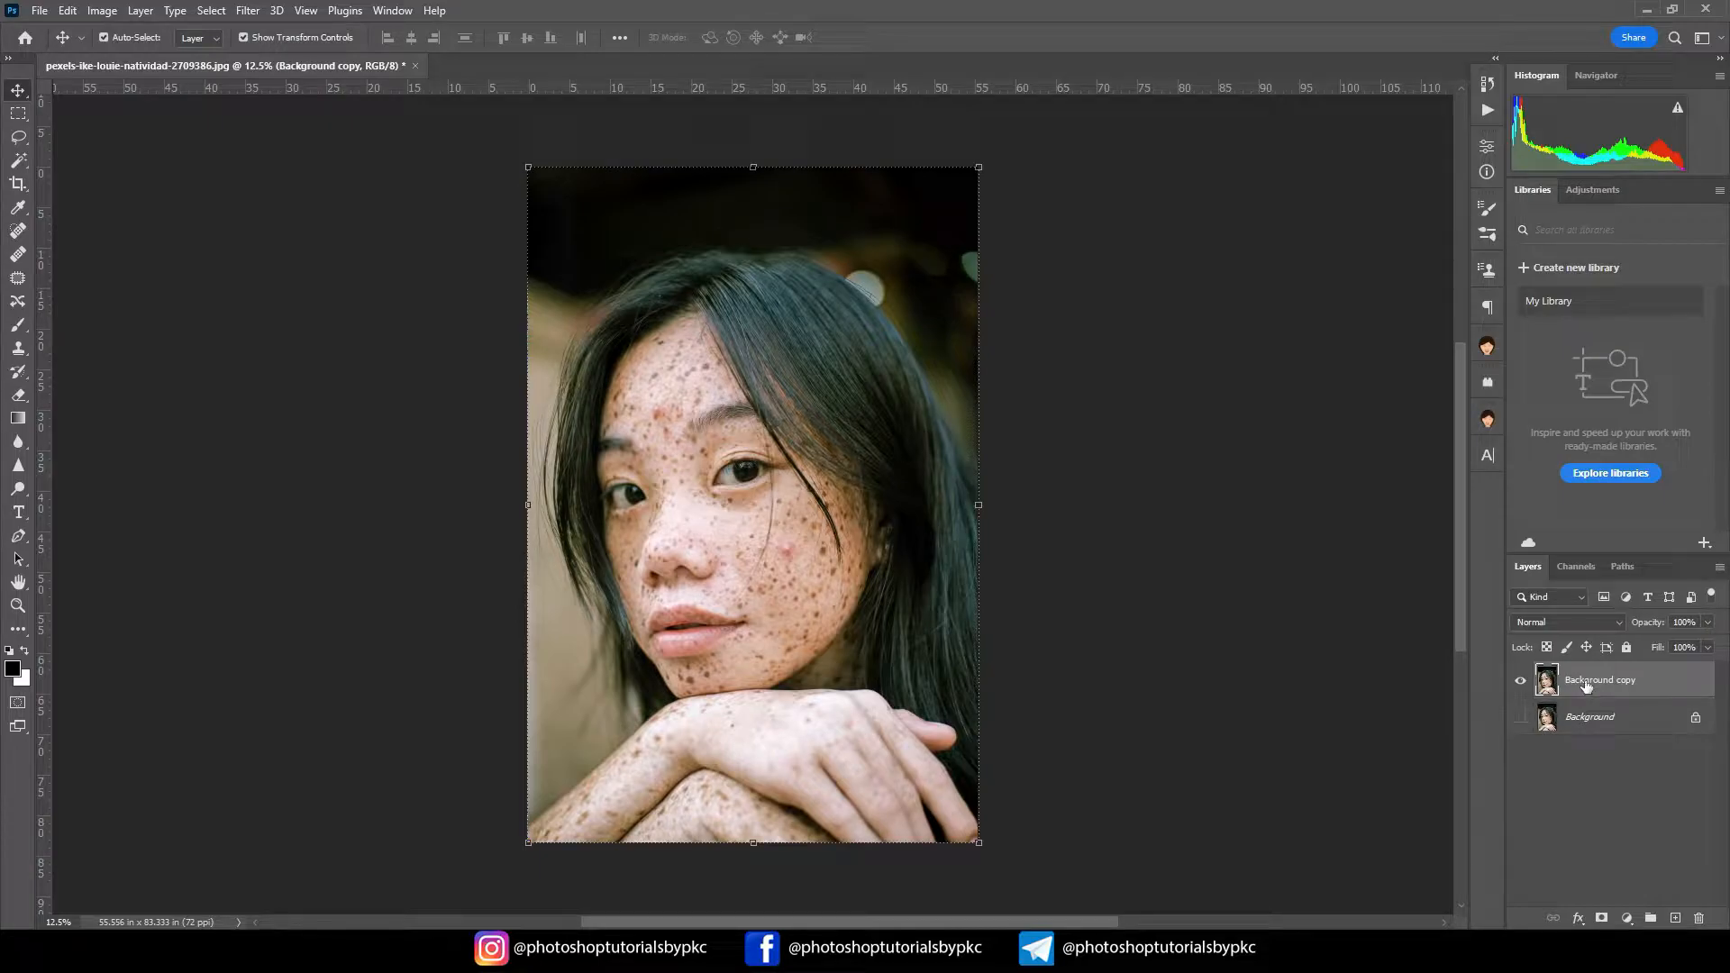
# Step: With the Spot Healing Brush at size 60 and Content-Aware type, remove the brown spots along the forehead's image-left edge
pyautogui.hotkey('ctrl', '+')
pyautogui.hotkey('ctrl', '+')
pyautogui.hotkey('ctrl', '+')
pyautogui.hotkey('ctrl', '+')
pyautogui.hotkey('ctrl', '+')
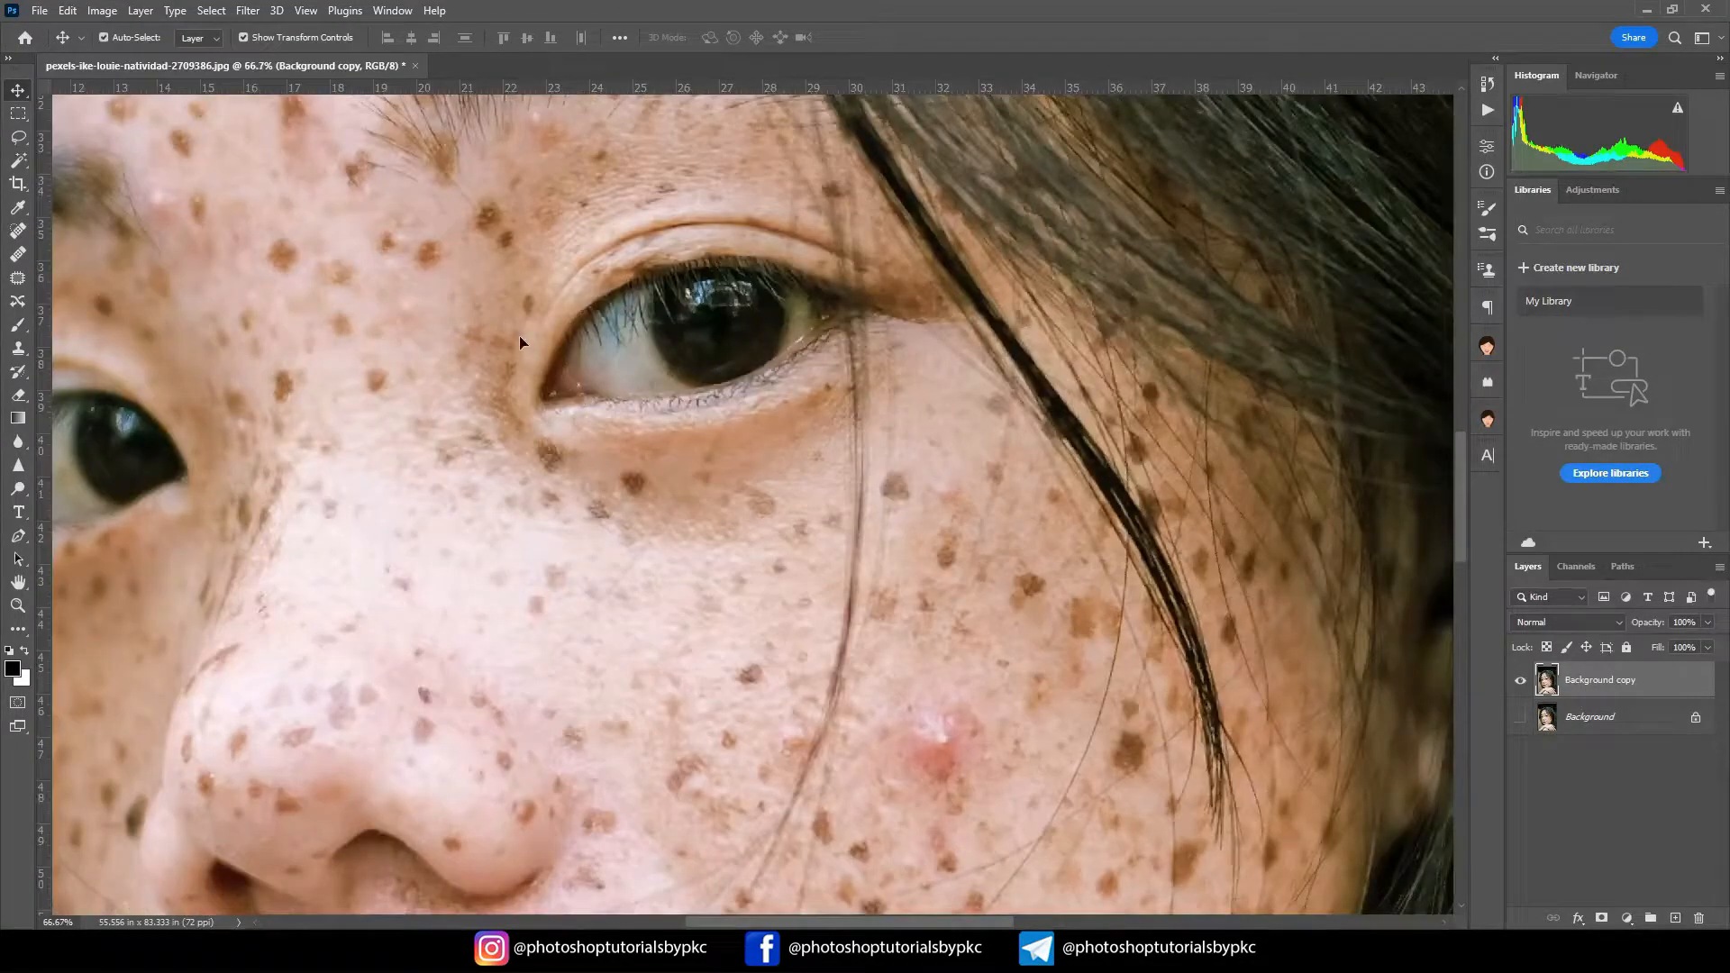
pyautogui.moveTo(440, 220); pyautogui.dragTo(908, 843)
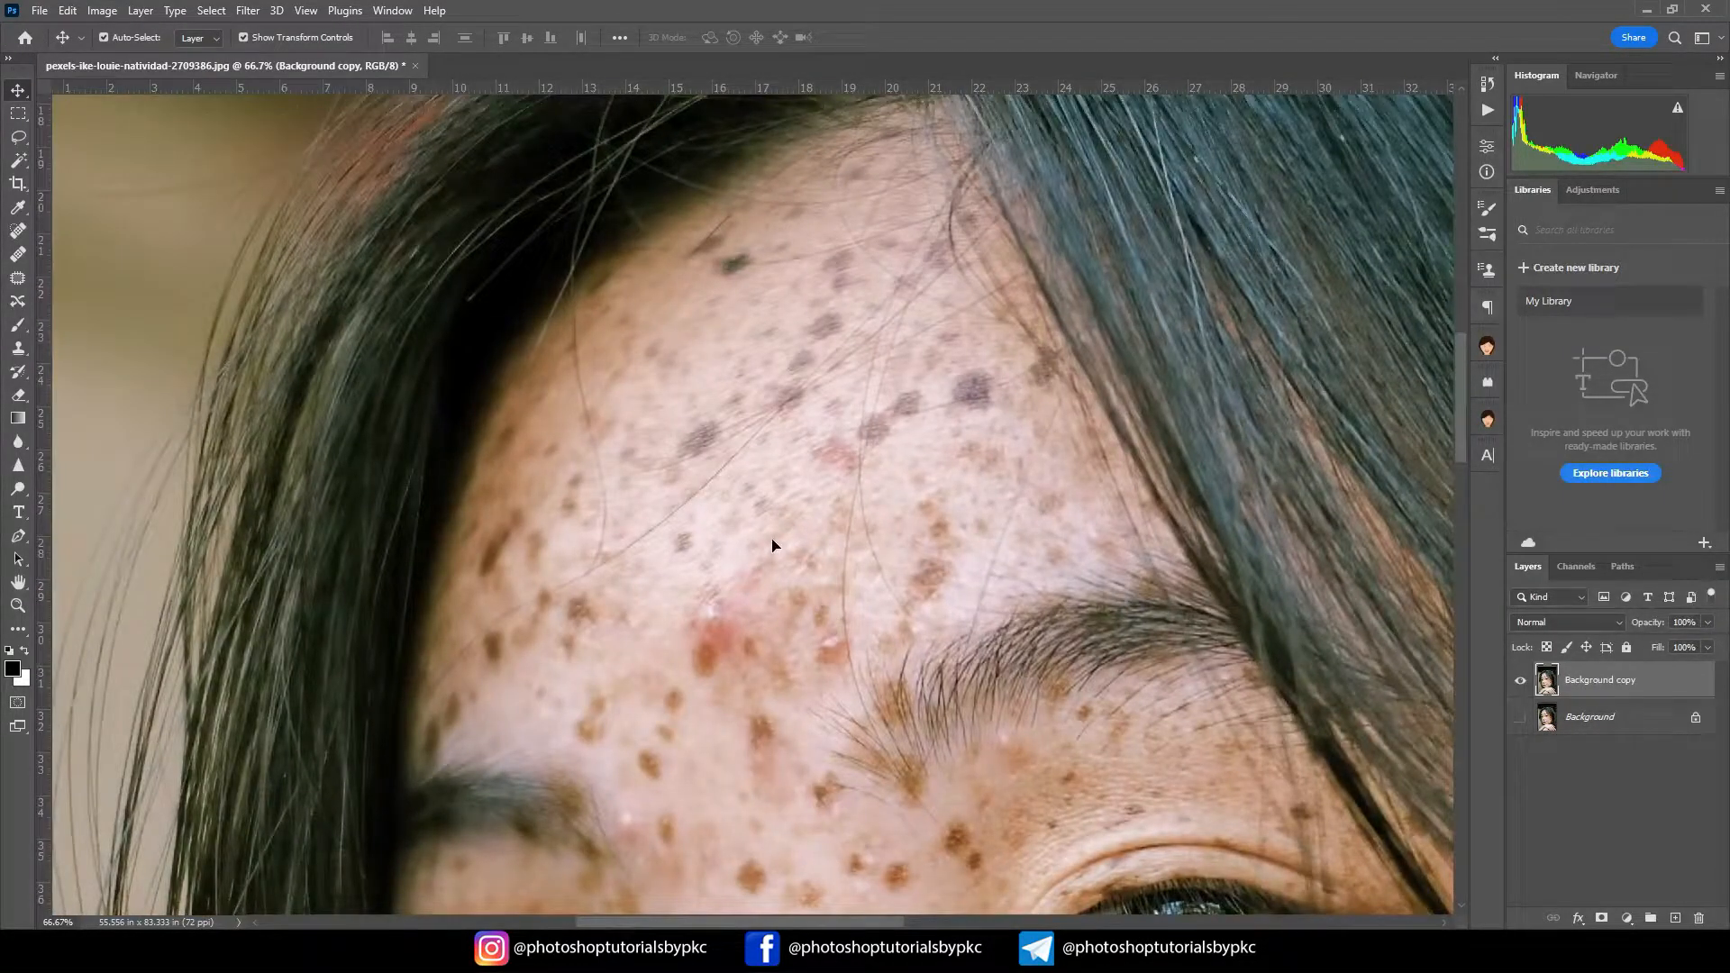
pyautogui.hotkey('ctrl', '+')
pyautogui.moveTo(633, 553); pyautogui.dragTo(641, 592)
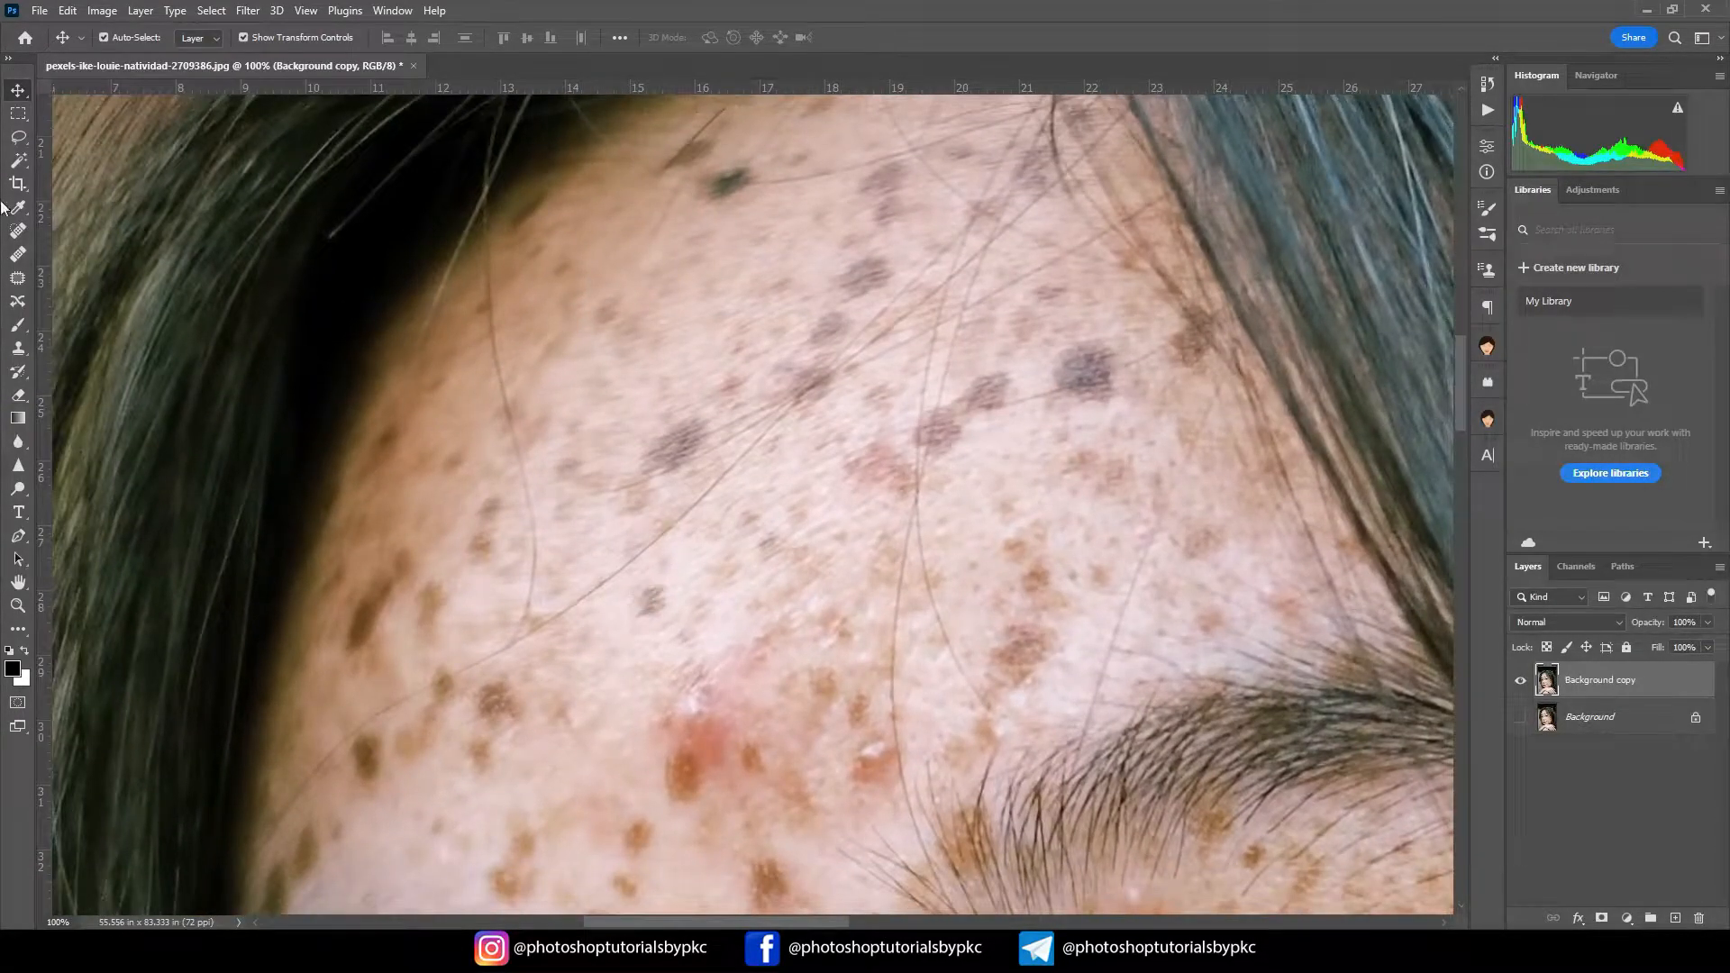
pyautogui.click(18, 232)
pyautogui.click(18, 231)
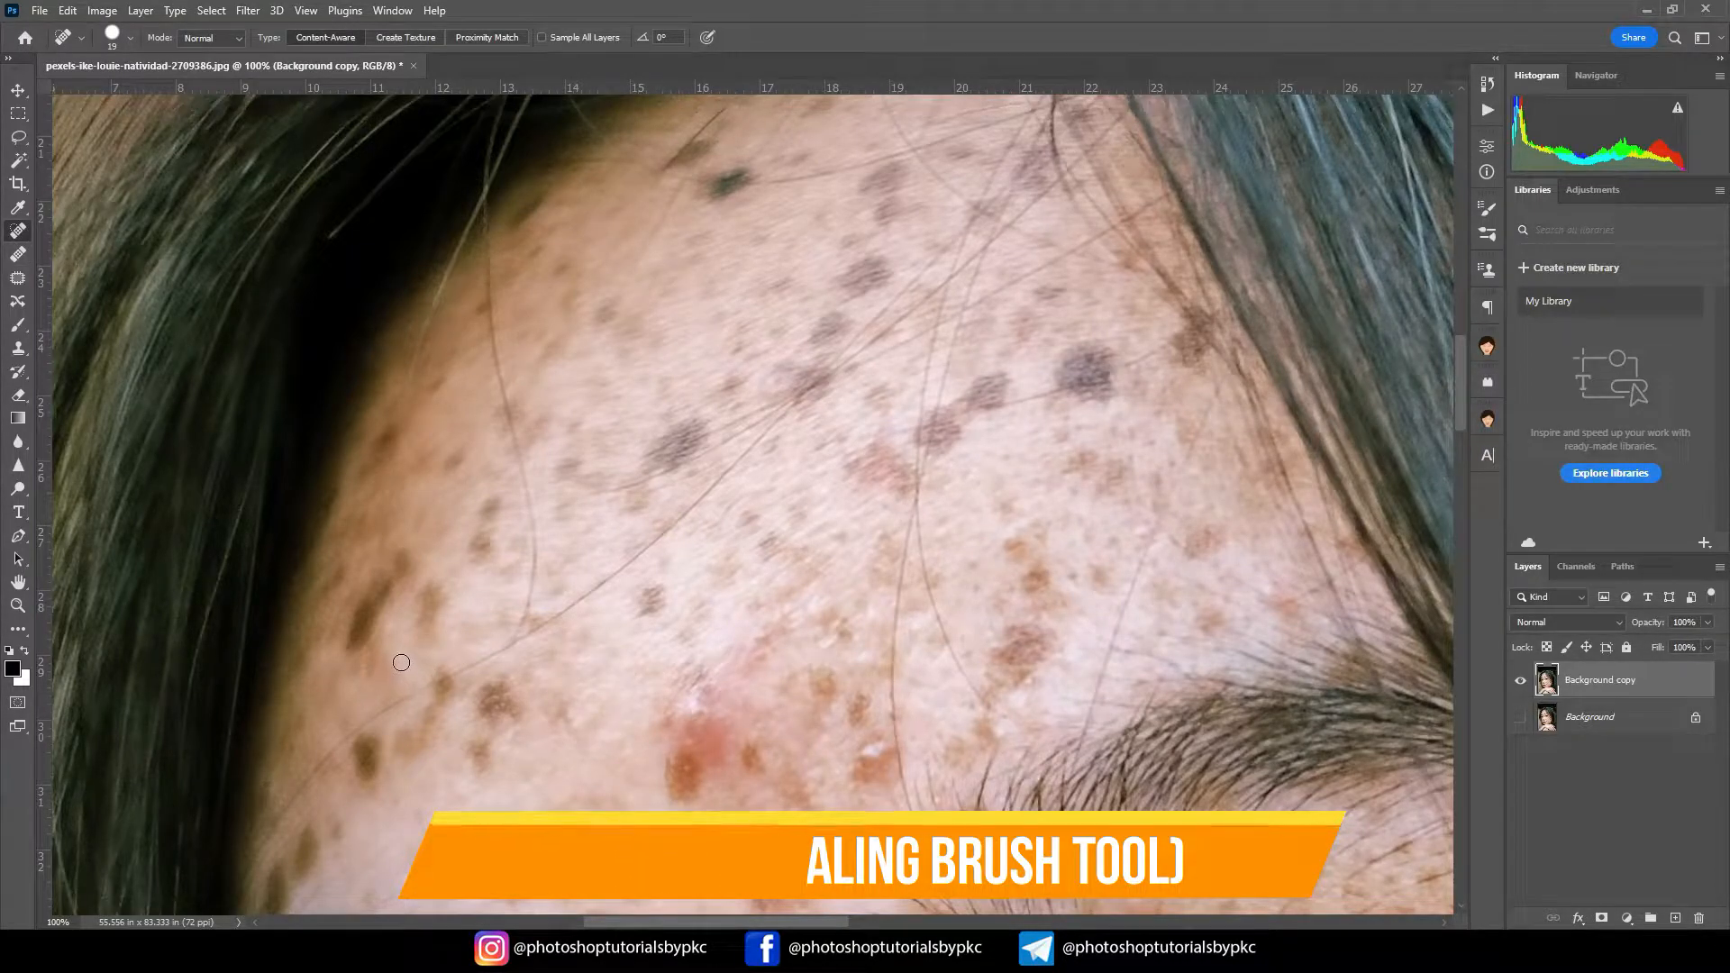
pyautogui.press(']')
pyautogui.press(']')
pyautogui.press(']')
pyautogui.moveTo(403, 566)
pyautogui.mouseDown()
pyautogui.moveTo(360, 646)
pyautogui.moveTo(373, 656)
pyautogui.moveTo(429, 570)
pyautogui.mouseUp()
pyautogui.moveTo(470, 572); pyautogui.dragTo(491, 507)
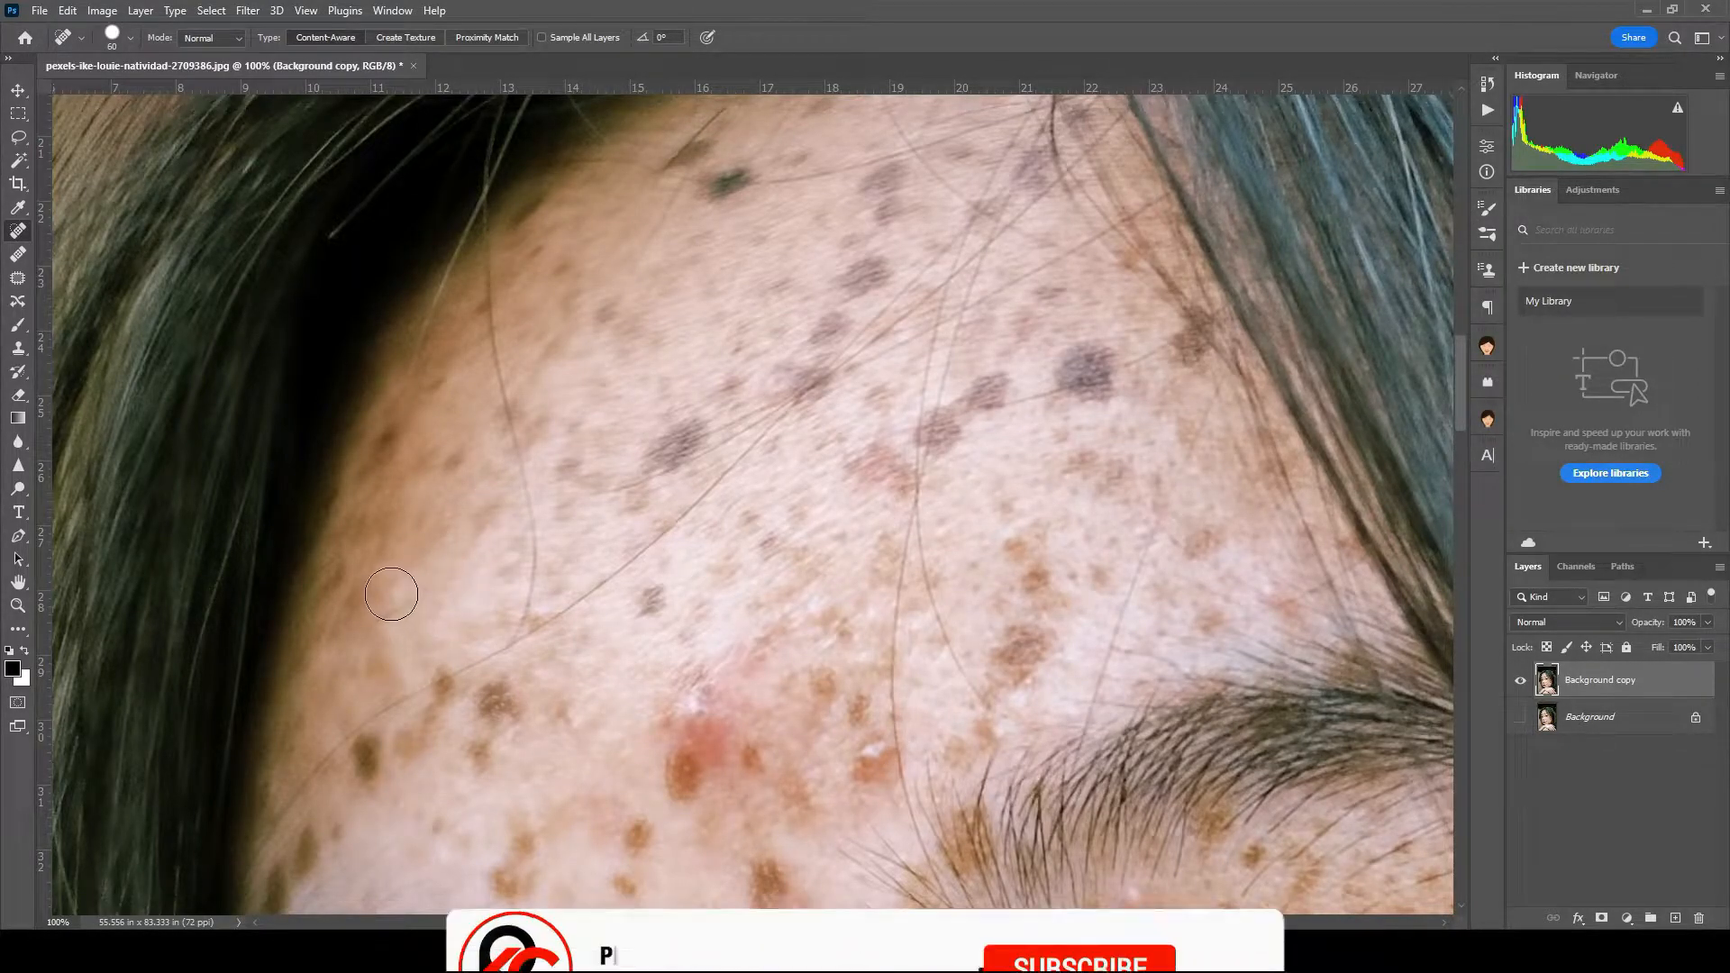
pyautogui.moveTo(401, 438); pyautogui.dragTo(401, 438)
pyautogui.click(448, 463)
pyautogui.click(444, 397)
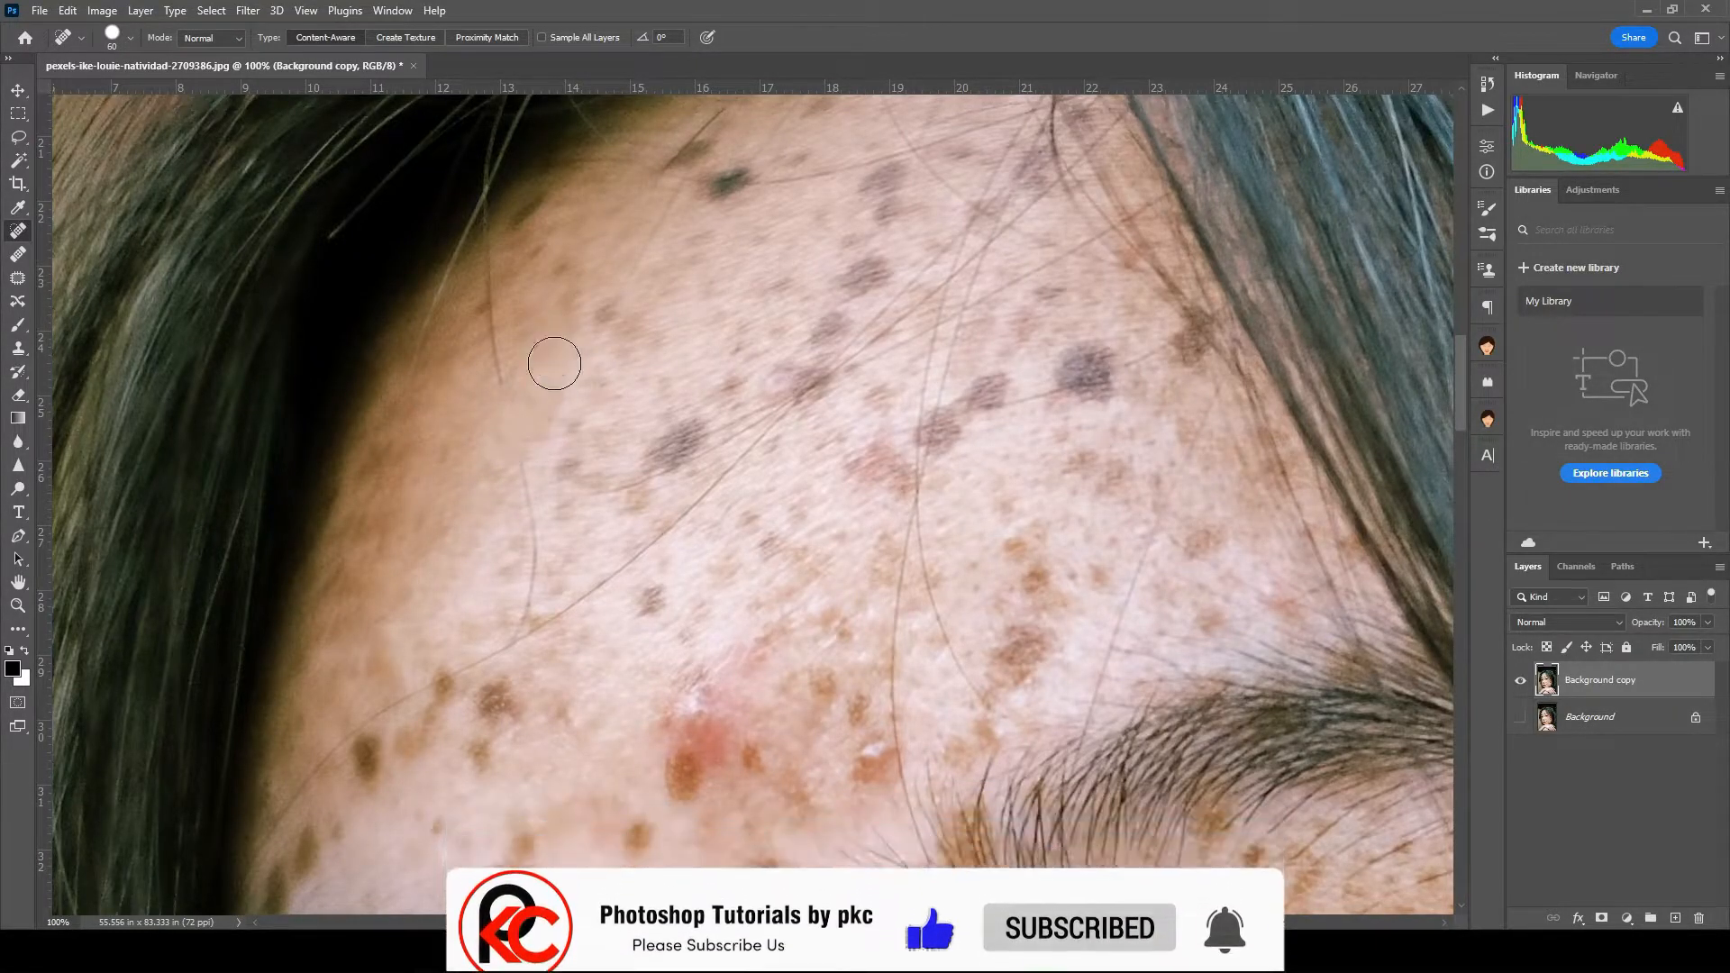
# Step: Reduce the healing brush to size 45 and remove the dark spots on the upper forehead near the hairline
pyautogui.press('[')
pyautogui.press('[')
pyautogui.click(709, 193)
pyautogui.scroll(3, 709, 191)
pyautogui.click(908, 237)
pyautogui.click(897, 403)
pyautogui.click(874, 369)
pyautogui.click(877, 402)
# Step: Heal the diagonal row of grey spots running across the middle of the forehead
pyautogui.click(849, 478)
pyautogui.click(872, 458)
pyautogui.click(852, 431)
pyautogui.click(811, 552)
pyautogui.click(671, 645)
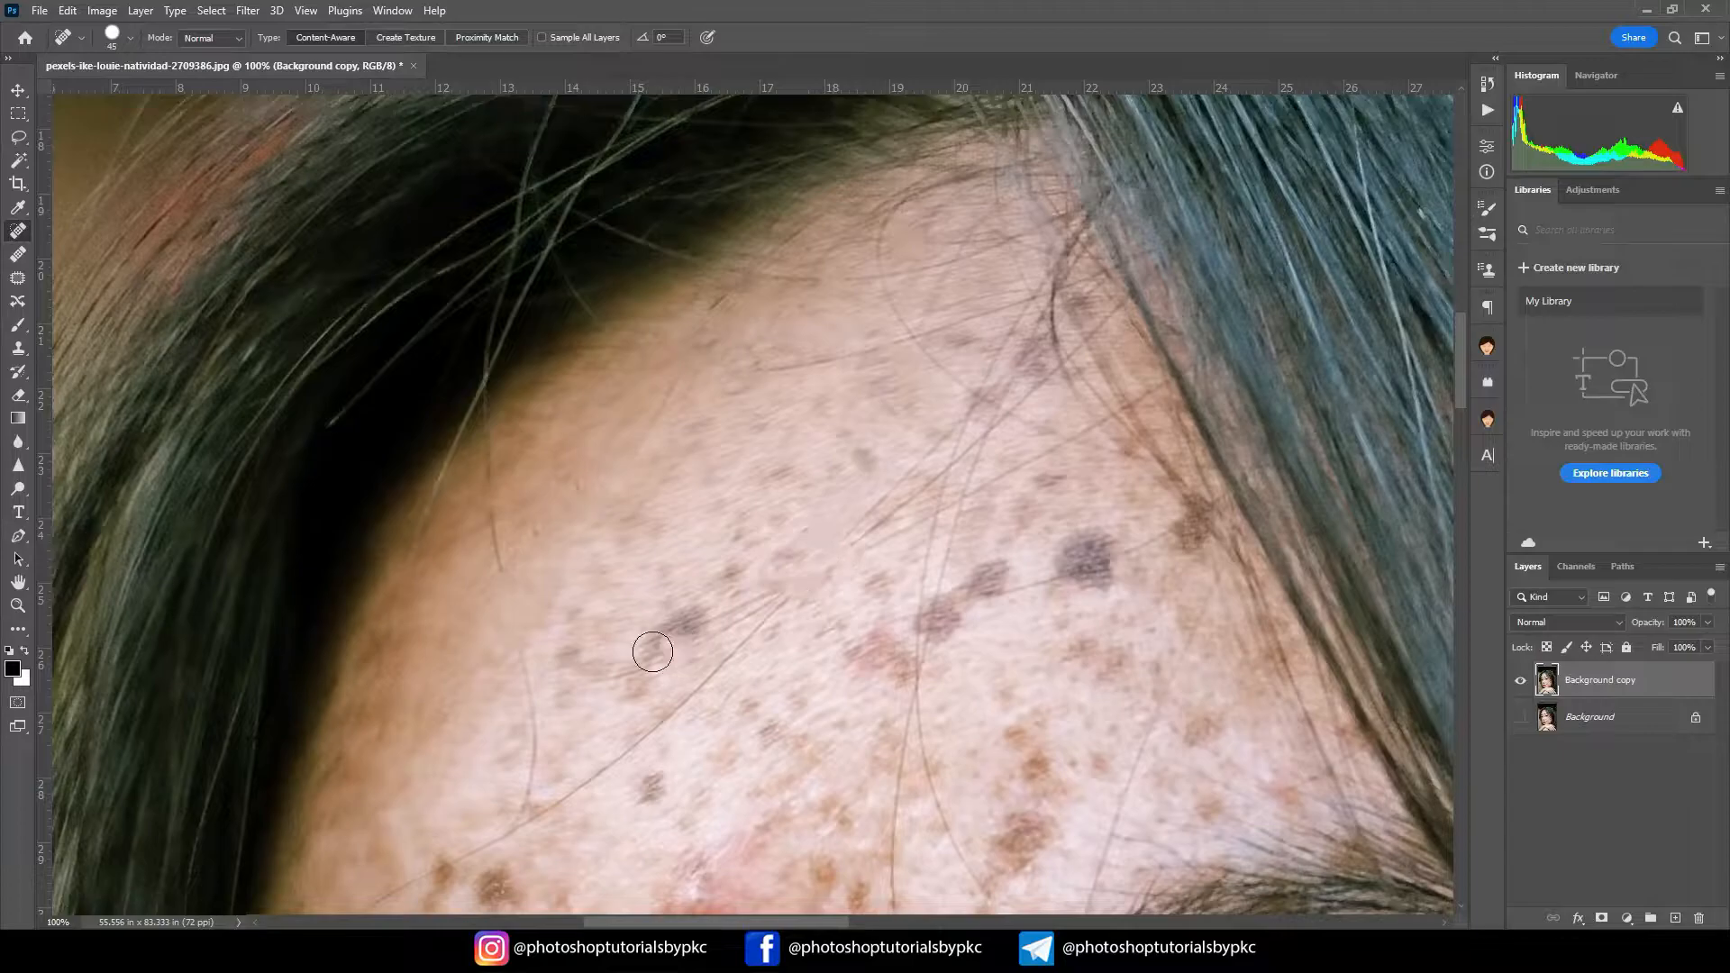
pyautogui.click(764, 594)
pyautogui.click(785, 545)
pyautogui.click(647, 628)
pyautogui.click(595, 572)
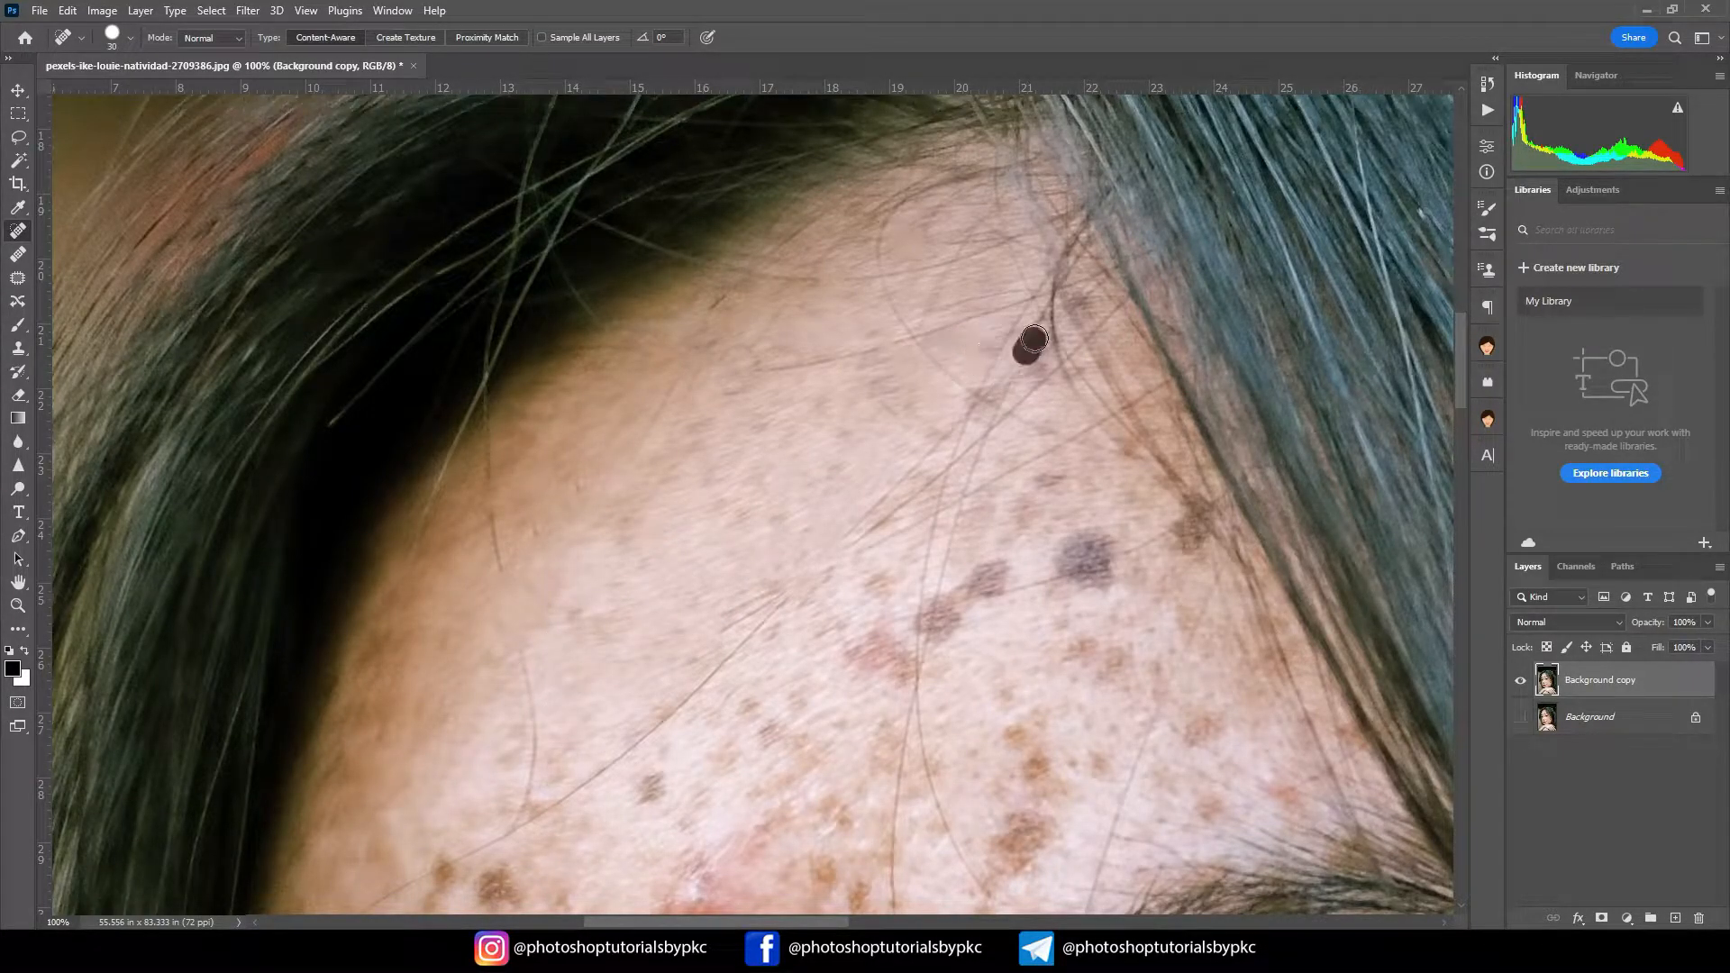
# Step: Heal the large grey spot and its neighbouring spots on the image-right half of the forehead
pyautogui.moveTo(1063, 552); pyautogui.dragTo(1081, 586)
pyautogui.moveTo(1189, 551); pyautogui.dragTo(1201, 501)
pyautogui.click(1125, 455)
pyautogui.click(1167, 470)
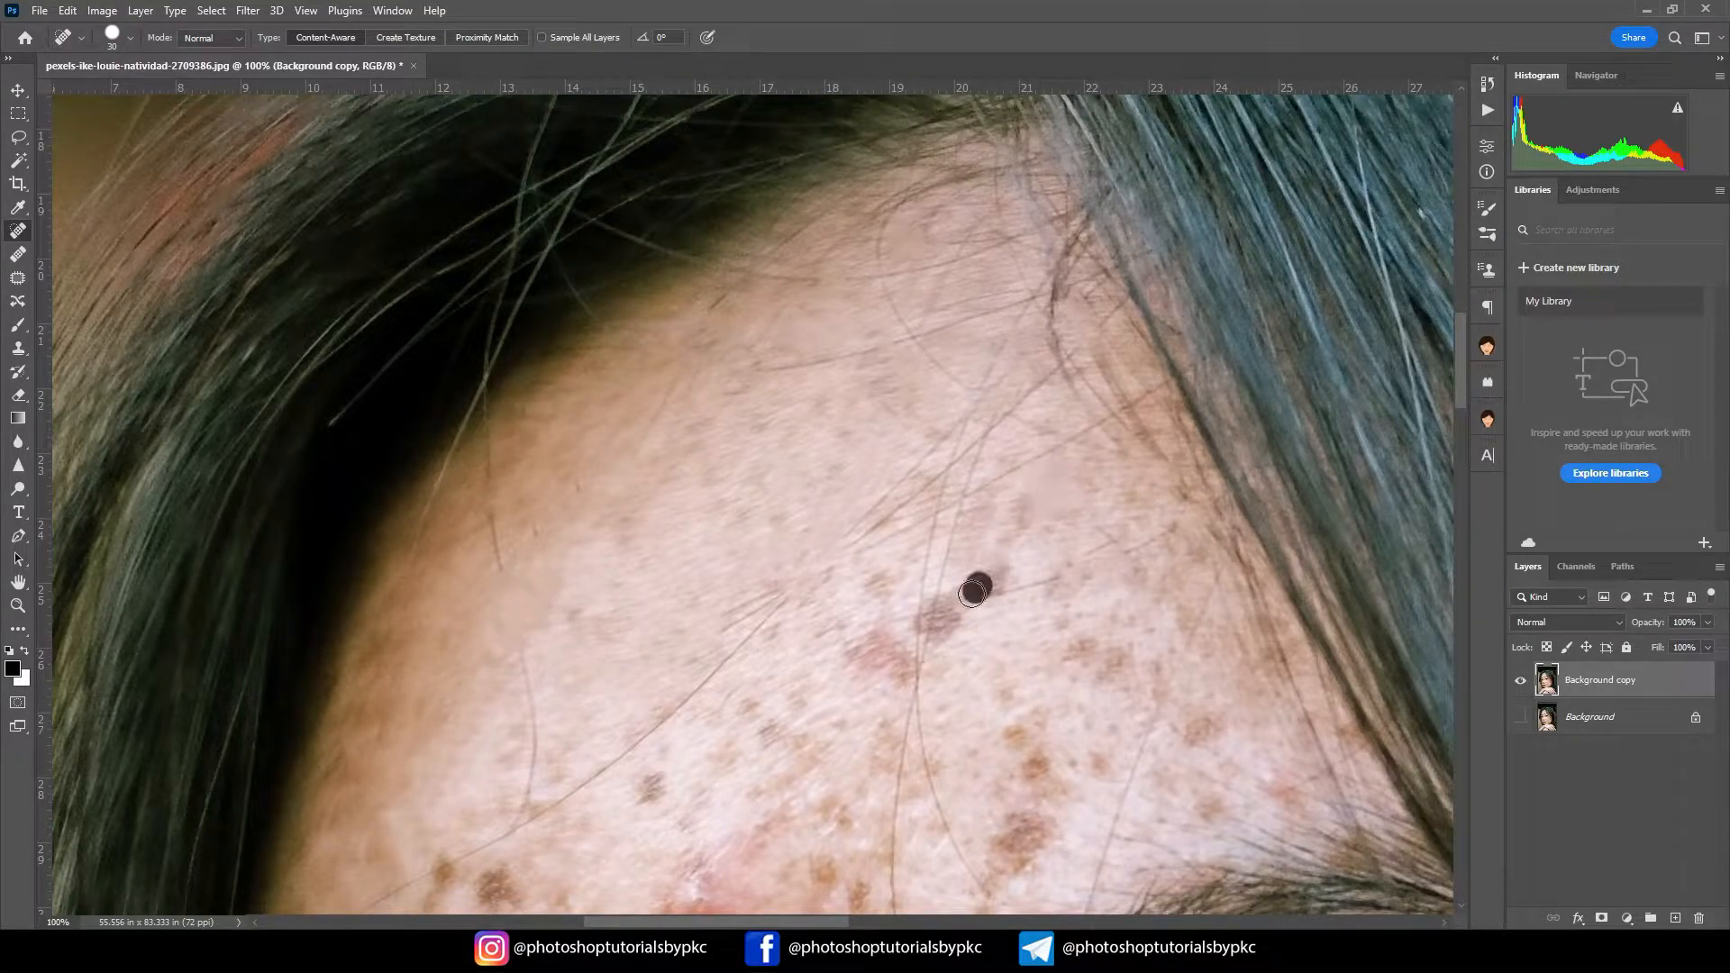
pyautogui.moveTo(948, 616)
pyautogui.mouseDown()
pyautogui.moveTo(904, 657)
pyautogui.moveTo(889, 578)
pyautogui.mouseUp()
pyautogui.click(892, 656)
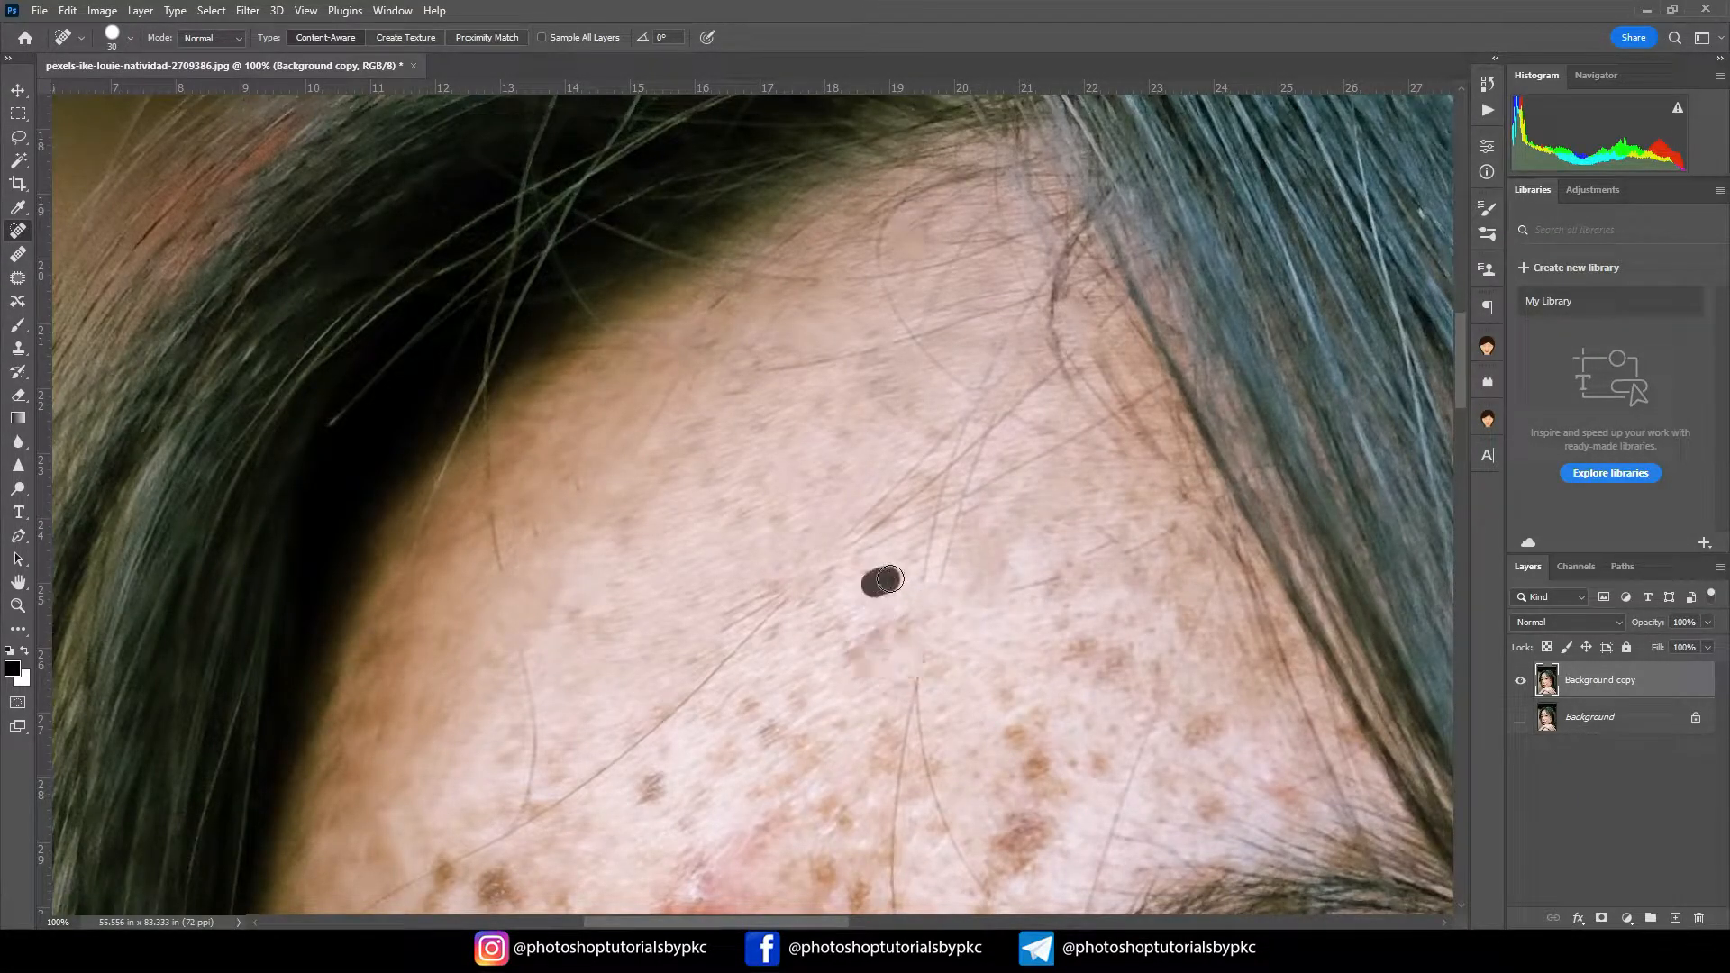
# Step: Remove the brown spots above the image-right eyebrow and the grey and brown spots on the lower image-left forehead
pyautogui.moveTo(1201, 736); pyautogui.dragTo(1208, 734)
pyautogui.scroll(-3, 1253, 631)
pyautogui.moveTo(996, 635); pyautogui.dragTo(1027, 631)
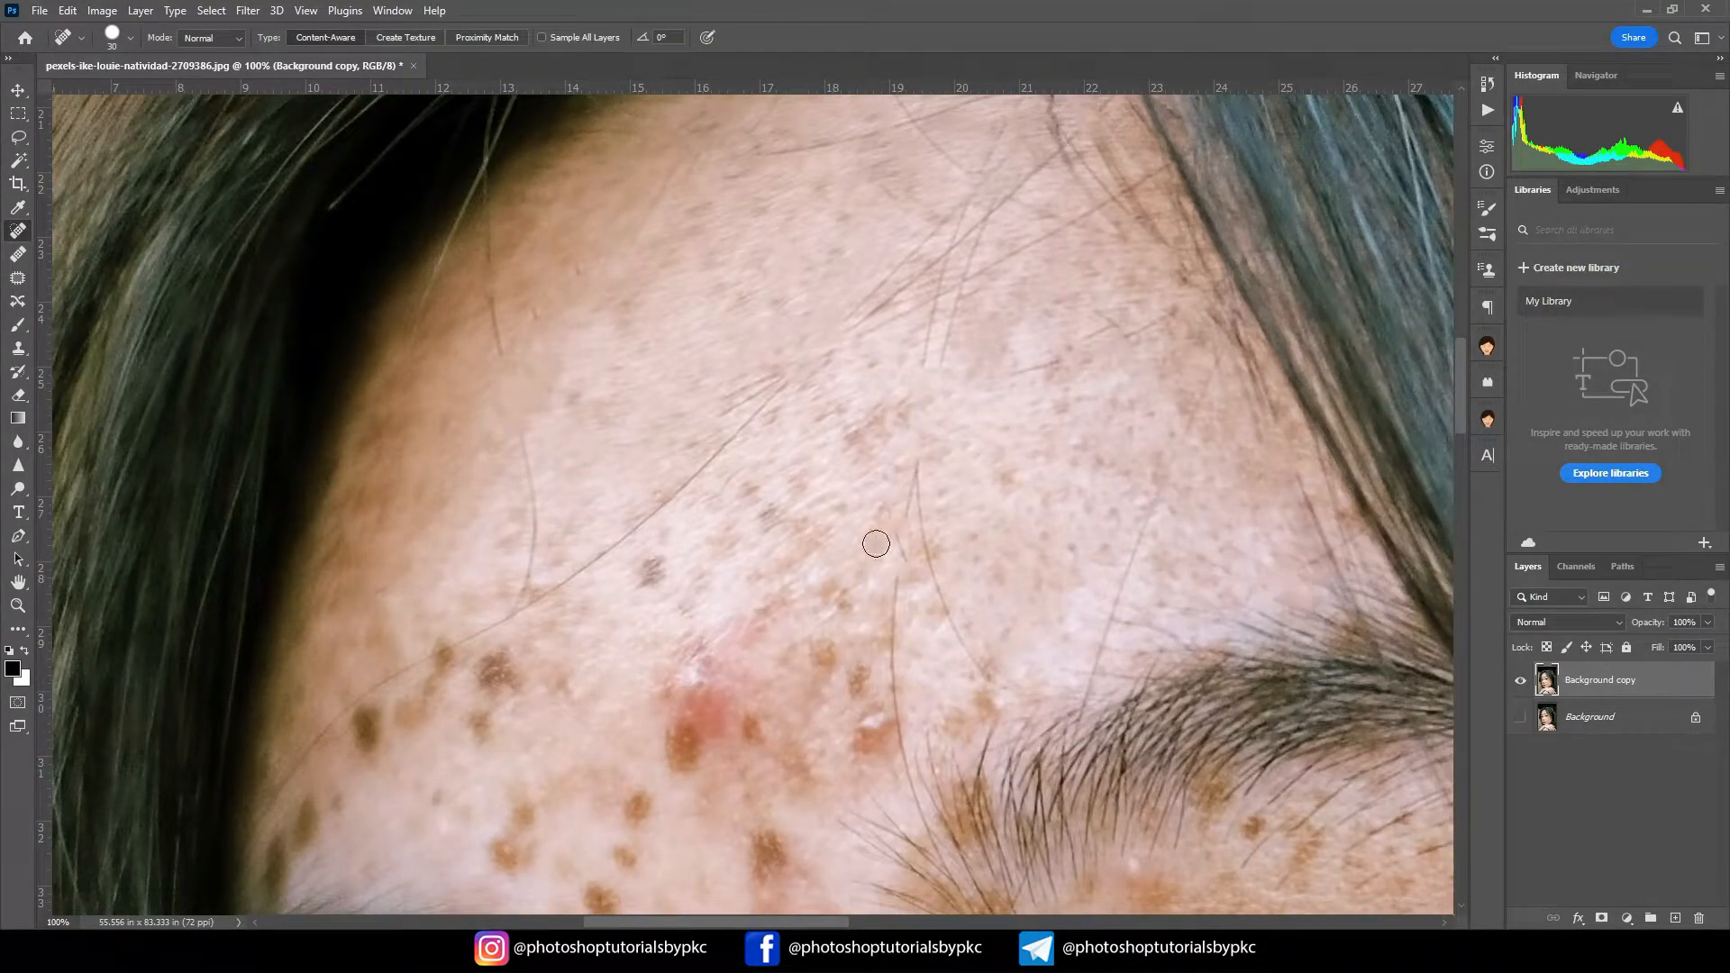
pyautogui.click(649, 575)
pyautogui.moveTo(686, 596)
pyautogui.mouseDown()
pyautogui.moveTo(708, 544)
pyautogui.moveTo(779, 523)
pyautogui.mouseUp()
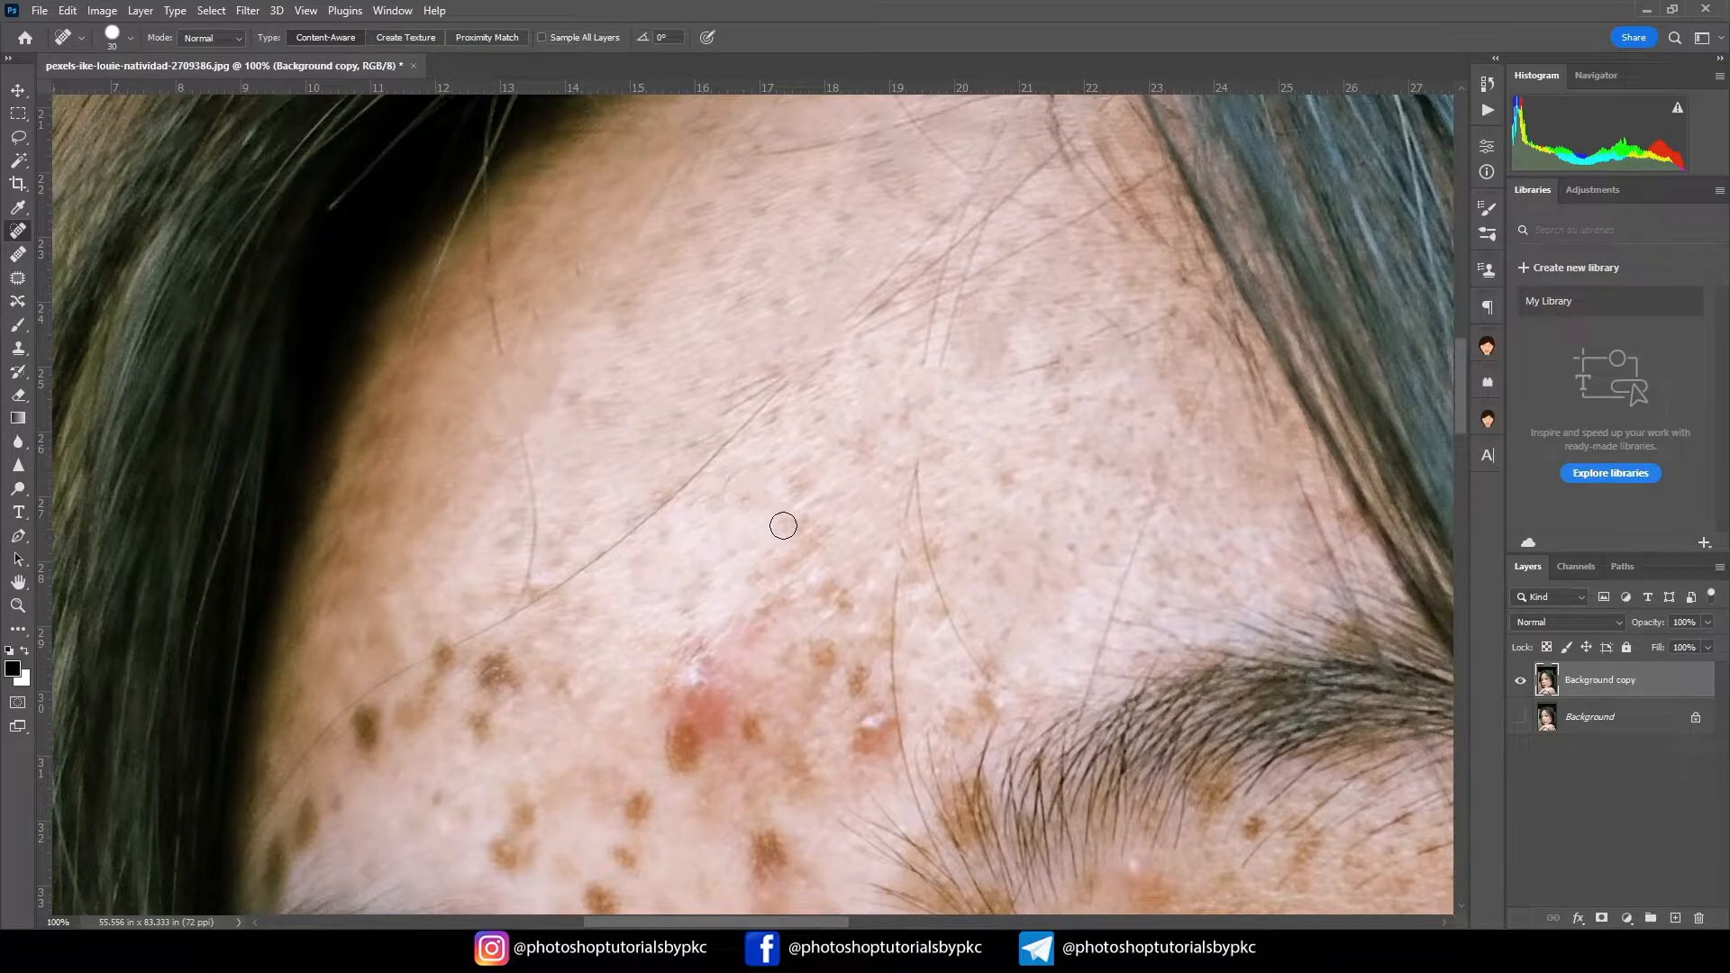
pyautogui.moveTo(490, 664)
pyautogui.mouseDown()
pyautogui.moveTo(530, 639)
pyautogui.moveTo(433, 679)
pyautogui.mouseUp()
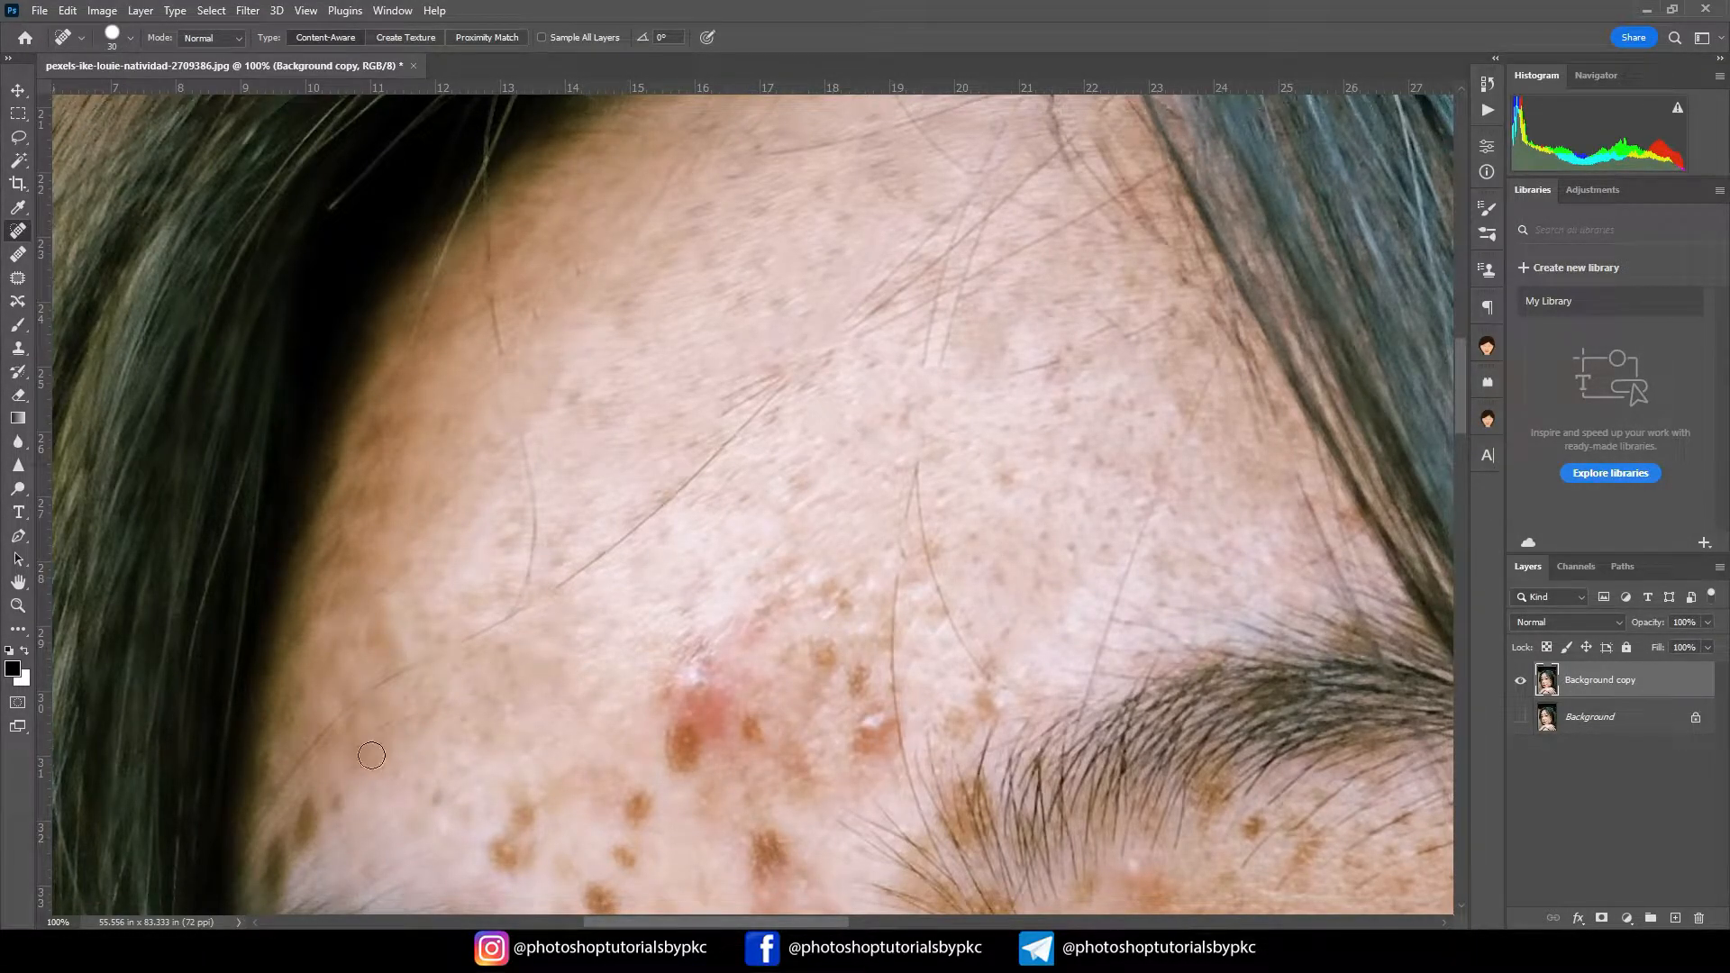
# Step: Enlarge the healing brush to size 50 and remove the red blemish and surrounding freckles on the lower forehead
pyautogui.scroll(-3, 368, 746)
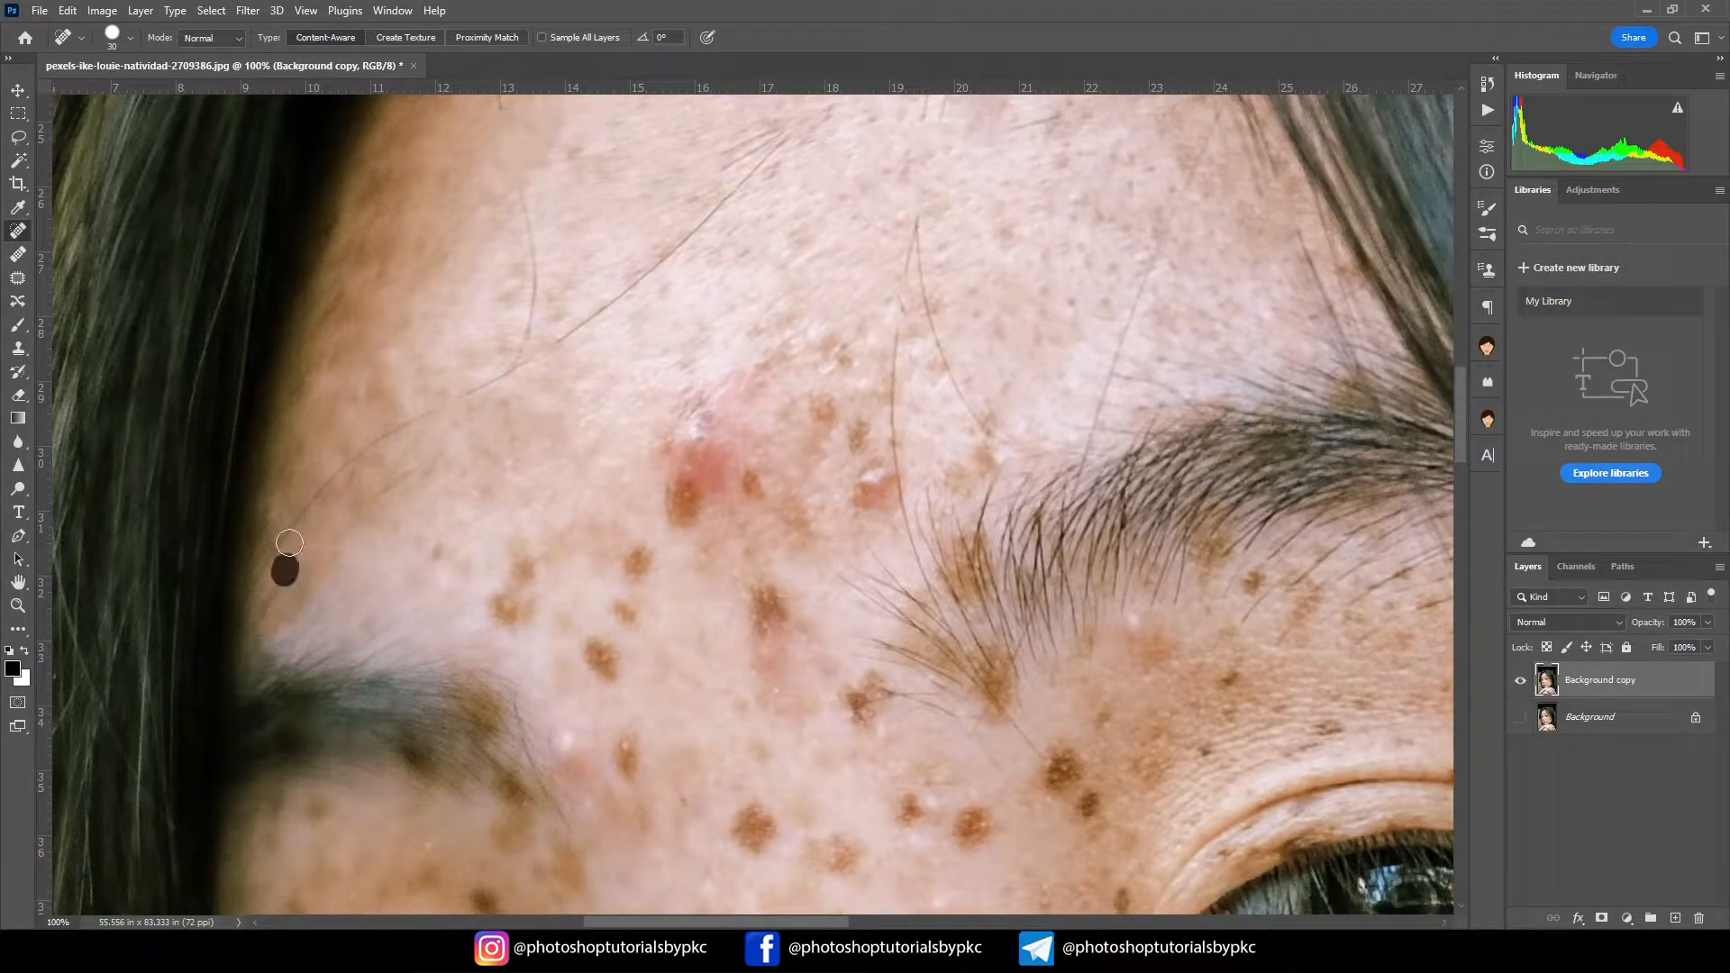
pyautogui.press(']')
pyautogui.press(']')
pyautogui.press(']')
pyautogui.moveTo(673, 519); pyautogui.dragTo(699, 424)
pyautogui.moveTo(977, 469); pyautogui.dragTo(960, 471)
pyautogui.moveTo(436, 549); pyautogui.dragTo(475, 579)
pyautogui.scroll(-2, 475, 579)
pyautogui.moveTo(574, 570); pyautogui.dragTo(621, 569)
# Step: Heal the brown freckles between the two eyebrows, down to the top of the nose bridge
pyautogui.click(768, 484)
pyautogui.click(871, 514)
pyautogui.click(756, 638)
pyautogui.click(838, 667)
pyautogui.click(913, 623)
pyautogui.click(971, 637)
pyautogui.click(639, 637)
pyautogui.scroll(-1, 684, 678)
pyautogui.click(894, 725)
pyautogui.click(755, 734)
pyautogui.click(689, 635)
pyautogui.click(647, 636)
# Step: Remove the freckles between the inner end of the image-right eyebrow and the eye below it
pyautogui.click(1063, 482)
pyautogui.click(1088, 518)
pyautogui.moveTo(1158, 482); pyautogui.dragTo(1209, 460)
pyautogui.click(1228, 390)
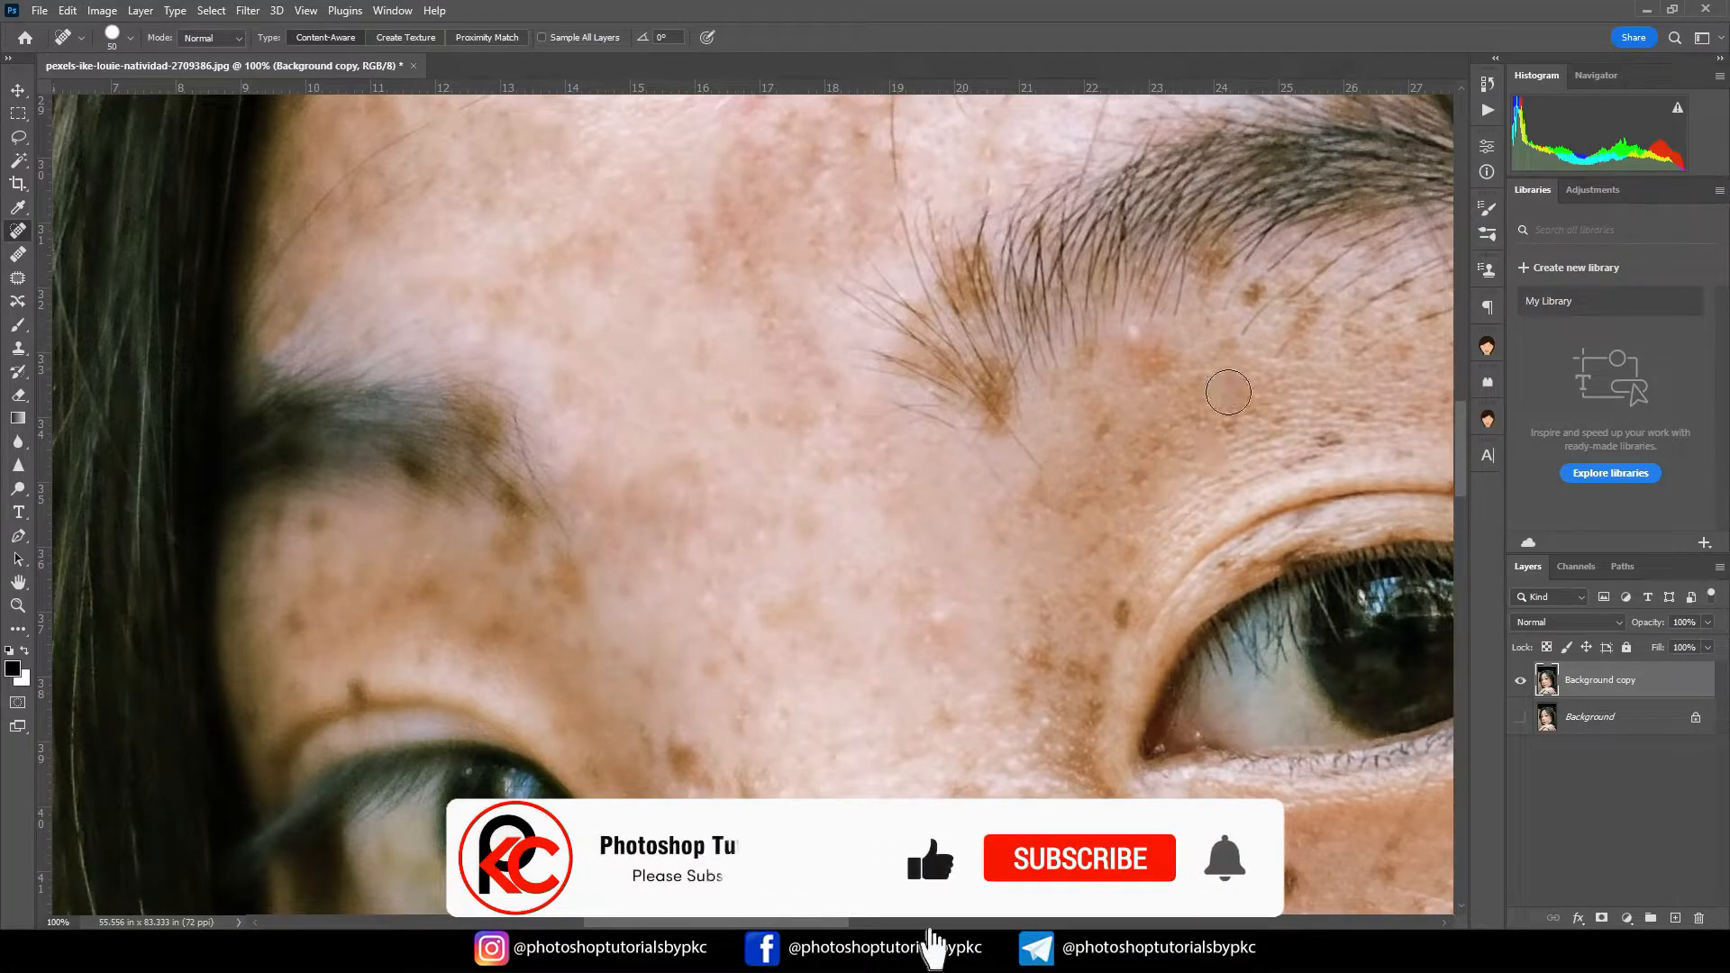
# Step: Heal the freckles on the upper eyelid beneath the middle and outer part of the image-right eyebrow
pyautogui.click(1333, 434)
pyautogui.click(1298, 318)
pyautogui.click(1254, 297)
pyautogui.click(1167, 370)
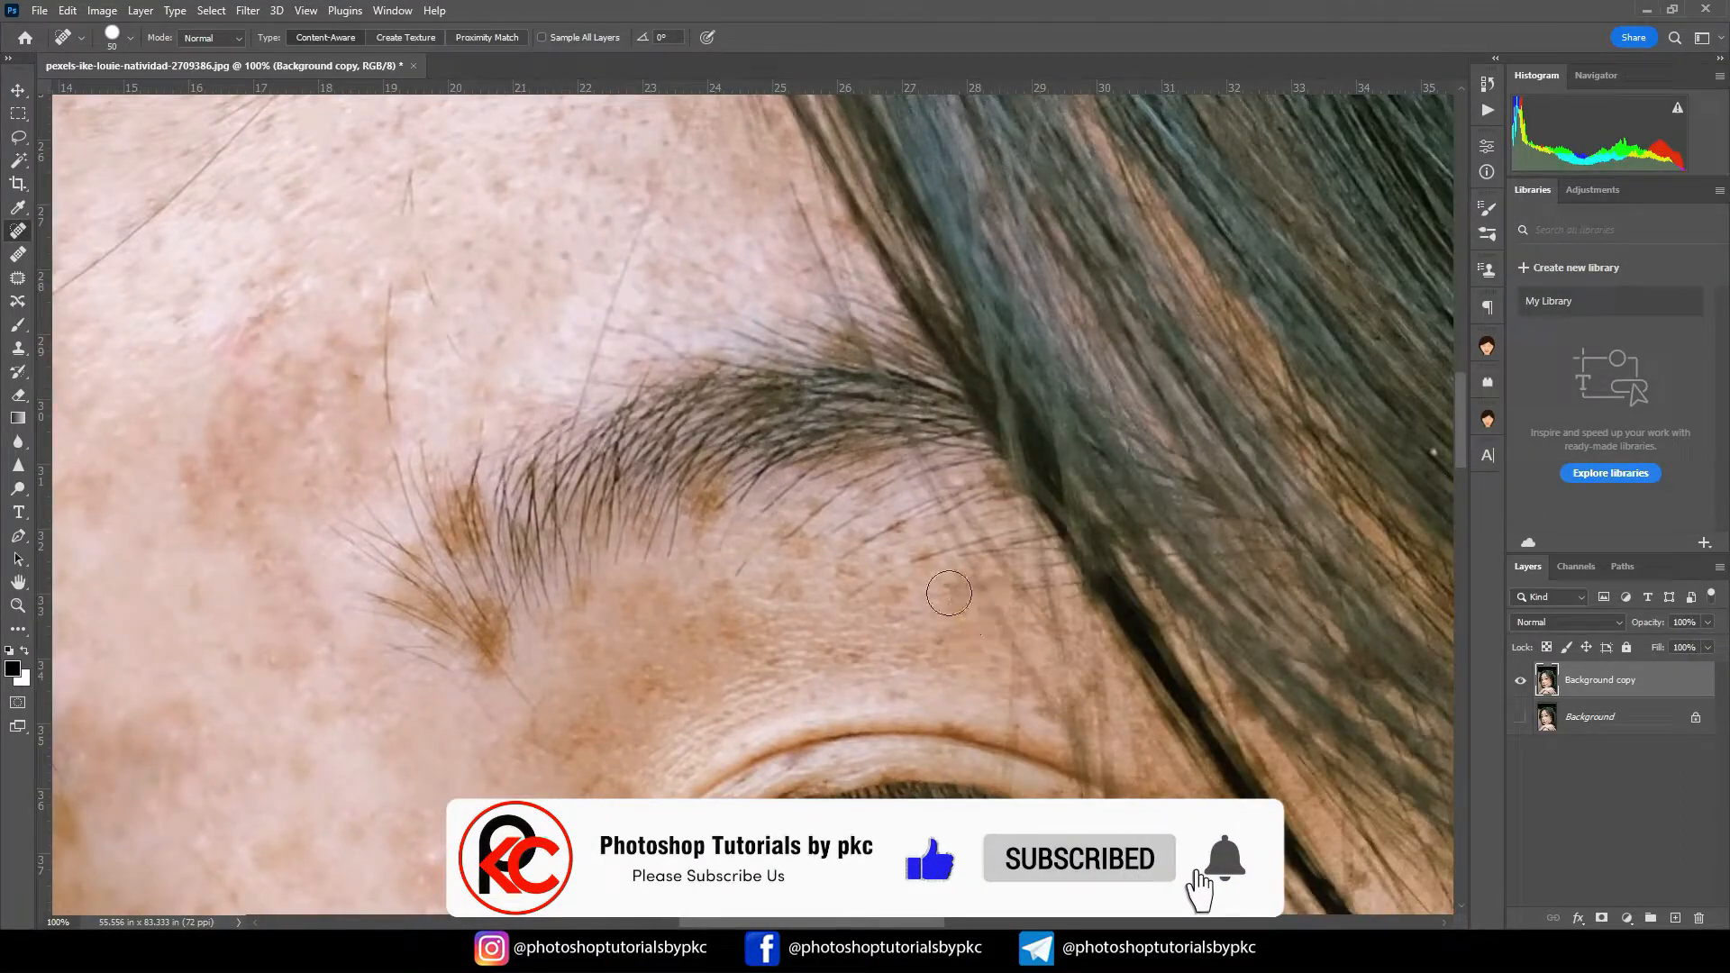
pyautogui.click(884, 576)
pyautogui.click(800, 550)
pyautogui.click(879, 594)
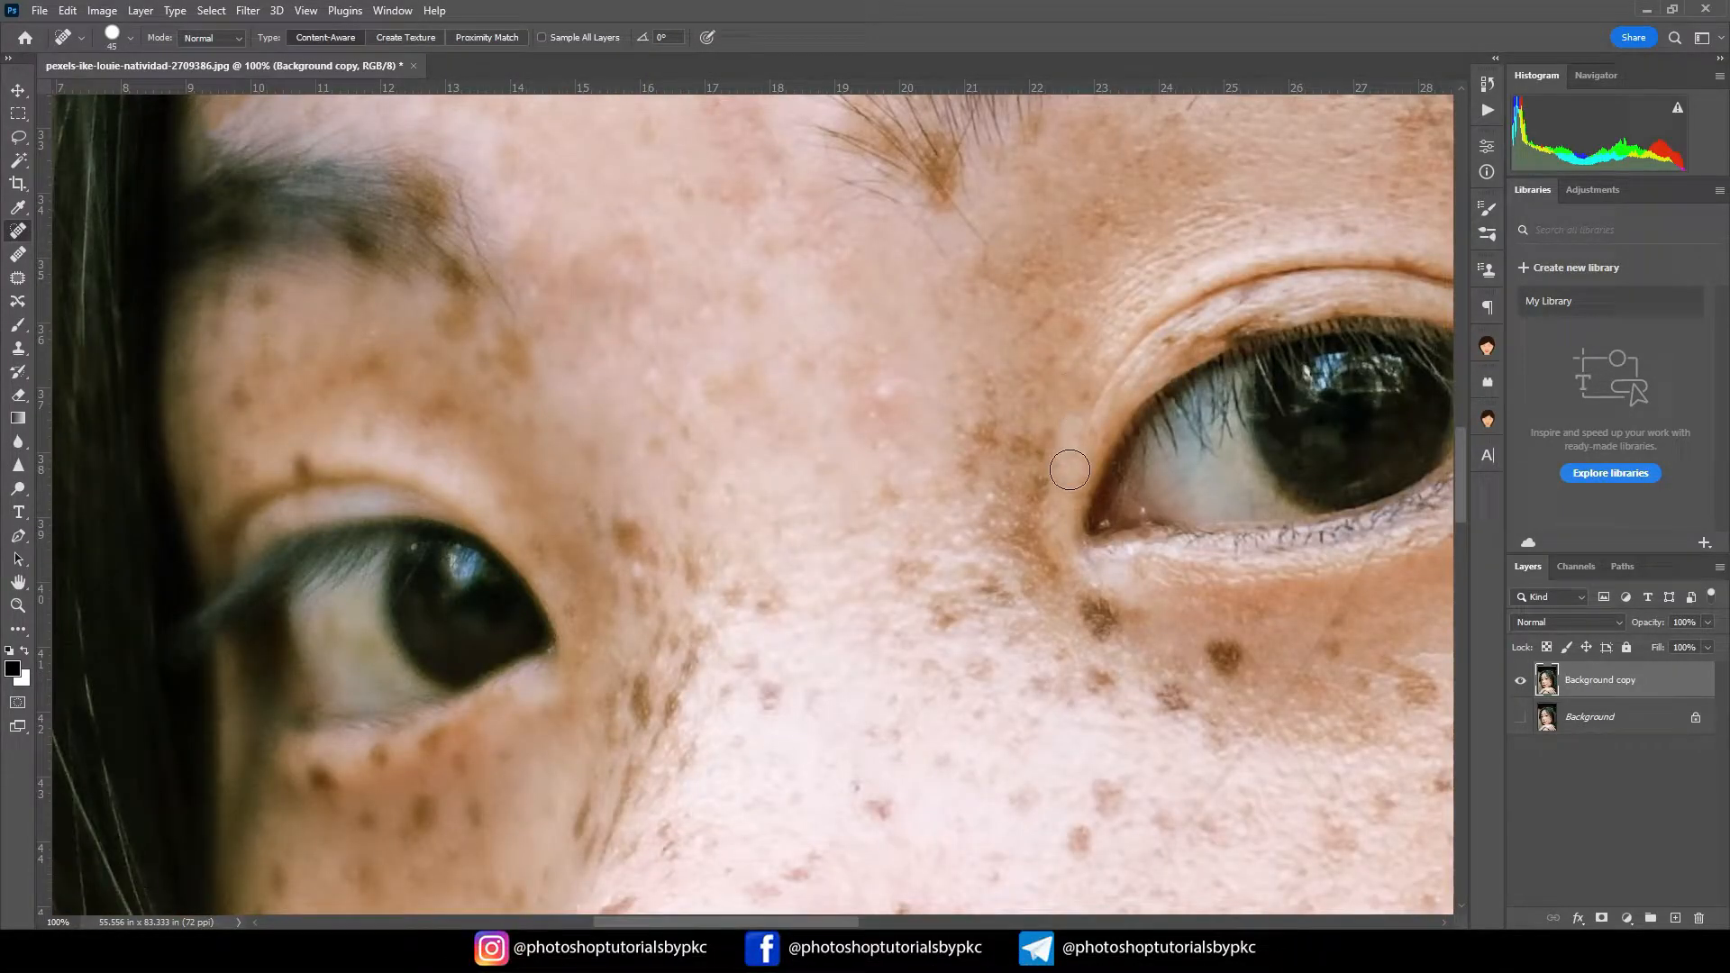
# Step: Remove the freckles around and below the inner corner of the image-right eye and on the adjoining nose bridge
pyautogui.click(982, 451)
pyautogui.click(1043, 564)
pyautogui.click(1011, 511)
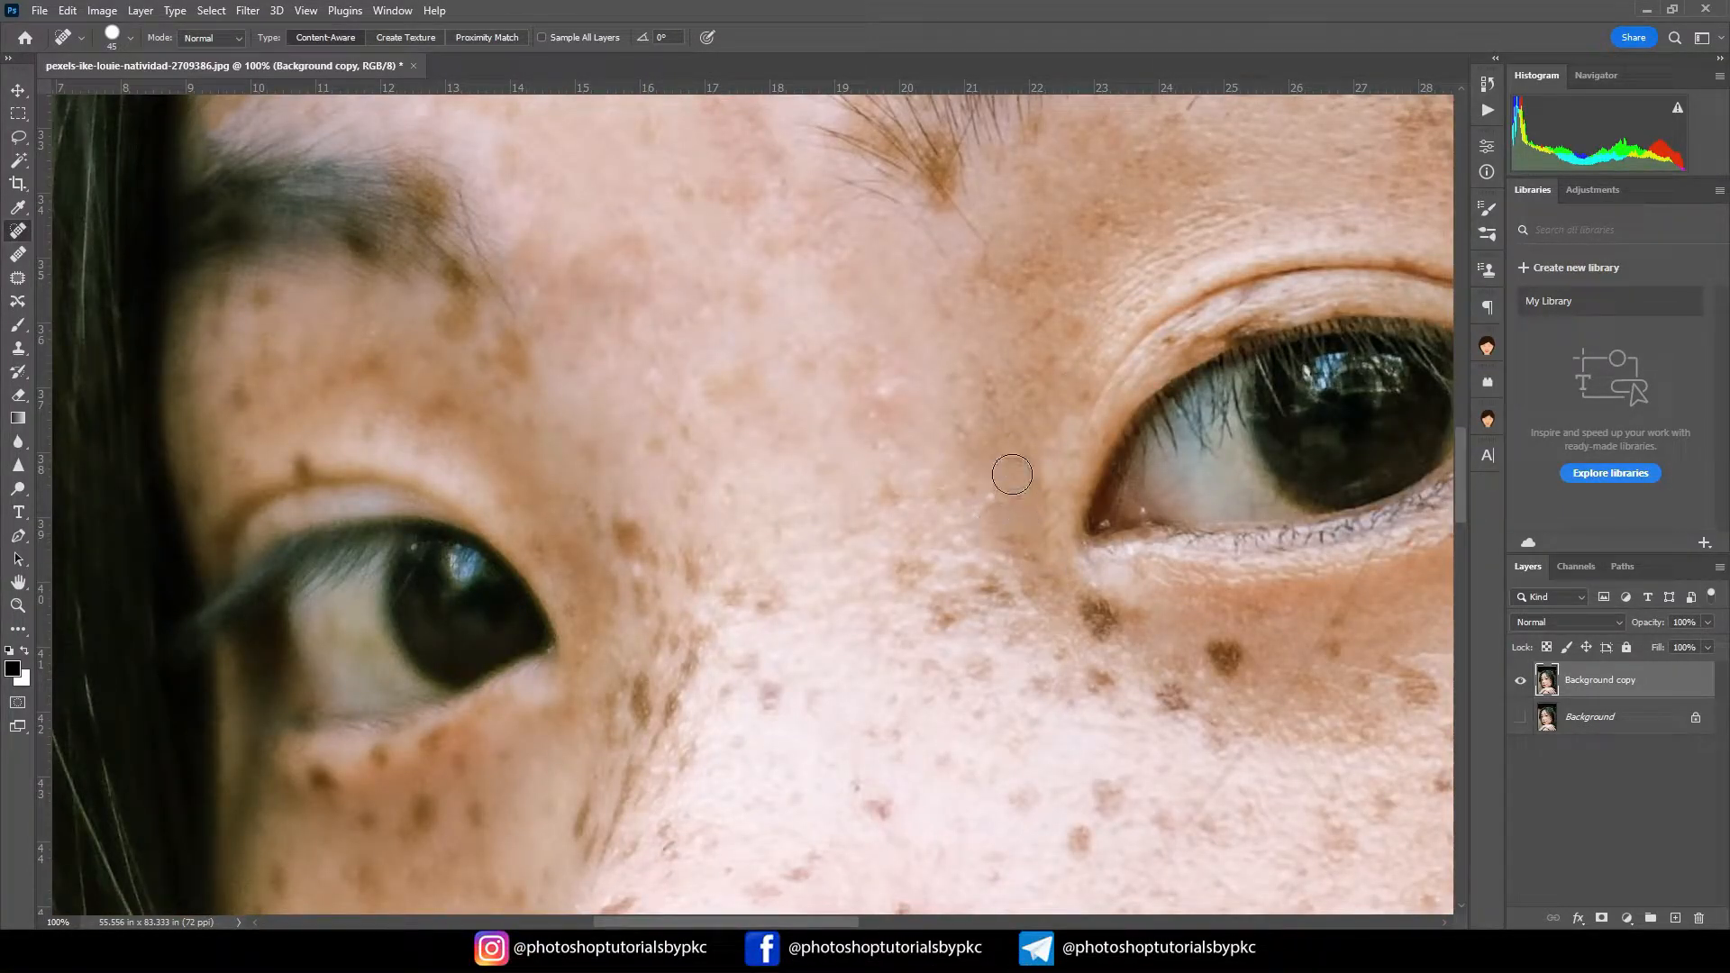
pyautogui.click(941, 611)
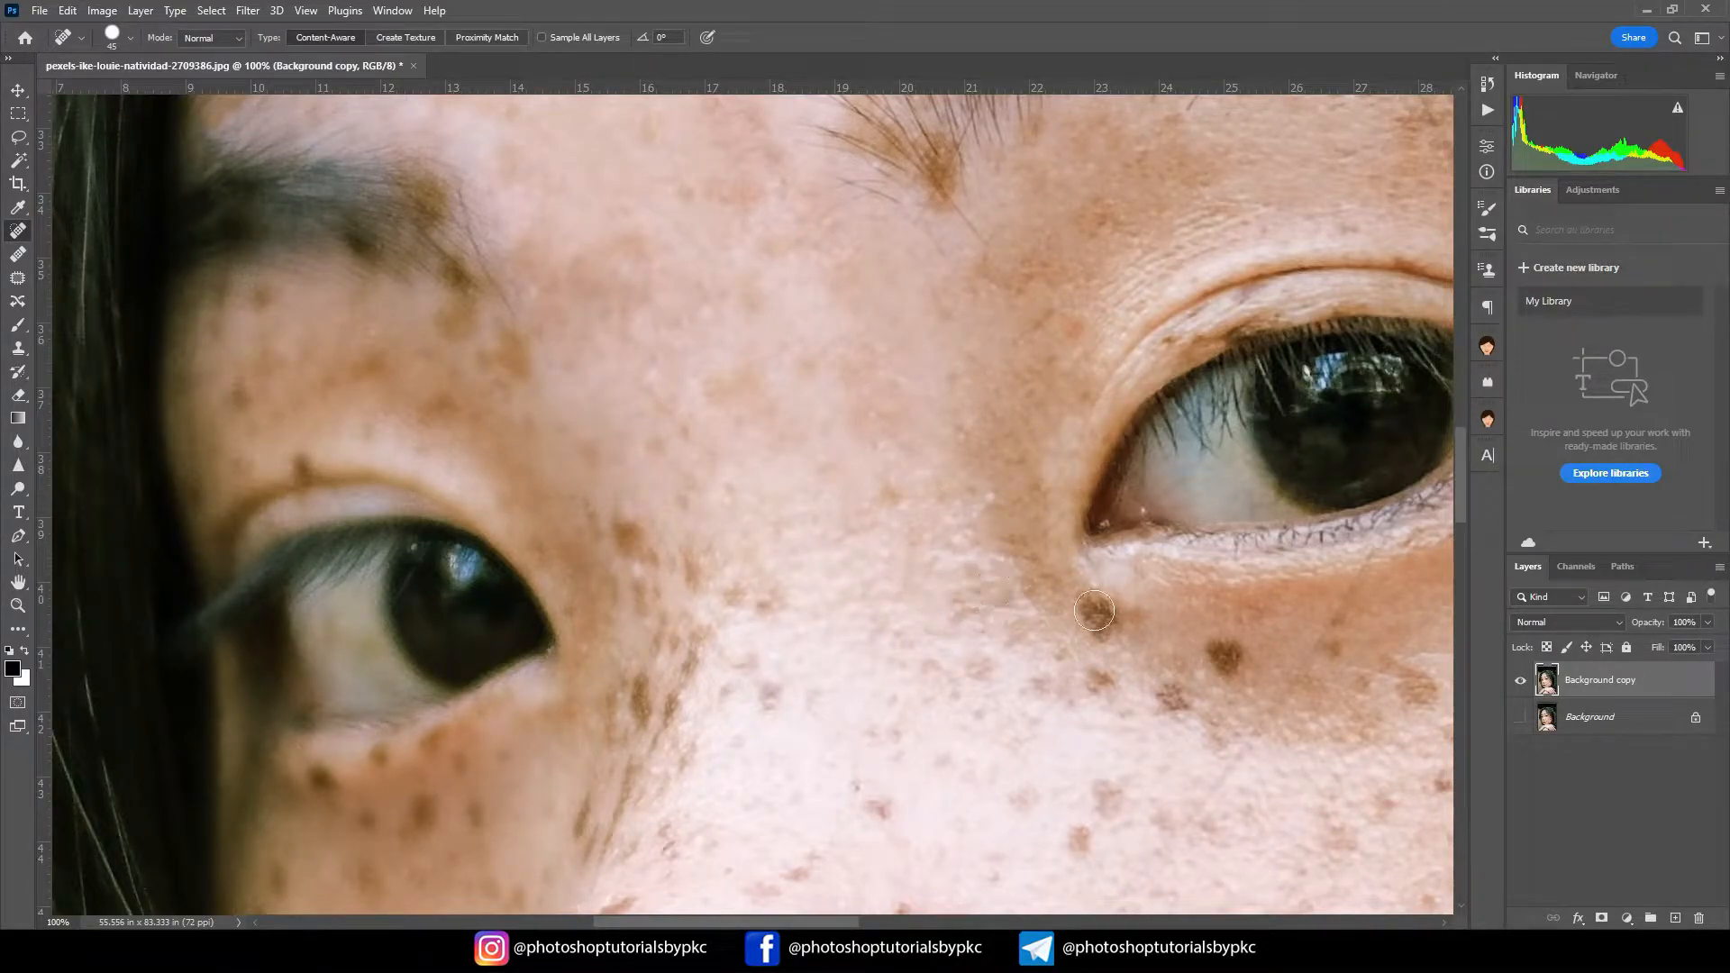
pyautogui.click(1096, 668)
# Step: Heal the spots beside the inner corner of the image-left eye and across the nose bridge
pyautogui.click(645, 595)
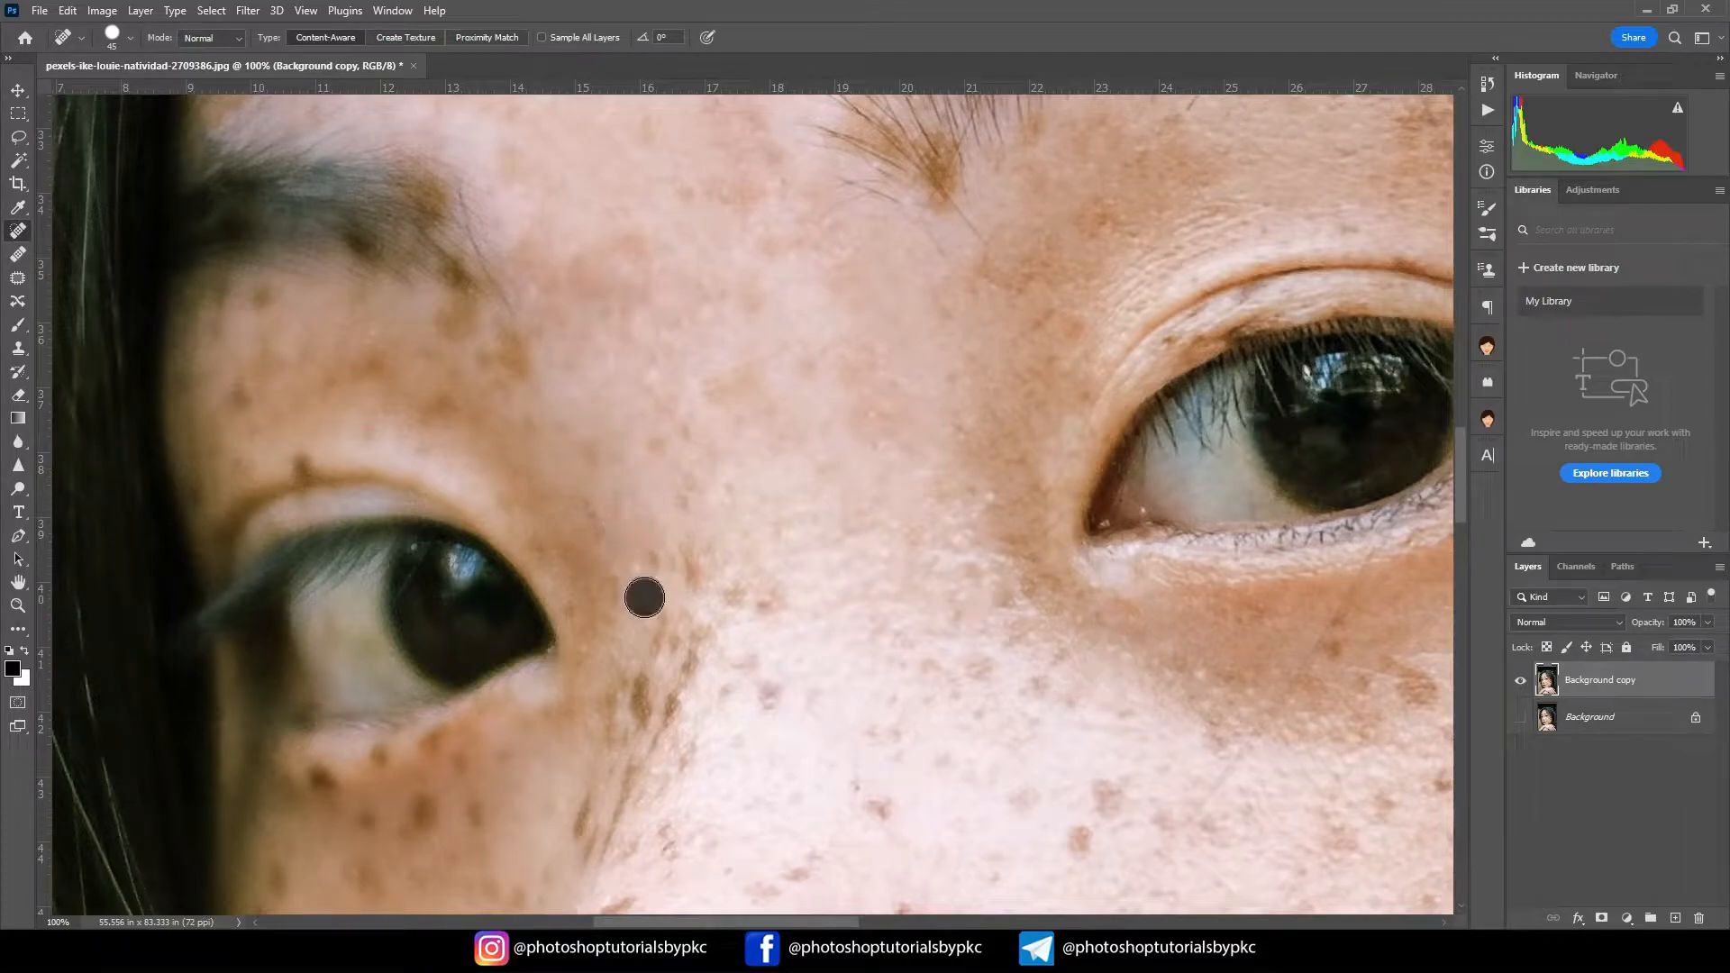
pyautogui.click(767, 693)
pyautogui.click(733, 684)
pyautogui.click(878, 816)
pyautogui.moveTo(954, 670); pyautogui.dragTo(981, 670)
# Step: Remove the brown spots at the inner end of the image-left eyebrow and on the eyelid below it
pyautogui.moveTo(734, 673); pyautogui.dragTo(1025, 849)
pyautogui.moveTo(815, 550); pyautogui.dragTo(783, 502)
pyautogui.click(747, 494)
pyautogui.click(739, 445)
# Step: Heal the dark freckles along the side of the nose next to the image-left eye
pyautogui.moveTo(887, 707)
pyautogui.mouseDown()
pyautogui.moveTo(669, 390)
pyautogui.moveTo(679, 362)
pyautogui.mouseUp()
pyautogui.click(736, 525)
pyautogui.moveTo(772, 477); pyautogui.dragTo(757, 503)
pyautogui.moveTo(691, 629); pyautogui.dragTo(693, 578)
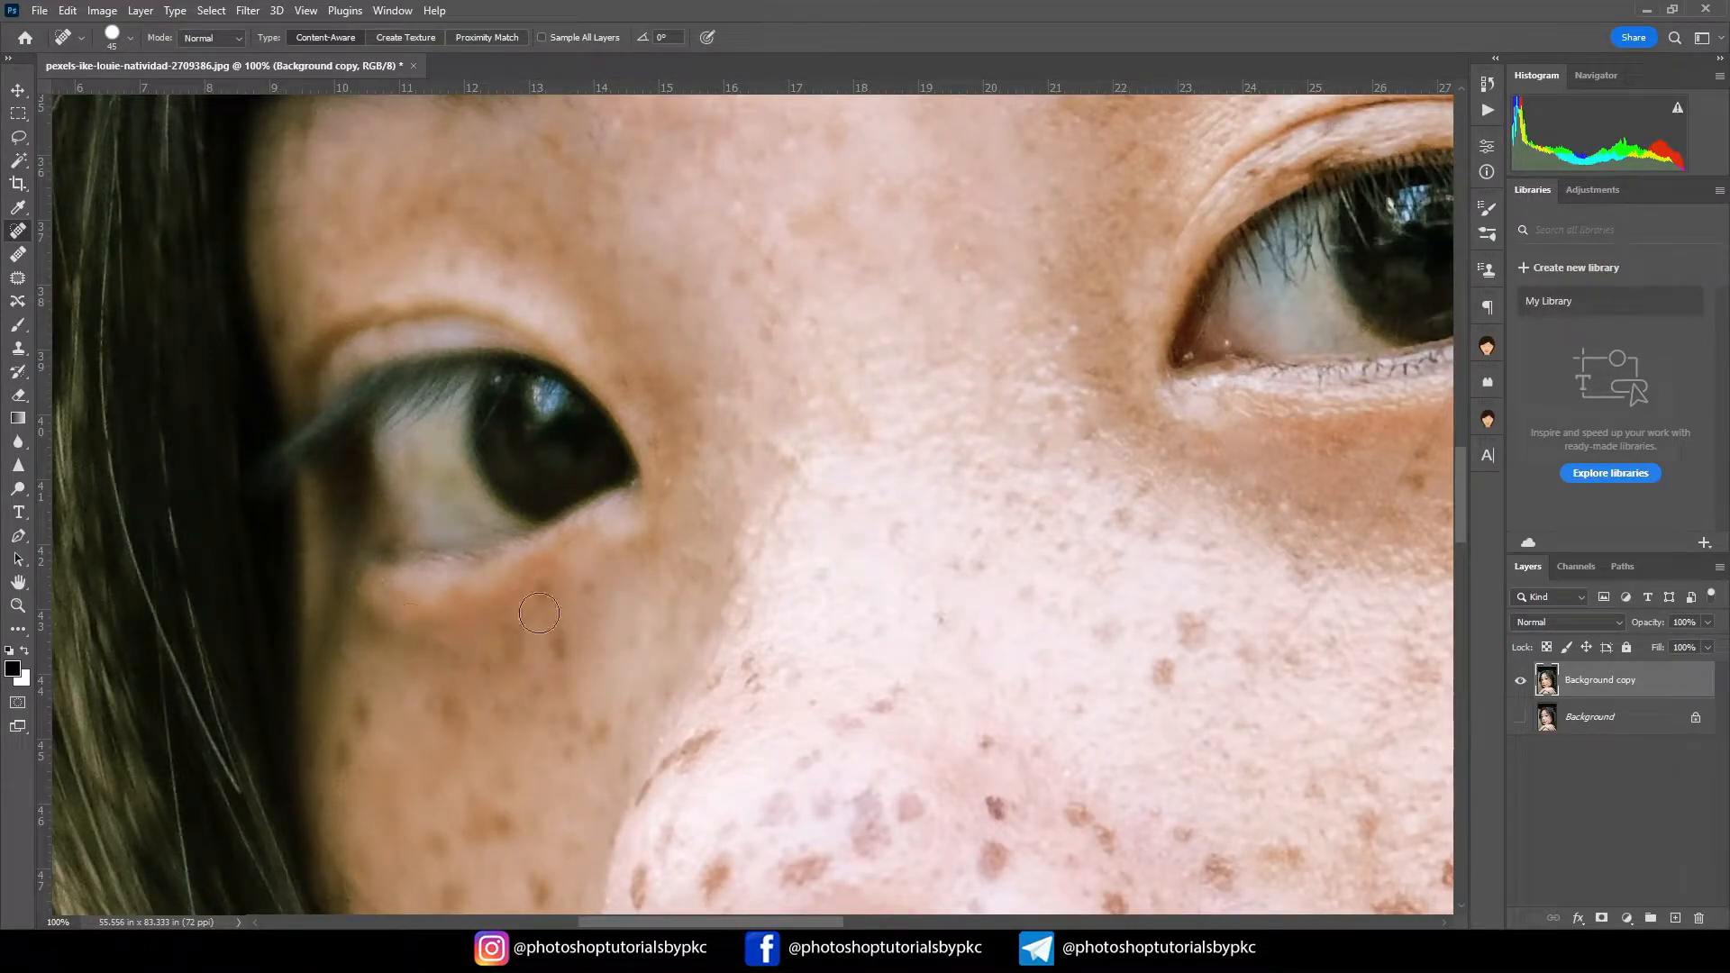
# Step: Remove the freckles beneath the image-left eye and on the upper part of that cheek
pyautogui.moveTo(366, 704); pyautogui.dragTo(357, 752)
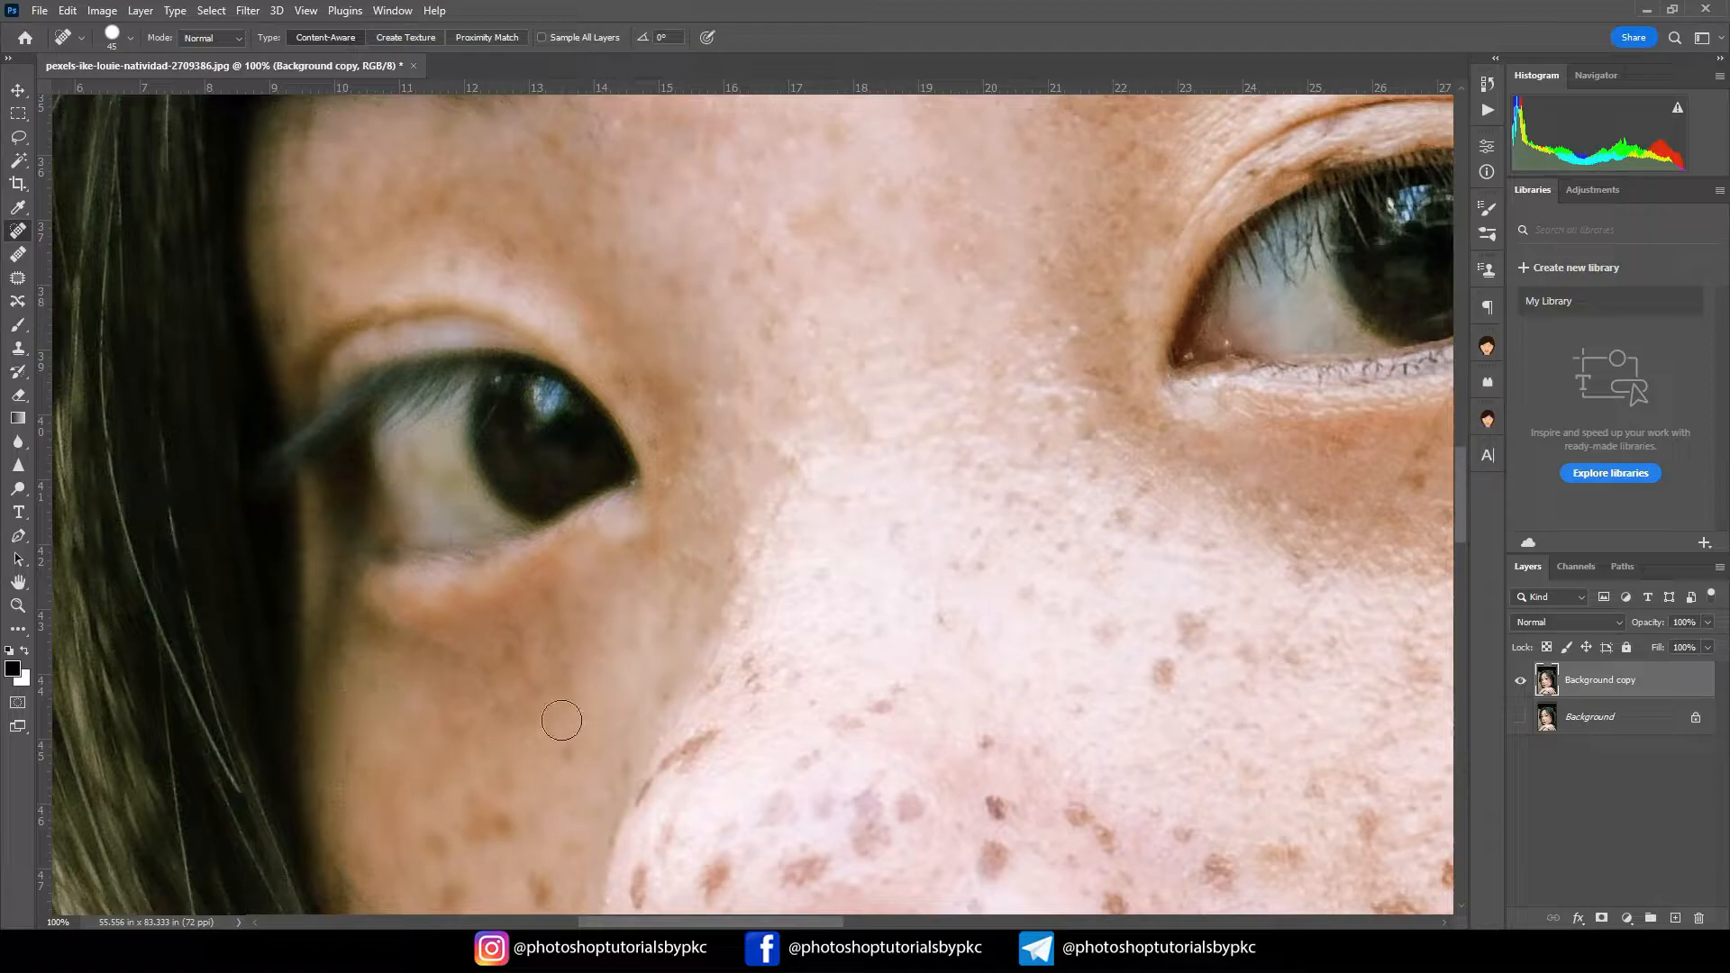
pyautogui.moveTo(511, 632); pyautogui.dragTo(423, 658)
pyautogui.moveTo(582, 709); pyautogui.dragTo(872, 471)
pyautogui.click(785, 590)
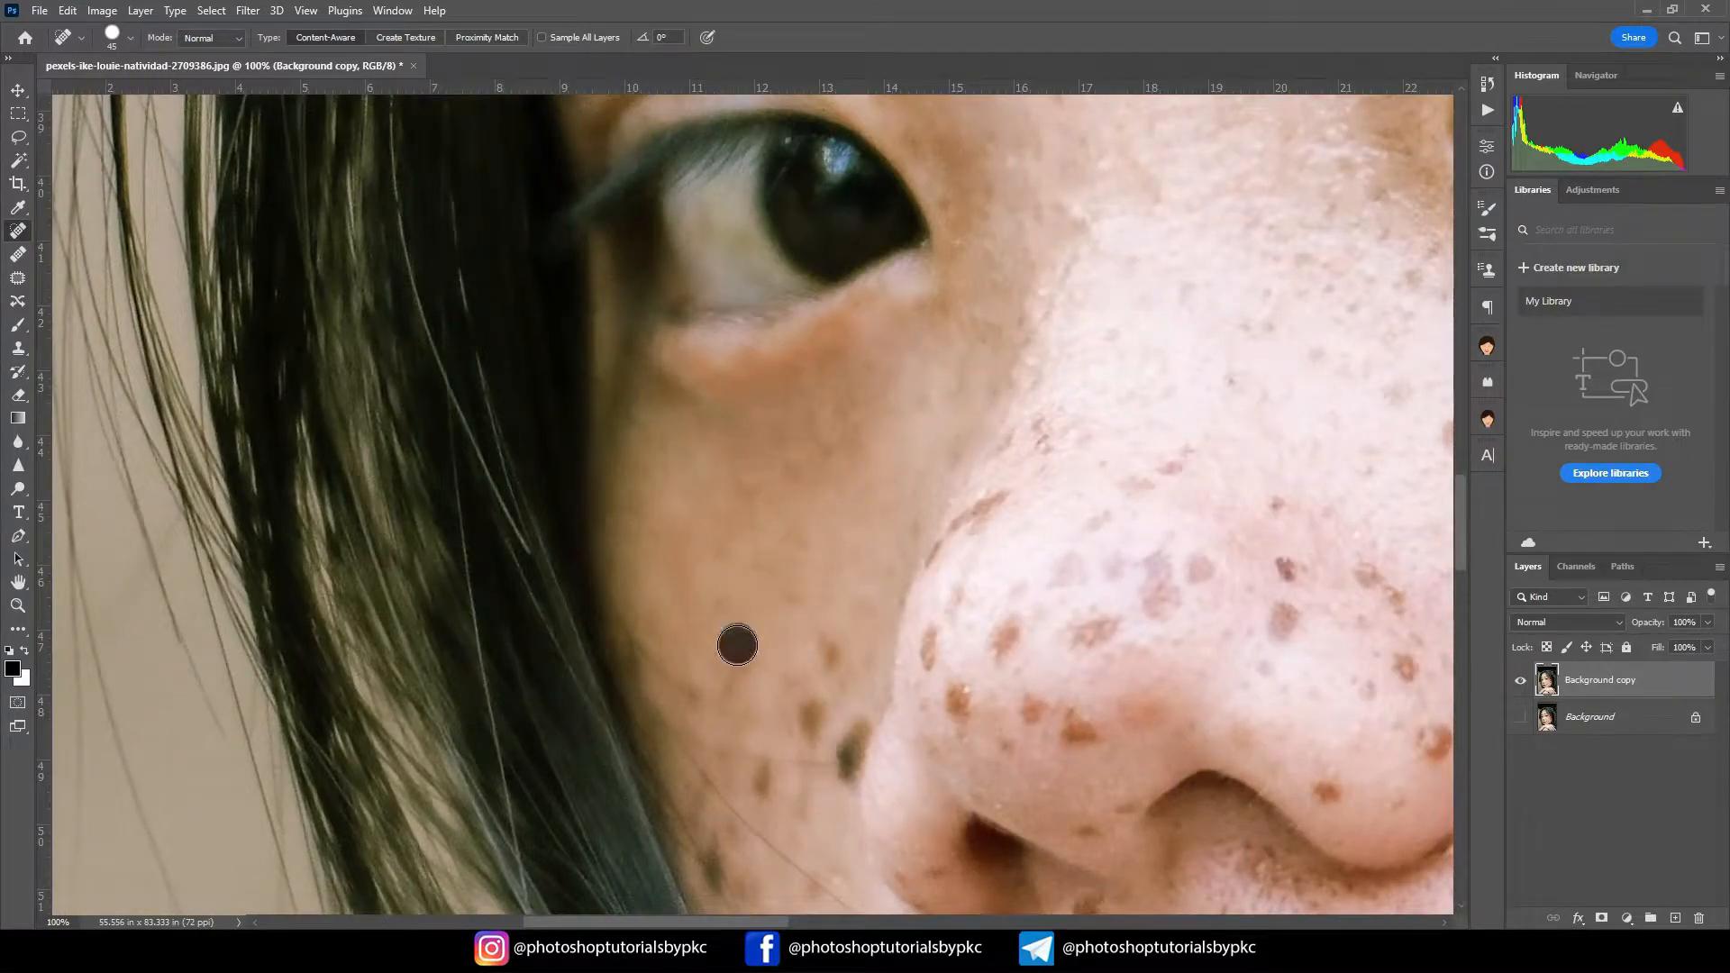
pyautogui.click(700, 687)
# Step: Heal the dark spots on the lower image-left cheek beside the nostril
pyautogui.moveTo(852, 698)
pyautogui.mouseDown()
pyautogui.moveTo(676, 451)
pyautogui.moveTo(670, 527)
pyautogui.moveTo(590, 544)
pyautogui.mouseUp()
pyautogui.moveTo(530, 612); pyautogui.dragTo(542, 641)
pyautogui.moveTo(727, 698); pyautogui.dragTo(721, 710)
pyautogui.click(718, 722)
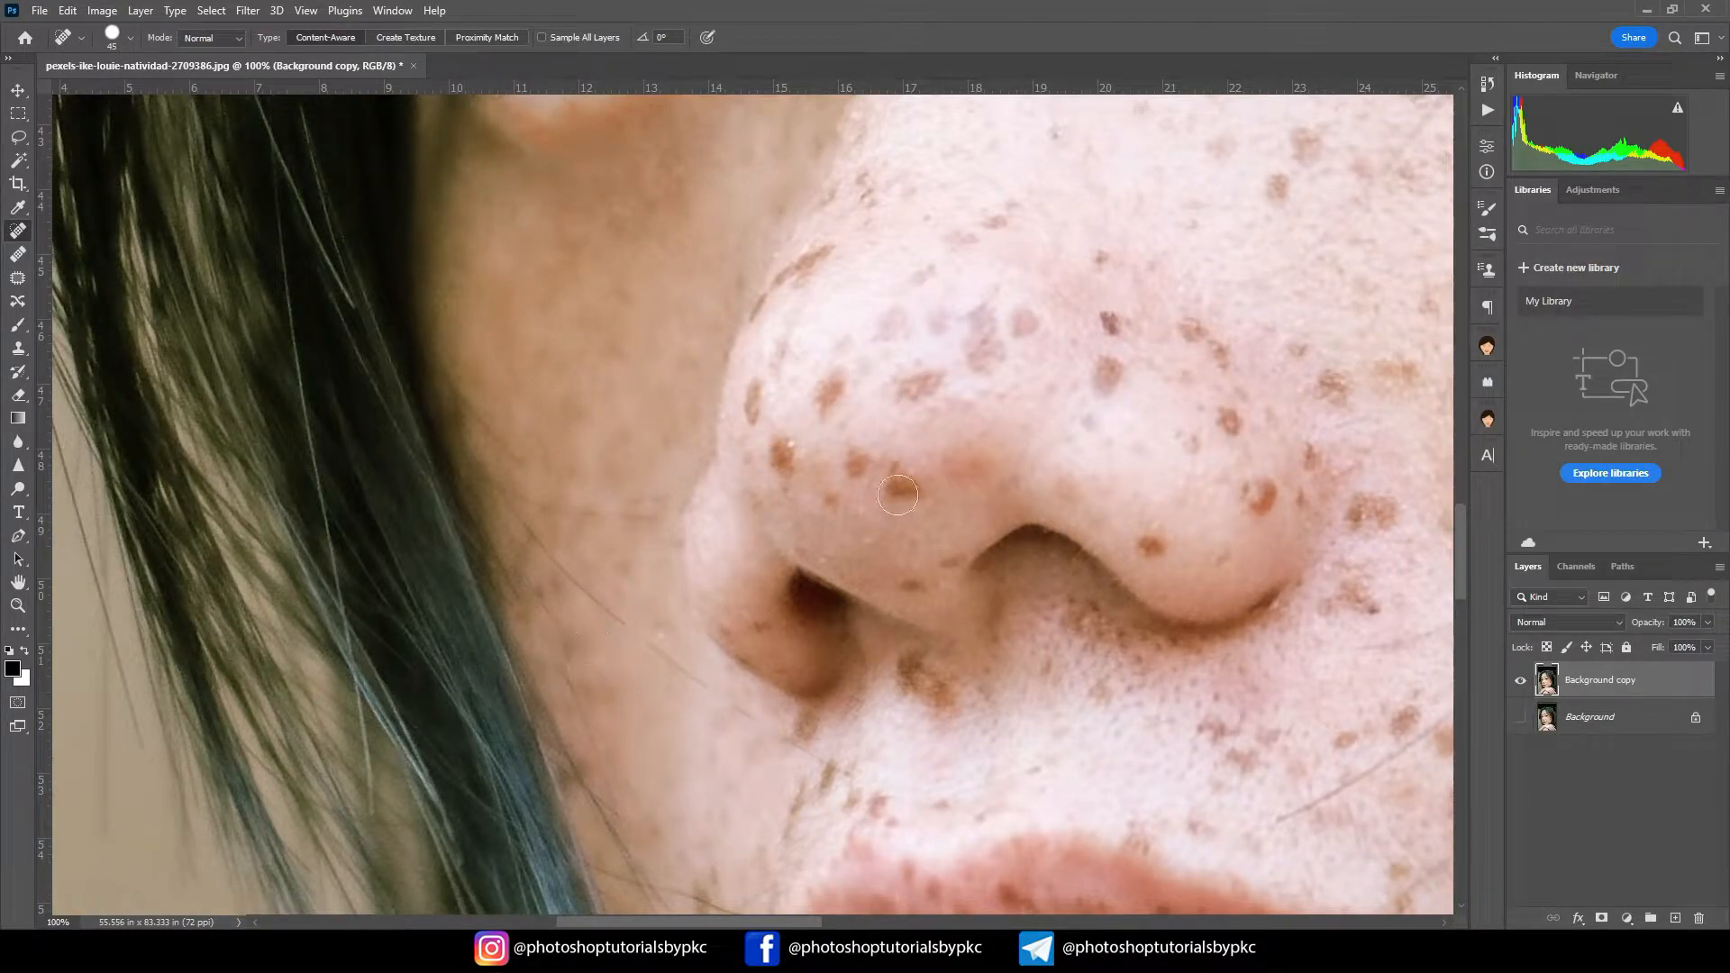
# Step: Remove the brown freckles on the image-left side of the nose tip
pyautogui.click(906, 498)
pyautogui.click(857, 466)
pyautogui.moveTo(824, 411); pyautogui.dragTo(837, 389)
pyautogui.moveTo(761, 416); pyautogui.dragTo(753, 390)
# Step: Heal the spots along the image-left contour and upper part of the nose
pyautogui.moveTo(829, 487); pyautogui.dragTo(796, 664)
pyautogui.moveTo(860, 568)
pyautogui.mouseDown()
pyautogui.moveTo(990, 500)
pyautogui.moveTo(850, 500)
pyautogui.mouseUp()
pyautogui.moveTo(782, 439)
pyautogui.mouseDown()
pyautogui.moveTo(793, 522)
pyautogui.moveTo(730, 483)
pyautogui.mouseUp()
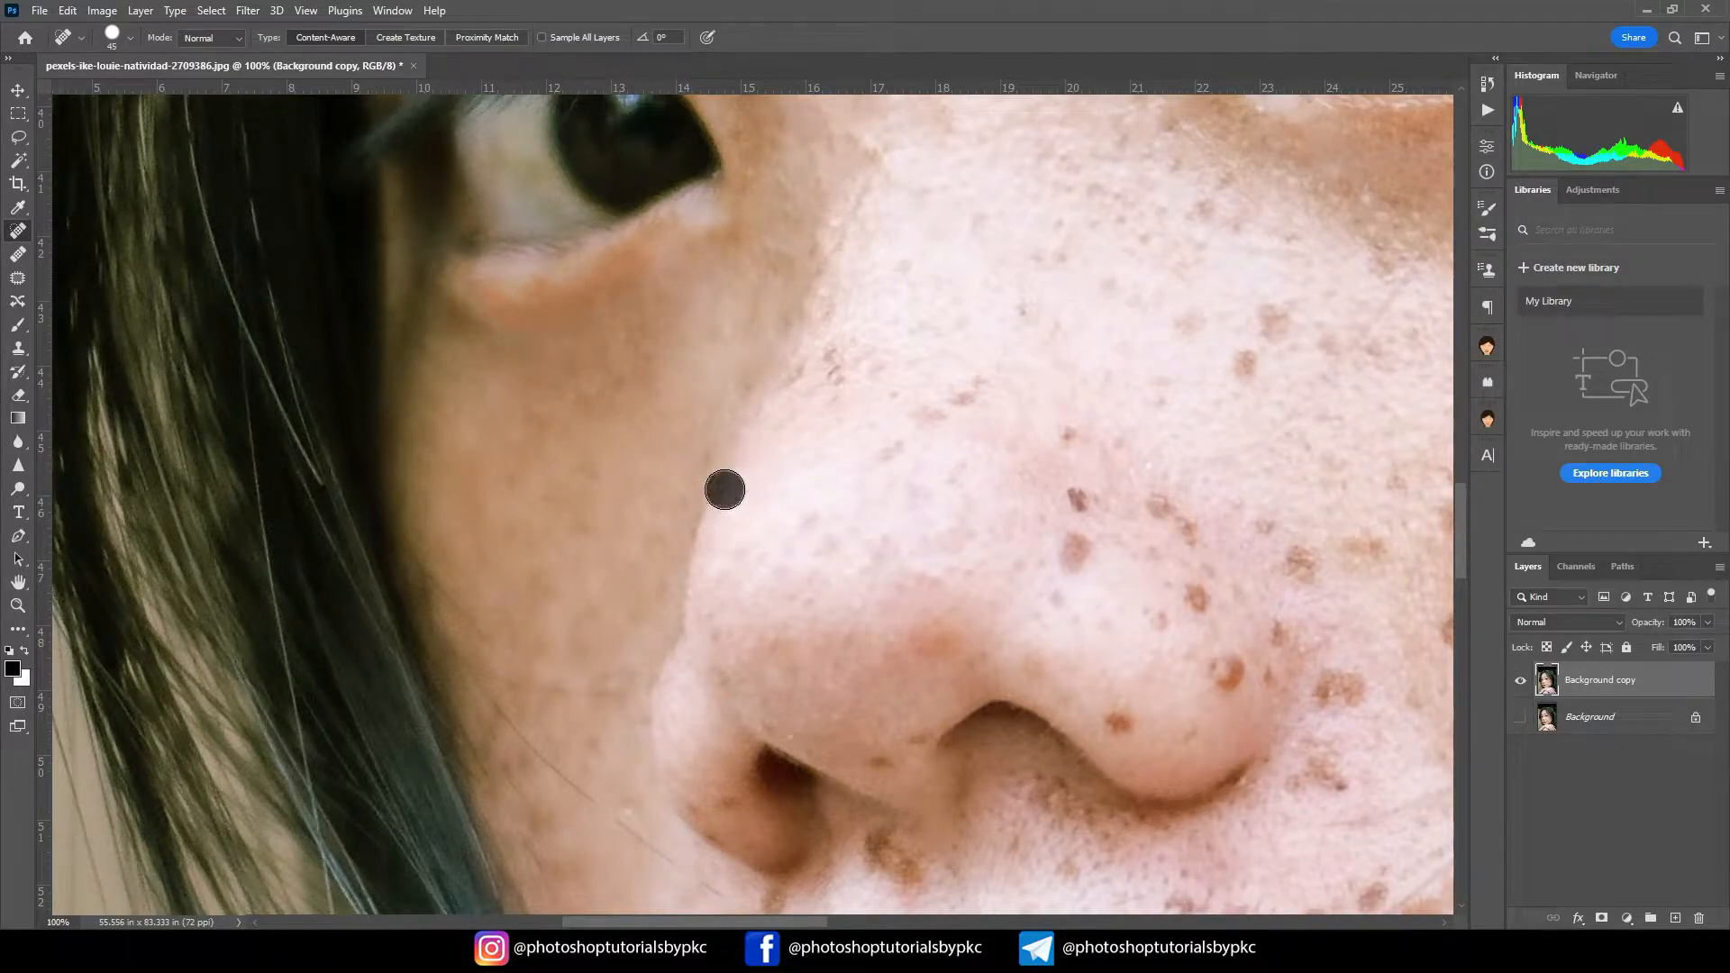
pyautogui.moveTo(915, 422); pyautogui.dragTo(926, 419)
pyautogui.moveTo(965, 389); pyautogui.dragTo(981, 378)
# Step: Remove the freckles on the image-right side of the nose and the cheek area directly above it
pyautogui.moveTo(1091, 499); pyautogui.dragTo(866, 630)
pyautogui.click(860, 630)
pyautogui.moveTo(835, 671); pyautogui.dragTo(848, 683)
pyautogui.click(841, 573)
pyautogui.click(1021, 497)
pyautogui.moveTo(1053, 450); pyautogui.dragTo(1067, 442)
pyautogui.click(984, 341)
pyautogui.moveTo(933, 634); pyautogui.dragTo(962, 662)
# Step: Heal the brown spots on the inner image-right cheek next to the nostril
pyautogui.moveTo(1061, 673)
pyautogui.mouseDown()
pyautogui.moveTo(964, 344)
pyautogui.moveTo(565, 544)
pyautogui.moveTo(640, 538)
pyautogui.mouseUp()
pyautogui.click(553, 545)
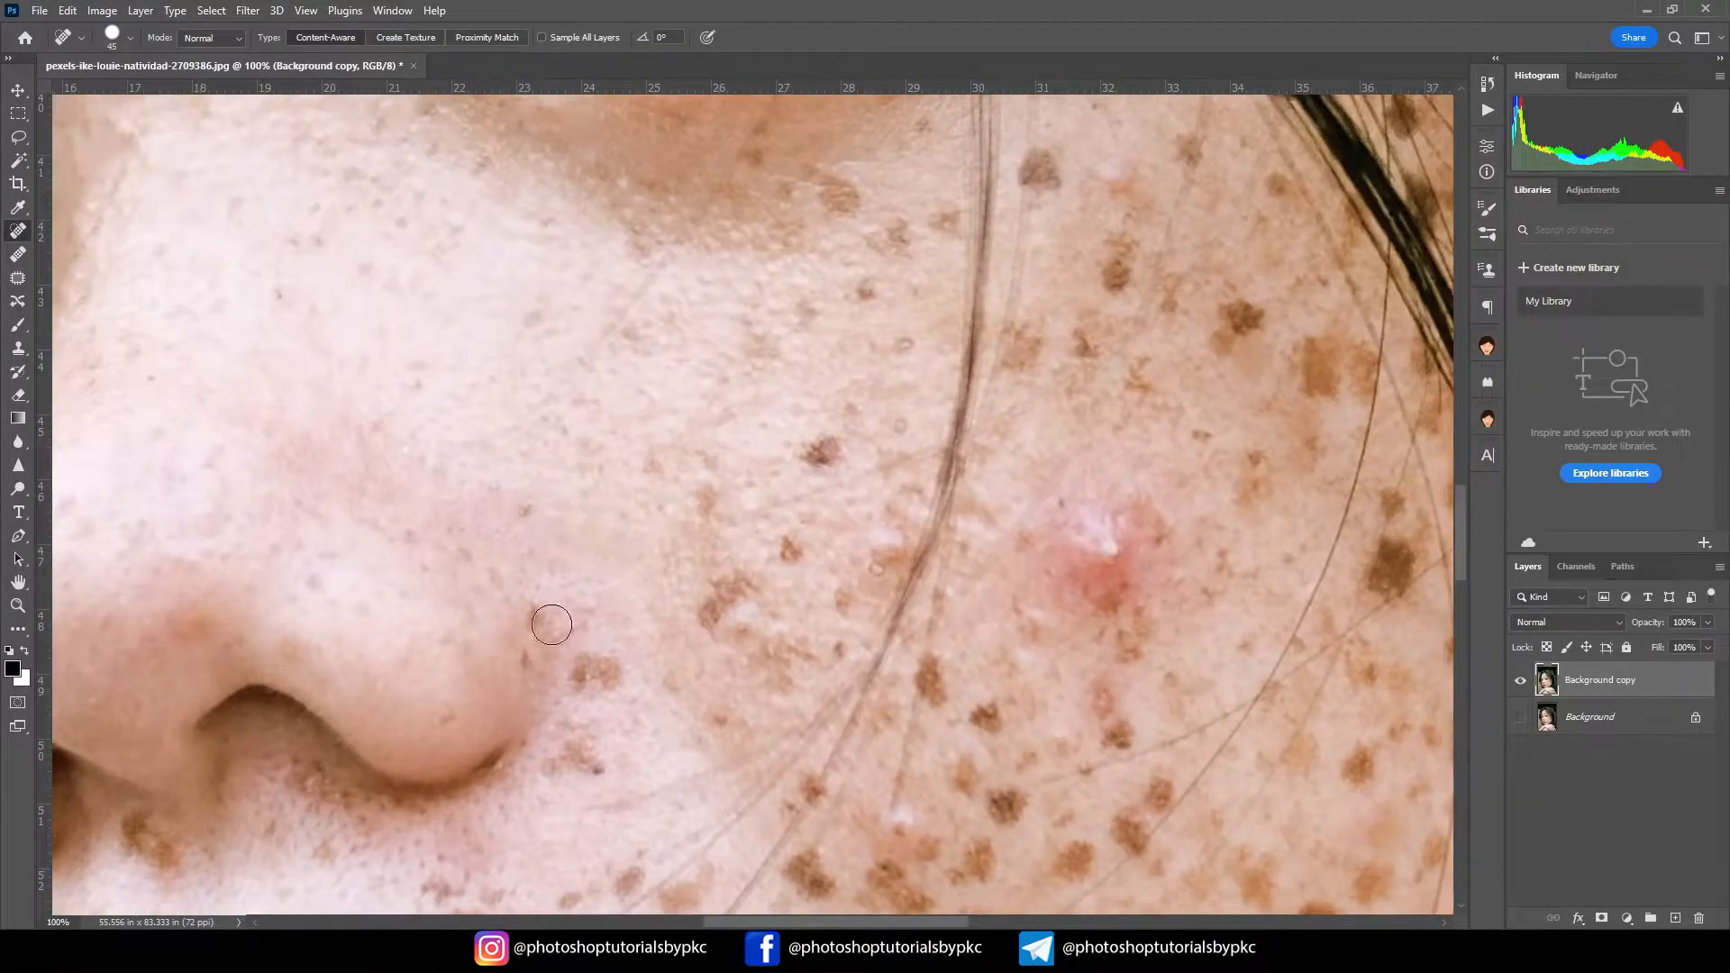
pyautogui.moveTo(586, 744); pyautogui.dragTo(567, 755)
pyautogui.moveTo(712, 629); pyautogui.dragTo(743, 588)
pyautogui.click(743, 627)
pyautogui.click(841, 647)
pyautogui.moveTo(773, 682); pyautogui.dragTo(759, 645)
pyautogui.click(715, 716)
# Step: Remove the freckles on the image-right cheek between the lower eyelid, the nose and the hanging hair strand
pyautogui.scroll(1, 726, 619)
pyautogui.scroll(1, 726, 619)
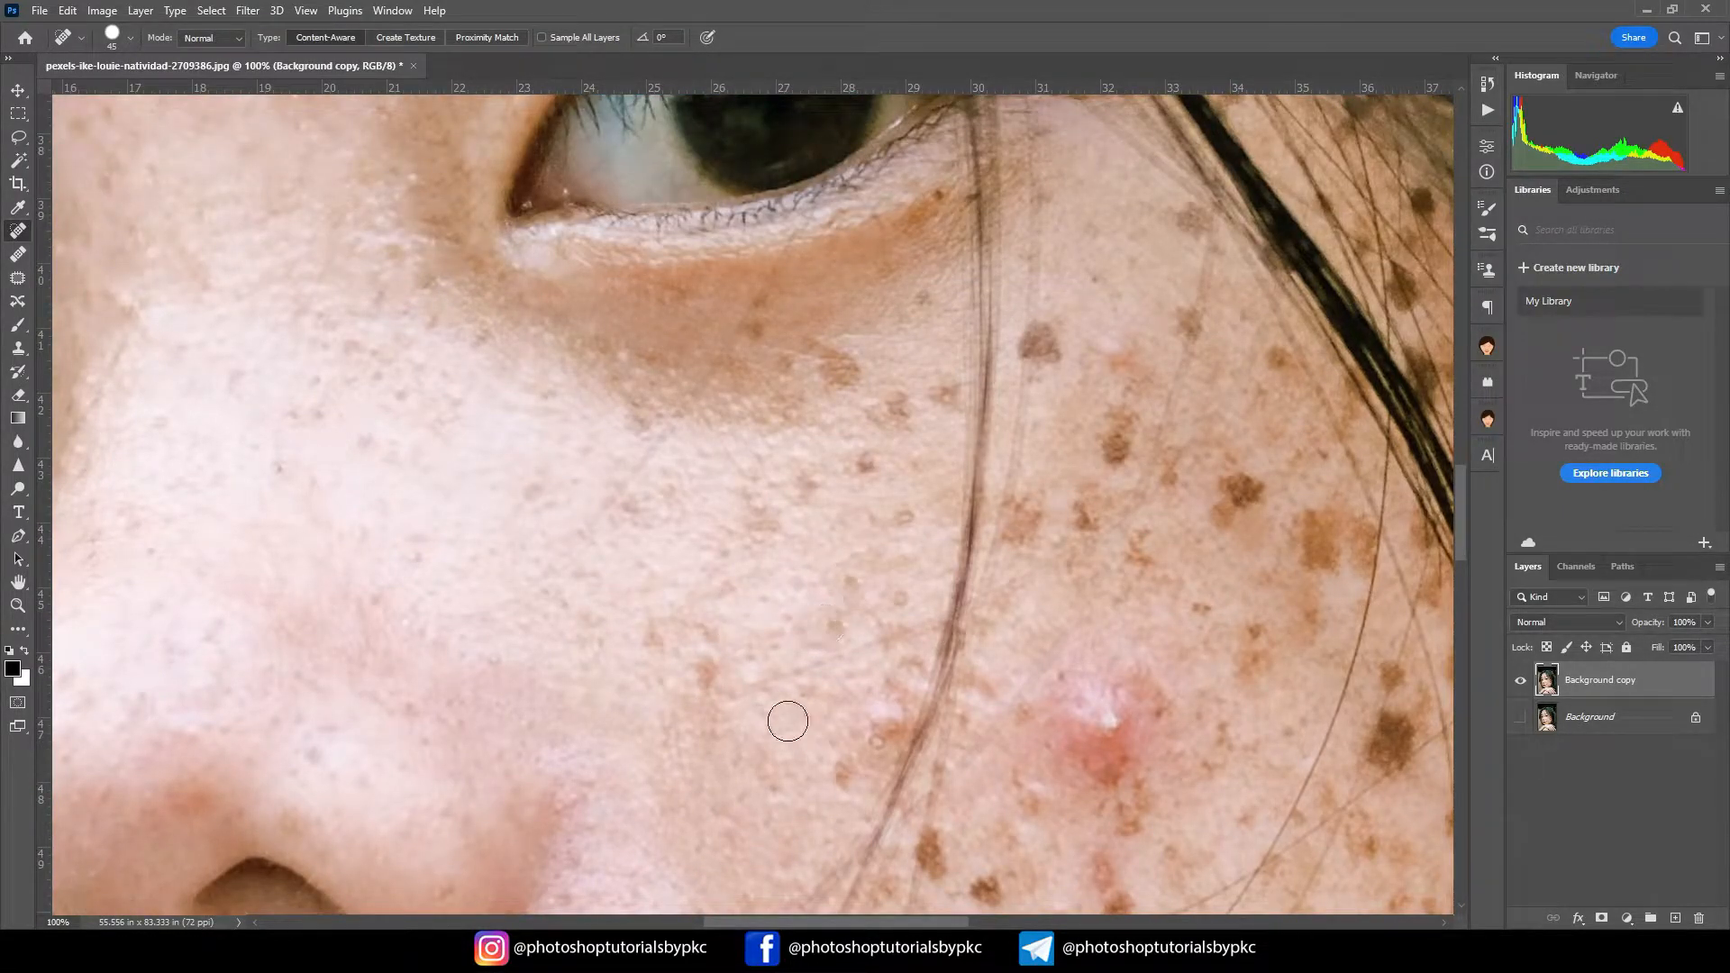
pyautogui.click(838, 778)
pyautogui.click(883, 728)
pyautogui.click(707, 674)
pyautogui.click(863, 468)
pyautogui.click(894, 408)
pyautogui.click(941, 396)
pyautogui.moveTo(812, 346); pyautogui.dragTo(838, 367)
pyautogui.click(904, 513)
pyautogui.click(757, 322)
# Step: Heal the brown spots and patches on the outer image-right cheek, beyond the hanging hair strand
pyautogui.scroll(3, 894, 601)
pyautogui.hscroll(1, 895, 601)
pyautogui.click(958, 599)
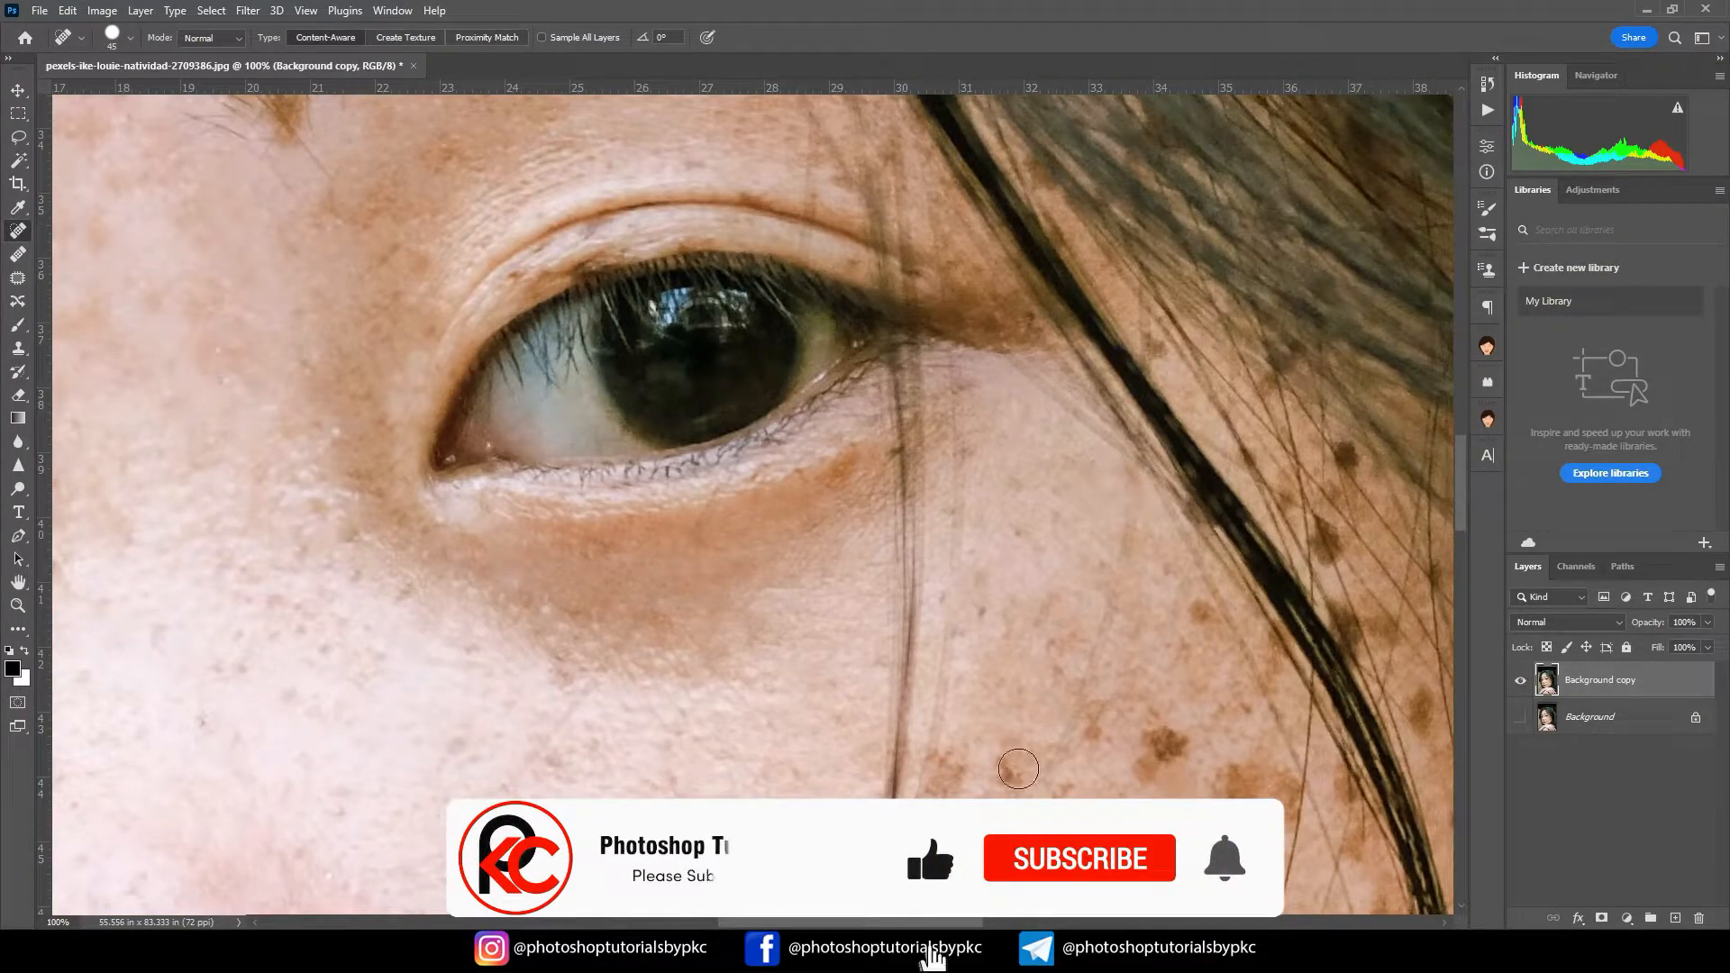
pyautogui.click(1152, 752)
pyautogui.moveTo(1219, 757); pyautogui.dragTo(929, 405)
pyautogui.moveTo(946, 401); pyautogui.dragTo(984, 457)
# Step: Remove the red blemish on the image-right cheek together with the discoloured skin around it
pyautogui.moveTo(769, 631)
pyautogui.mouseDown()
pyautogui.moveTo(726, 663)
pyautogui.moveTo(699, 596)
pyautogui.mouseUp()
pyautogui.moveTo(694, 657); pyautogui.dragTo(758, 719)
pyautogui.moveTo(718, 626); pyautogui.dragTo(756, 607)
pyautogui.moveTo(861, 625); pyautogui.dragTo(826, 680)
pyautogui.click(834, 511)
# Step: Heal the brown freckles on the upper image-right cheek below the outer corner of the eye
pyautogui.moveTo(748, 632)
pyautogui.mouseDown()
pyautogui.moveTo(992, 502)
pyautogui.moveTo(1002, 472)
pyautogui.mouseUp()
pyautogui.moveTo(822, 576); pyautogui.dragTo(833, 608)
pyautogui.click(872, 636)
pyautogui.moveTo(856, 687)
pyautogui.mouseDown()
pyautogui.moveTo(853, 711)
pyautogui.moveTo(915, 726)
pyautogui.mouseUp()
pyautogui.moveTo(1005, 655); pyautogui.dragTo(999, 621)
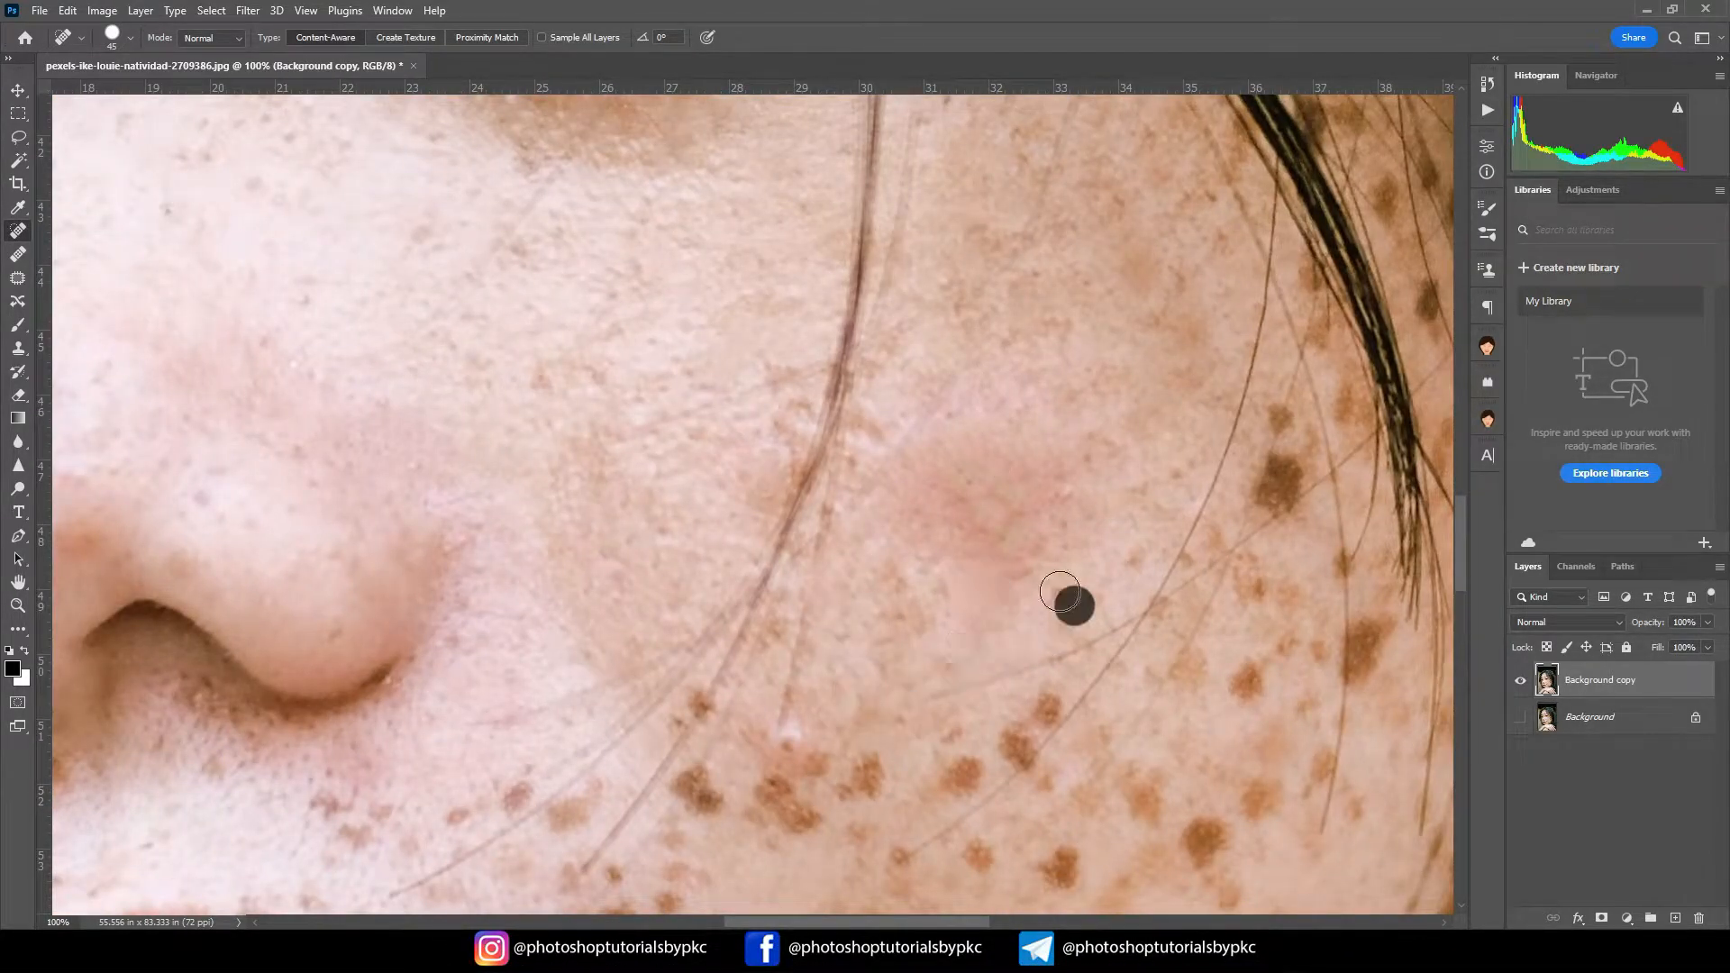
# Step: Heal the small brown spots on the inner image-right cheek between the nostril, the thin hair strands and the upper lip
pyautogui.click(979, 589)
pyautogui.click(705, 706)
pyautogui.moveTo(780, 641); pyautogui.dragTo(871, 407)
pyautogui.moveTo(690, 548); pyautogui.dragTo(671, 567)
pyautogui.click(614, 549)
pyautogui.moveTo(560, 574); pyautogui.dragTo(451, 594)
pyautogui.click(409, 565)
# Step: Remove the blemishes from the skin between the nostrils and the upper lip
pyautogui.moveTo(338, 491); pyautogui.dragTo(624, 586)
pyautogui.click(564, 551)
pyautogui.click(588, 625)
pyautogui.click(635, 766)
pyautogui.moveTo(444, 632); pyautogui.dragTo(413, 613)
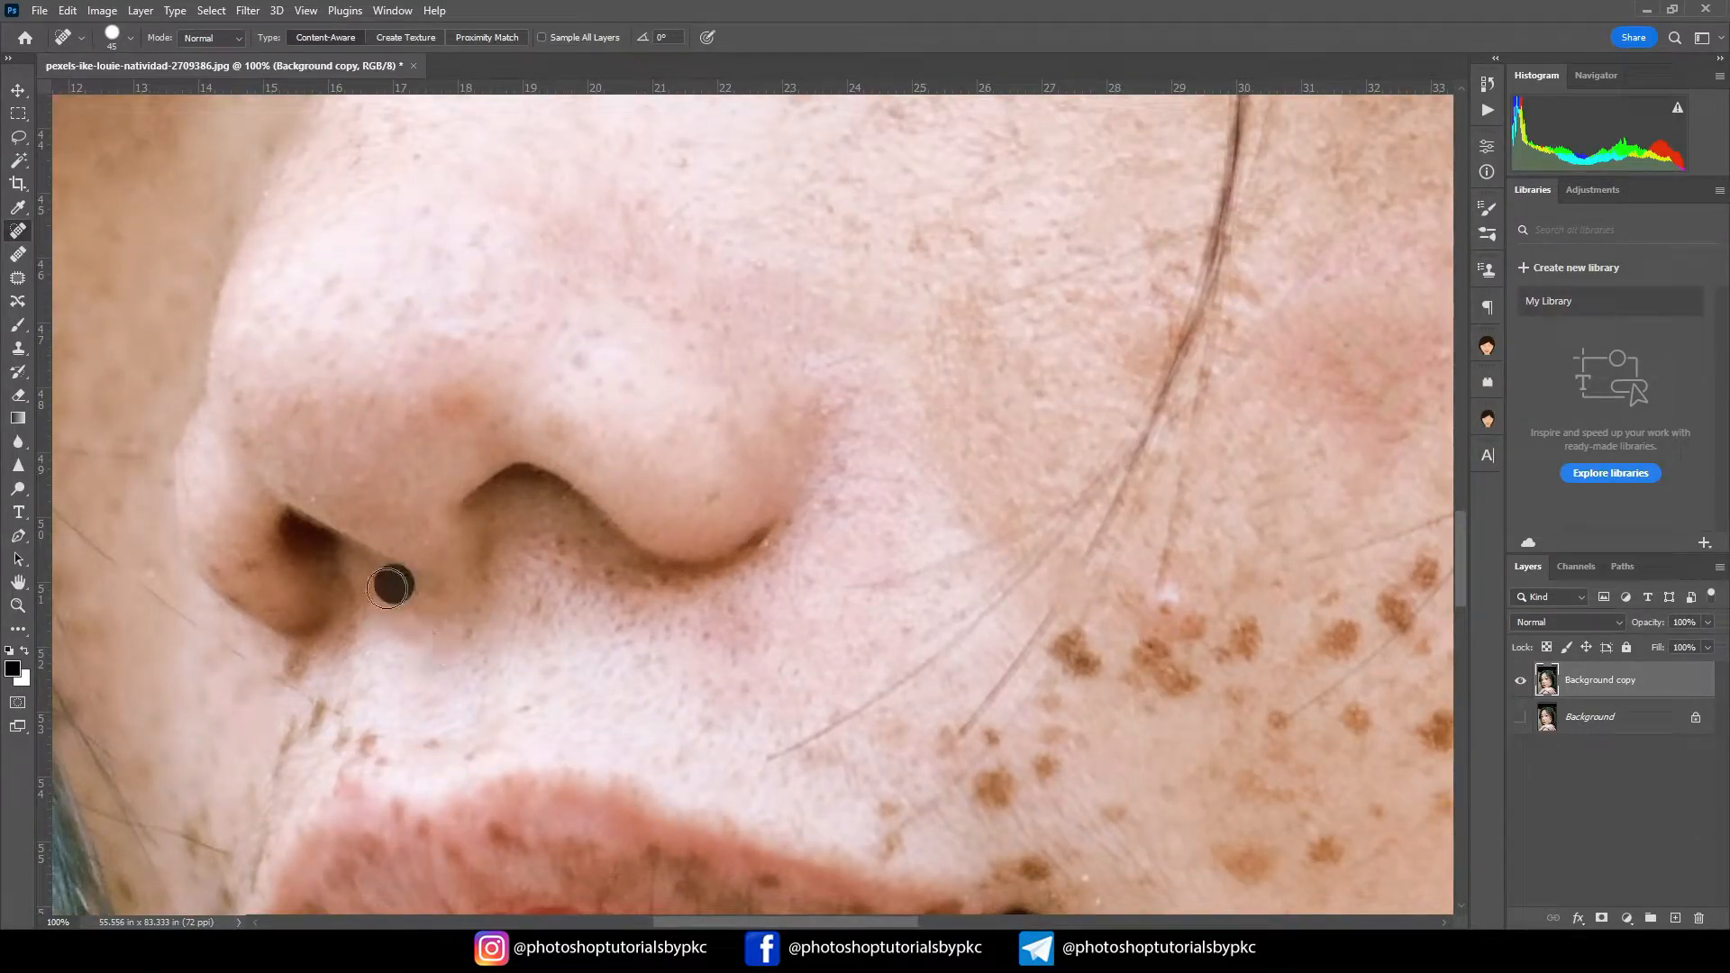
# Step: Heal the brown spots beside and above the image-left end of the upper lip
pyautogui.moveTo(336, 742); pyautogui.dragTo(375, 755)
pyautogui.click(469, 754)
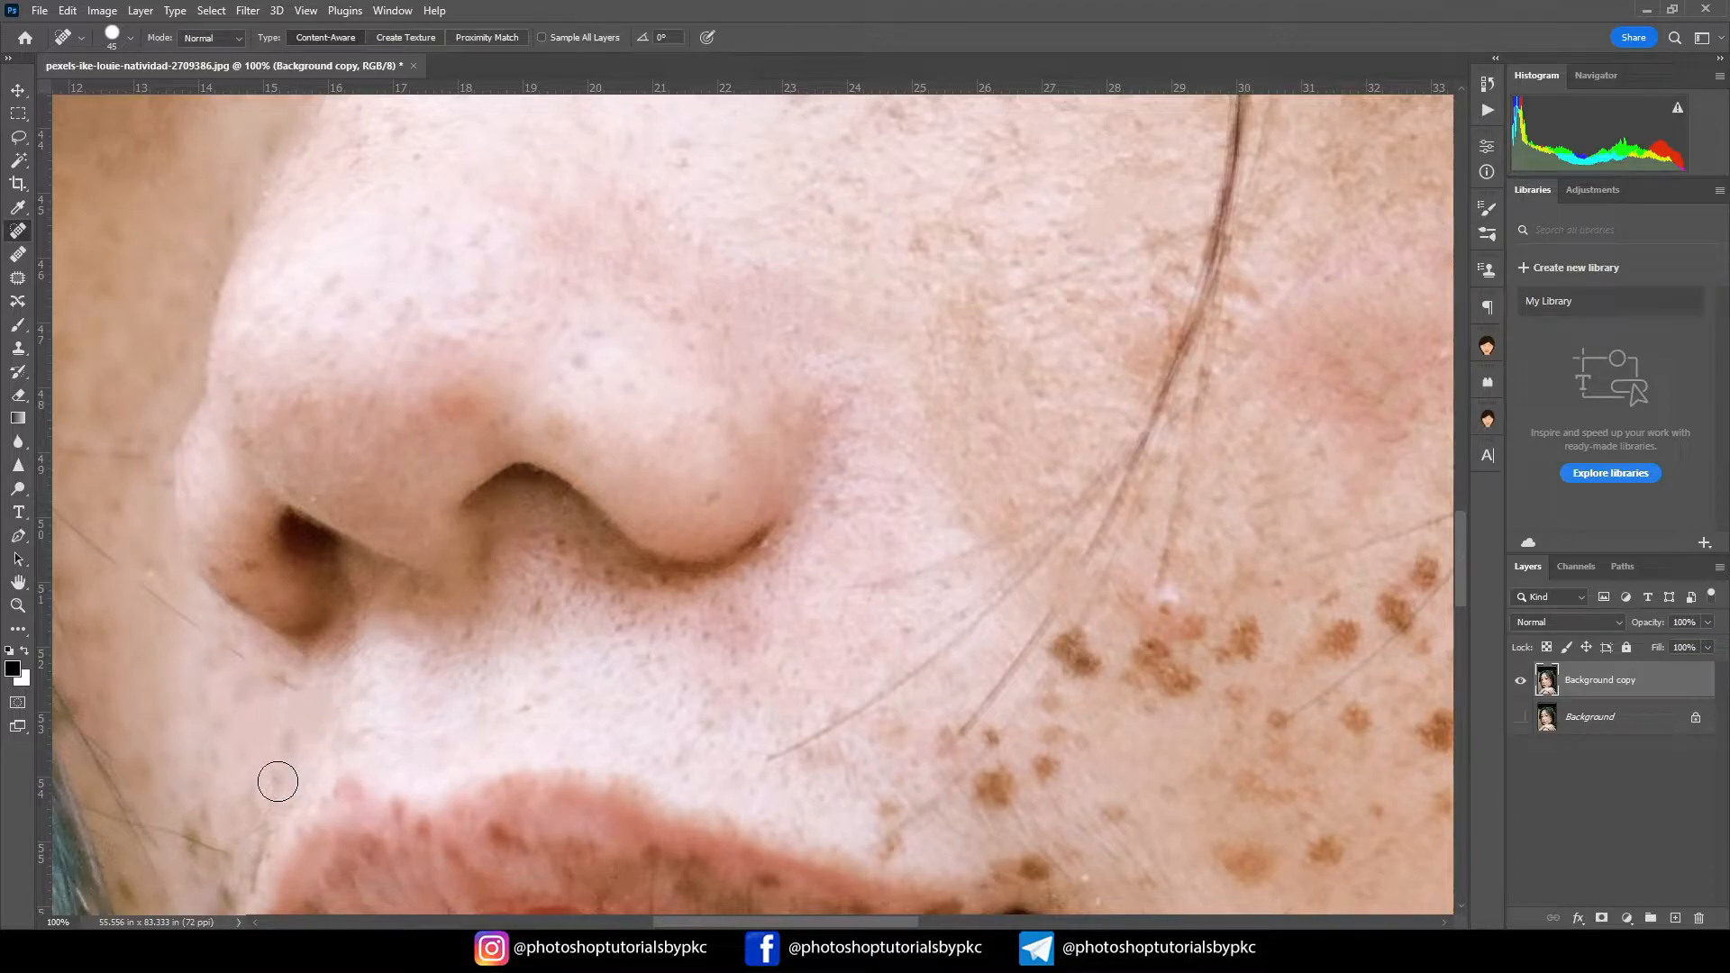
pyautogui.moveTo(278, 780); pyautogui.dragTo(448, 602)
pyautogui.click(436, 683)
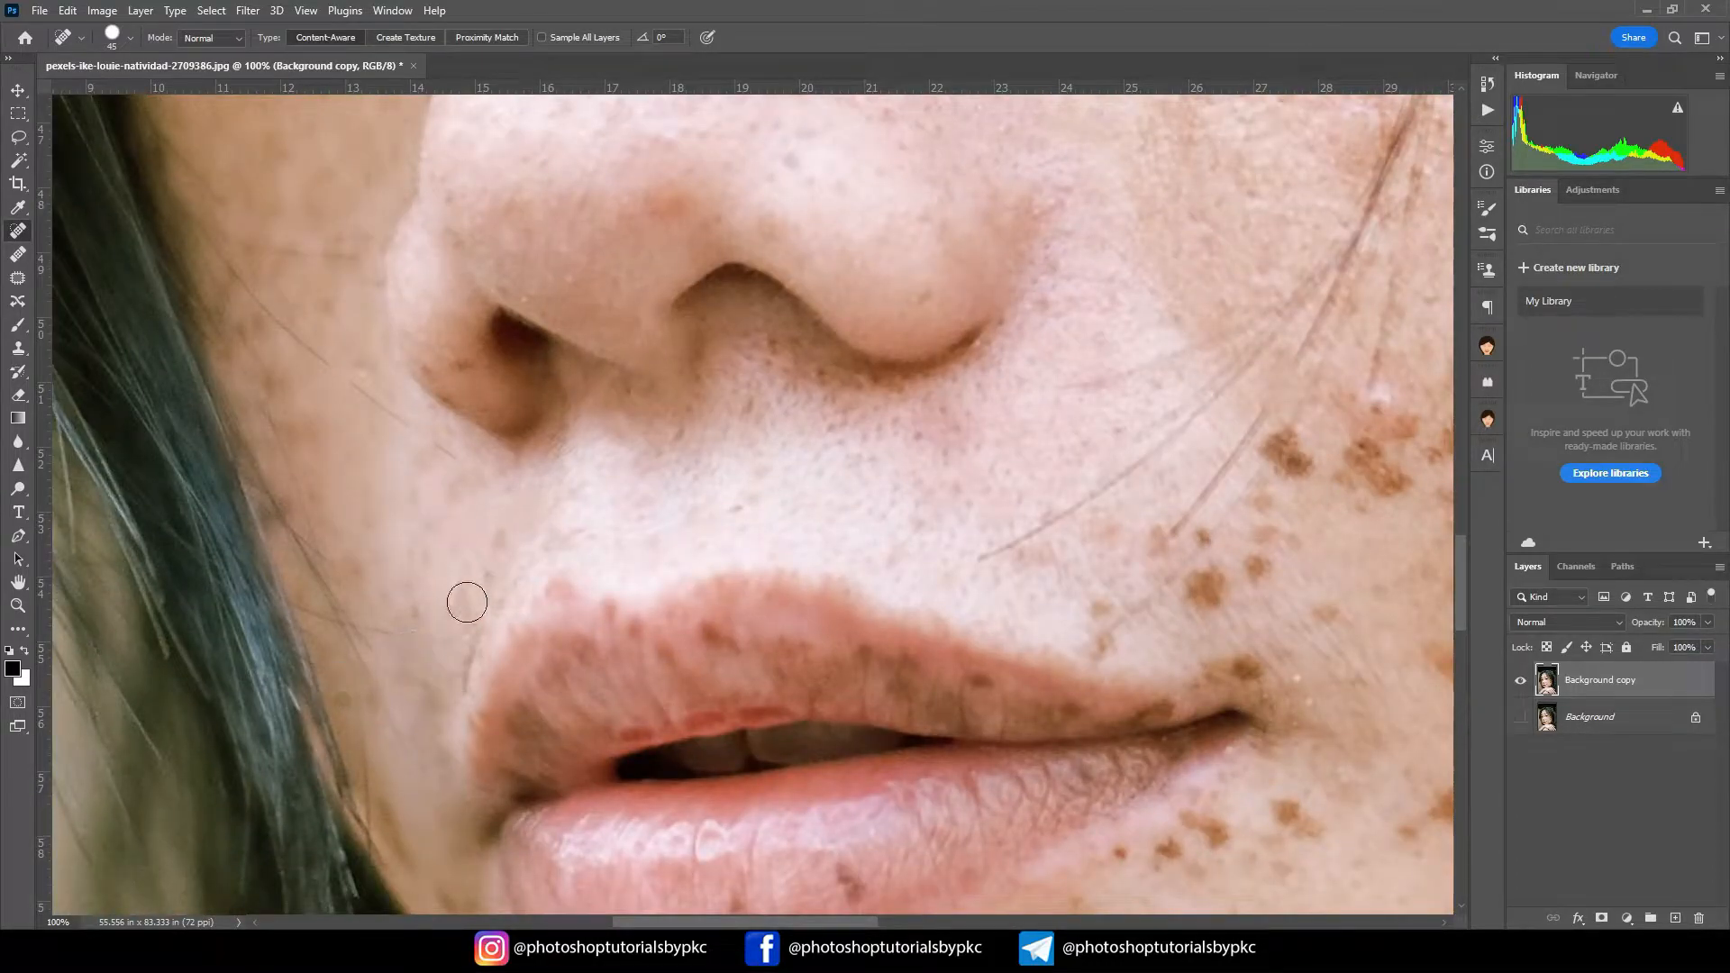
pyautogui.click(356, 557)
# Step: Heal the brown spots above and around the image-right corner of the mouth, including those at the thin hair ends
pyautogui.moveTo(1175, 497); pyautogui.dragTo(574, 471)
pyautogui.click(432, 532)
pyautogui.click(594, 518)
pyautogui.click(505, 571)
pyautogui.click(506, 622)
pyautogui.click(606, 560)
pyautogui.click(687, 429)
pyautogui.click(753, 425)
pyautogui.click(772, 386)
pyautogui.moveTo(666, 643); pyautogui.dragTo(612, 638)
# Step: Remove the row of brown spots across the middle of the image-right cheek, beyond the ends of the thin hairs
pyautogui.moveTo(860, 401); pyautogui.dragTo(811, 442)
pyautogui.click(822, 541)
pyautogui.click(734, 585)
pyautogui.click(940, 414)
pyautogui.click(996, 375)
pyautogui.click(1035, 347)
pyautogui.click(946, 369)
pyautogui.click(968, 495)
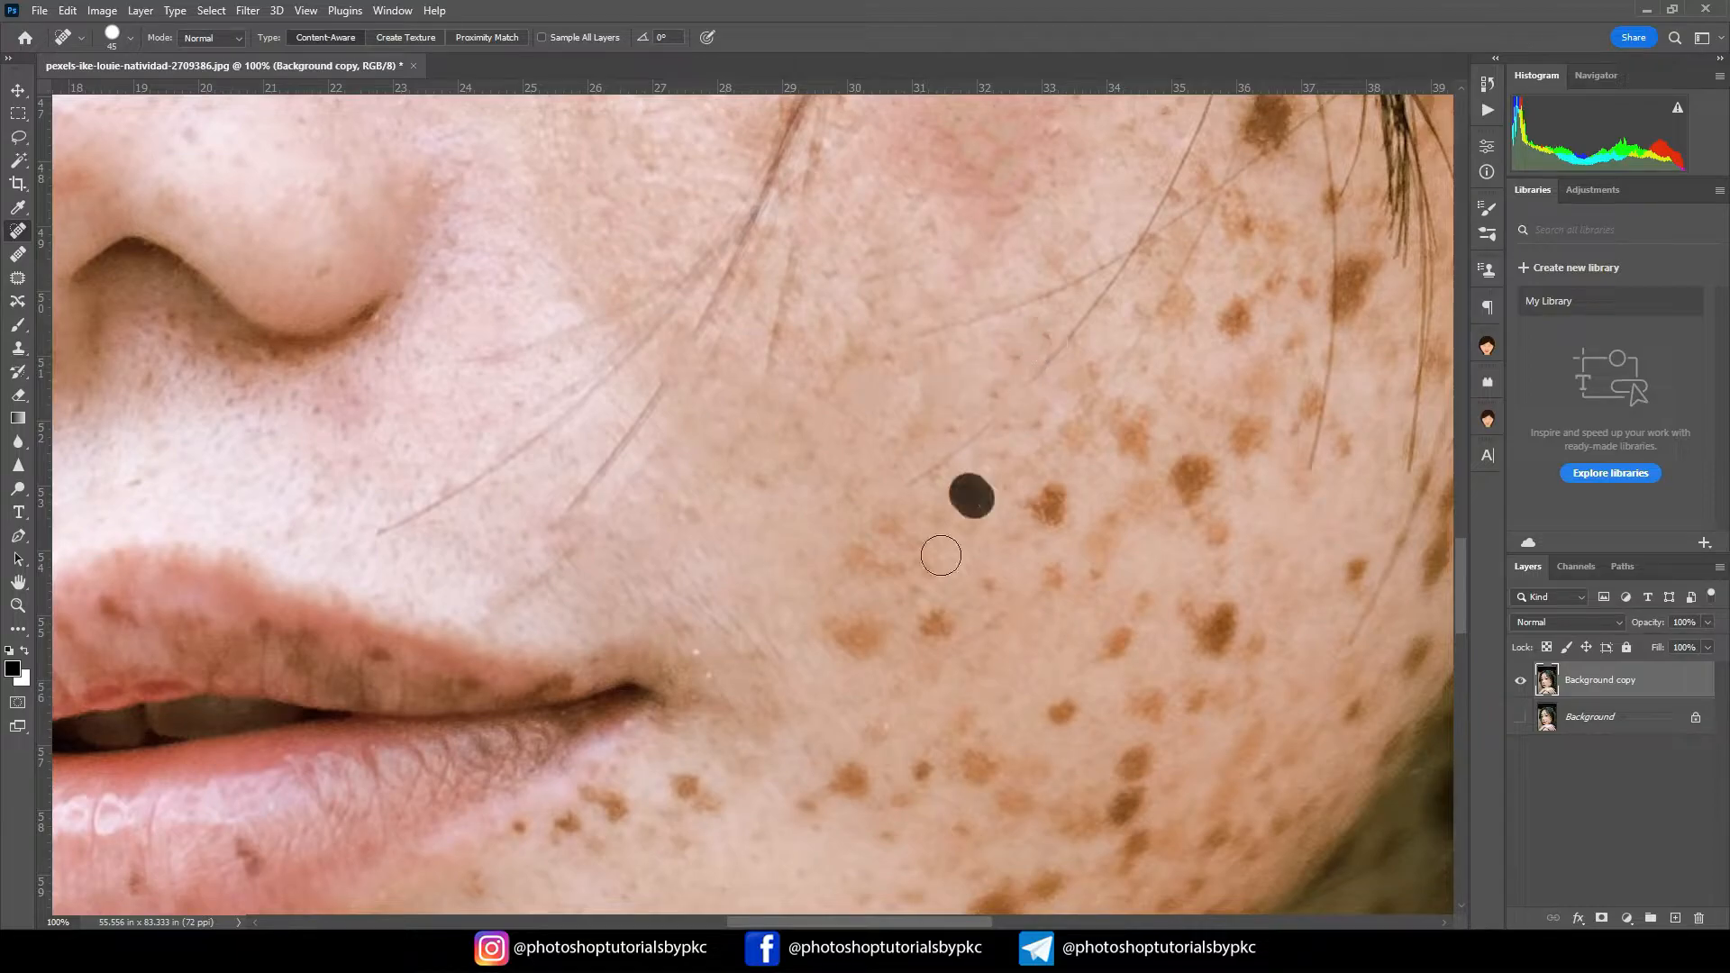
# Step: Heal the light brown patches on the image-right cheek roughly level with the upper lip
pyautogui.moveTo(890, 529); pyautogui.dragTo(854, 559)
pyautogui.moveTo(844, 635); pyautogui.dragTo(870, 636)
pyautogui.click(938, 625)
pyautogui.click(1049, 502)
pyautogui.moveTo(1055, 585); pyautogui.dragTo(1095, 585)
# Step: Remove the larger brown spot and its surrounding freckles on the outer middle of the image-right cheek
pyautogui.click(1120, 517)
pyautogui.click(1195, 478)
pyautogui.click(1214, 535)
pyautogui.click(1198, 458)
pyautogui.click(1134, 436)
pyautogui.click(1119, 419)
pyautogui.click(1076, 434)
# Step: Heal the dark spots on the outer image-right cheek beside the lower part of the thick hair strand
pyautogui.moveTo(1197, 405); pyautogui.dragTo(918, 688)
pyautogui.click(903, 589)
pyautogui.click(872, 537)
pyautogui.click(973, 419)
pyautogui.click(998, 407)
# Step: Heal the brown spots around the thick black hair strand, up toward the temple
pyautogui.moveTo(1026, 181)
pyautogui.mouseDown()
pyautogui.moveTo(1054, 269)
pyautogui.moveTo(1045, 335)
pyautogui.mouseUp()
pyautogui.click(1131, 219)
pyautogui.moveTo(1116, 156); pyautogui.dragTo(974, 519)
pyautogui.click(1027, 479)
pyautogui.scroll(3, 982, 491)
pyautogui.click(917, 562)
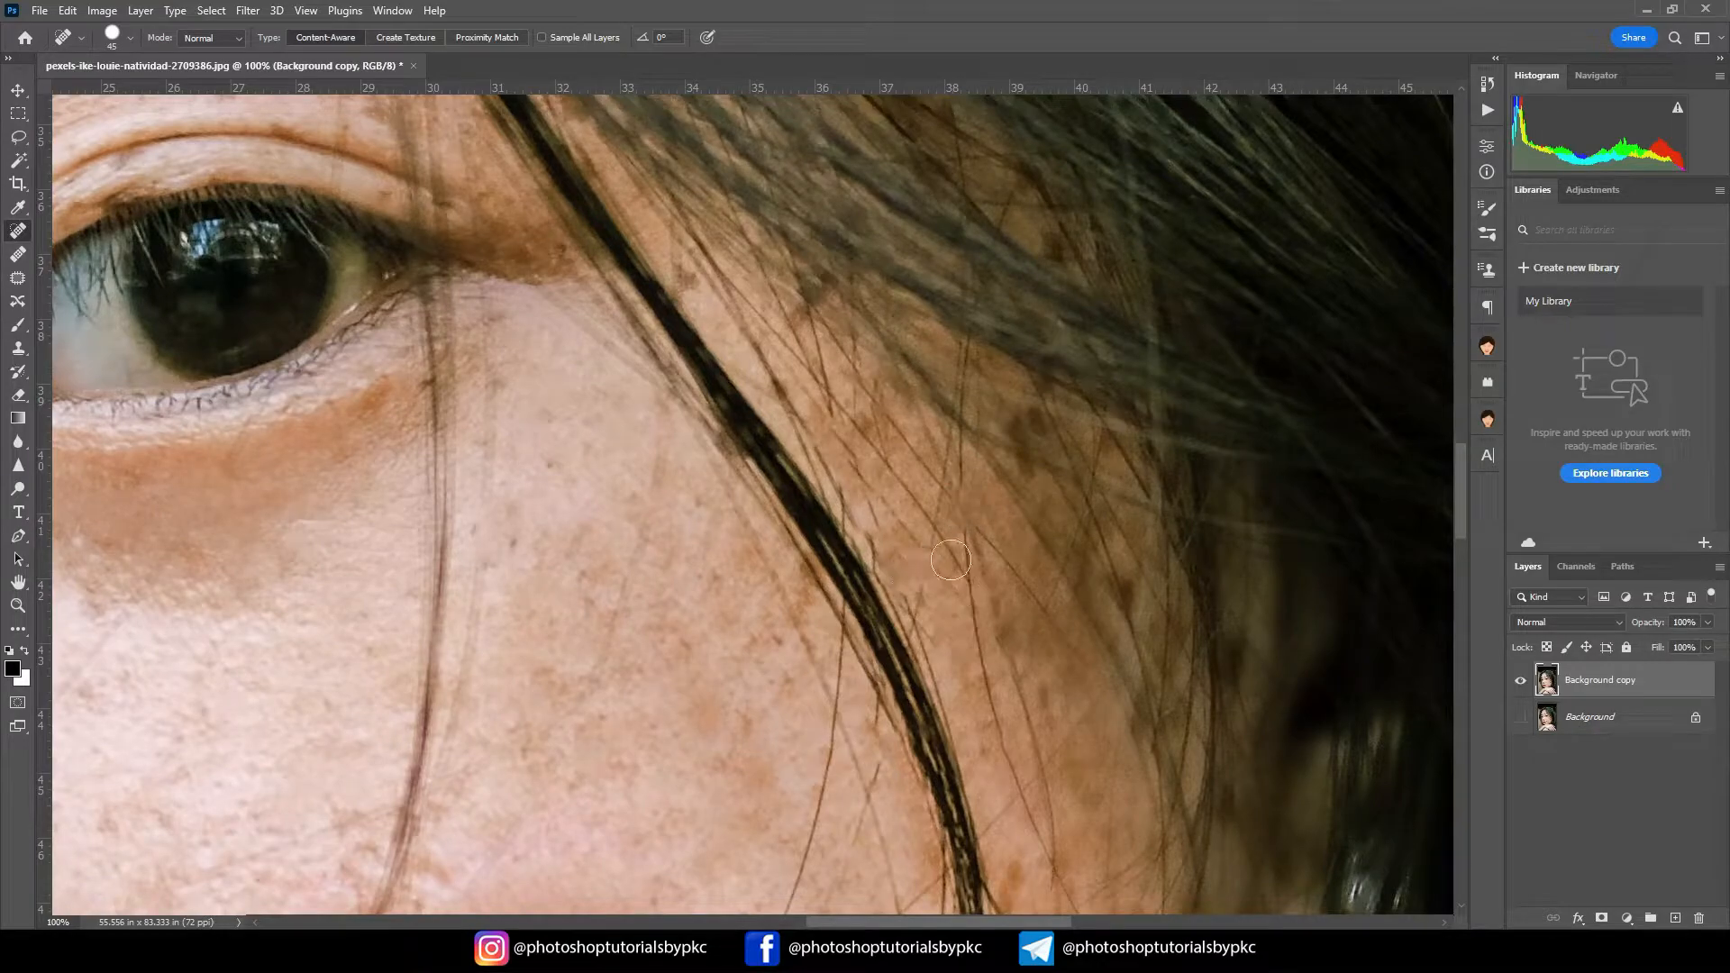
# Step: Remove the dark spots and the loose thin hair on the outer cheek beside the tip of the thick strand
pyautogui.moveTo(890, 908); pyautogui.dragTo(854, 168)
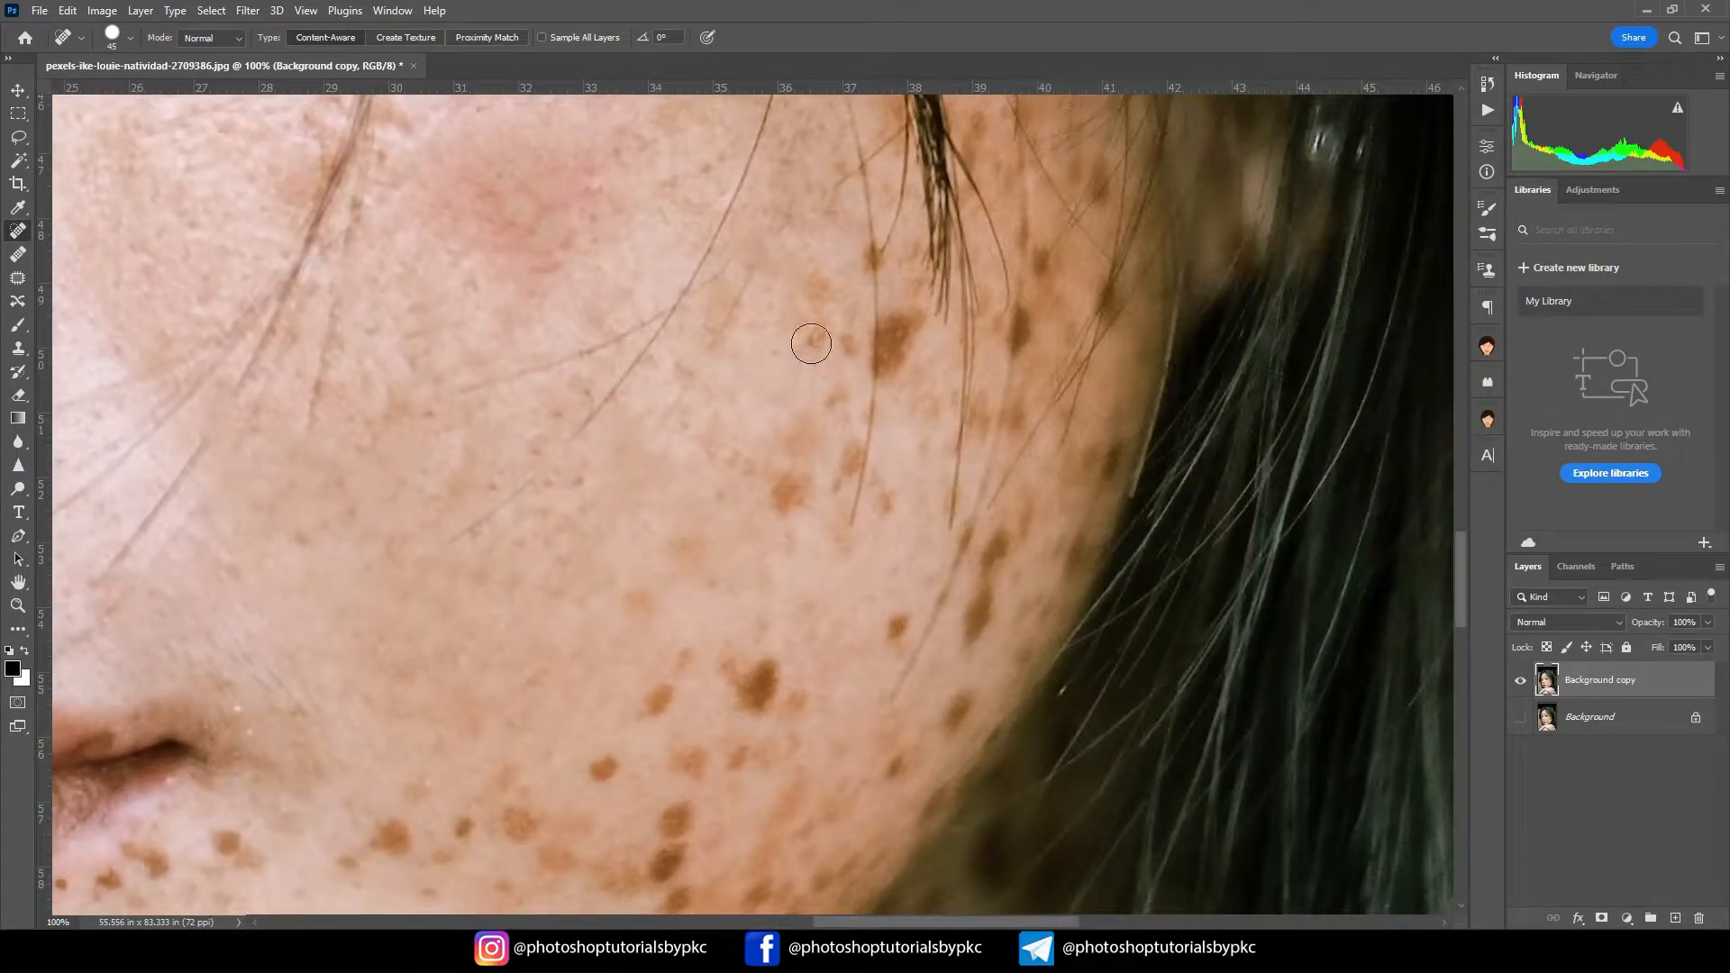
pyautogui.click(874, 256)
pyautogui.moveTo(883, 333); pyautogui.dragTo(909, 315)
pyautogui.moveTo(871, 399); pyautogui.dragTo(852, 523)
pyautogui.click(850, 458)
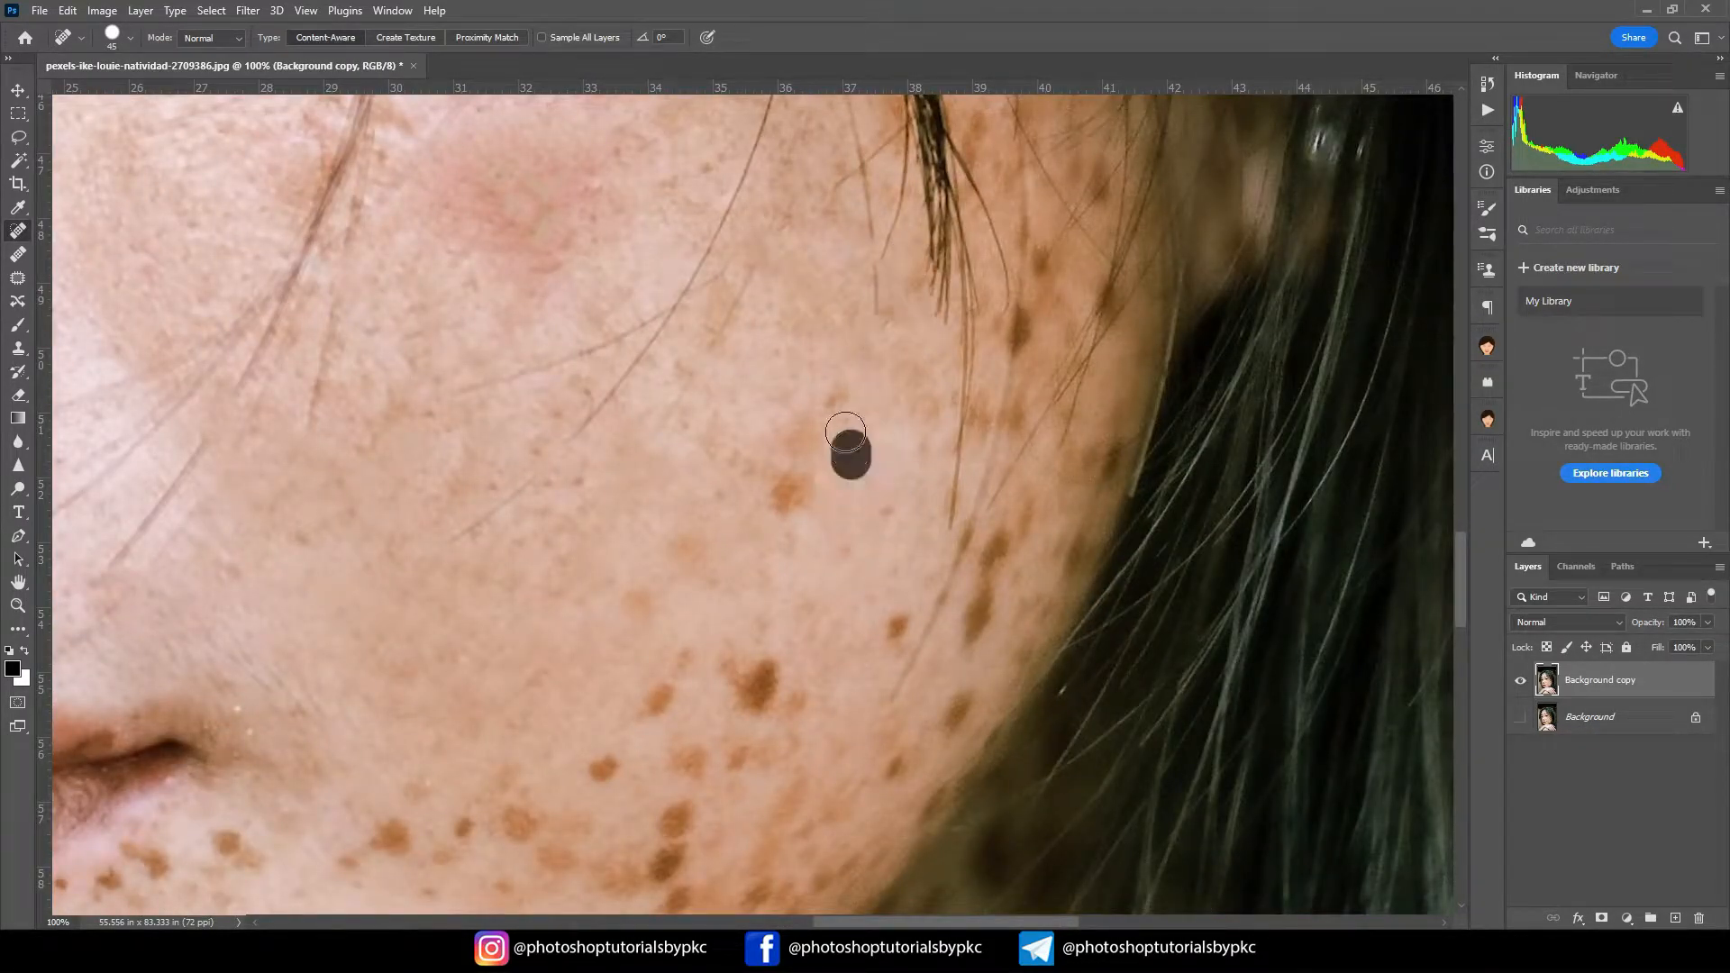
# Step: Heal the lighter brown spots on the image-right cheek diagonally below the tip of the thick hair strand
pyautogui.click(891, 503)
pyautogui.click(790, 496)
pyautogui.click(808, 443)
pyautogui.click(749, 464)
pyautogui.click(694, 555)
pyautogui.click(639, 604)
# Step: Heal the dark spots along the outer edge of the image-right cheek, next to the dark hair
pyautogui.moveTo(991, 360)
pyautogui.mouseDown()
pyautogui.moveTo(711, 469)
pyautogui.moveTo(739, 457)
pyautogui.mouseUp()
pyautogui.click(719, 541)
pyautogui.click(750, 471)
pyautogui.moveTo(830, 400); pyautogui.dragTo(820, 460)
pyautogui.moveTo(800, 469); pyautogui.dragTo(778, 544)
pyautogui.moveTo(833, 544); pyautogui.dragTo(833, 579)
pyautogui.moveTo(850, 350); pyautogui.dragTo(836, 593)
pyautogui.moveTo(721, 847)
pyautogui.mouseDown()
pyautogui.moveTo(906, 393)
pyautogui.moveTo(906, 429)
pyautogui.mouseUp()
pyautogui.moveTo(859, 510); pyautogui.dragTo(857, 524)
pyautogui.click(923, 508)
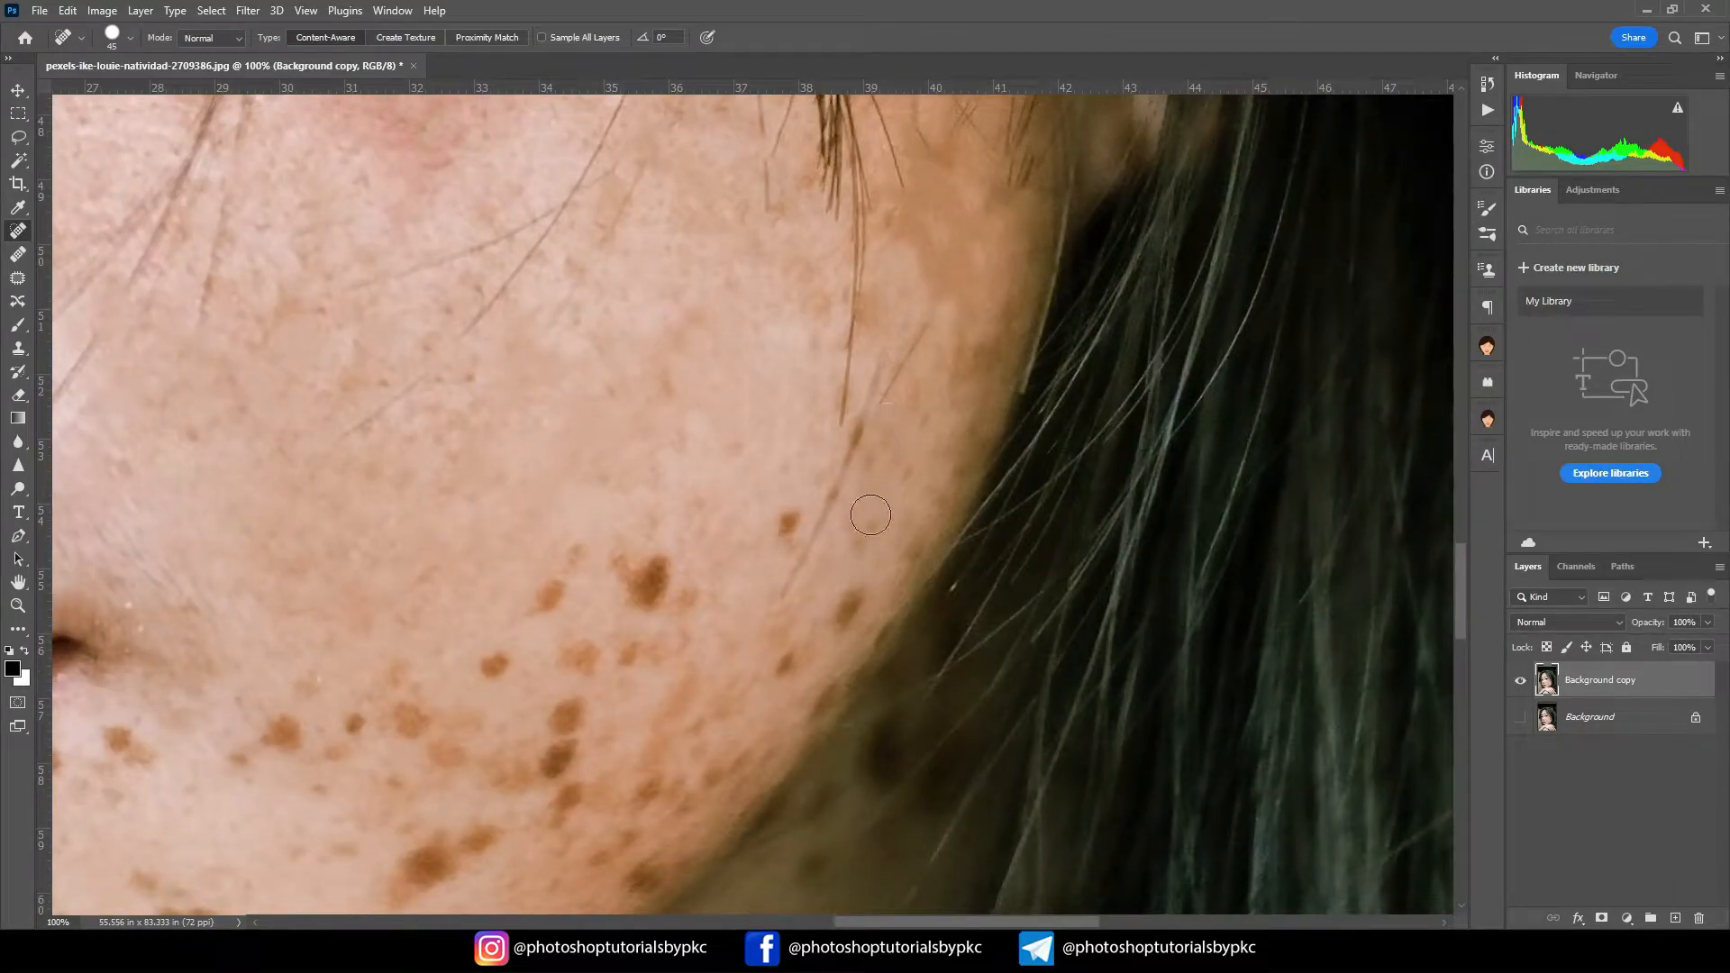
# Step: Reduce the healing brush size to 20 and remove the thin hair hanging over the outer image-right cheek
pyautogui.moveTo(858, 440); pyautogui.dragTo(793, 591)
pyautogui.moveTo(845, 439); pyautogui.dragTo(789, 585)
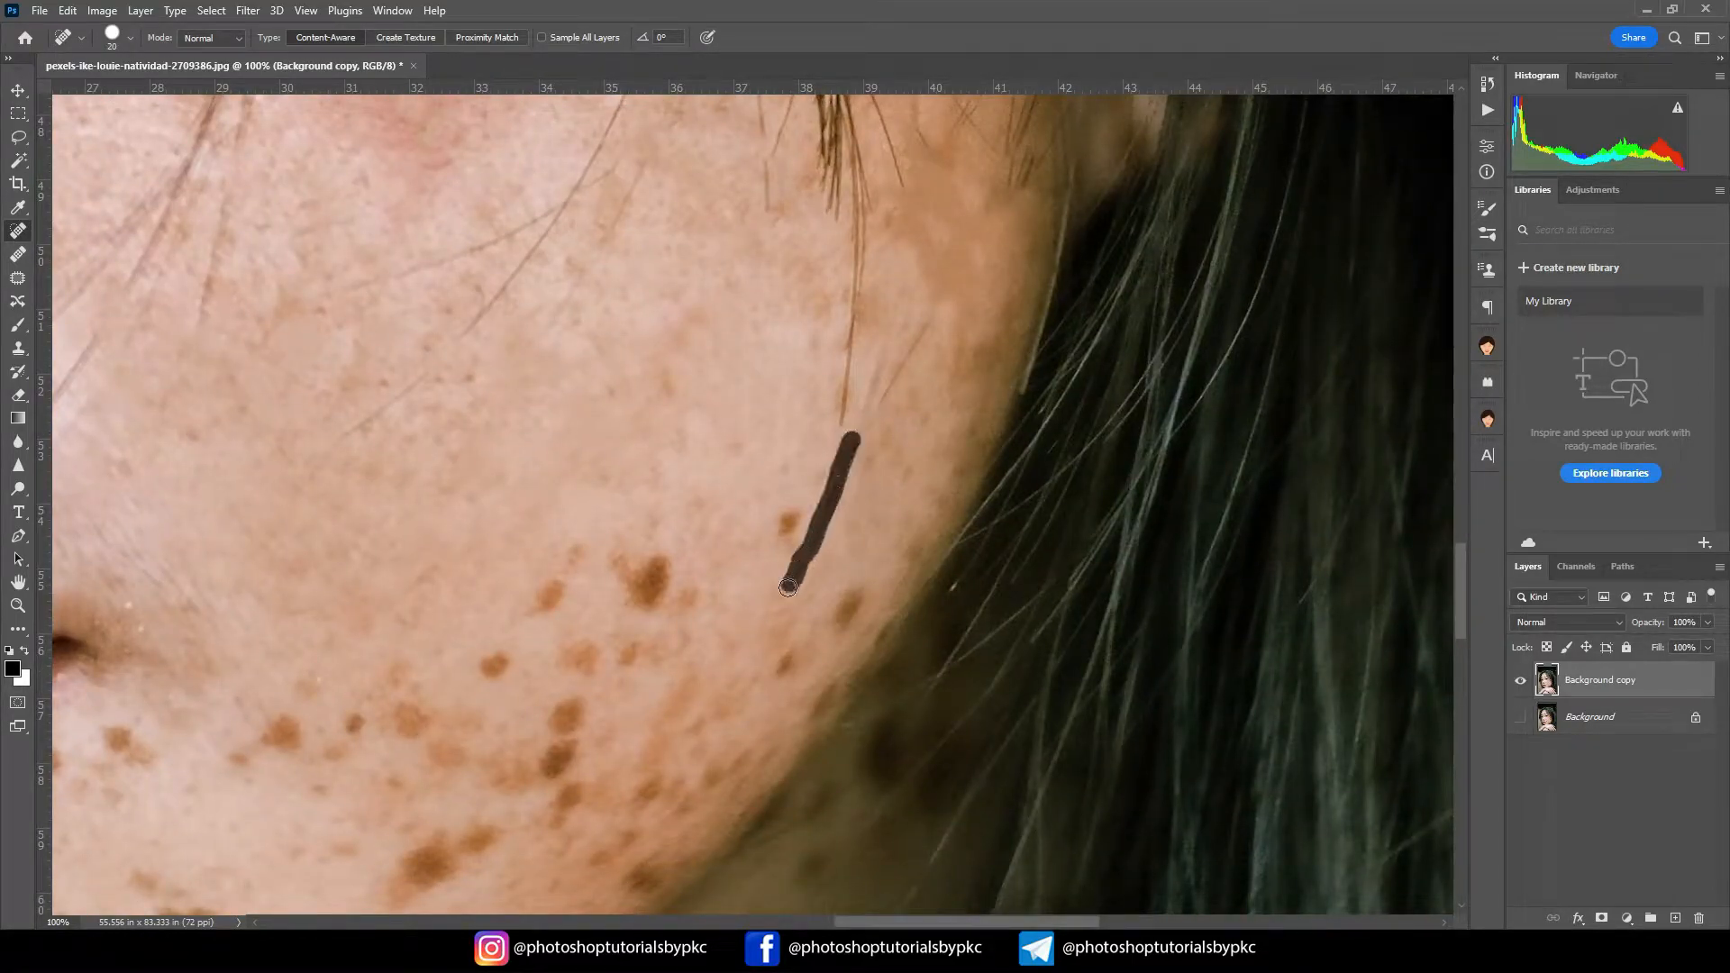
pyautogui.press('[')
pyautogui.moveTo(835, 432); pyautogui.dragTo(852, 263)
# Step: Enlarge the healing brush to 35 and heal the brown spots on the lower outer image-right cheek
pyautogui.scroll(-3, 859, 393)
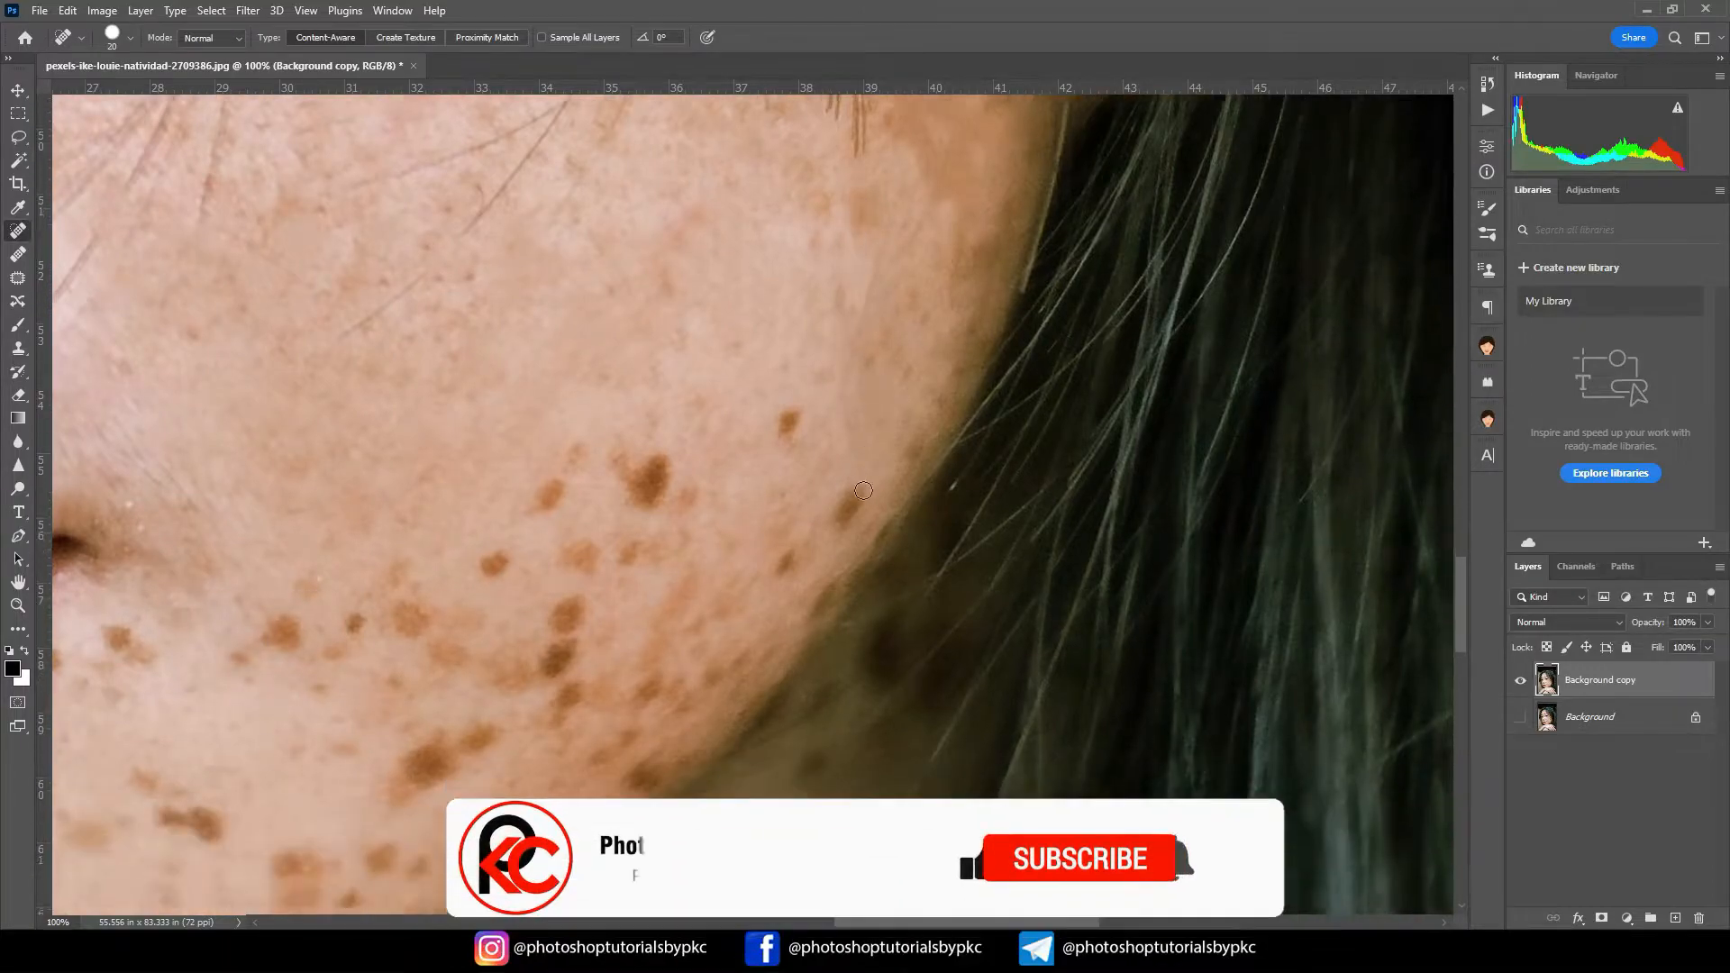
pyautogui.press(']')
pyautogui.press(']')
pyautogui.press(']')
pyautogui.moveTo(662, 410)
pyautogui.mouseDown()
pyautogui.moveTo(642, 439)
pyautogui.moveTo(546, 442)
pyautogui.mouseUp()
pyautogui.click(579, 398)
pyautogui.moveTo(578, 498); pyautogui.dragTo(624, 495)
pyautogui.click(495, 506)
# Step: Heal the brown spots on the lower cheek between the mouth corner and the image-right jawline
pyautogui.moveTo(761, 373); pyautogui.dragTo(1072, 199)
pyautogui.moveTo(607, 395)
pyautogui.mouseDown()
pyautogui.moveTo(558, 417)
pyautogui.moveTo(628, 453)
pyautogui.mouseUp()
pyautogui.click(667, 388)
pyautogui.moveTo(706, 386)
pyautogui.mouseDown()
pyautogui.moveTo(733, 379)
pyautogui.moveTo(758, 418)
pyautogui.mouseUp()
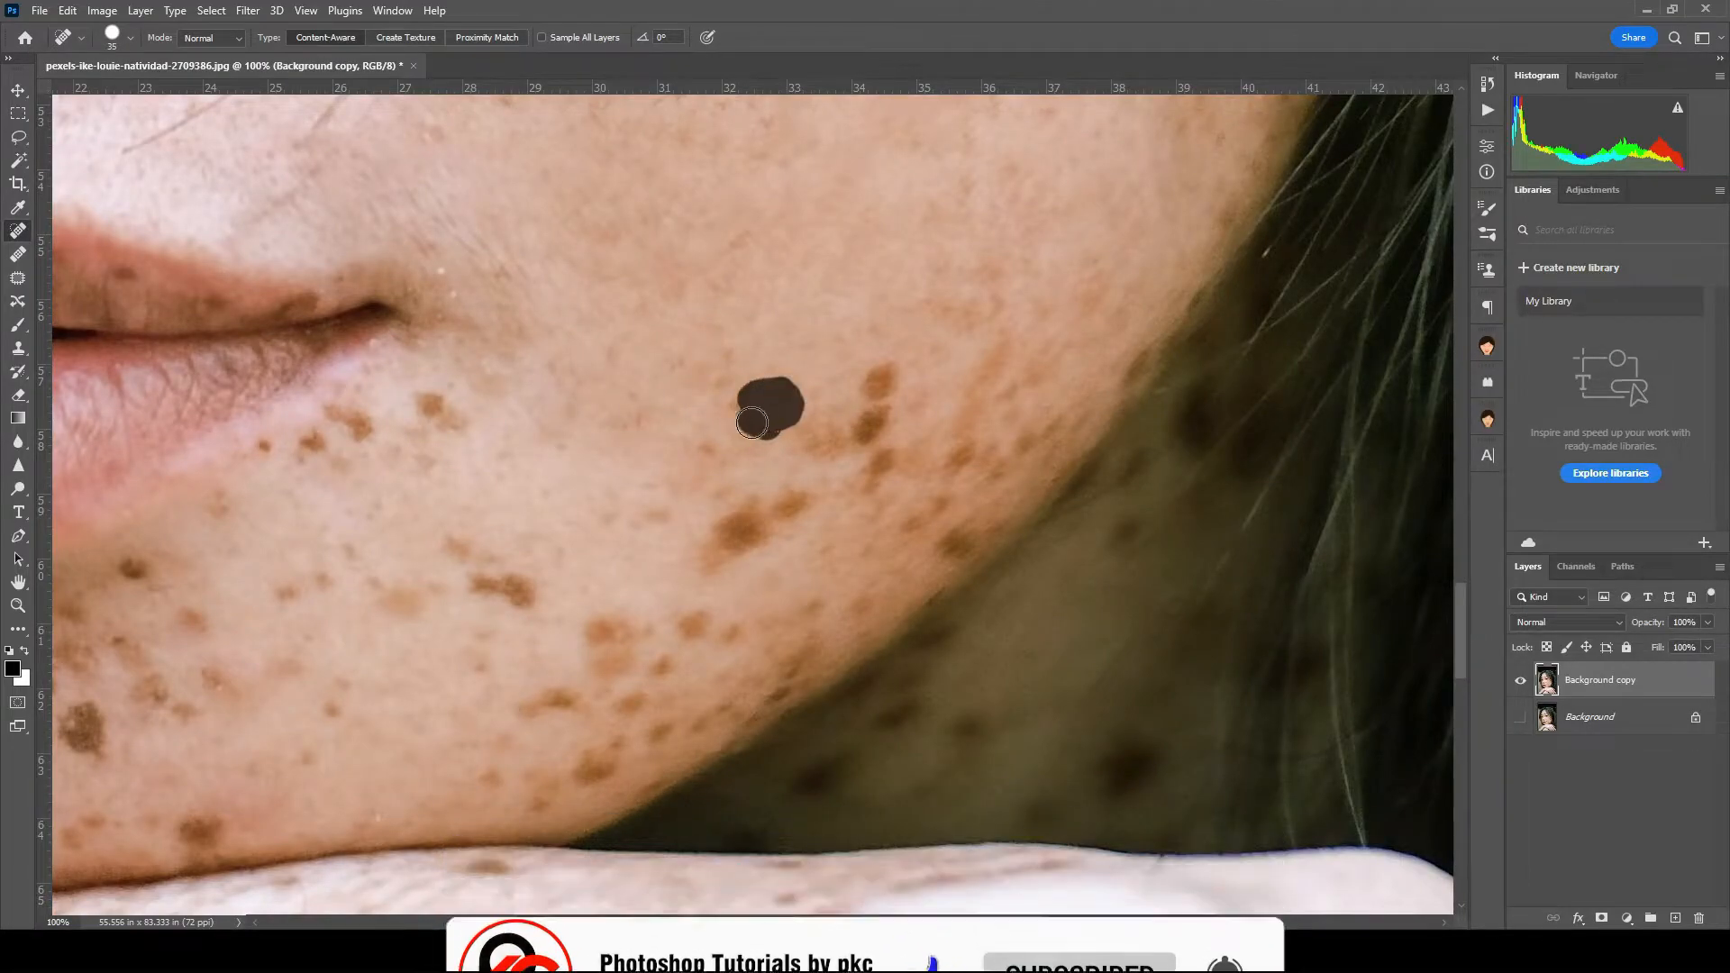
pyautogui.moveTo(873, 390); pyautogui.dragTo(884, 377)
pyautogui.moveTo(885, 403)
pyautogui.mouseDown()
pyautogui.moveTo(818, 443)
pyautogui.moveTo(865, 479)
pyautogui.mouseUp()
pyautogui.click(966, 449)
pyautogui.moveTo(994, 342); pyautogui.dragTo(960, 444)
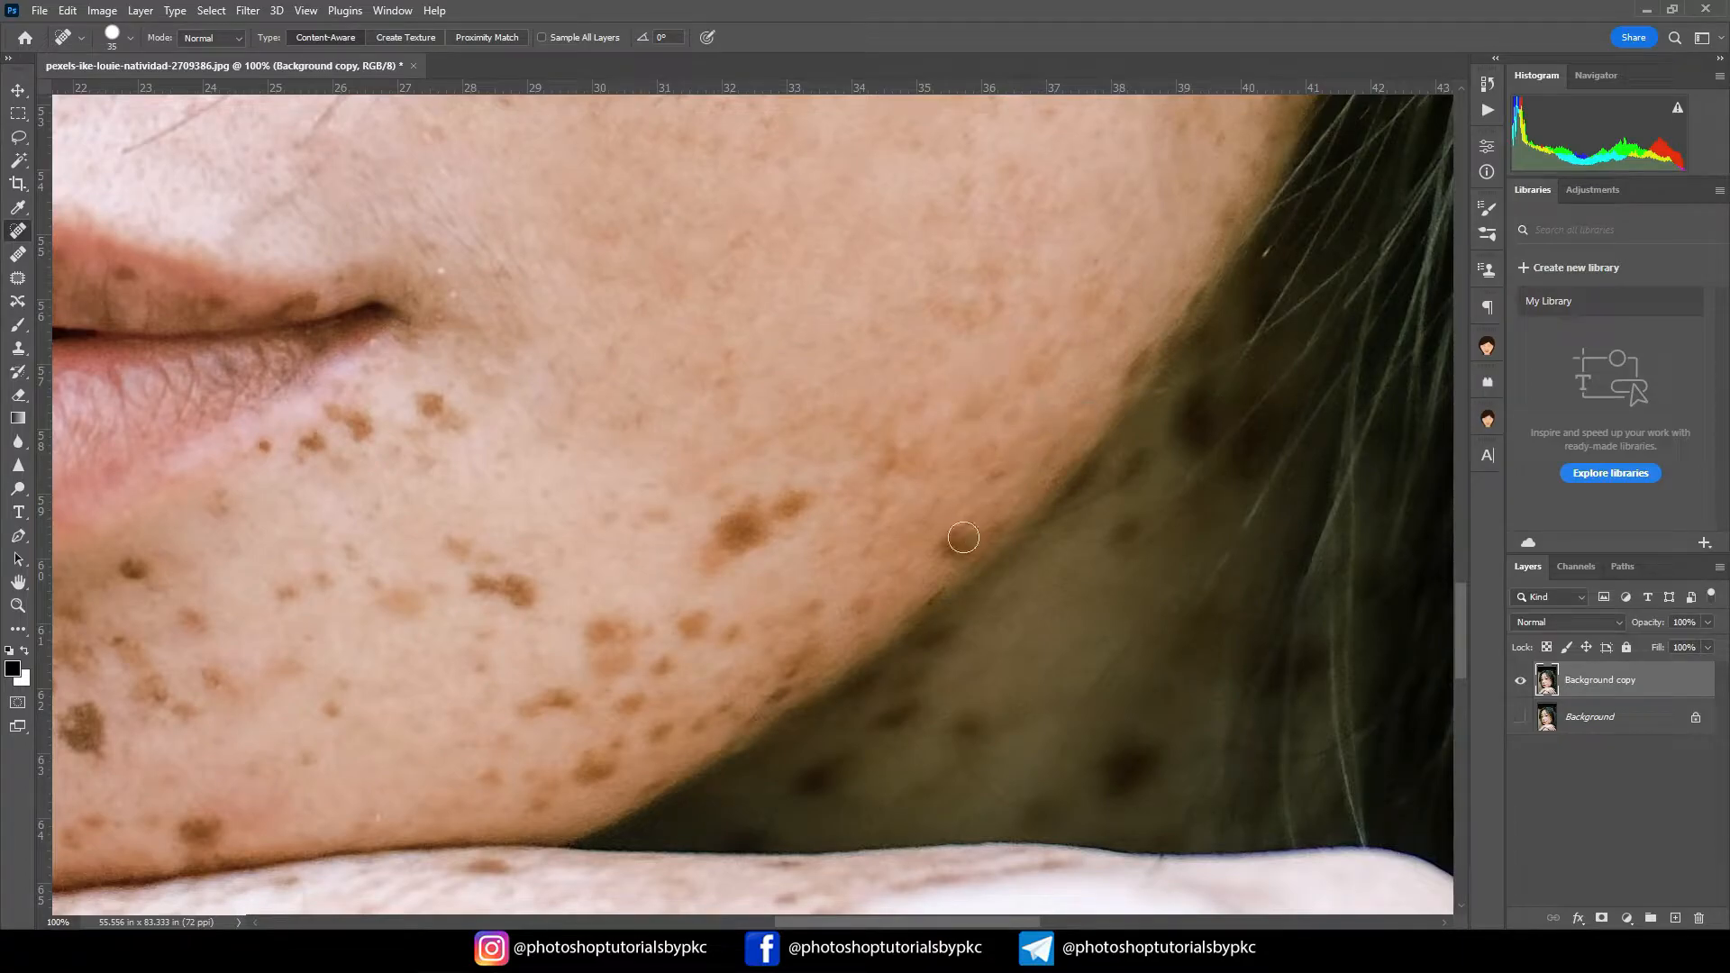
# Step: Heal the large brown spot and its neighbours on the lower cheek above the jawline
pyautogui.moveTo(753, 517); pyautogui.dragTo(702, 555)
pyautogui.click(681, 498)
pyautogui.click(665, 517)
pyautogui.click(728, 387)
# Step: Remove the brown spots below the image-right mouth corner and down toward the side of the chin
pyautogui.moveTo(695, 452)
pyautogui.mouseDown()
pyautogui.moveTo(1117, 382)
pyautogui.moveTo(1167, 428)
pyautogui.mouseUp()
pyautogui.click(900, 374)
pyautogui.click(933, 396)
pyautogui.click(830, 373)
pyautogui.moveTo(766, 426); pyautogui.dragTo(780, 437)
pyautogui.click(966, 545)
pyautogui.click(863, 580)
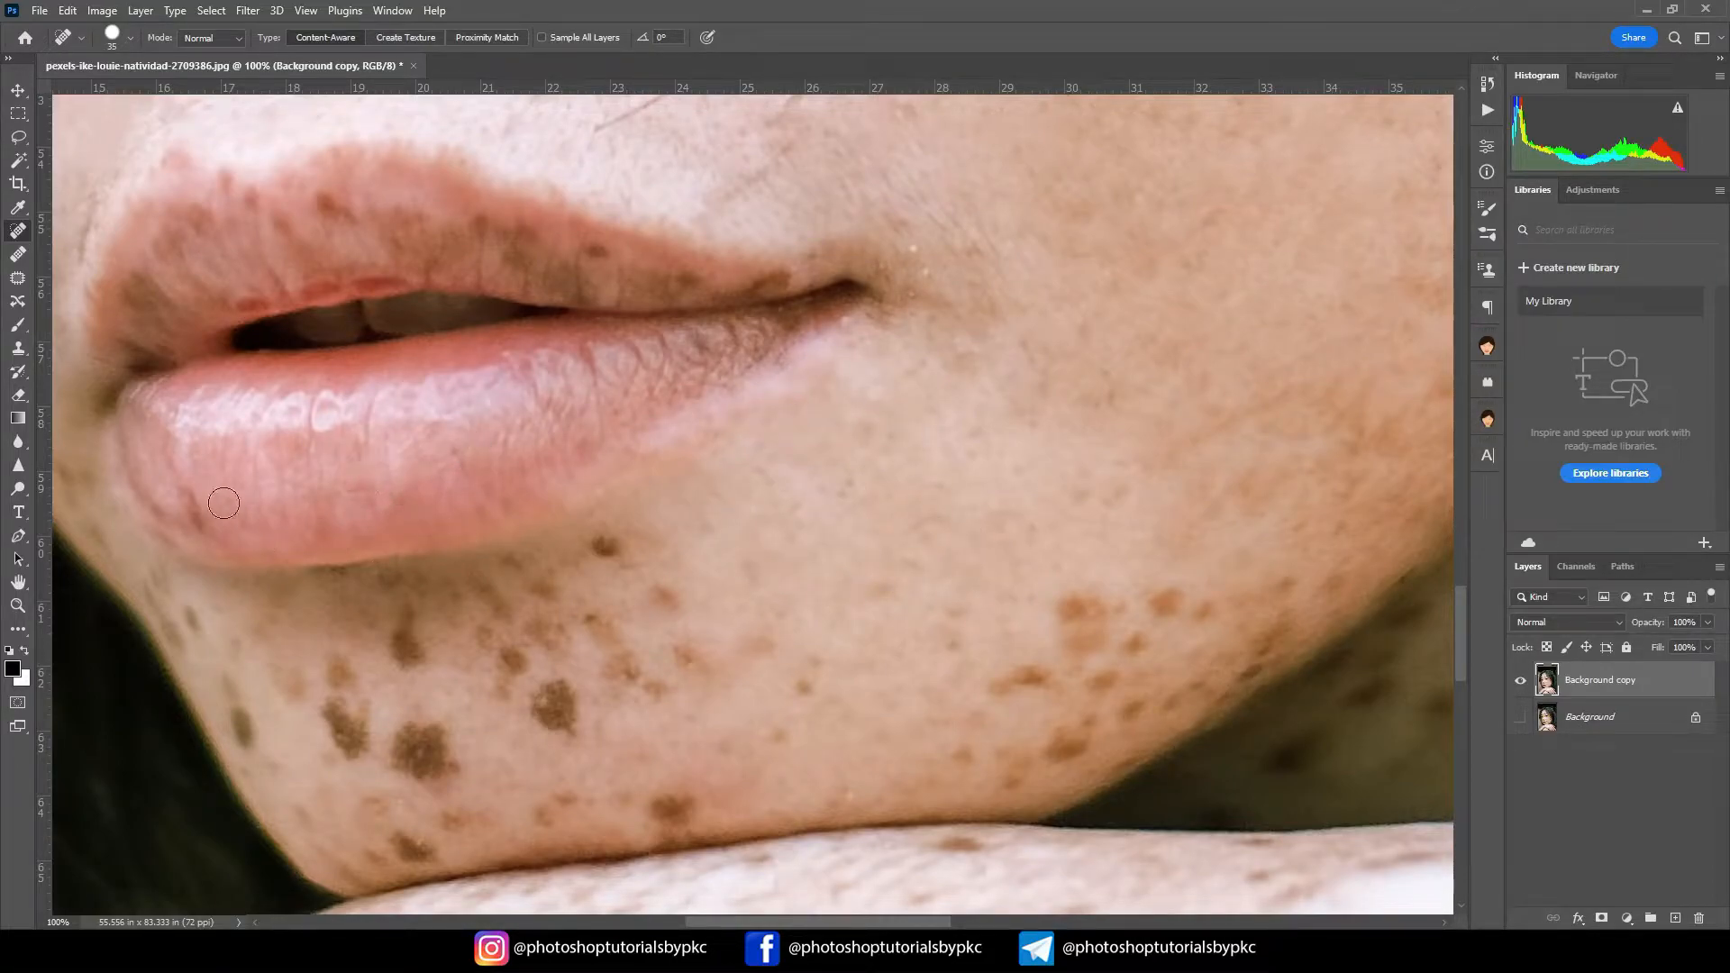
# Step: Heal the small spots directly below the lower lip and on the image-right side of the chin
pyautogui.scroll(-1, 580, 474)
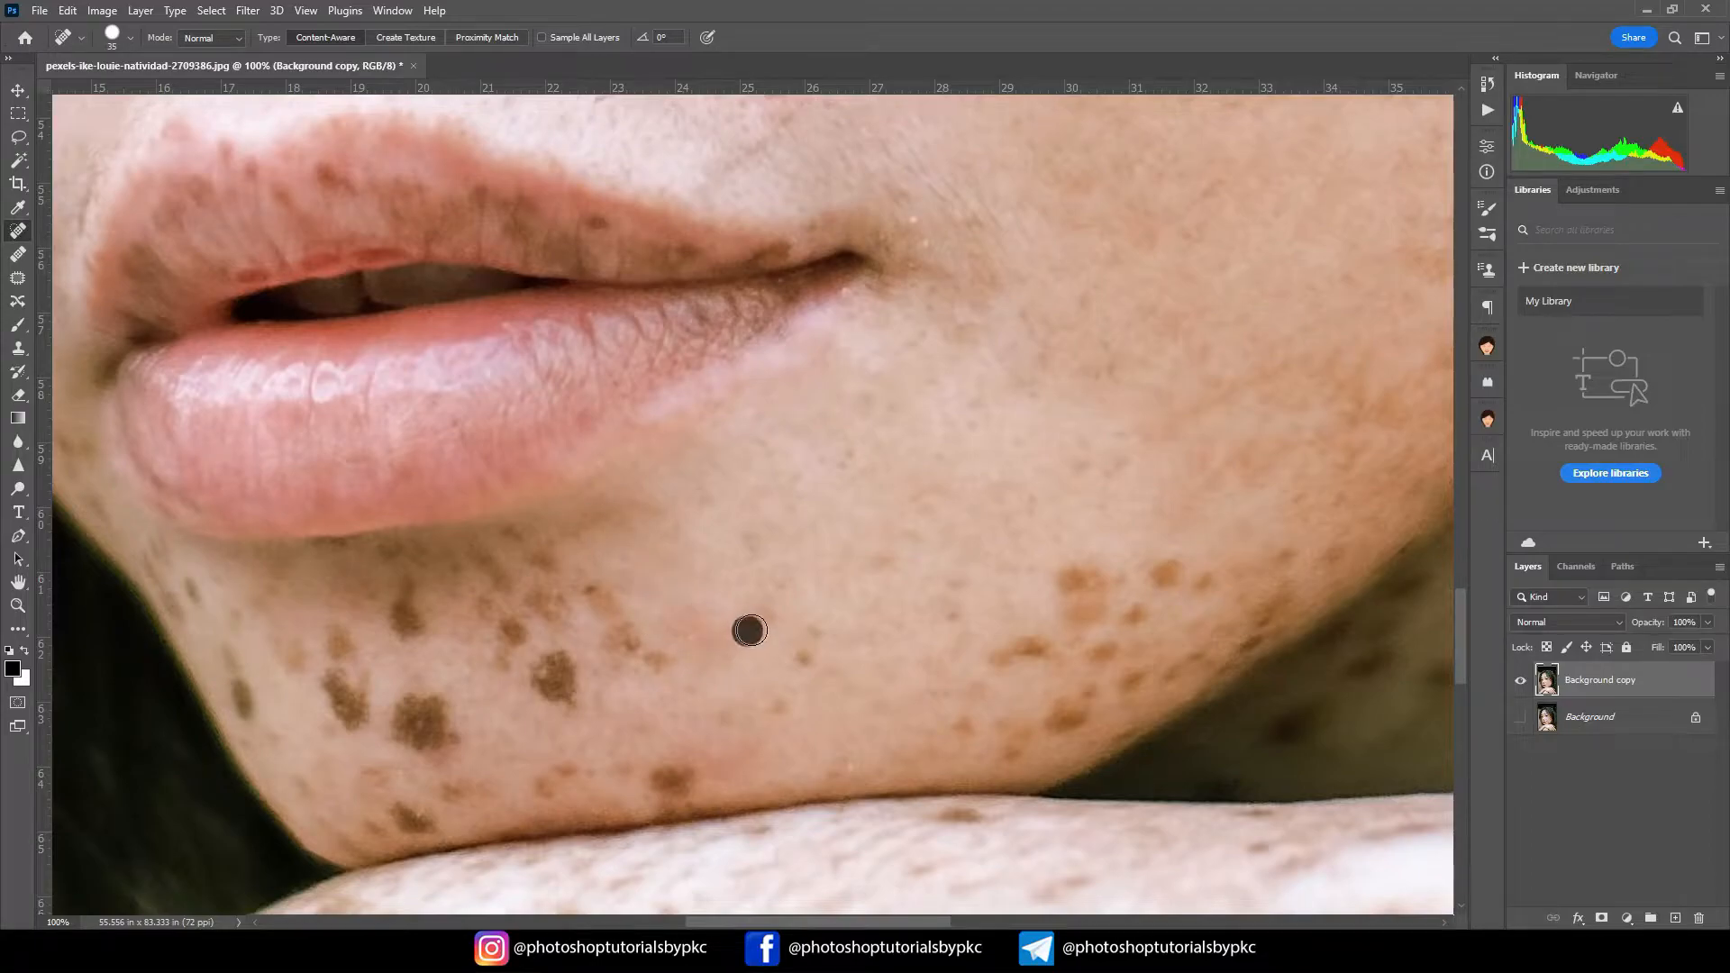
pyautogui.click(618, 626)
pyautogui.click(600, 522)
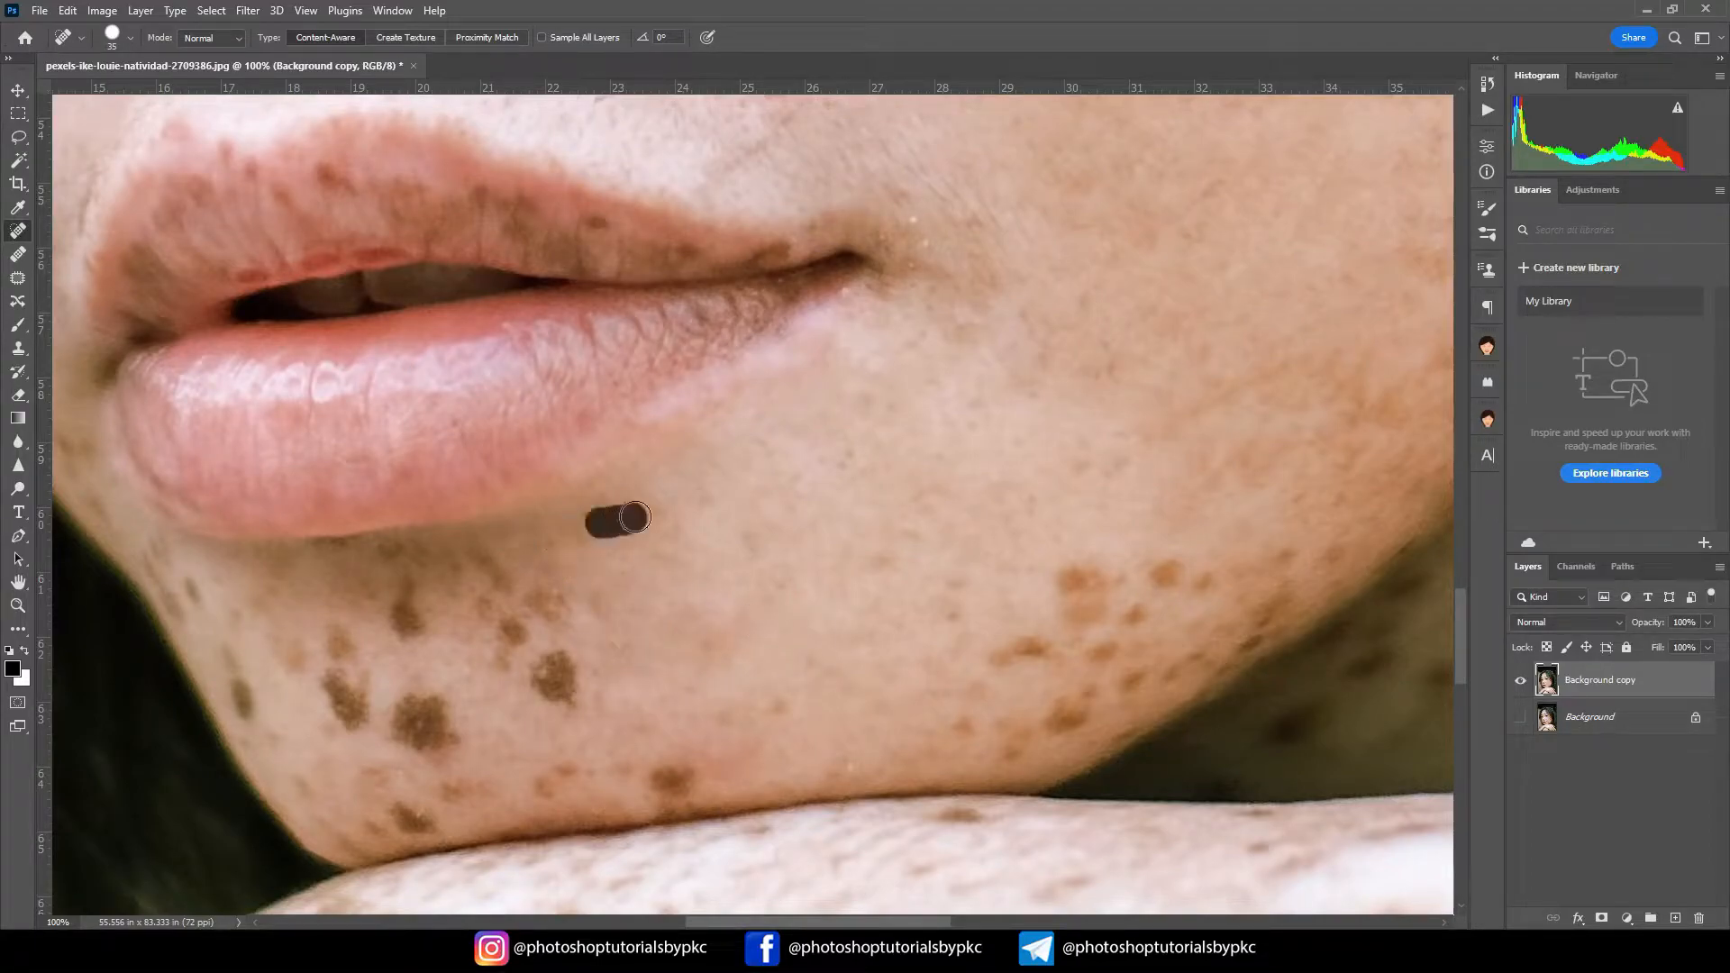
pyautogui.moveTo(525, 553); pyautogui.dragTo(568, 616)
pyautogui.click(489, 565)
pyautogui.click(506, 626)
# Step: Heal the dark spots in the upper middle of the chin and along its image-left edge
pyautogui.moveTo(468, 585); pyautogui.dragTo(553, 710)
pyautogui.click(529, 600)
pyautogui.click(565, 694)
pyautogui.moveTo(419, 647); pyautogui.dragTo(580, 690)
pyautogui.click(573, 671)
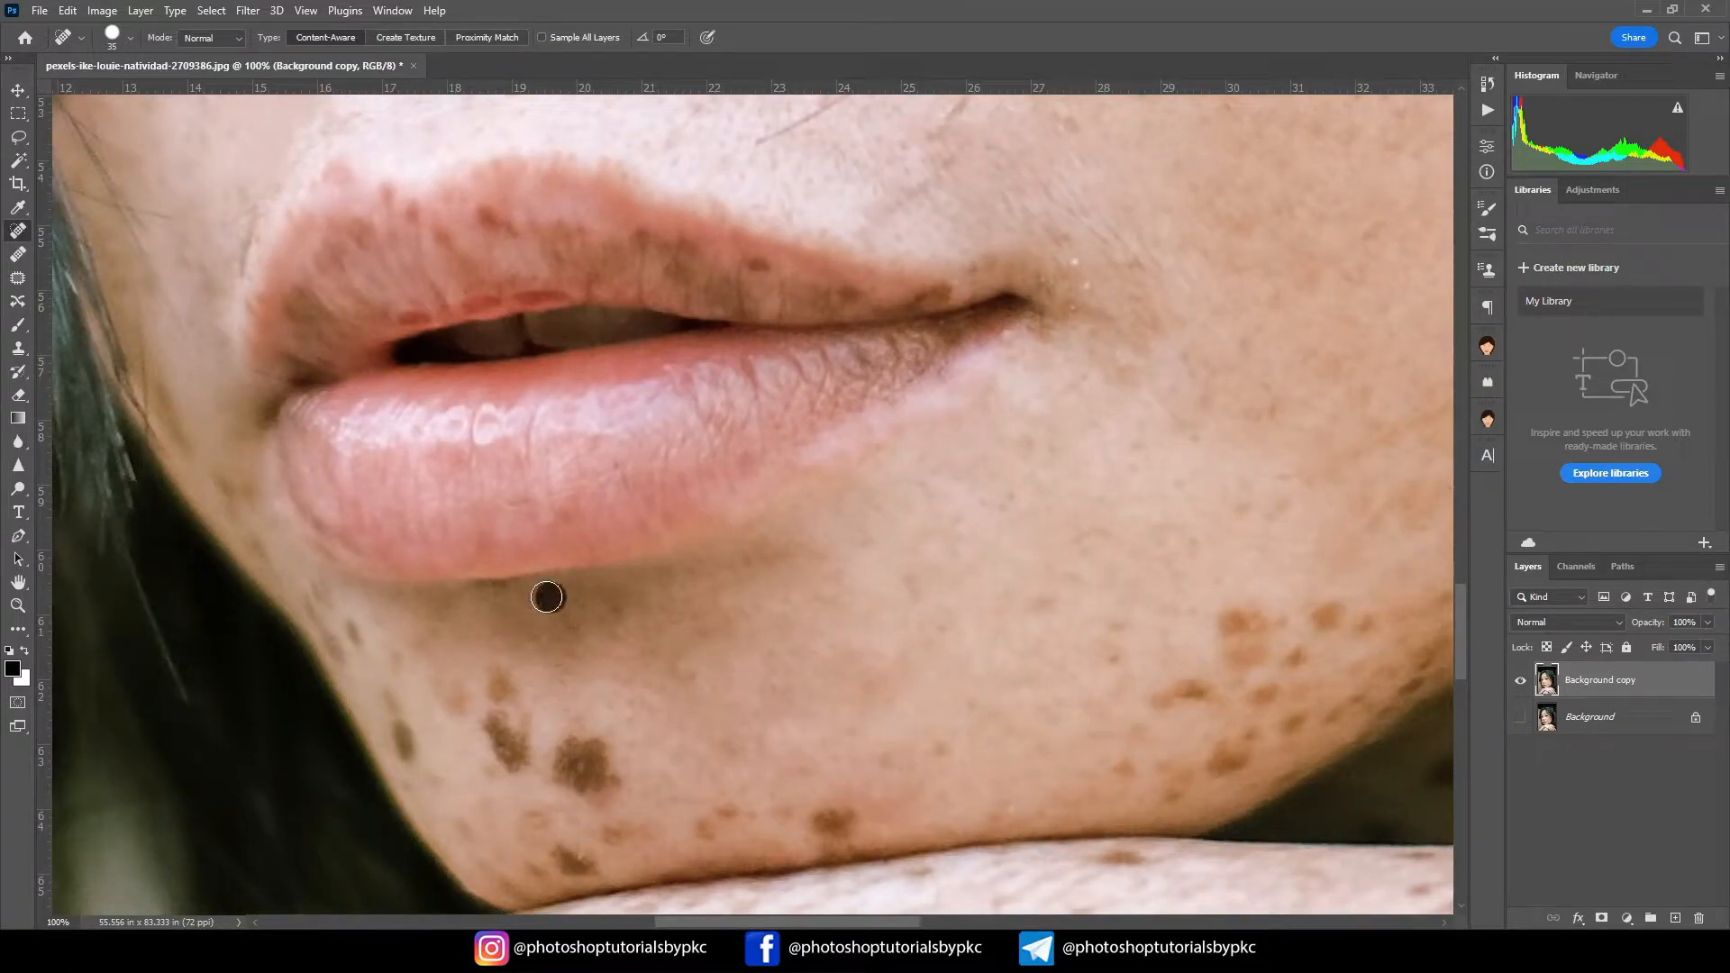
pyautogui.moveTo(389, 703); pyautogui.dragTo(413, 749)
pyautogui.moveTo(337, 625); pyautogui.dragTo(350, 647)
# Step: Remove the dark spots from the image-left and middle parts of the upper lip
pyautogui.moveTo(273, 552); pyautogui.dragTo(391, 675)
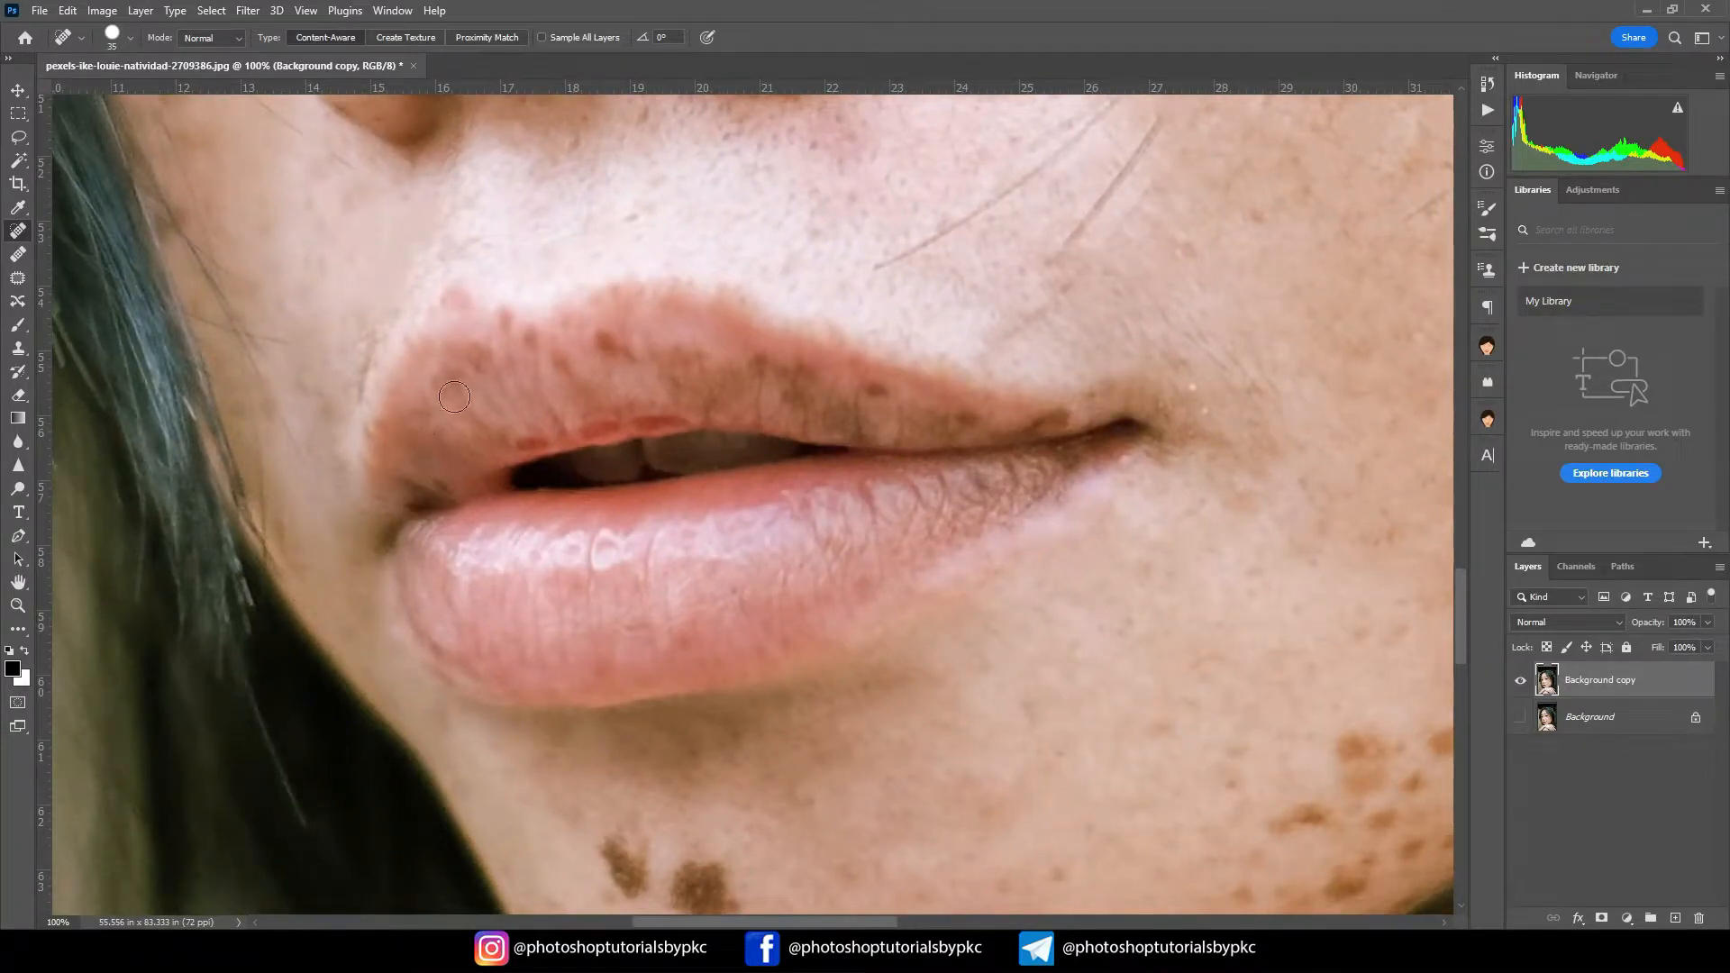
pyautogui.moveTo(601, 427); pyautogui.dragTo(571, 434)
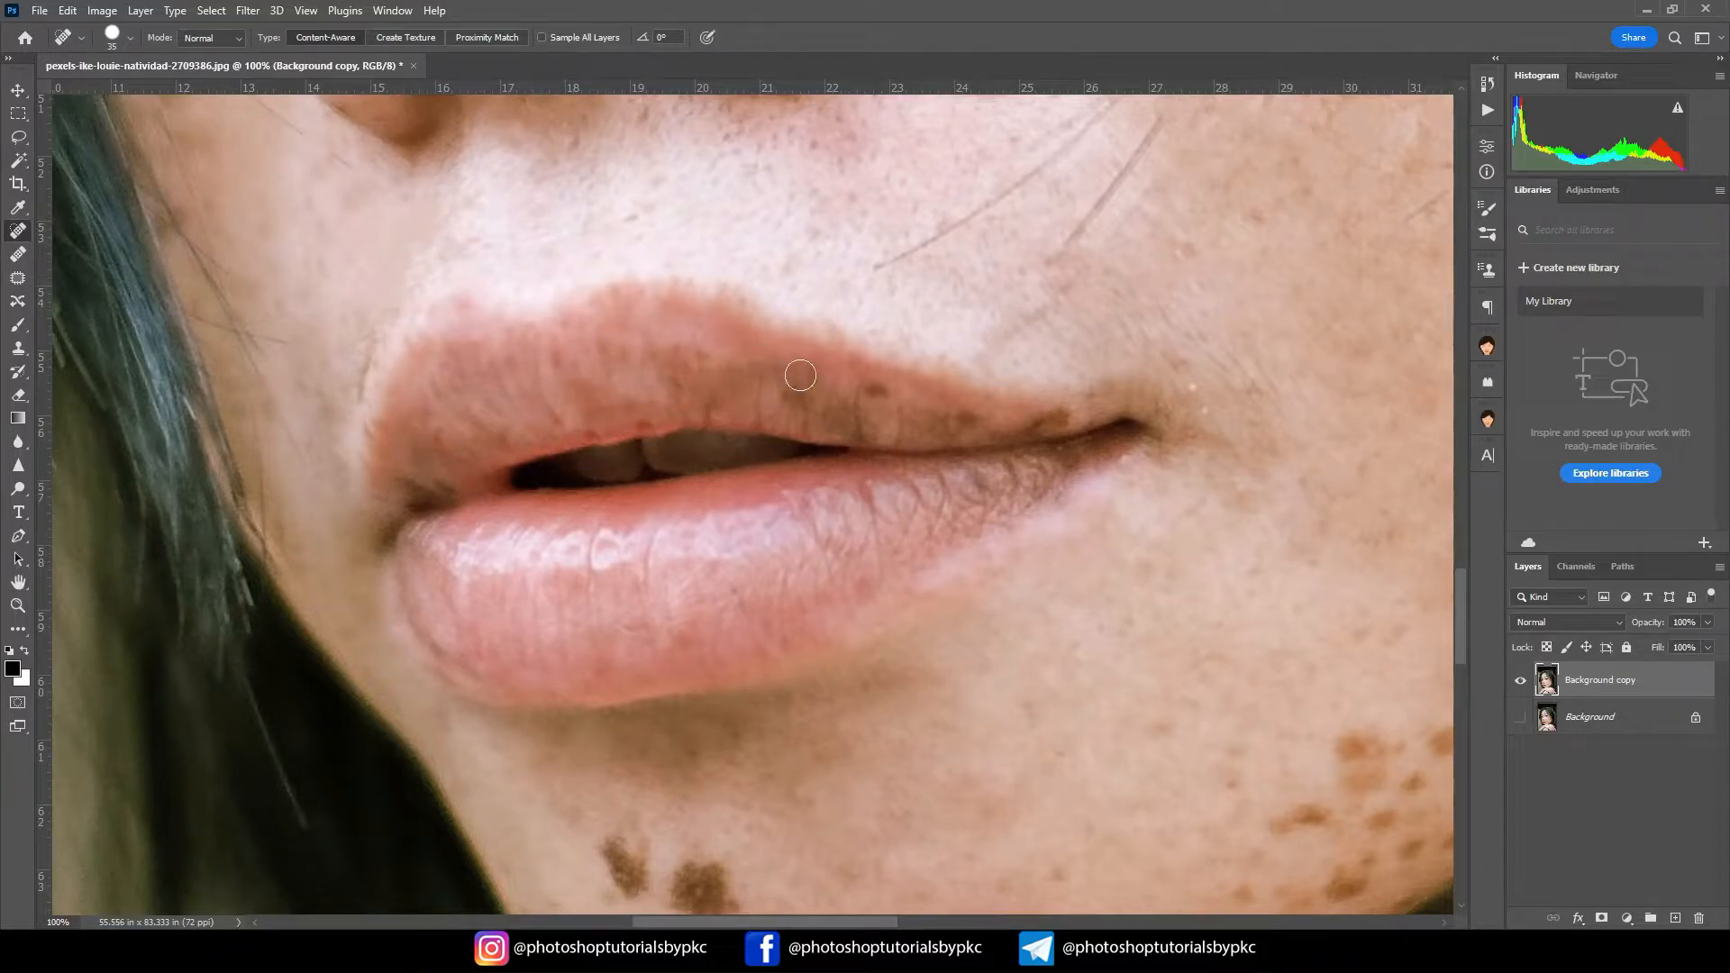
# Step: Enlarge the healing brush to 50 and remove the large dark spots at the image-left bottom of the chin
pyautogui.moveTo(974, 440); pyautogui.dragTo(966, 308)
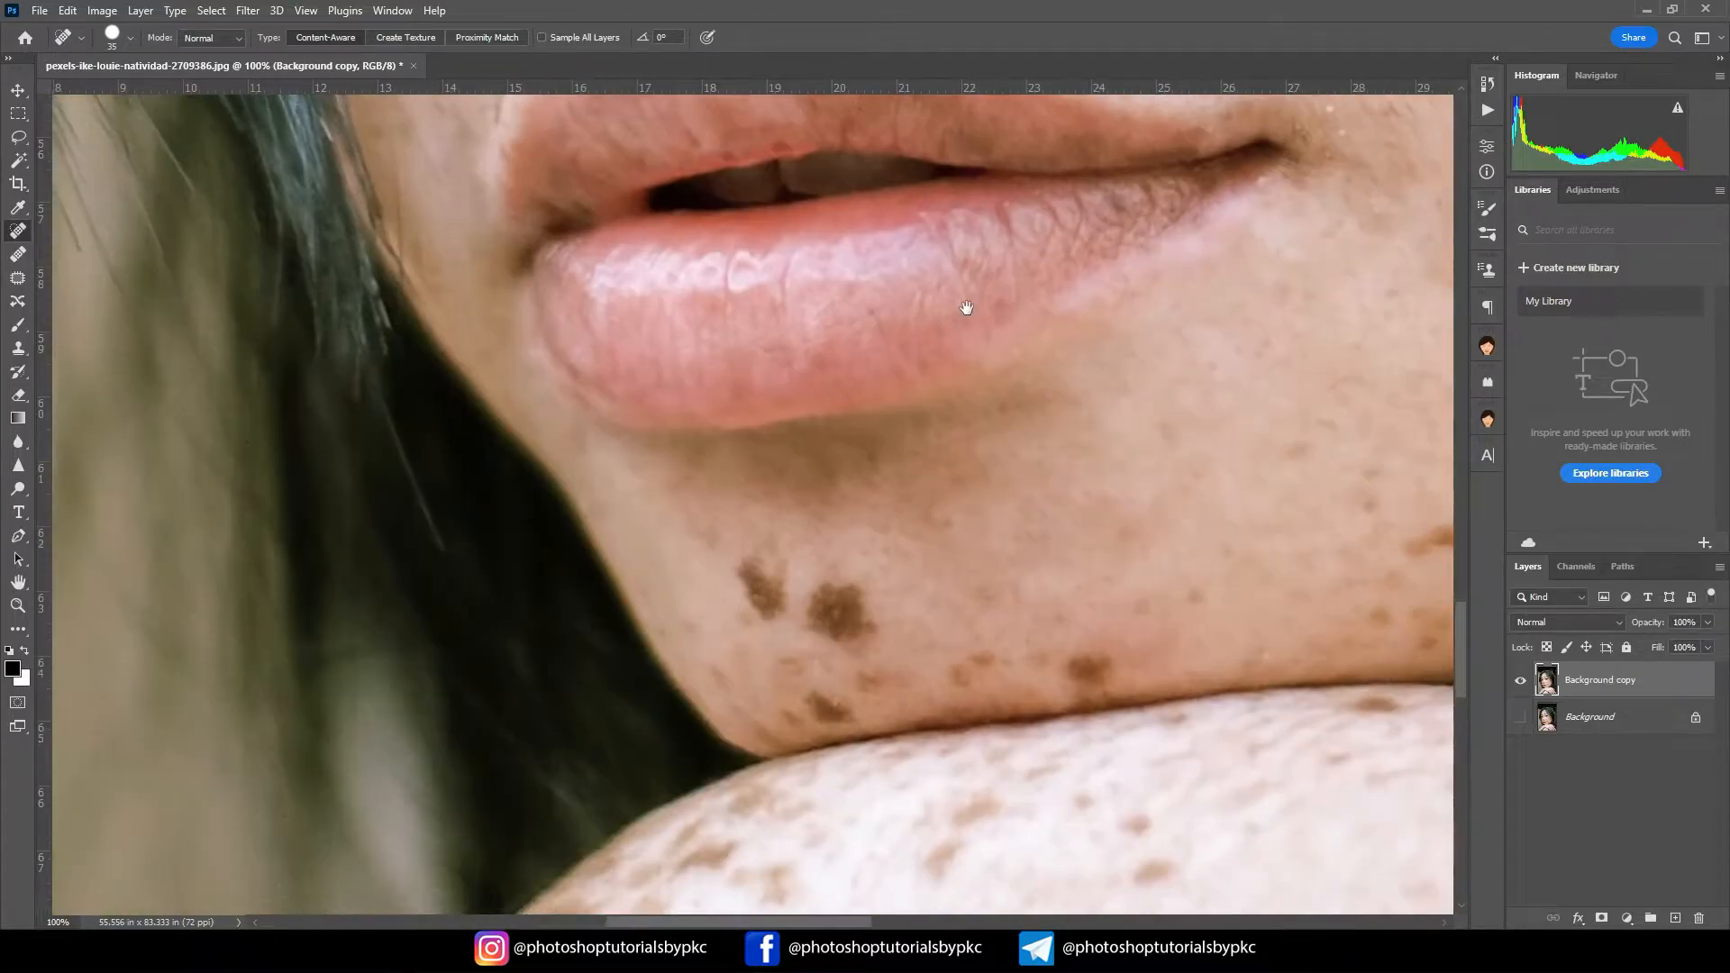
pyautogui.press(']')
pyautogui.click(776, 575)
pyautogui.moveTo(753, 577)
pyautogui.mouseDown()
pyautogui.moveTo(768, 598)
pyautogui.moveTo(869, 622)
pyautogui.mouseUp()
pyautogui.click(762, 654)
pyautogui.click(814, 614)
pyautogui.click(867, 678)
pyautogui.click(818, 708)
pyautogui.click(735, 672)
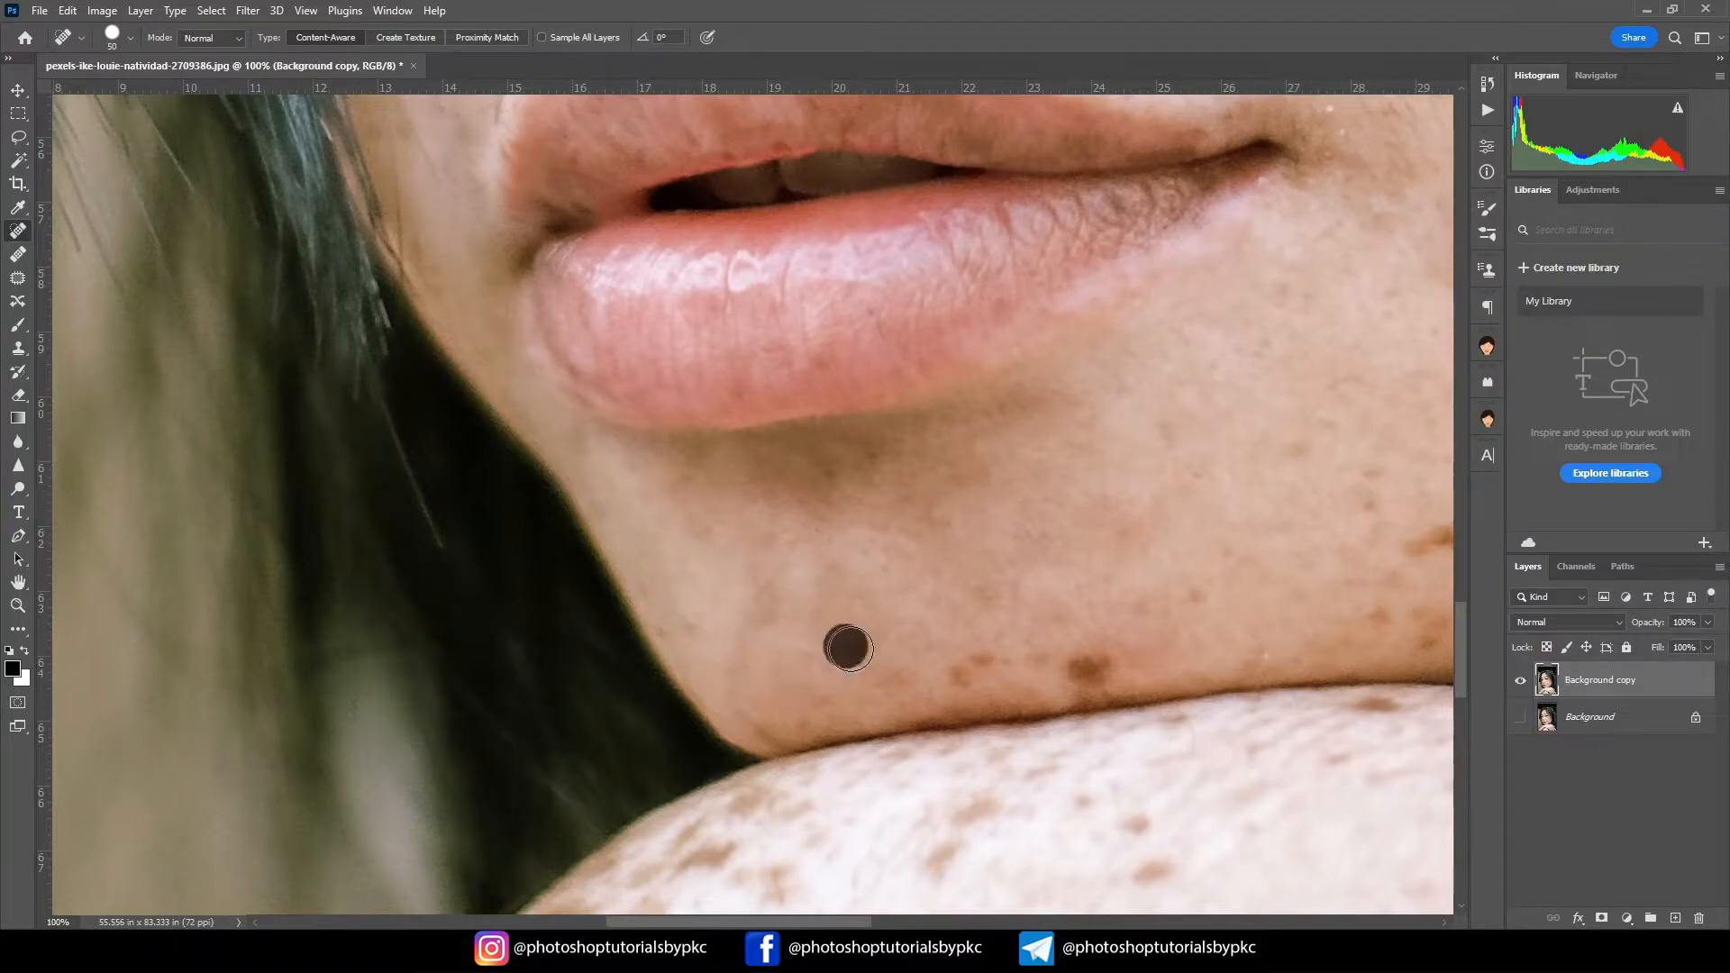
# Step: Heal the remaining brown spots along the bottom of the chin and on the lower cheek beside it
pyautogui.click(1098, 668)
pyautogui.click(1173, 624)
pyautogui.click(1184, 595)
pyautogui.moveTo(1097, 606); pyautogui.dragTo(167, 671)
pyautogui.click(499, 613)
pyautogui.click(381, 516)
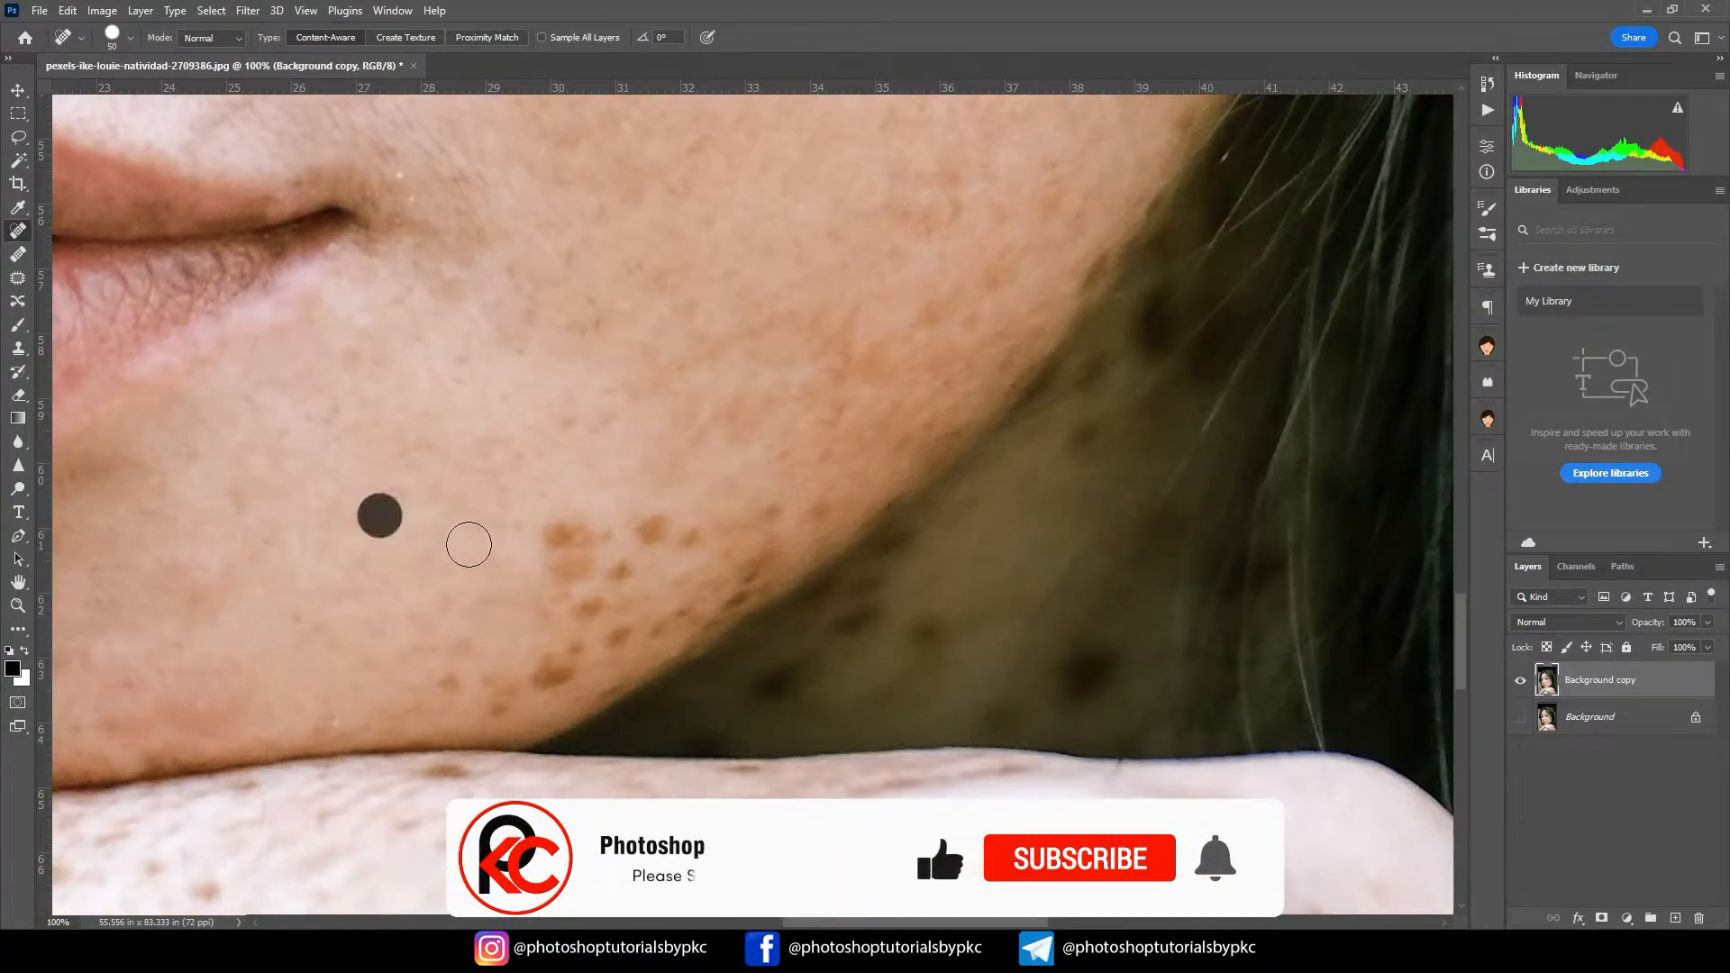
# Step: Remove the cluster of brown spots along the image-right jawline, above the shoulder
pyautogui.click(550, 569)
pyautogui.moveTo(704, 536); pyautogui.dragTo(726, 528)
pyautogui.click(751, 555)
pyautogui.moveTo(775, 386)
pyautogui.mouseDown()
pyautogui.moveTo(694, 702)
pyautogui.moveTo(1016, 349)
pyautogui.mouseUp()
pyautogui.click(835, 566)
pyautogui.click(694, 646)
pyautogui.scroll(-4, 853, 456)
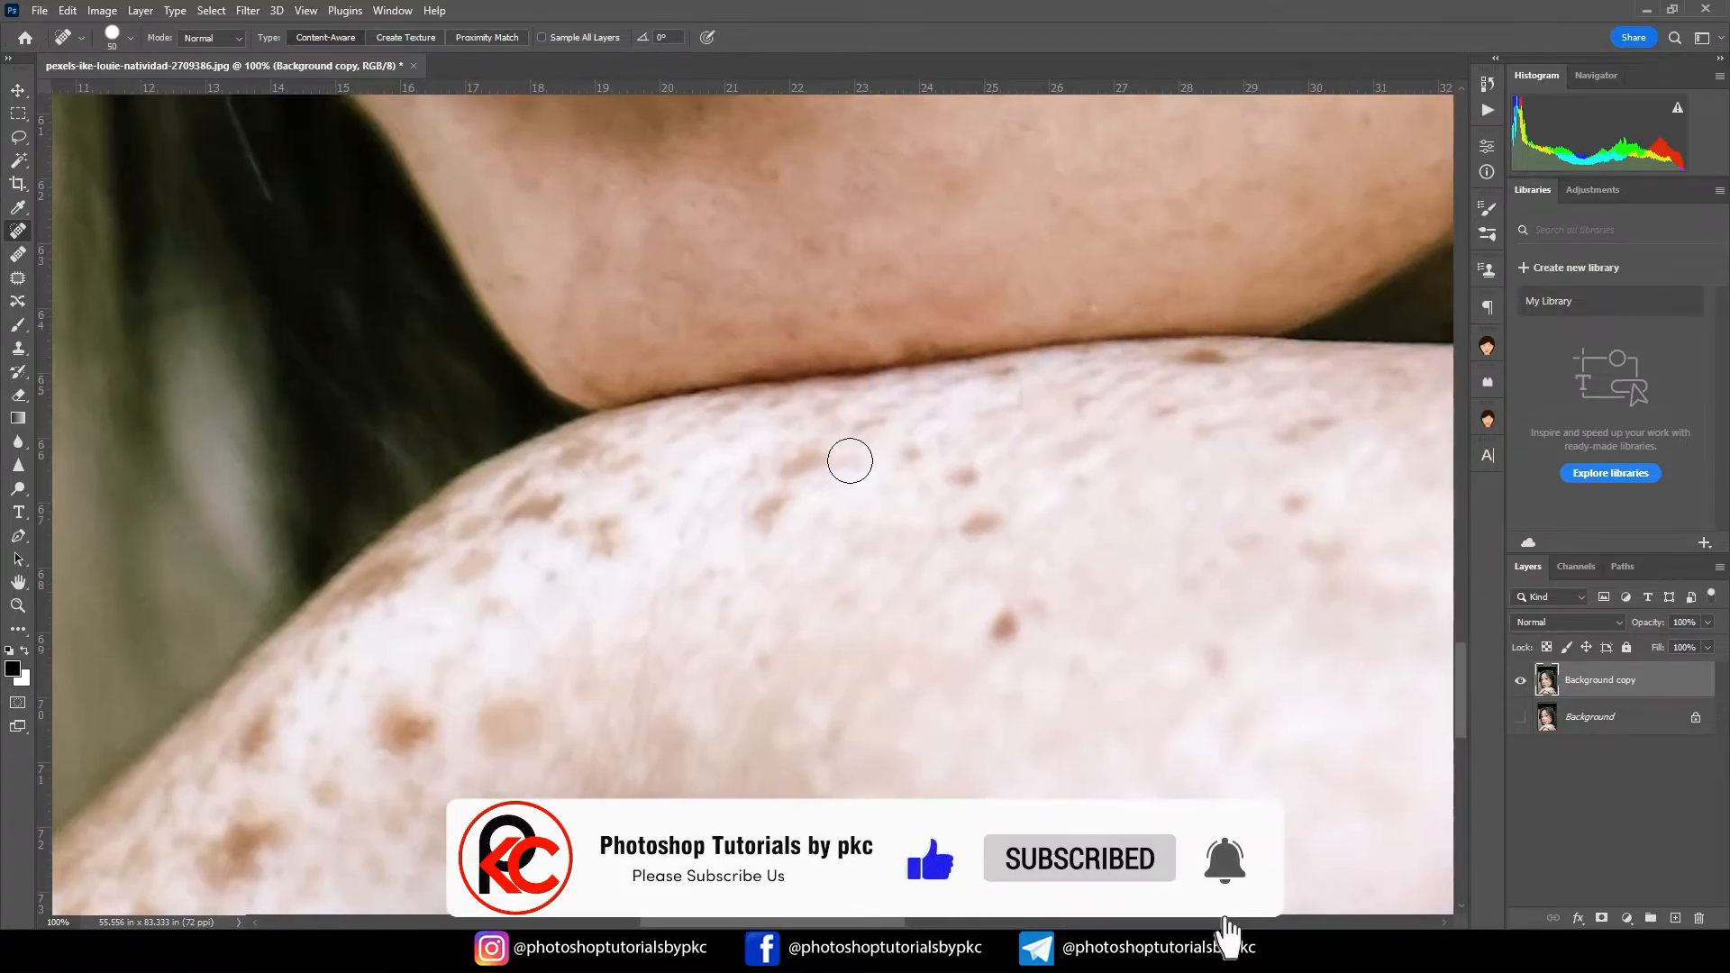
# Step: Hide and show the Background copy layer to check the retouched face
pyautogui.hotkey('ctrl', '0')
pyautogui.hotkey('ctrl', '+')
pyautogui.hotkey('ctrl', '+')
pyautogui.hotkey('ctrl', '+')
pyautogui.moveTo(796, 790); pyautogui.dragTo(846, 788)
pyautogui.click(1520, 681)
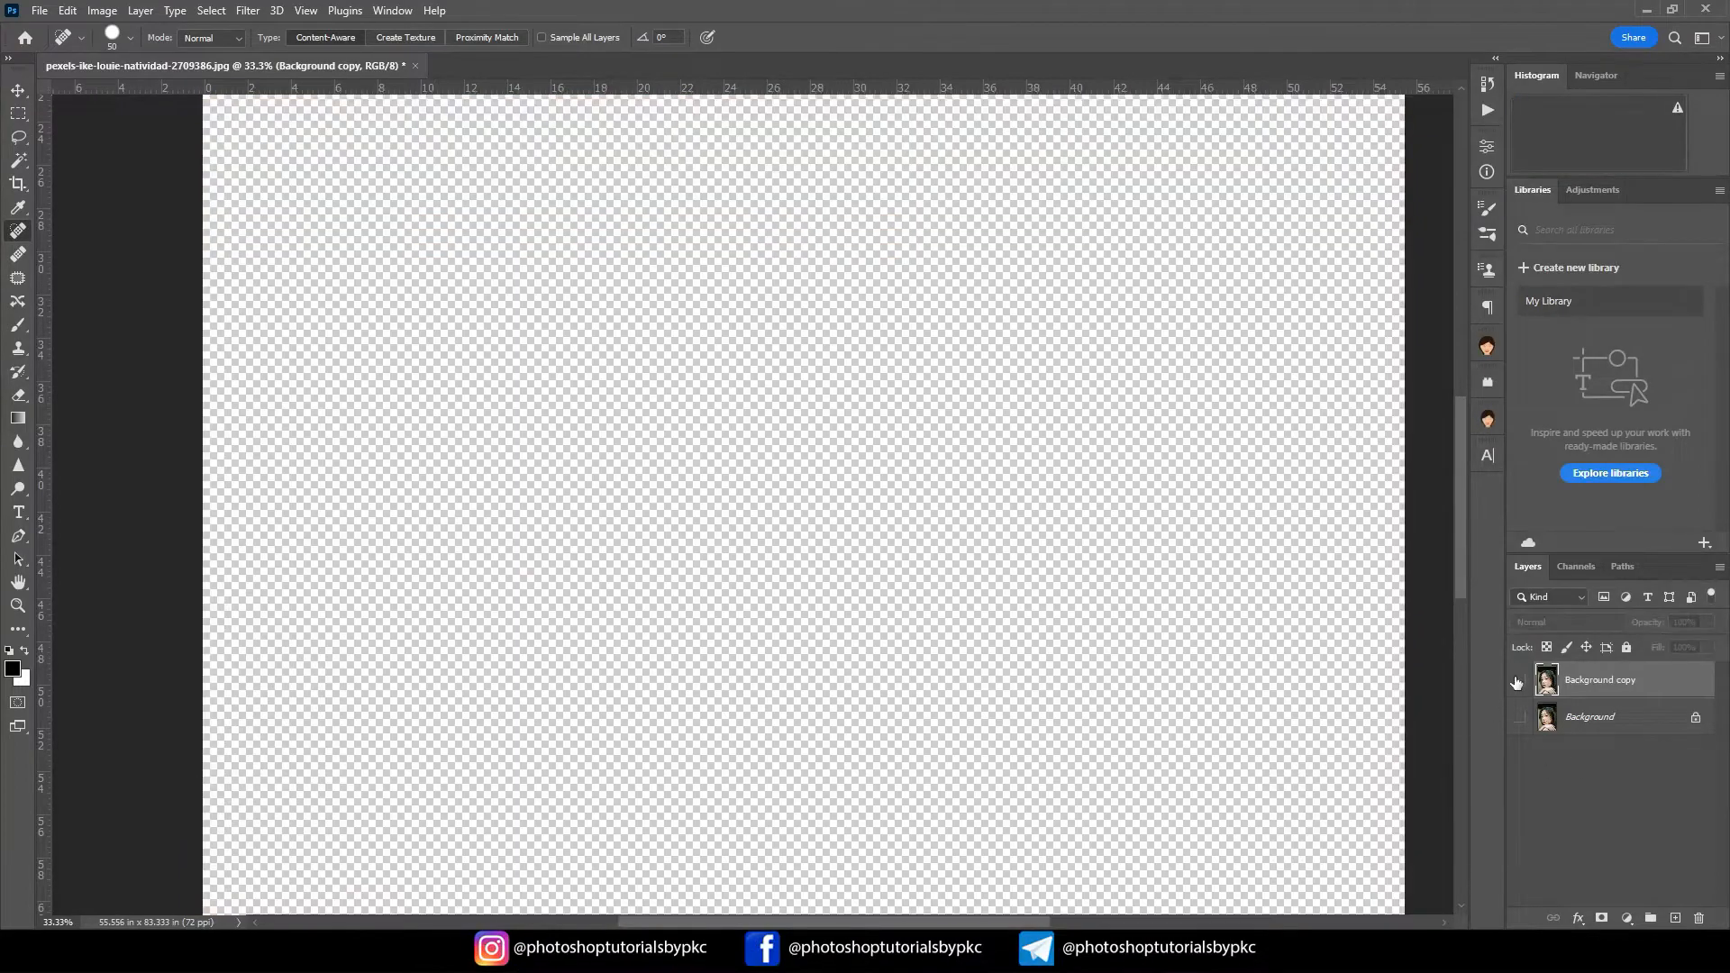
pyautogui.click(1520, 681)
pyautogui.scroll(-1, 1551, 705)
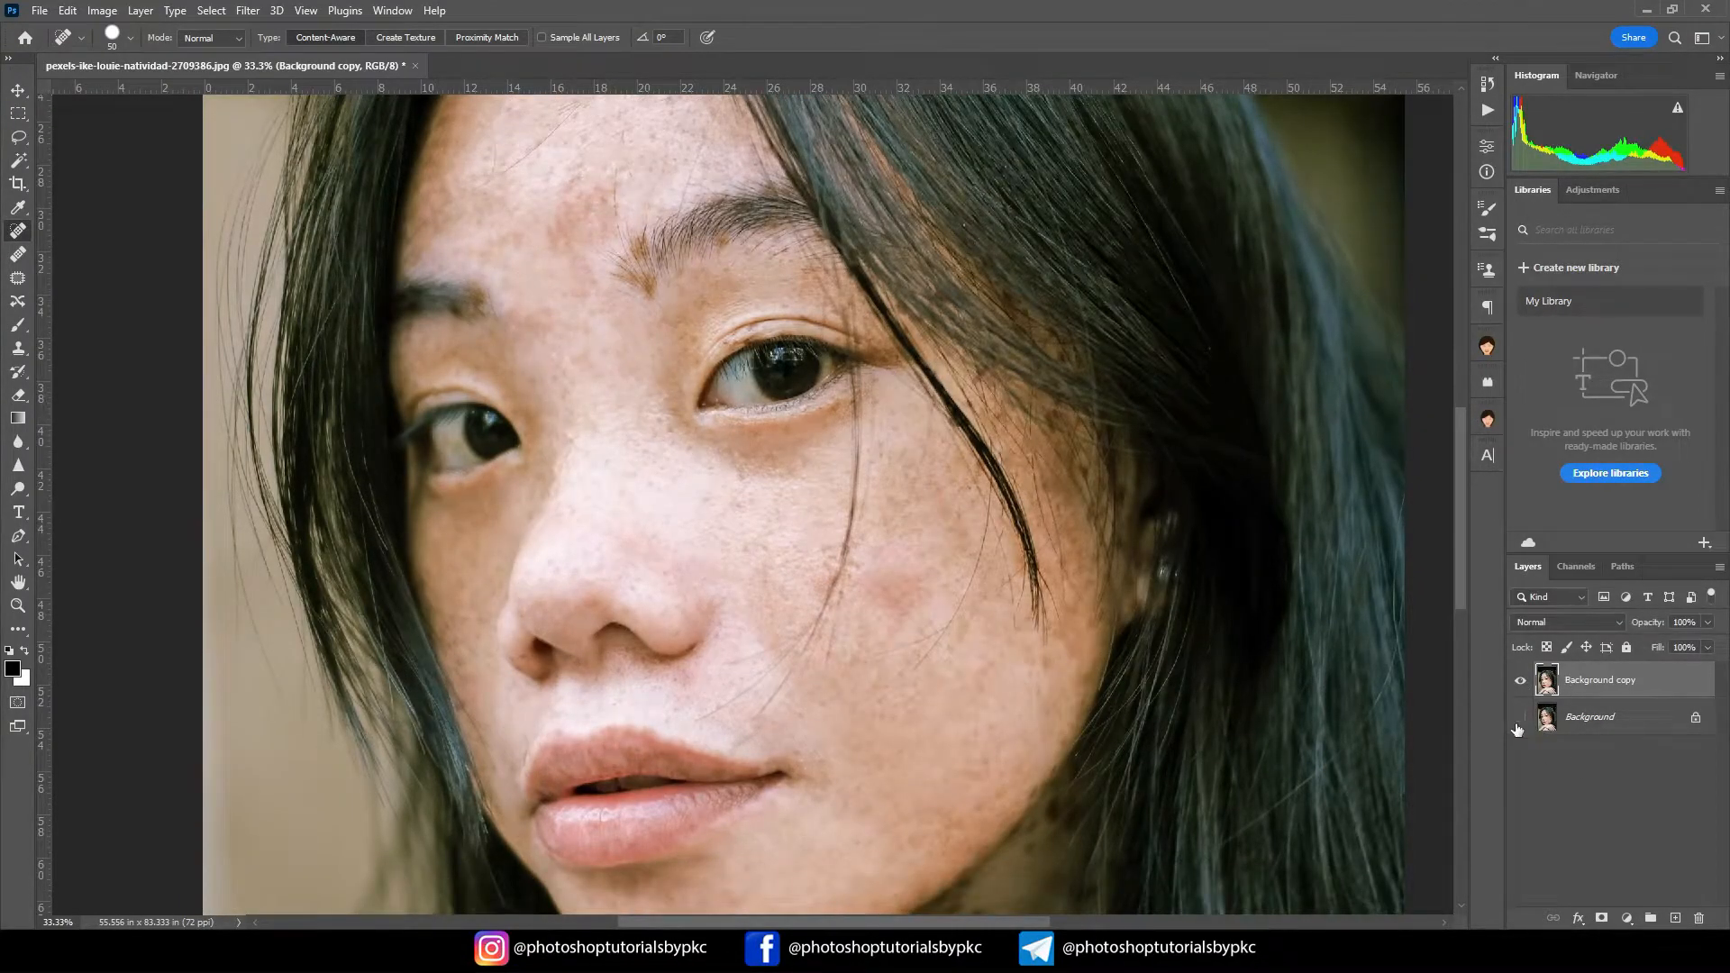
# Step: Remove the brown spots on the back of the upper hand, around and beside the knuckles
pyautogui.scroll(-13, 872, 679)
pyautogui.hotkey('ctrl', '+')
pyautogui.hotkey('ctrl', '+')
pyautogui.hotkey('ctrl', '+')
pyautogui.scroll(-4, 711, 478)
pyautogui.hscroll(20, 907, 603)
pyautogui.scroll(3, 907, 603)
pyautogui.moveTo(702, 397); pyautogui.dragTo(739, 431)
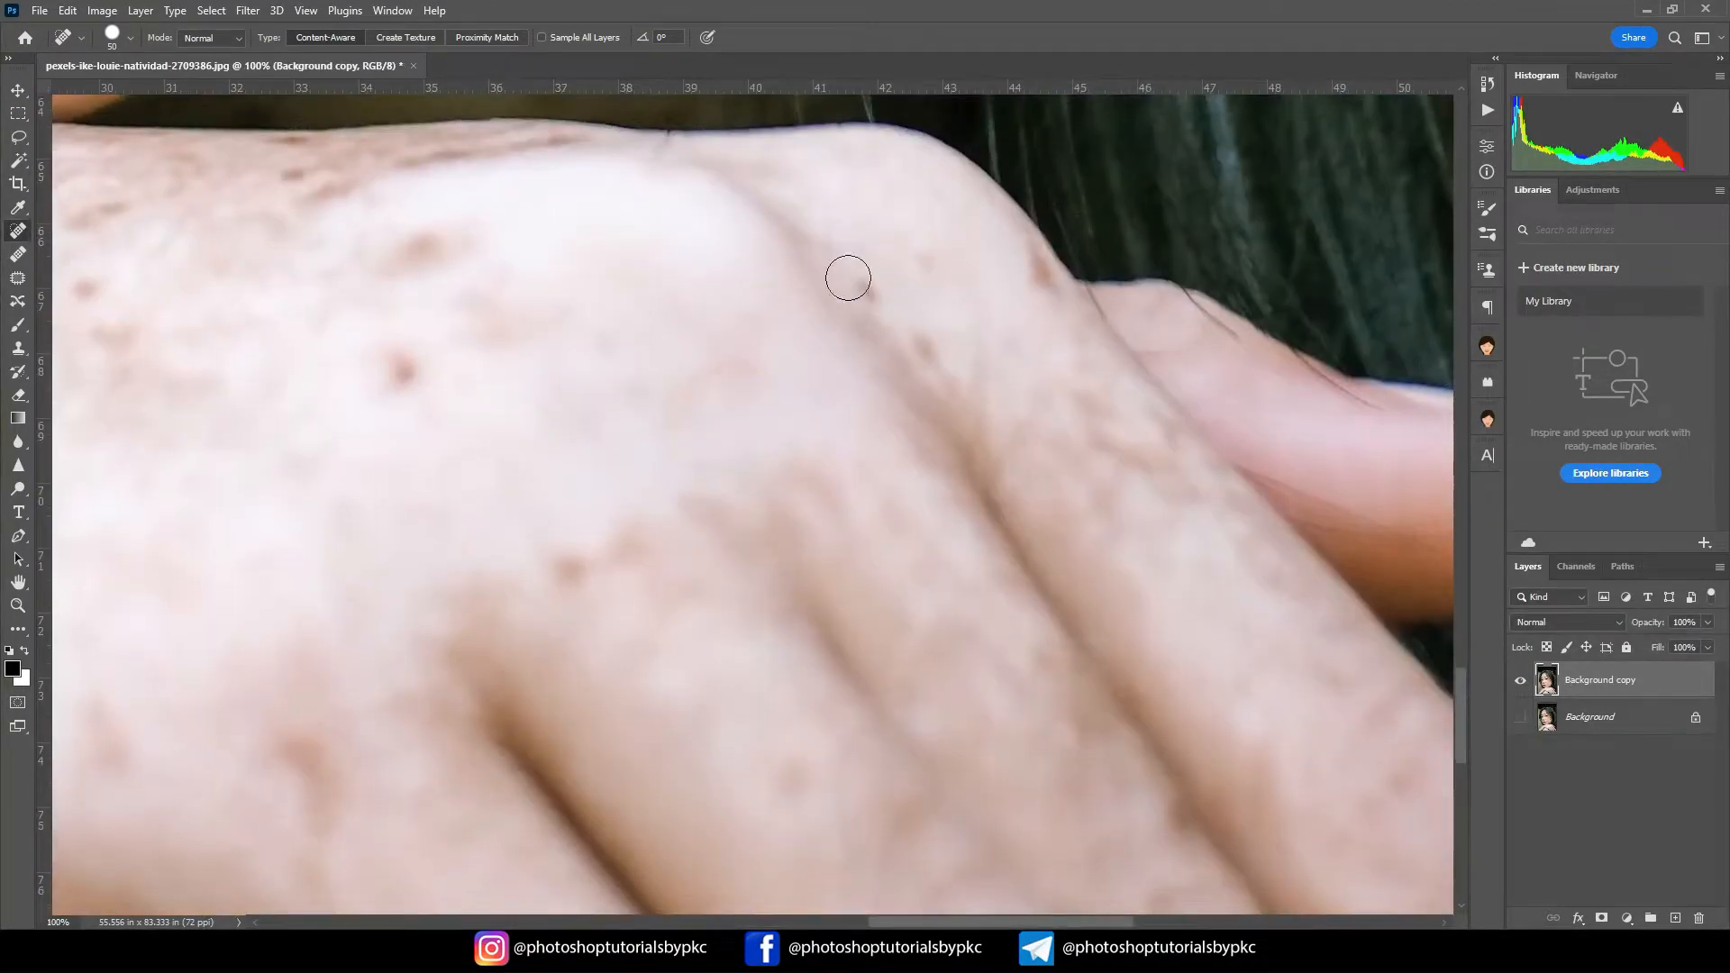
pyautogui.moveTo(531, 568); pyautogui.dragTo(599, 532)
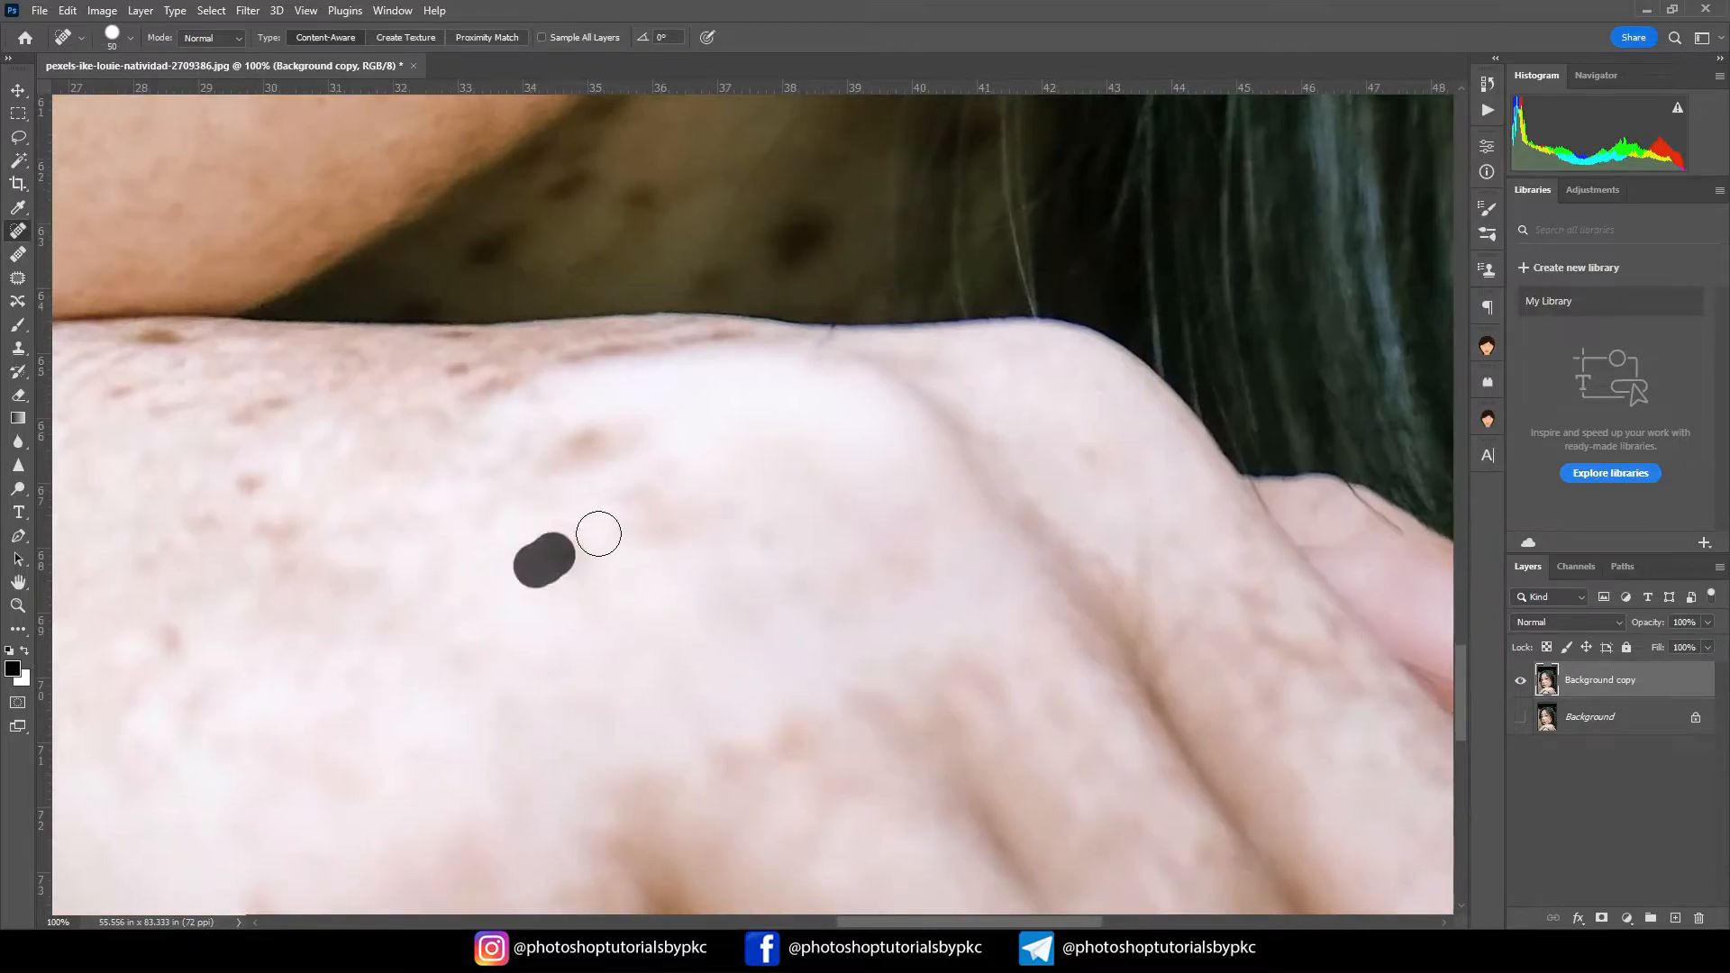
pyautogui.click(594, 441)
pyautogui.click(772, 505)
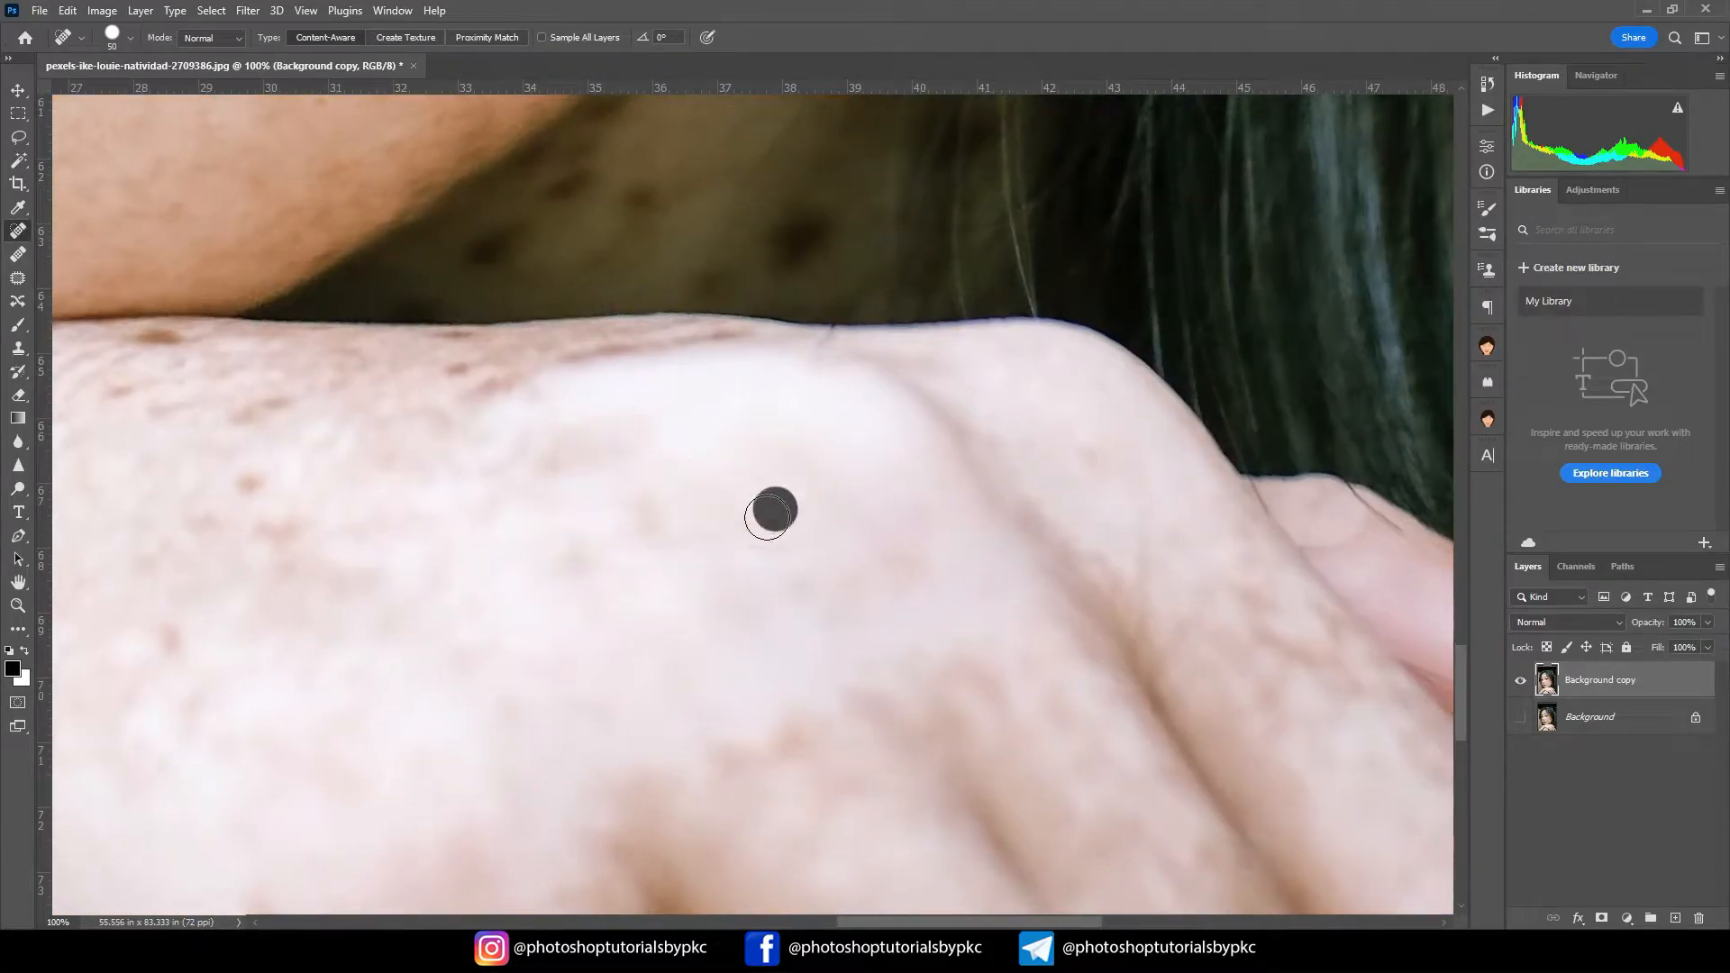
pyautogui.moveTo(560, 328); pyautogui.dragTo(706, 436)
pyautogui.moveTo(707, 436); pyautogui.dragTo(712, 442)
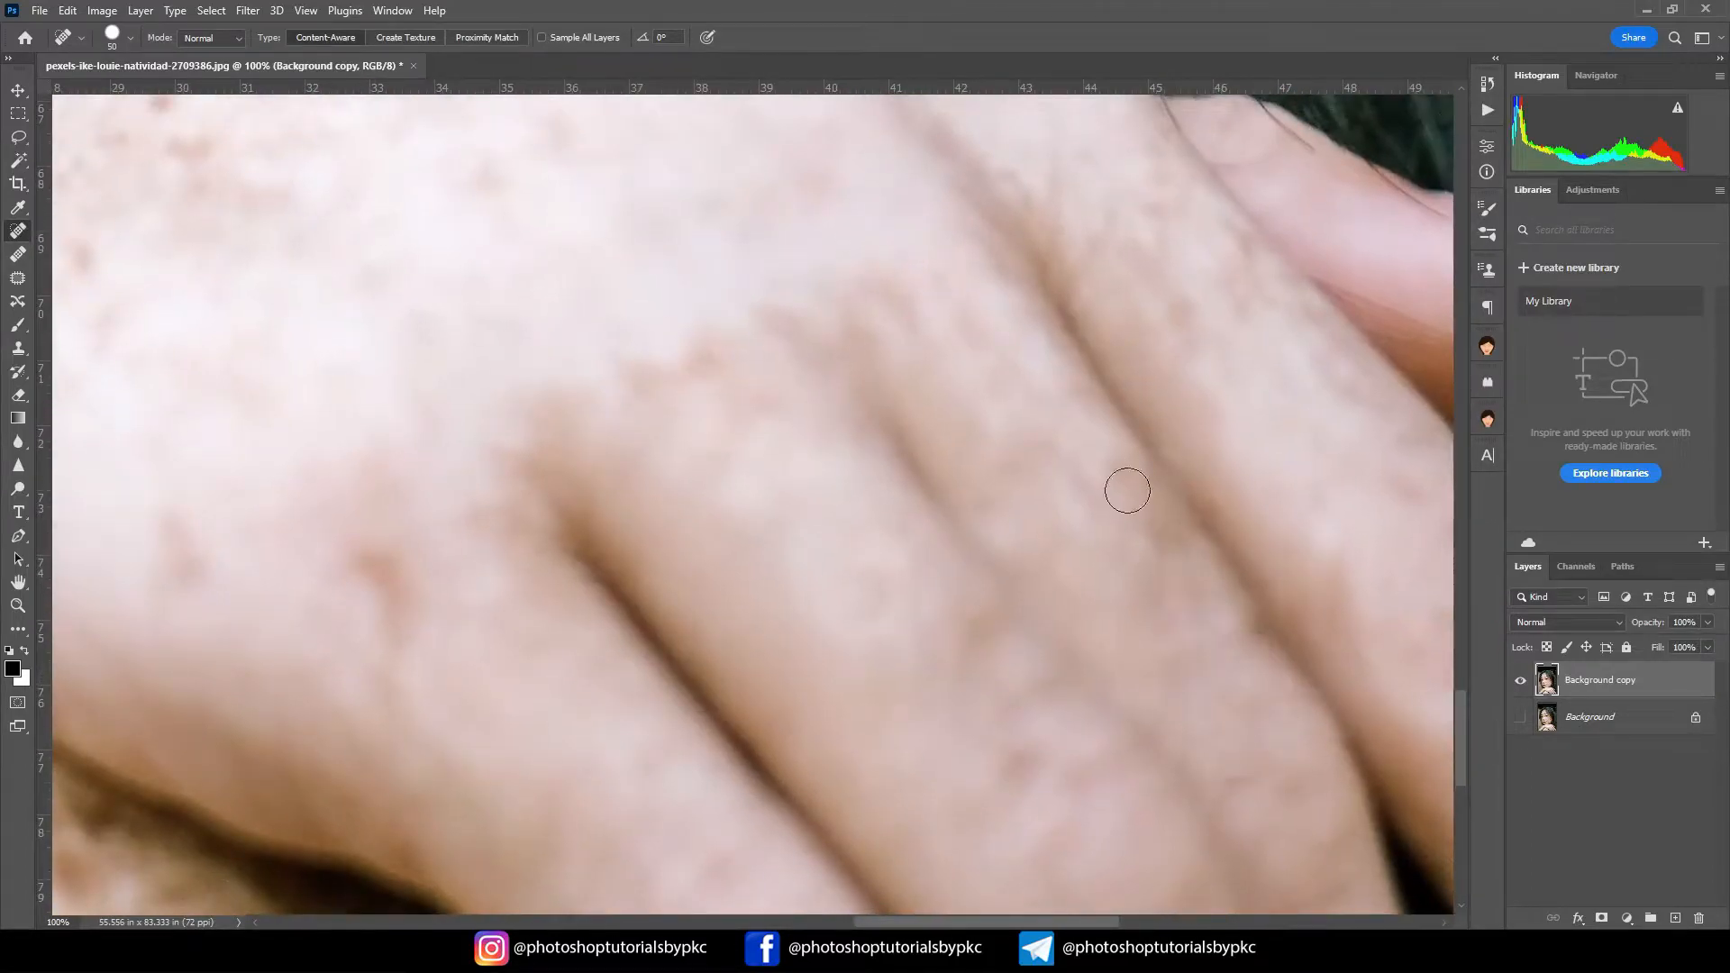
# Step: Heal the blotches along the fingers and the reddish spots on the back of the hand behind them
pyautogui.moveTo(945, 586); pyautogui.dragTo(1139, 856)
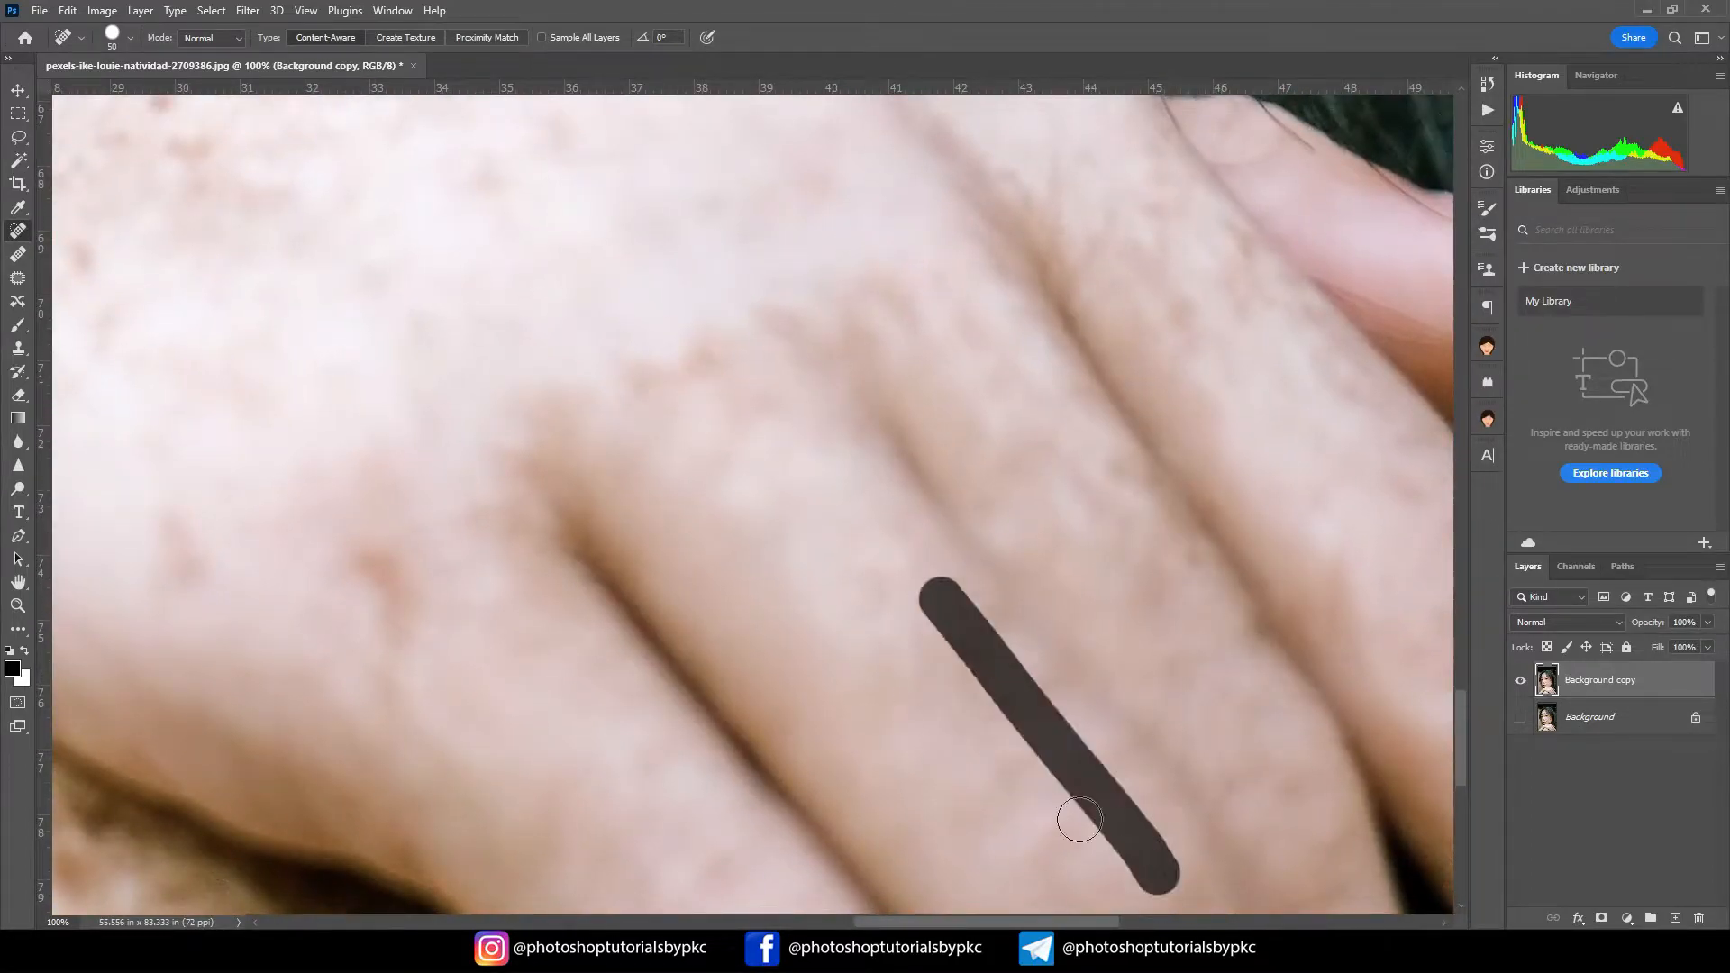
pyautogui.moveTo(938, 424); pyautogui.dragTo(1042, 571)
pyautogui.click(695, 510)
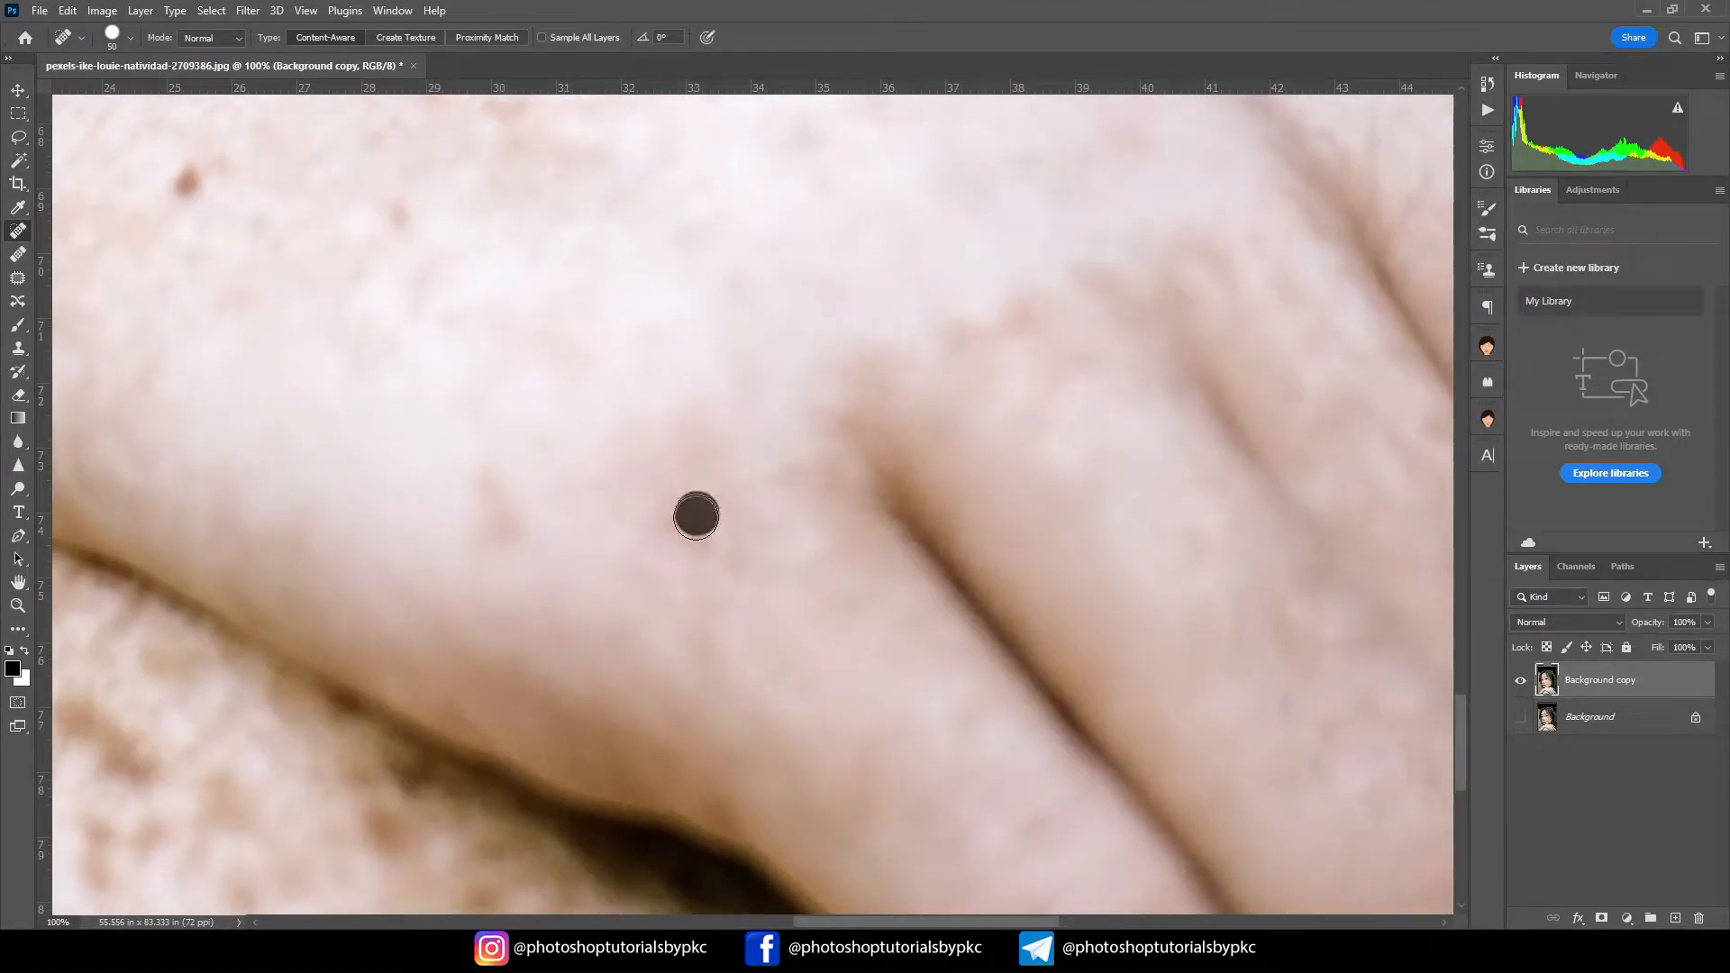
pyautogui.click(509, 461)
pyautogui.moveTo(660, 501); pyautogui.dragTo(676, 506)
pyautogui.click(491, 507)
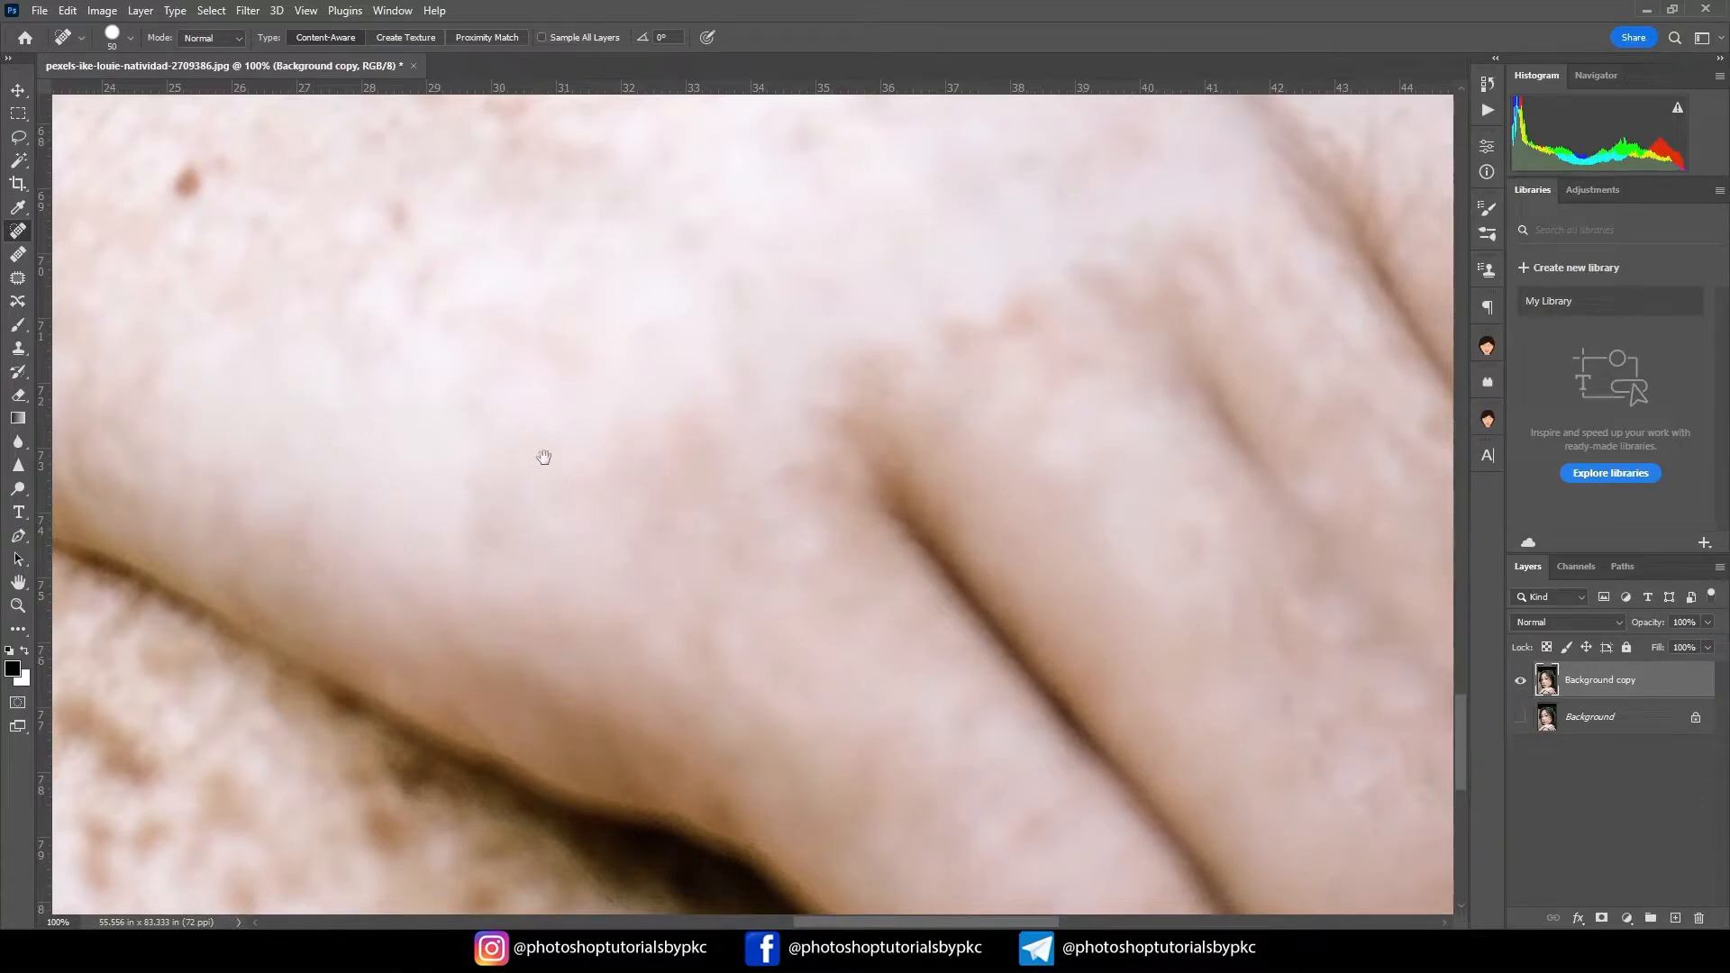
# Step: Remove the brown spots along the upper edge and middle of the hand, beneath the jaw
pyautogui.click(809, 524)
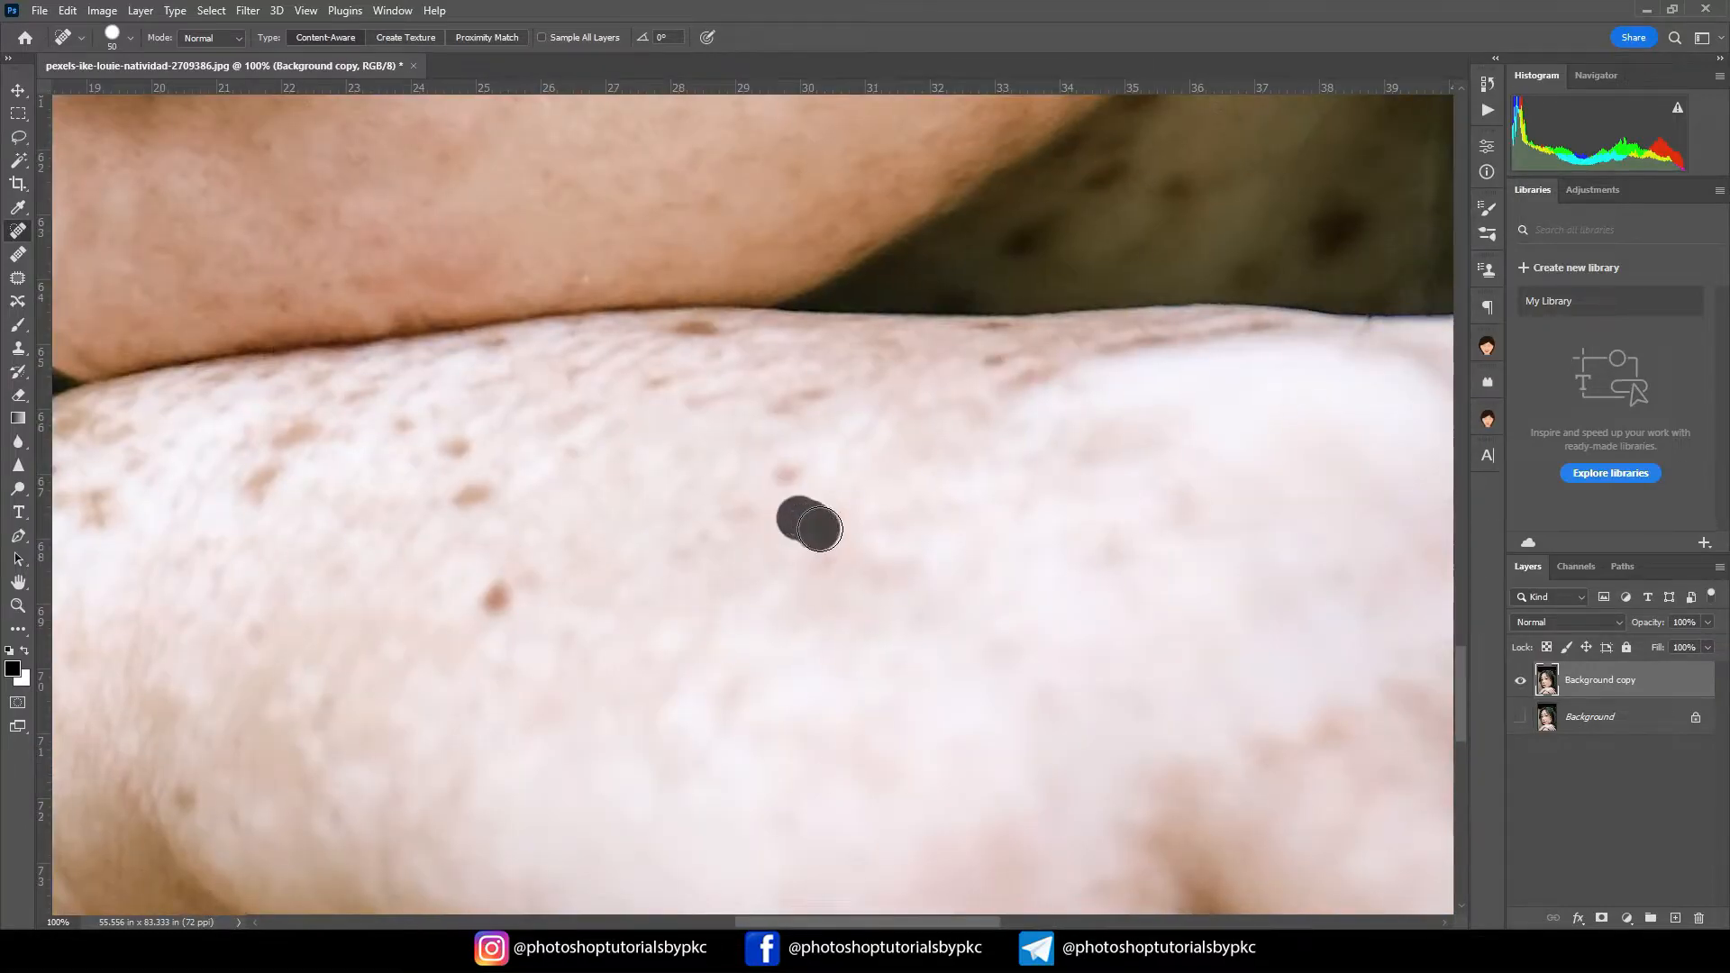
pyautogui.click(783, 420)
pyautogui.click(1018, 342)
pyautogui.moveTo(1279, 325); pyautogui.dragTo(941, 423)
pyautogui.click(672, 340)
pyautogui.moveTo(617, 346); pyautogui.dragTo(545, 349)
pyautogui.click(537, 454)
pyautogui.click(495, 581)
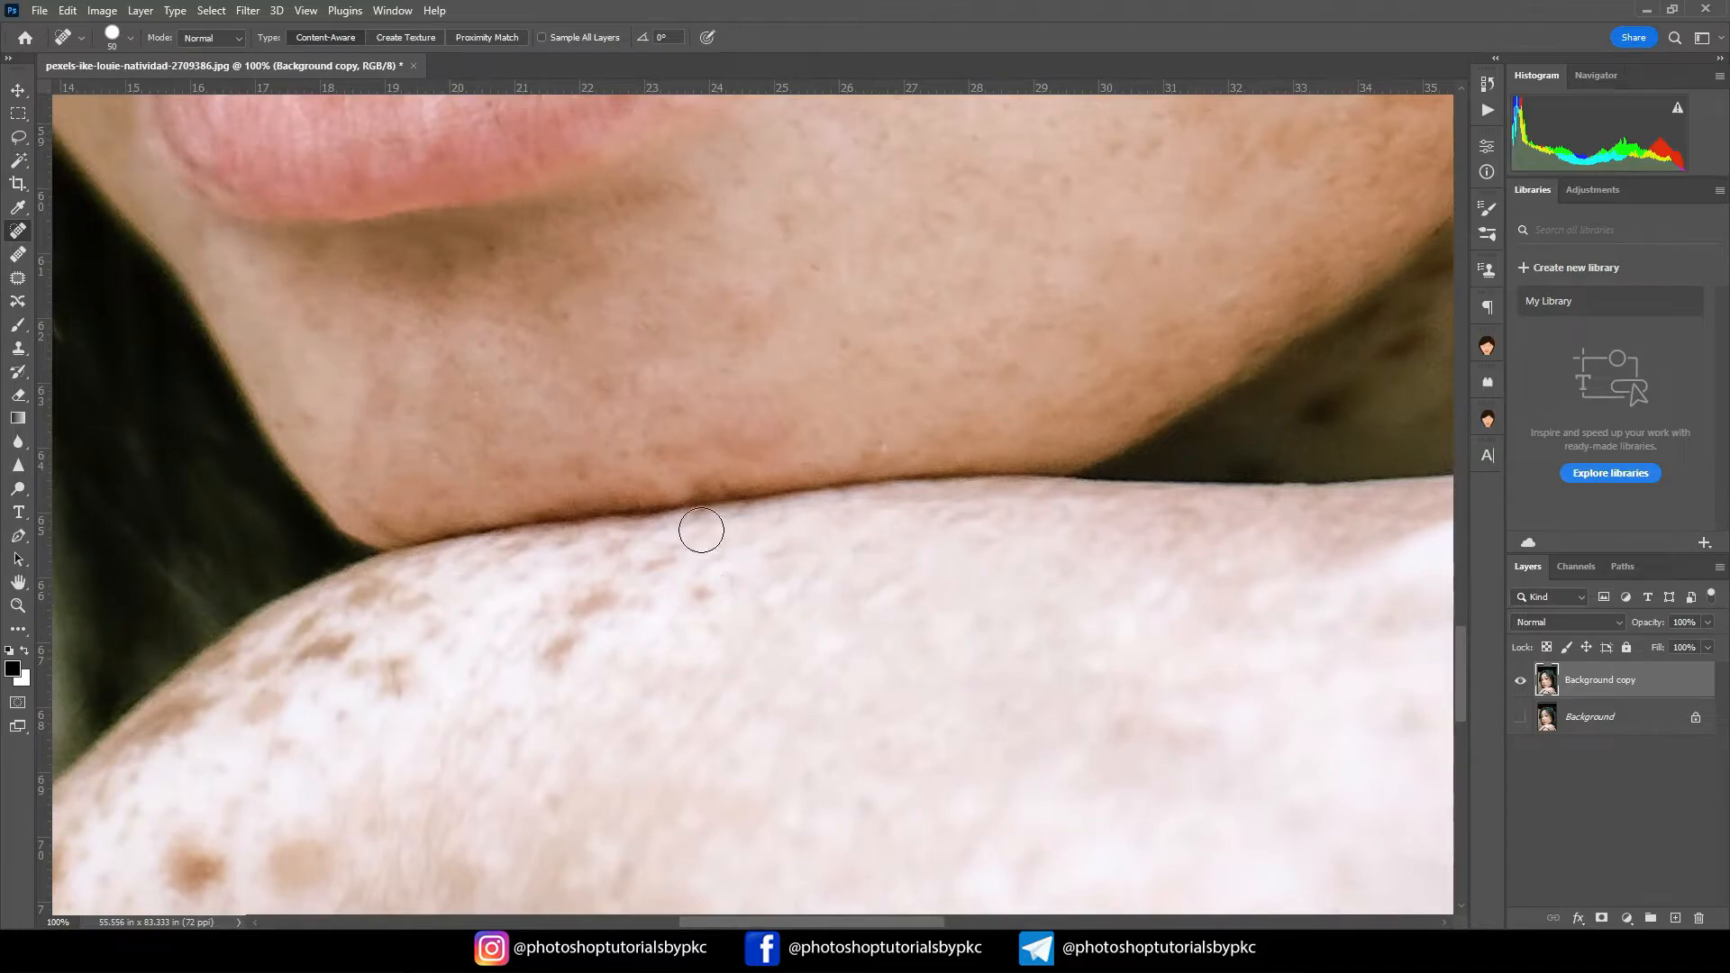
# Step: Remove the cluster of brown spots on the bent wrist beneath the image-left side of the chin
pyautogui.click(698, 587)
pyautogui.click(545, 658)
pyautogui.click(647, 564)
pyautogui.click(583, 548)
pyautogui.click(489, 584)
pyautogui.click(357, 600)
pyautogui.click(394, 674)
pyautogui.click(322, 643)
pyautogui.click(255, 673)
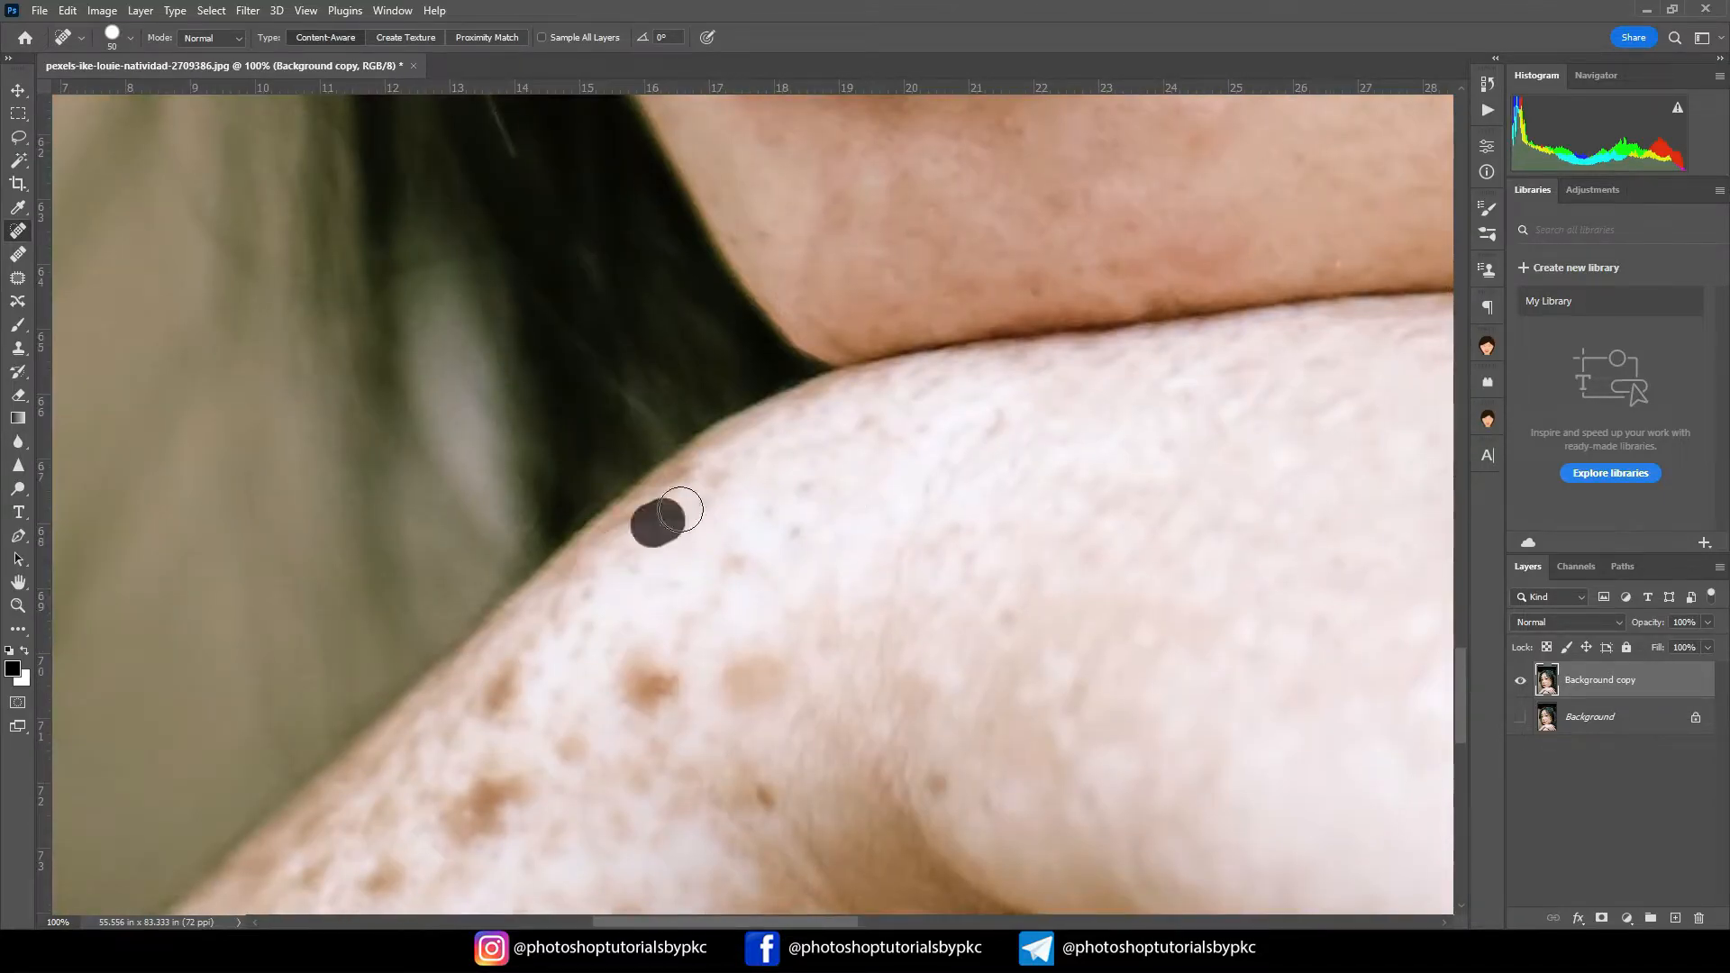
pyautogui.moveTo(657, 514); pyautogui.dragTo(743, 461)
# Step: Remove the large brown spots on the upper forearm, just below the bent wrist
pyautogui.click(938, 782)
pyautogui.click(649, 691)
pyautogui.click(634, 695)
pyautogui.click(758, 809)
pyautogui.moveTo(498, 712); pyautogui.dragTo(540, 663)
pyautogui.moveTo(583, 607); pyautogui.dragTo(541, 620)
pyautogui.click(591, 760)
pyautogui.click(650, 757)
pyautogui.moveTo(659, 757); pyautogui.dragTo(897, 497)
pyautogui.moveTo(683, 580); pyautogui.dragTo(734, 533)
pyautogui.moveTo(871, 525); pyautogui.dragTo(869, 556)
pyautogui.moveTo(811, 500); pyautogui.dragTo(842, 525)
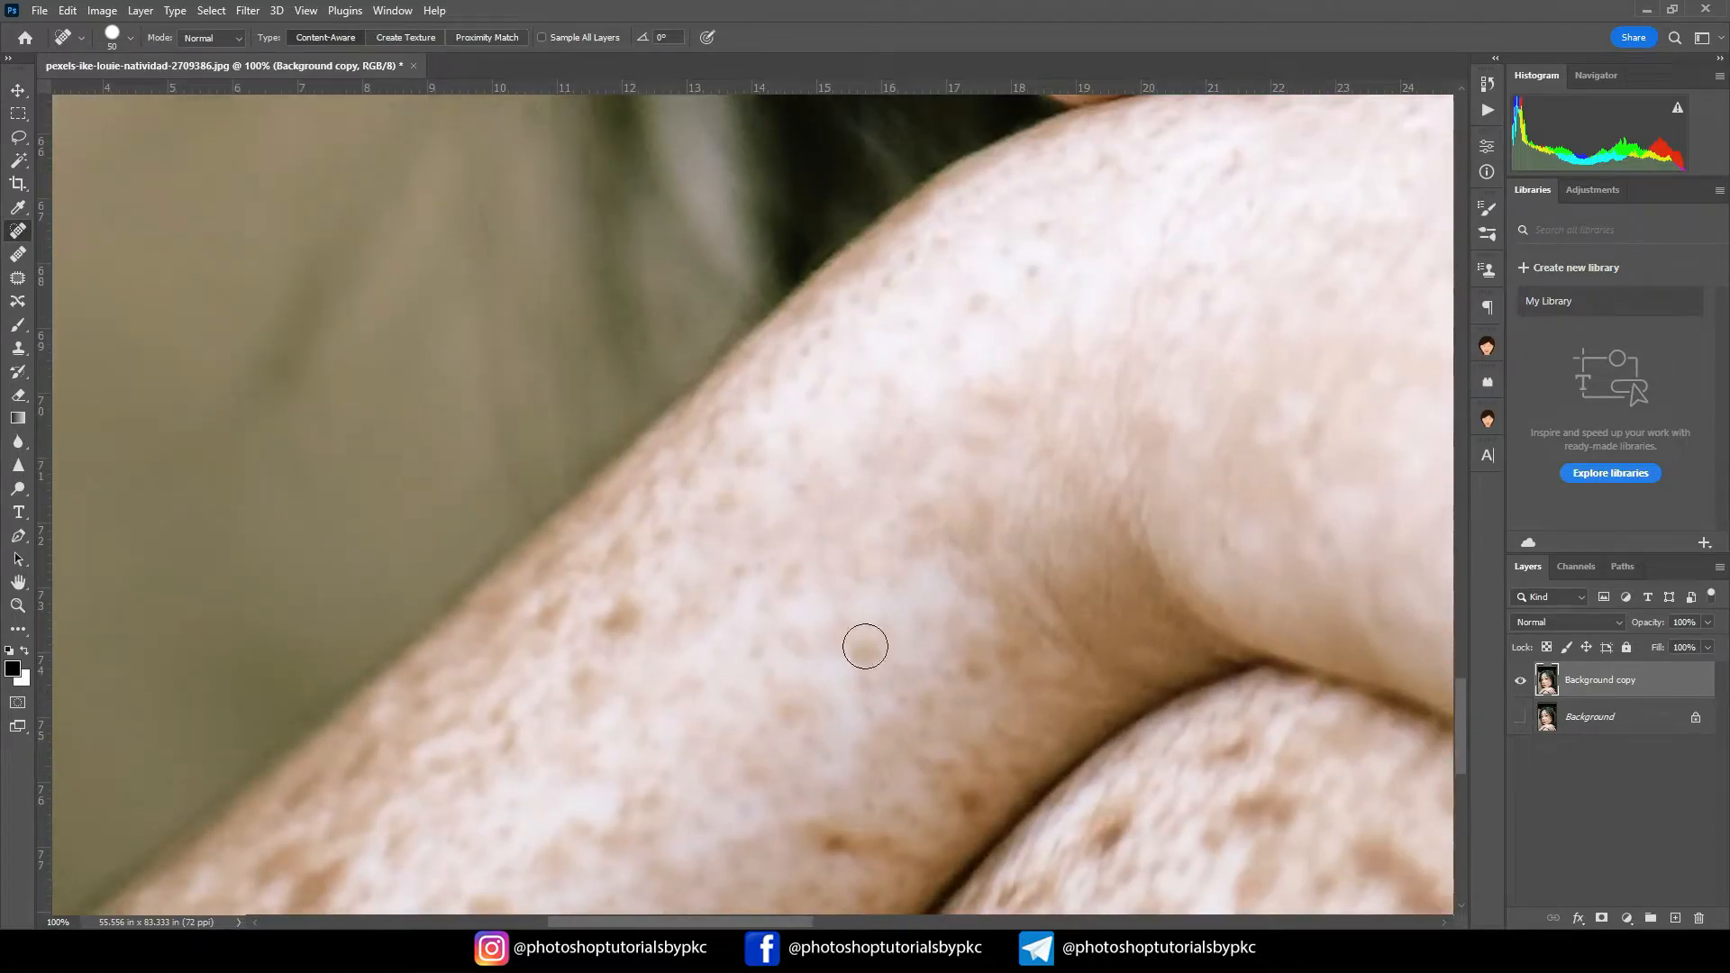
# Step: Heal the brown patches across the middle of the forearm and the dark spots beside the crease between the arms
pyautogui.moveTo(931, 829); pyautogui.dragTo(908, 844)
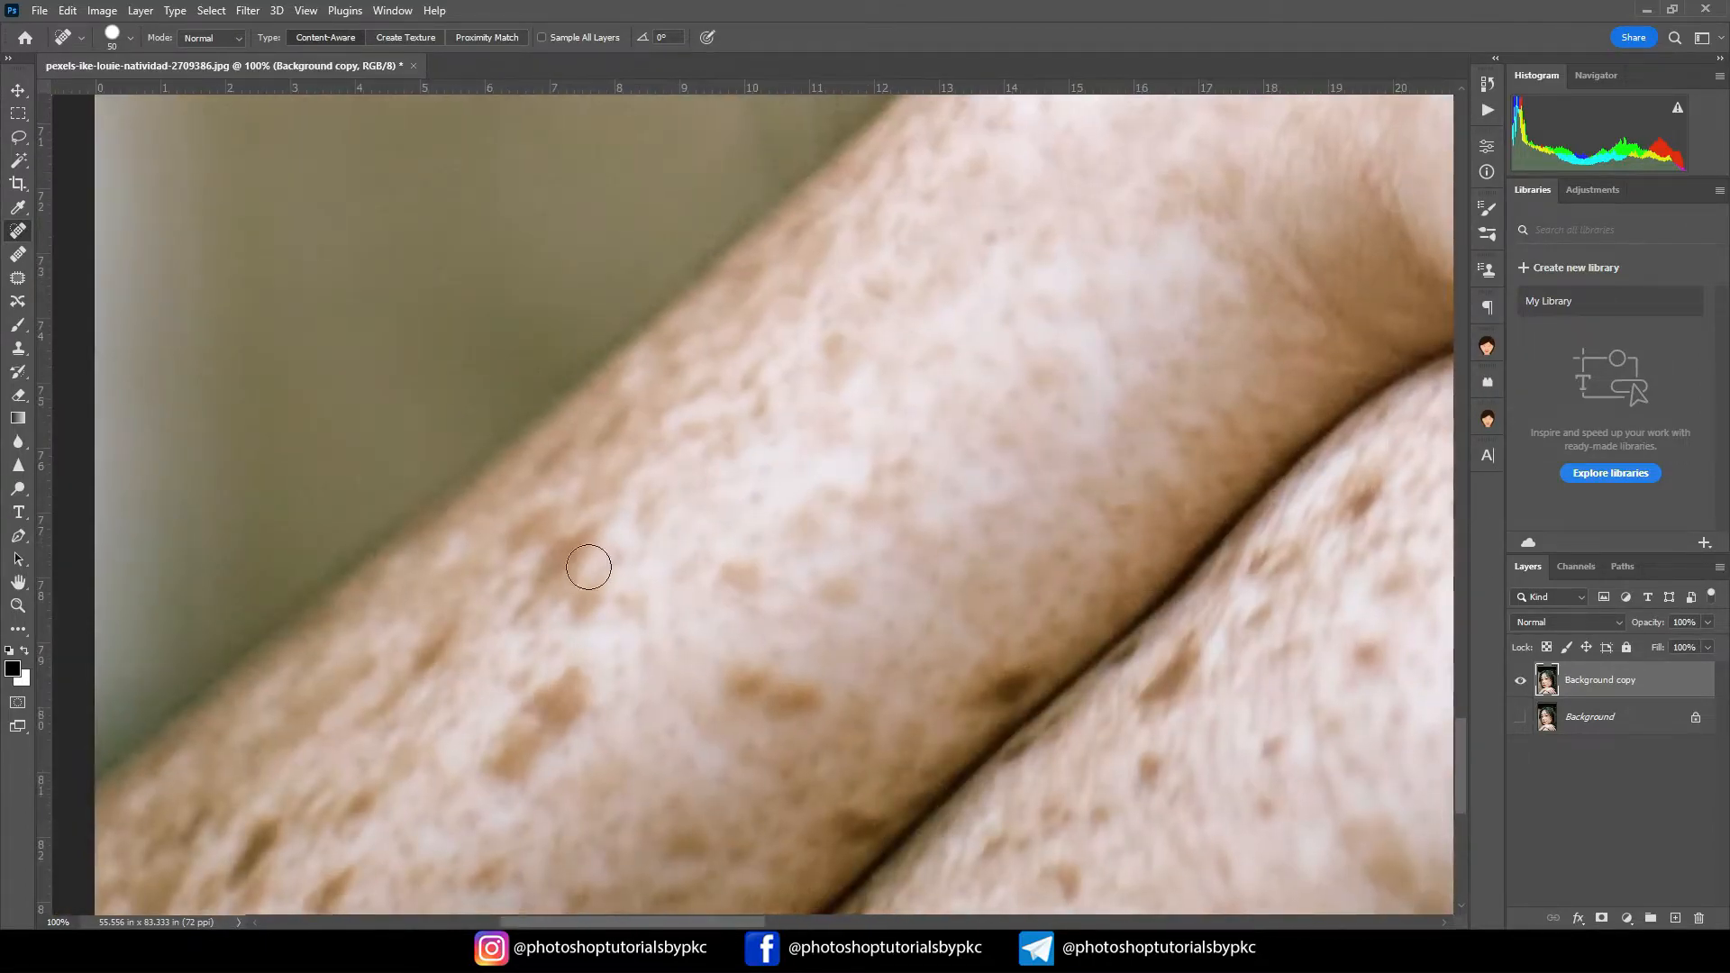
pyautogui.moveTo(628, 510)
pyautogui.mouseDown()
pyautogui.moveTo(494, 564)
pyautogui.moveTo(661, 540)
pyautogui.moveTo(672, 422)
pyautogui.mouseUp()
pyautogui.click(744, 369)
pyautogui.click(839, 357)
pyautogui.moveTo(570, 507); pyautogui.dragTo(701, 401)
pyautogui.click(954, 180)
pyautogui.moveTo(735, 680); pyautogui.dragTo(801, 697)
pyautogui.moveTo(493, 765); pyautogui.dragTo(930, 360)
pyautogui.click(1018, 679)
pyautogui.click(846, 800)
# Step: Heal the remaining spots along the lower forearm, enlarging the healing brush to 80
pyautogui.click(811, 305)
pyautogui.click(1109, 216)
pyautogui.moveTo(965, 143); pyautogui.dragTo(938, 162)
pyautogui.moveTo(739, 428); pyautogui.dragTo(728, 452)
pyautogui.click(661, 479)
pyautogui.click(595, 465)
pyautogui.moveTo(726, 538)
pyautogui.mouseDown()
pyautogui.moveTo(594, 465)
pyautogui.moveTo(660, 499)
pyautogui.mouseUp()
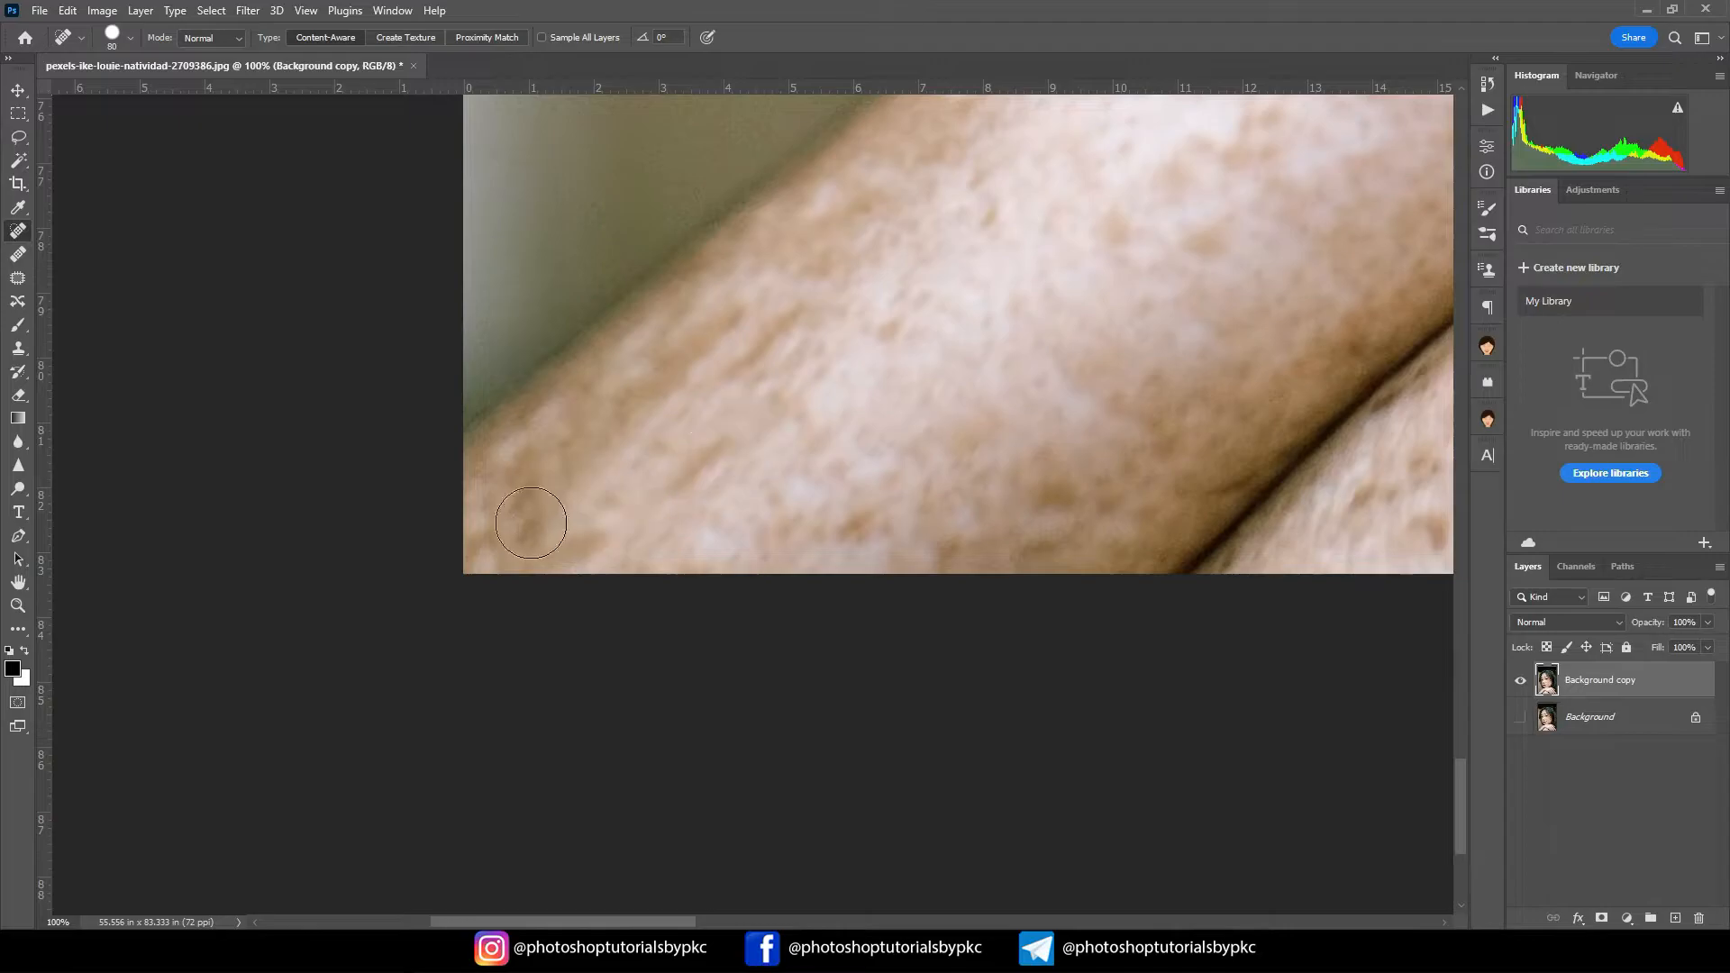
# Step: Smooth the mottled spots on the forearm near the image-left bottom corner and up along its middle
pyautogui.moveTo(540, 529); pyautogui.dragTo(658, 437)
pyautogui.moveTo(1072, 489); pyautogui.dragTo(1022, 515)
pyautogui.click(1132, 450)
pyautogui.click(1212, 488)
pyautogui.moveTo(1231, 454); pyautogui.dragTo(549, 698)
pyautogui.click(635, 592)
pyautogui.moveTo(848, 414); pyautogui.dragTo(755, 500)
pyautogui.moveTo(614, 464); pyautogui.dragTo(433, 532)
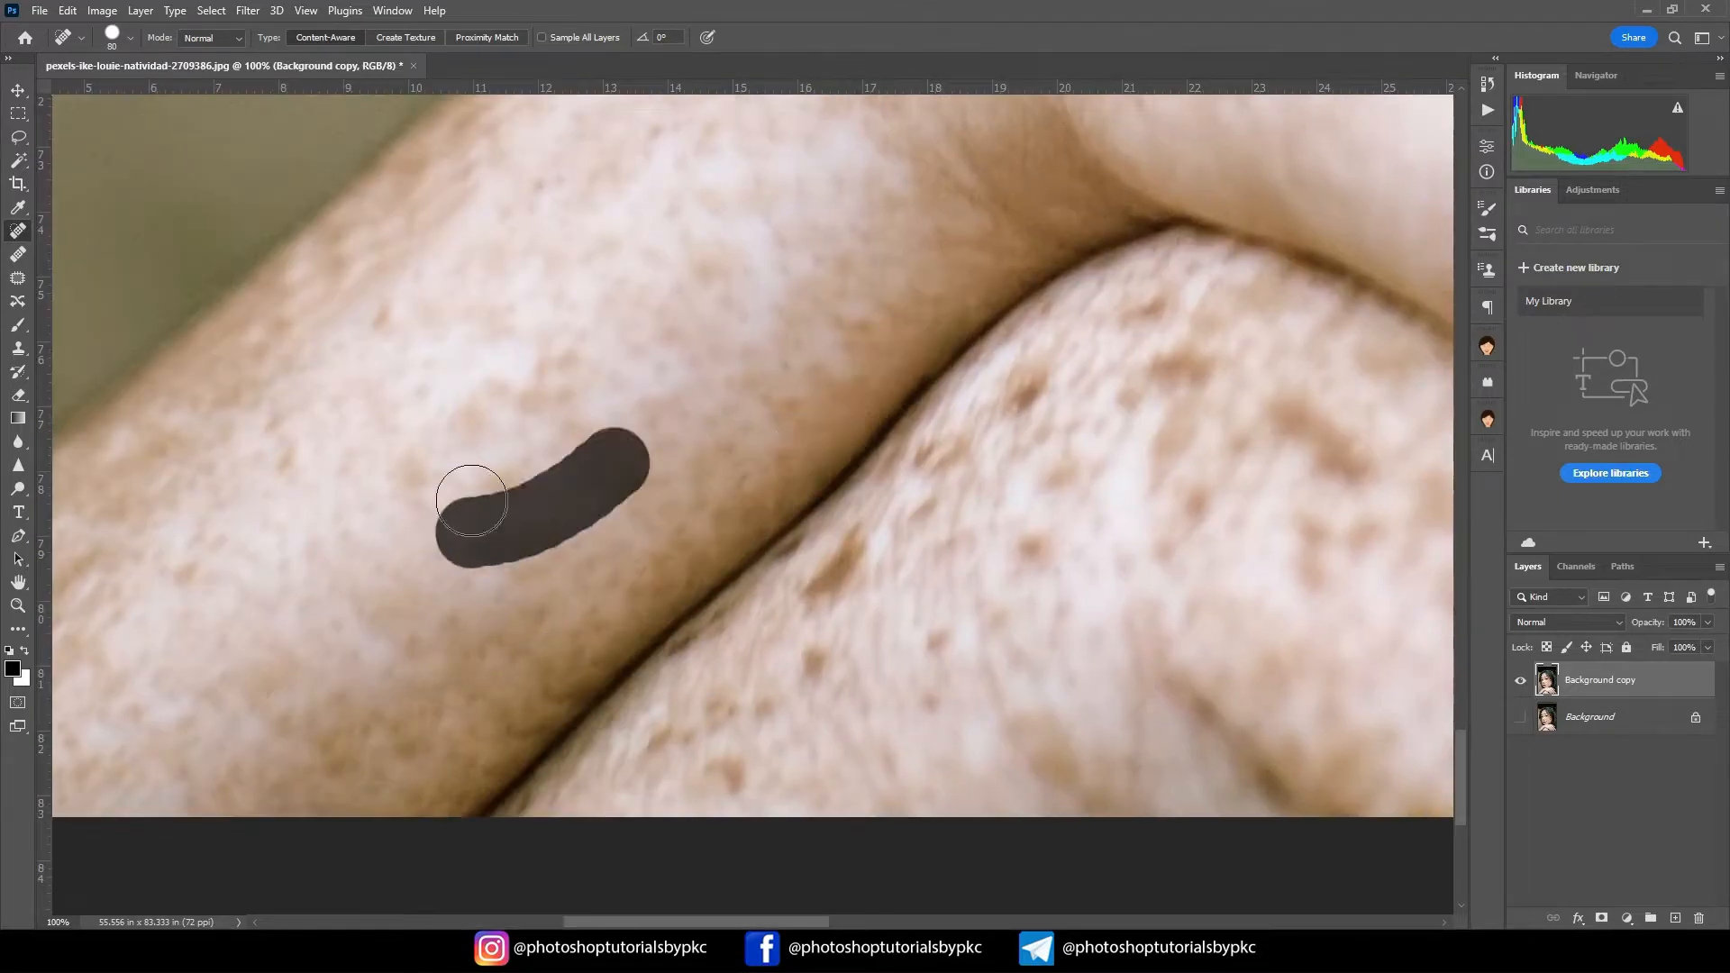
# Step: Remove the large brown spots on the second, lower arm beside the crease between the arms
pyautogui.moveTo(548, 359); pyautogui.dragTo(488, 378)
pyautogui.moveTo(883, 622); pyautogui.dragTo(472, 383)
pyautogui.moveTo(443, 450); pyautogui.dragTo(407, 440)
pyautogui.moveTo(342, 542); pyautogui.dragTo(283, 502)
pyautogui.moveTo(572, 393); pyautogui.dragTo(517, 451)
pyautogui.moveTo(661, 391)
pyautogui.mouseDown()
pyautogui.moveTo(622, 618)
pyautogui.moveTo(625, 601)
pyautogui.mouseUp()
pyautogui.moveTo(489, 500); pyautogui.dragTo(450, 537)
# Step: Remove the brown spots on the upper part of the lower arm, towards the resting hand
pyautogui.moveTo(583, 533); pyautogui.dragTo(600, 532)
pyautogui.click(598, 375)
pyautogui.click(679, 371)
pyautogui.click(730, 301)
pyautogui.moveTo(794, 428)
pyautogui.mouseDown()
pyautogui.moveTo(937, 442)
pyautogui.moveTo(1016, 473)
pyautogui.mouseUp()
pyautogui.click(960, 348)
pyautogui.moveTo(920, 507); pyautogui.dragTo(882, 567)
# Step: Heal the brown patches at the lower arm's bottom edge and the dark spots just beneath the hand
pyautogui.scroll(-2, 793, 590)
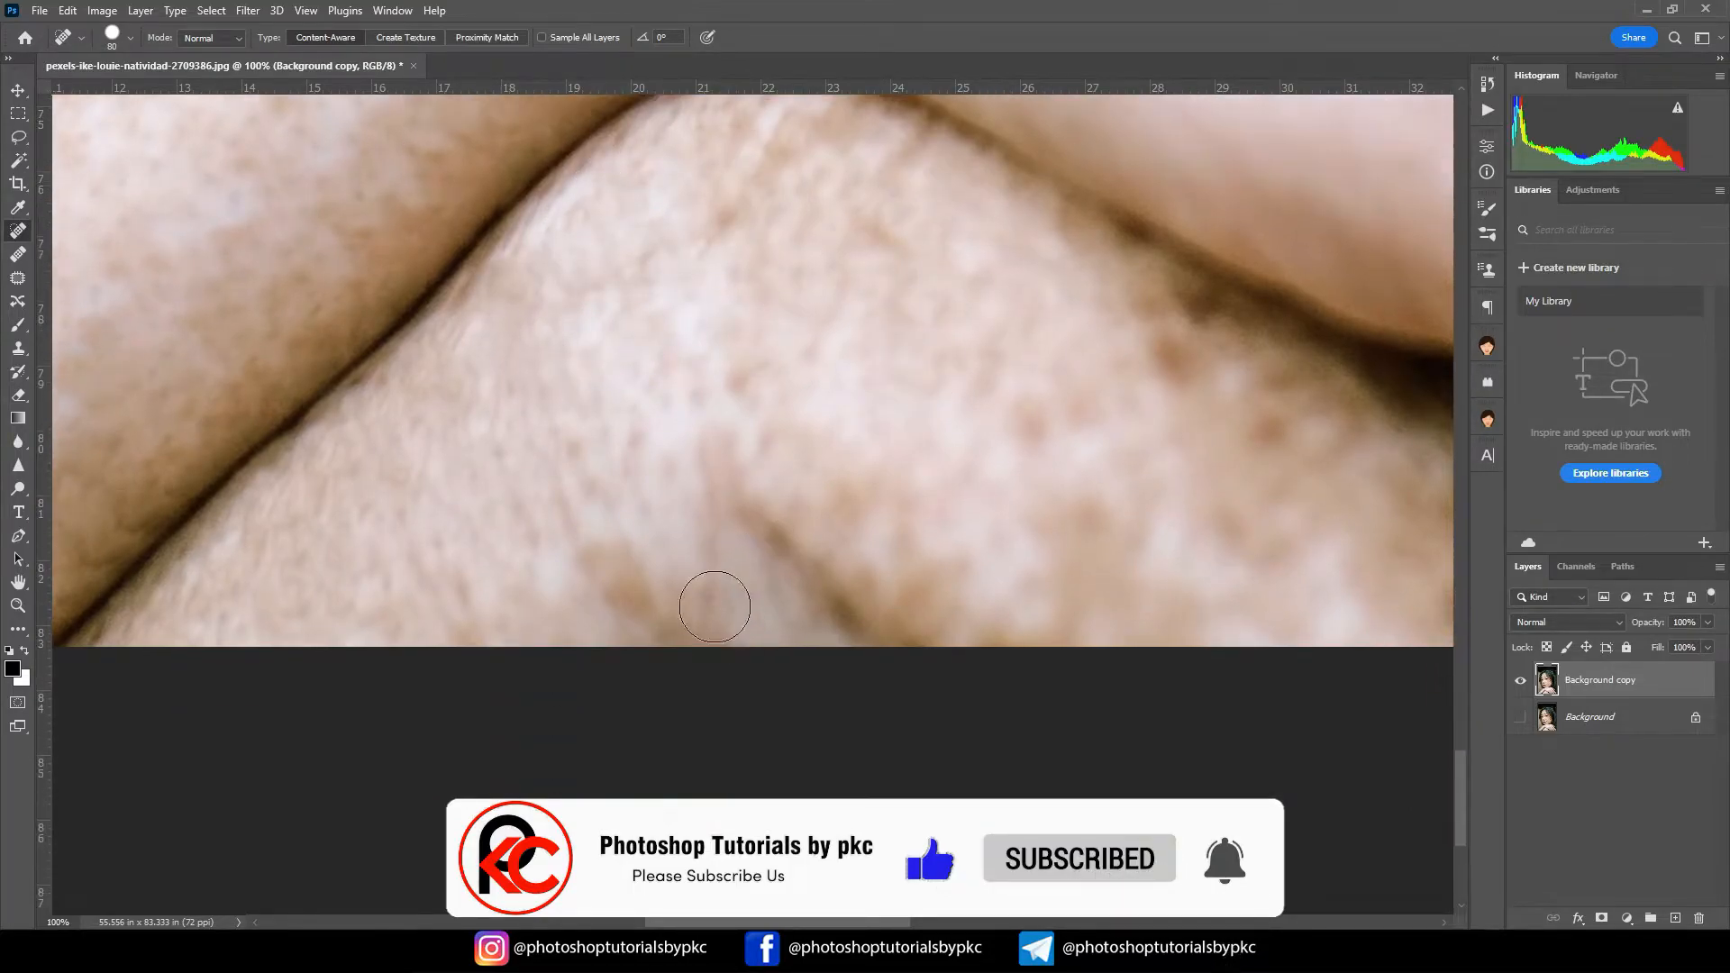
pyautogui.moveTo(652, 598); pyautogui.dragTo(686, 623)
pyautogui.click(1058, 433)
pyautogui.click(1169, 356)
pyautogui.click(1214, 509)
# Step: Smooth the uneven area of the lower arm with a larger healing brush, enlarging it to 250
pyautogui.hotkey('ctrl', '0')
pyautogui.hotkey('ctrl', '+')
pyautogui.hotkey('ctrl', '+')
pyautogui.scroll(-6, 865, 874)
pyautogui.press(']')
pyautogui.moveTo(836, 576)
pyautogui.mouseDown()
pyautogui.moveTo(739, 518)
pyautogui.moveTo(691, 513)
pyautogui.mouseUp()
pyautogui.press(']')
pyautogui.press(']')
pyautogui.press(']')
pyautogui.press(']')
pyautogui.press(']')
pyautogui.press(']')
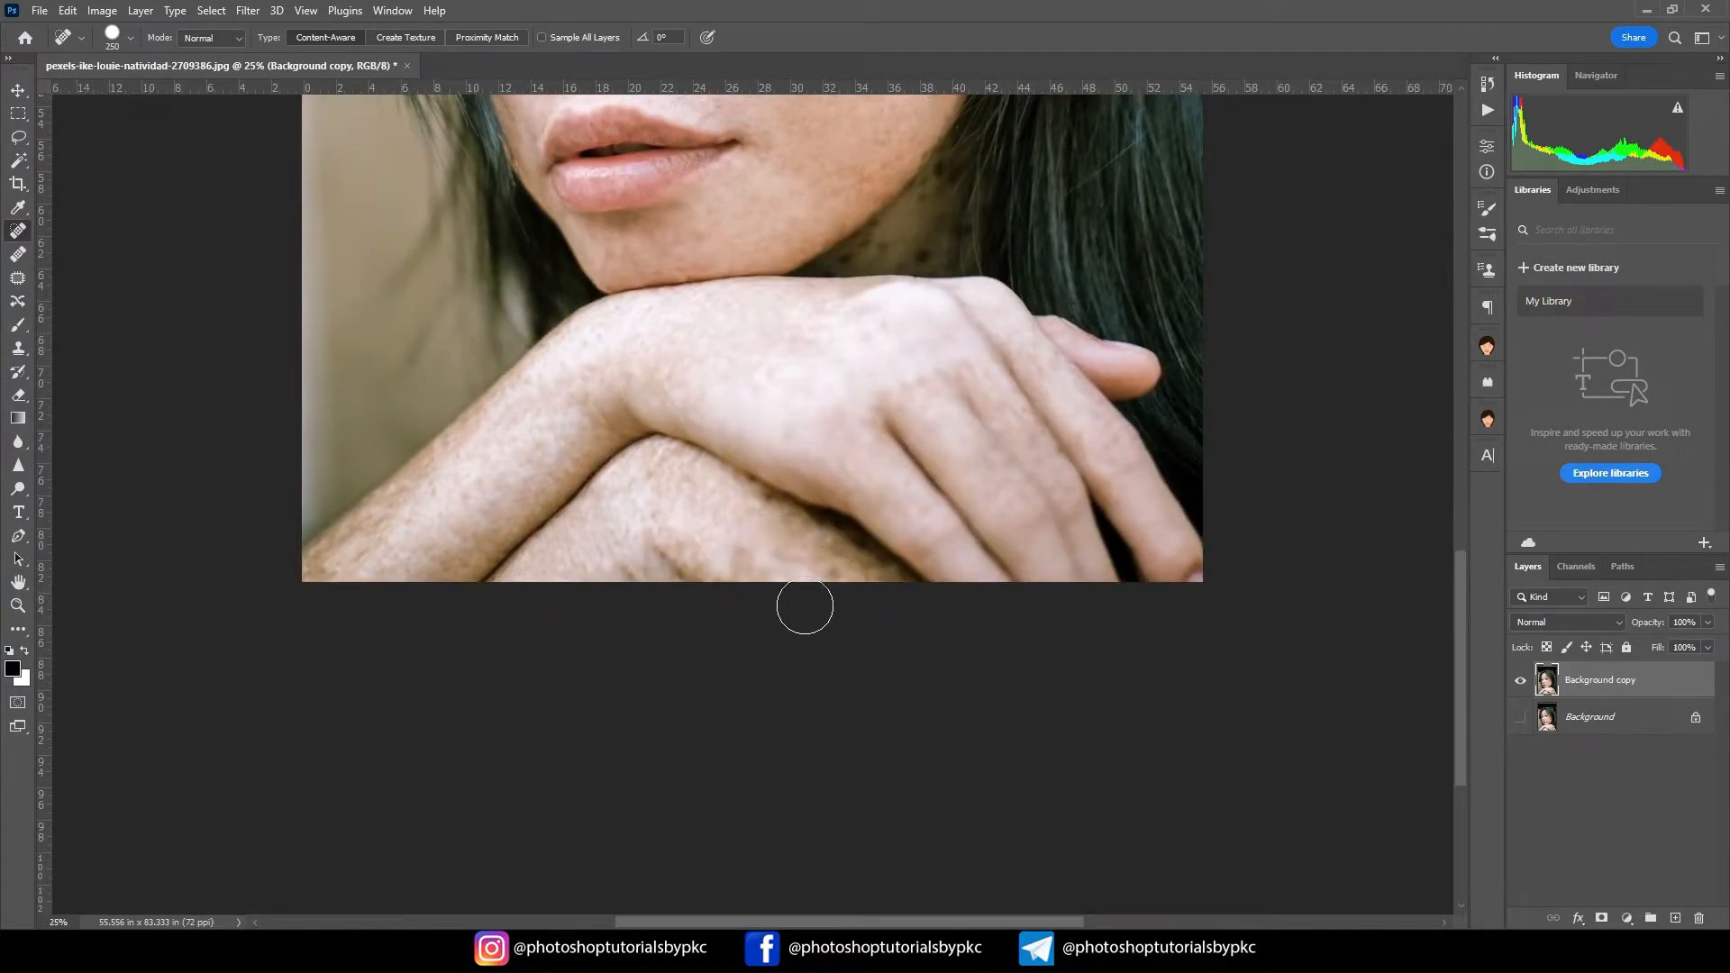
# Step: Show the Background layer and toggle the Background copy layer to compare the portrait before and after retouching
pyautogui.hotkey('ctrl', '0')
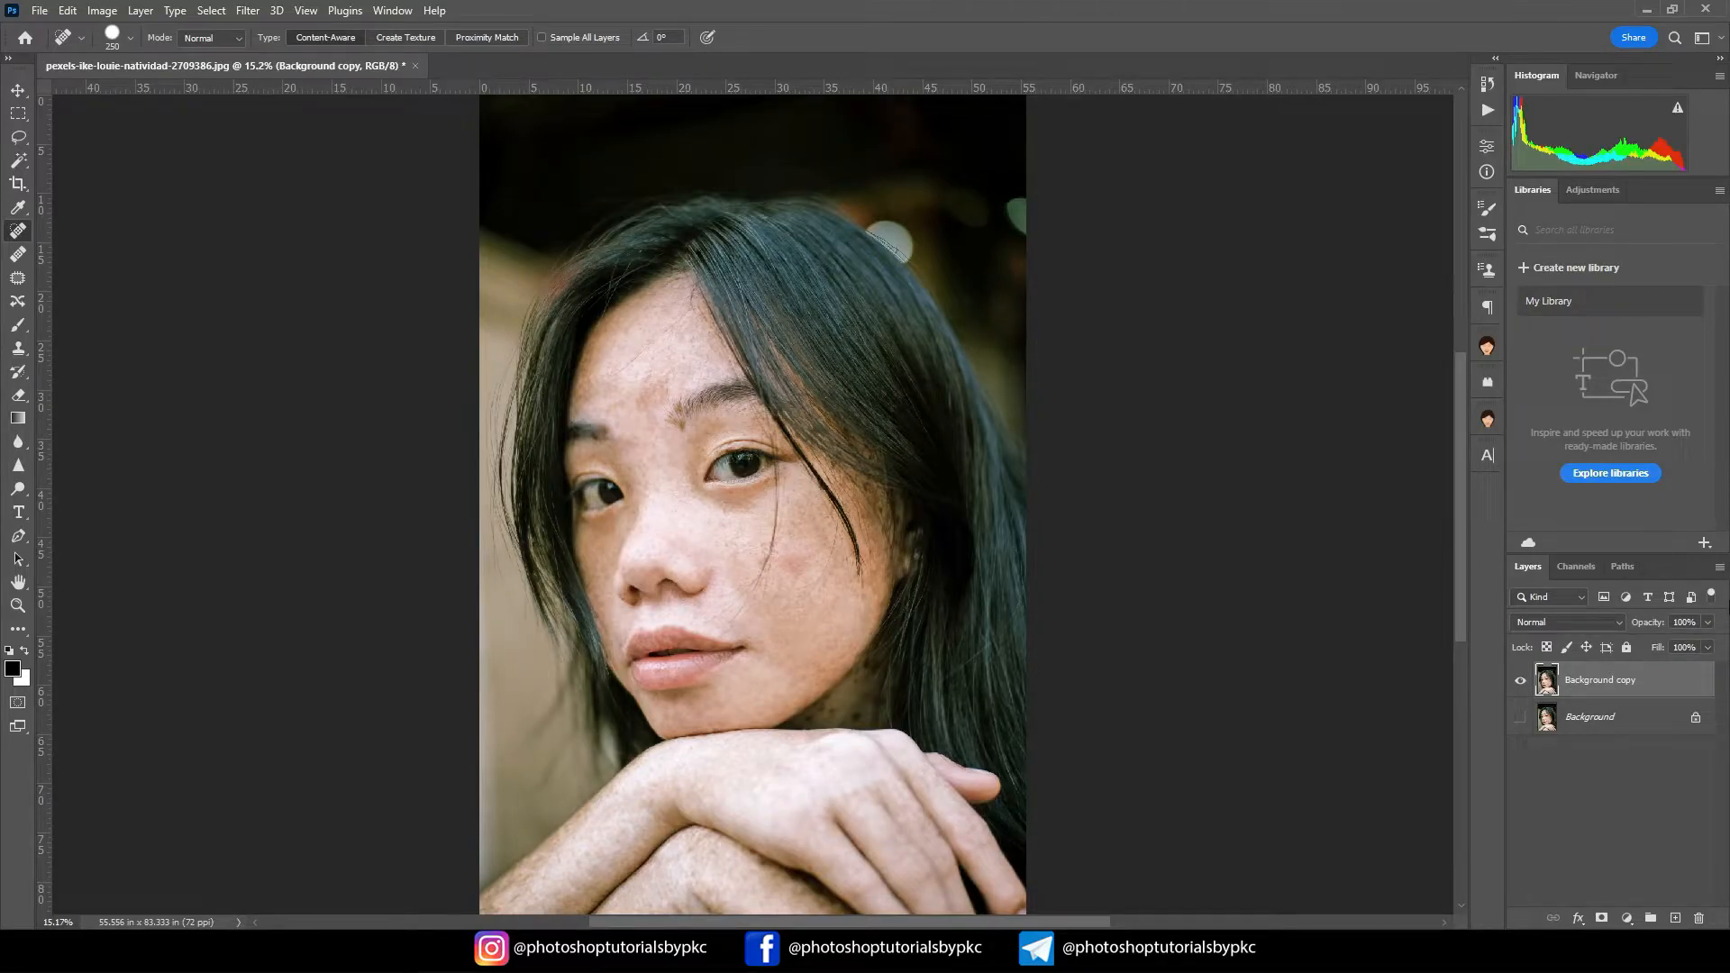
pyautogui.click(1520, 718)
pyautogui.click(1521, 682)
pyautogui.click(1521, 682)
# Step: Apply the Camera Raw filter to the Background copy layer with Temperature -11, Highlights -23, Shadows +20 and Blacks -25
pyautogui.press('v')
pyautogui.click(248, 11)
pyautogui.click(316, 147)
pyautogui.click(1407, 474)
pyautogui.moveTo(1444, 507); pyautogui.dragTo(1447, 505)
pyautogui.click(1413, 557)
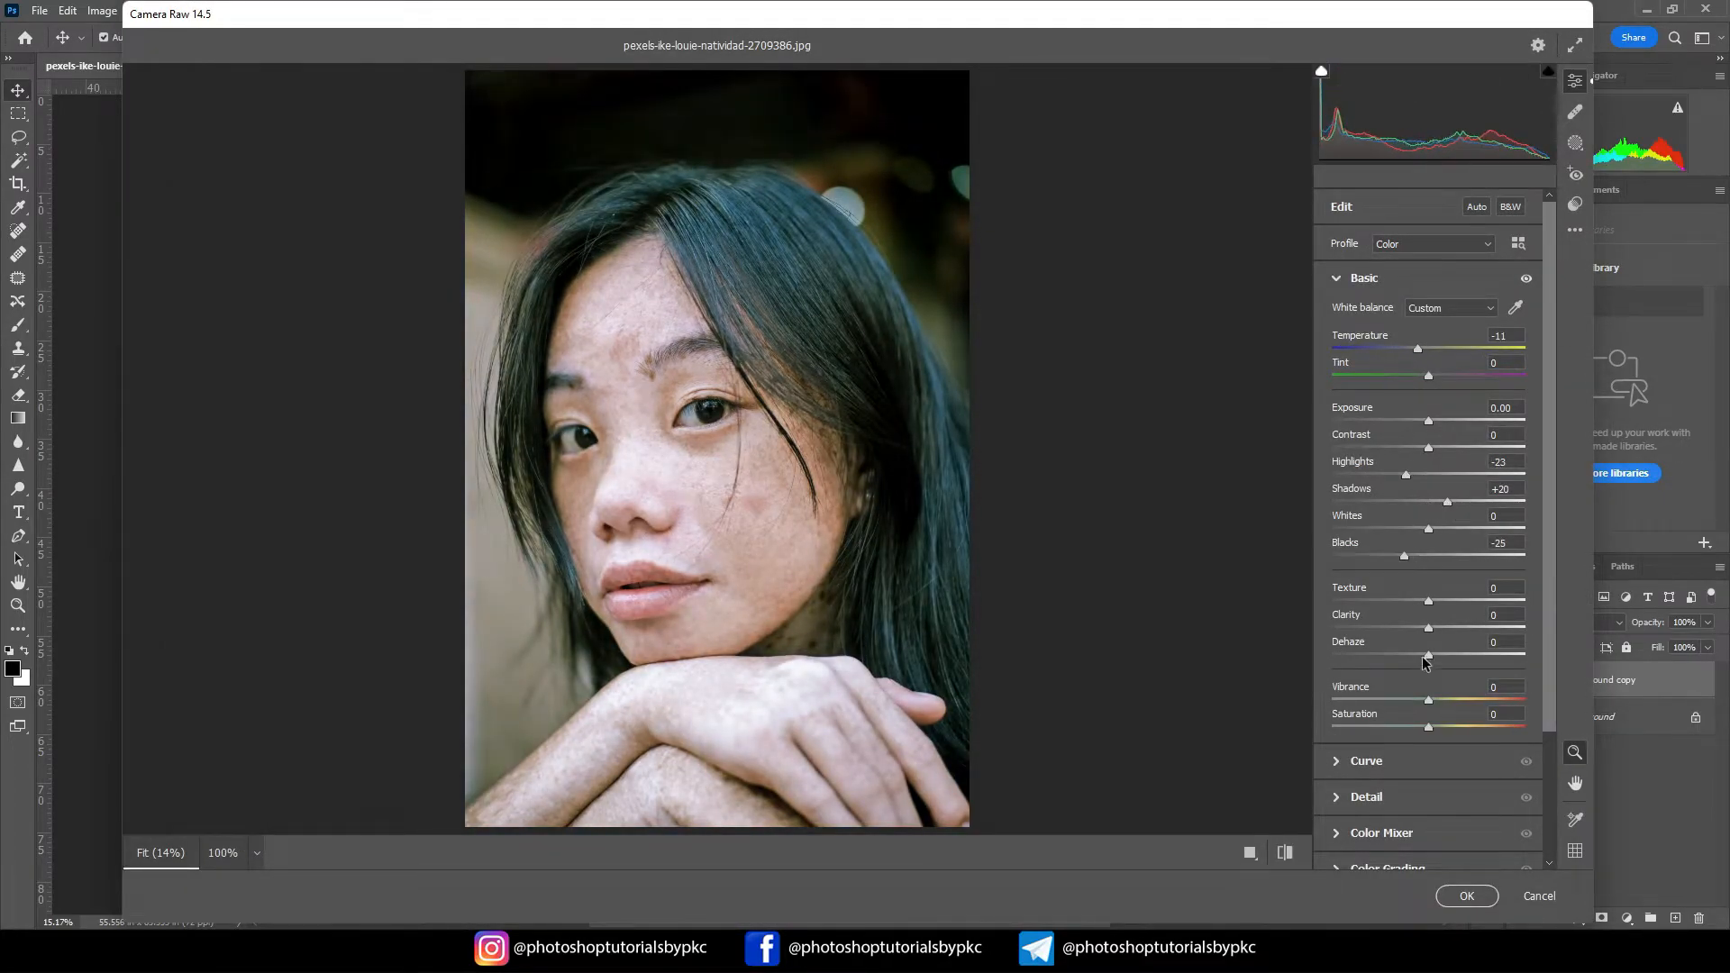
pyautogui.click(1467, 896)
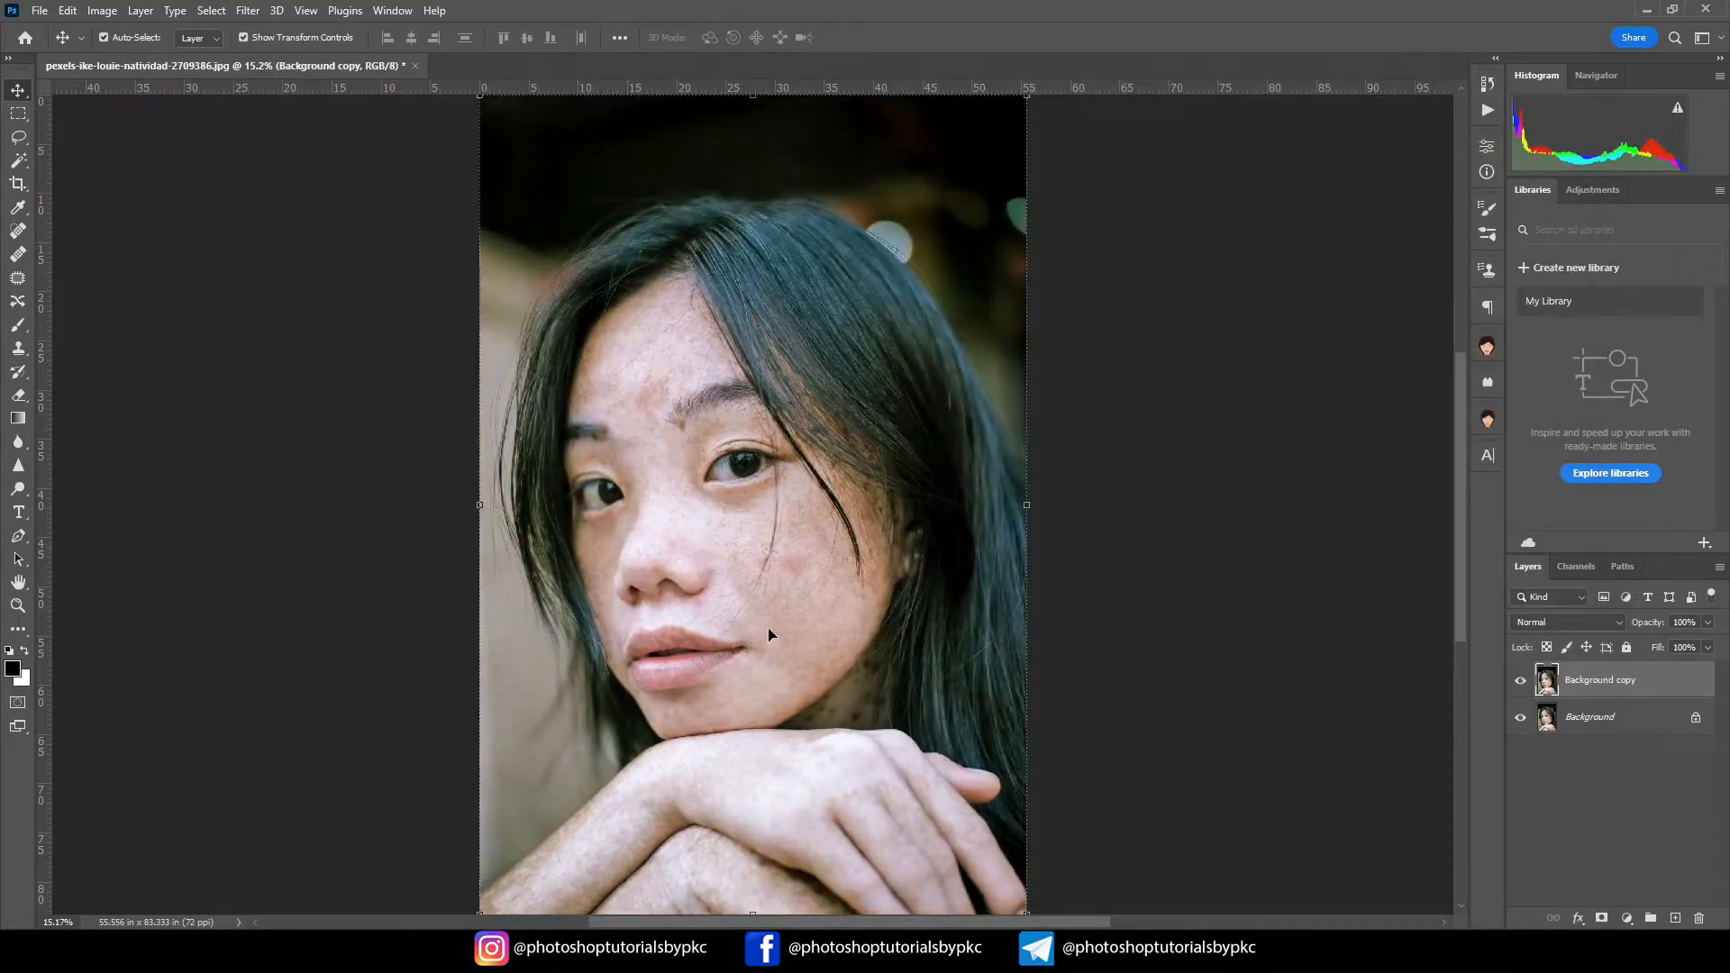
# Step: Start the SkinFiner filter on the Background copy layer and set a custom Portrait Size of 28
pyautogui.click(248, 11)
pyautogui.moveTo(306, 422)
pyautogui.click(500, 420)
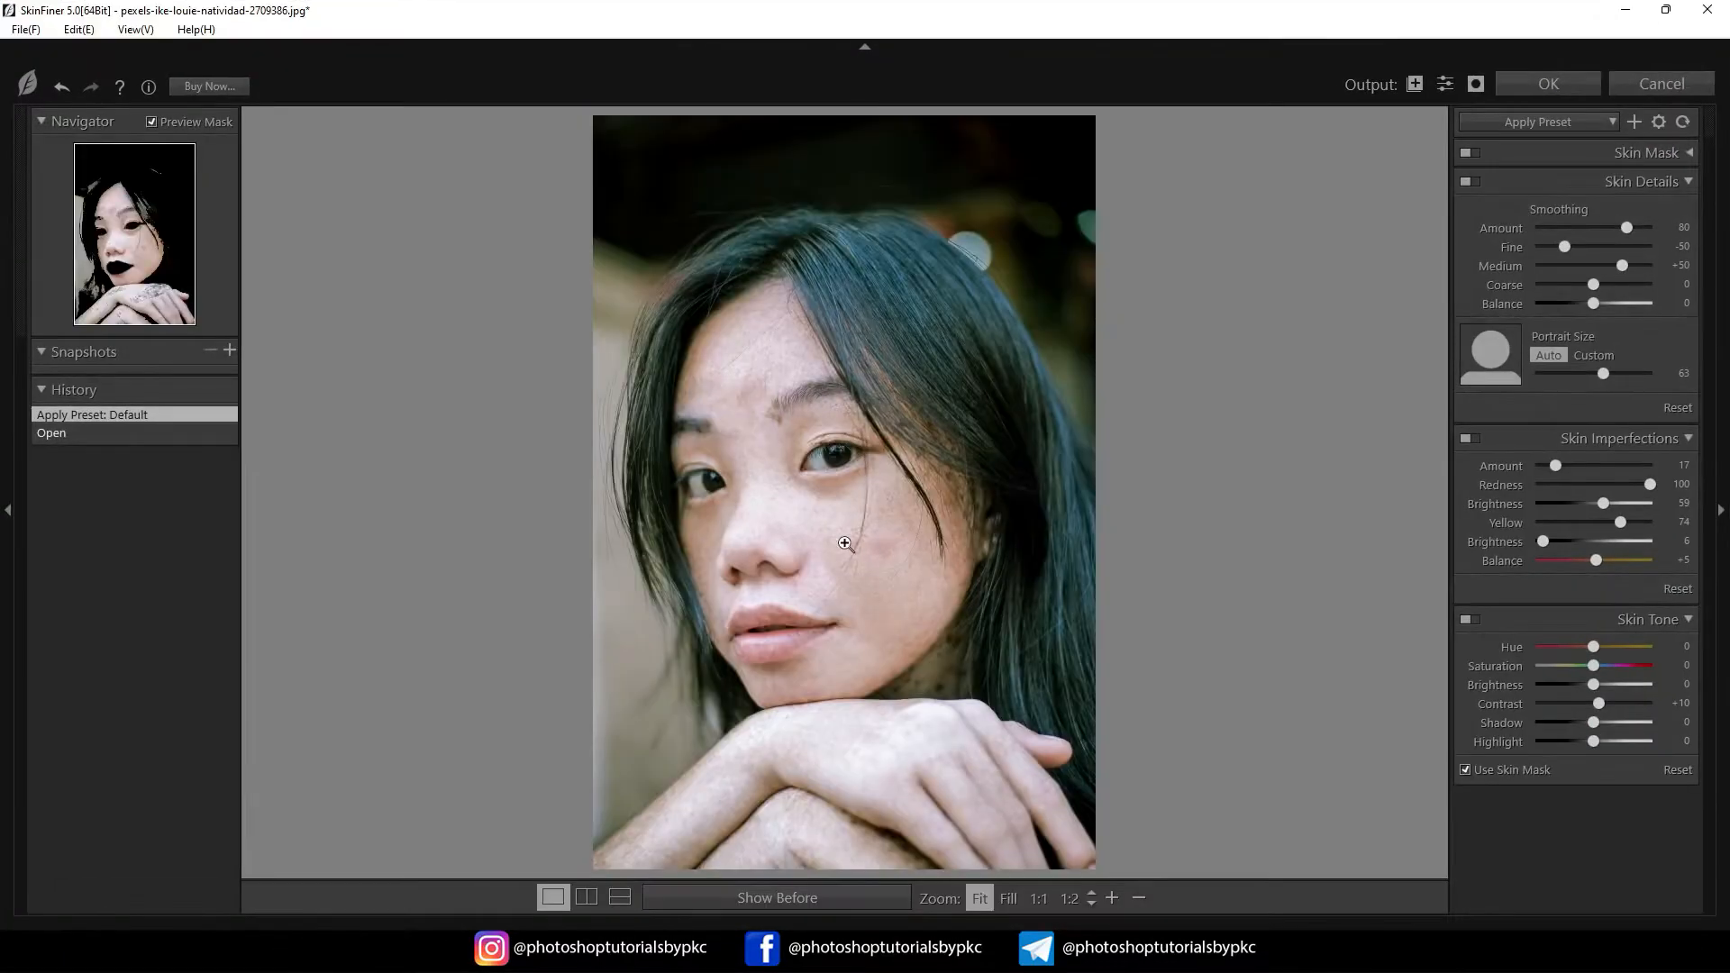
pyautogui.click(772, 402)
pyautogui.moveTo(1603, 374); pyautogui.dragTo(1564, 376)
pyautogui.moveTo(1565, 376); pyautogui.dragTo(1558, 378)
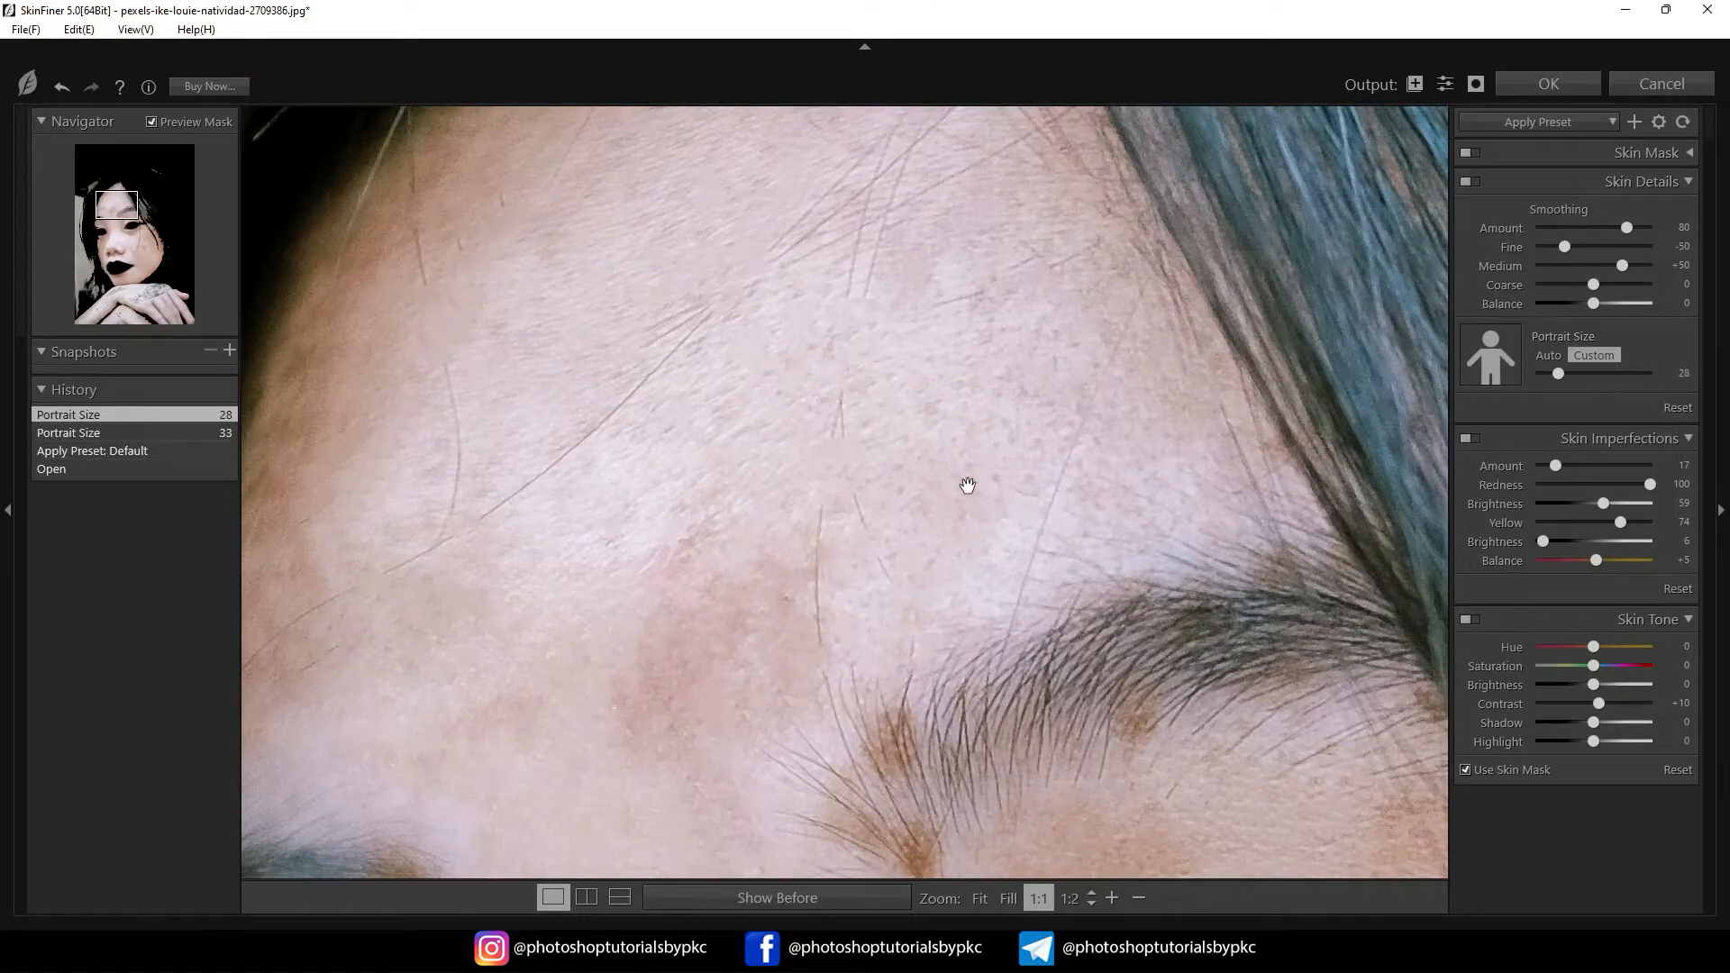
# Step: Set Smoothing Fine to -73 and Portrait Size to 48, and disable the Skin Mask adjustments
pyautogui.scroll(-1, 942, 489)
pyautogui.moveTo(1597, 251); pyautogui.dragTo(1551, 248)
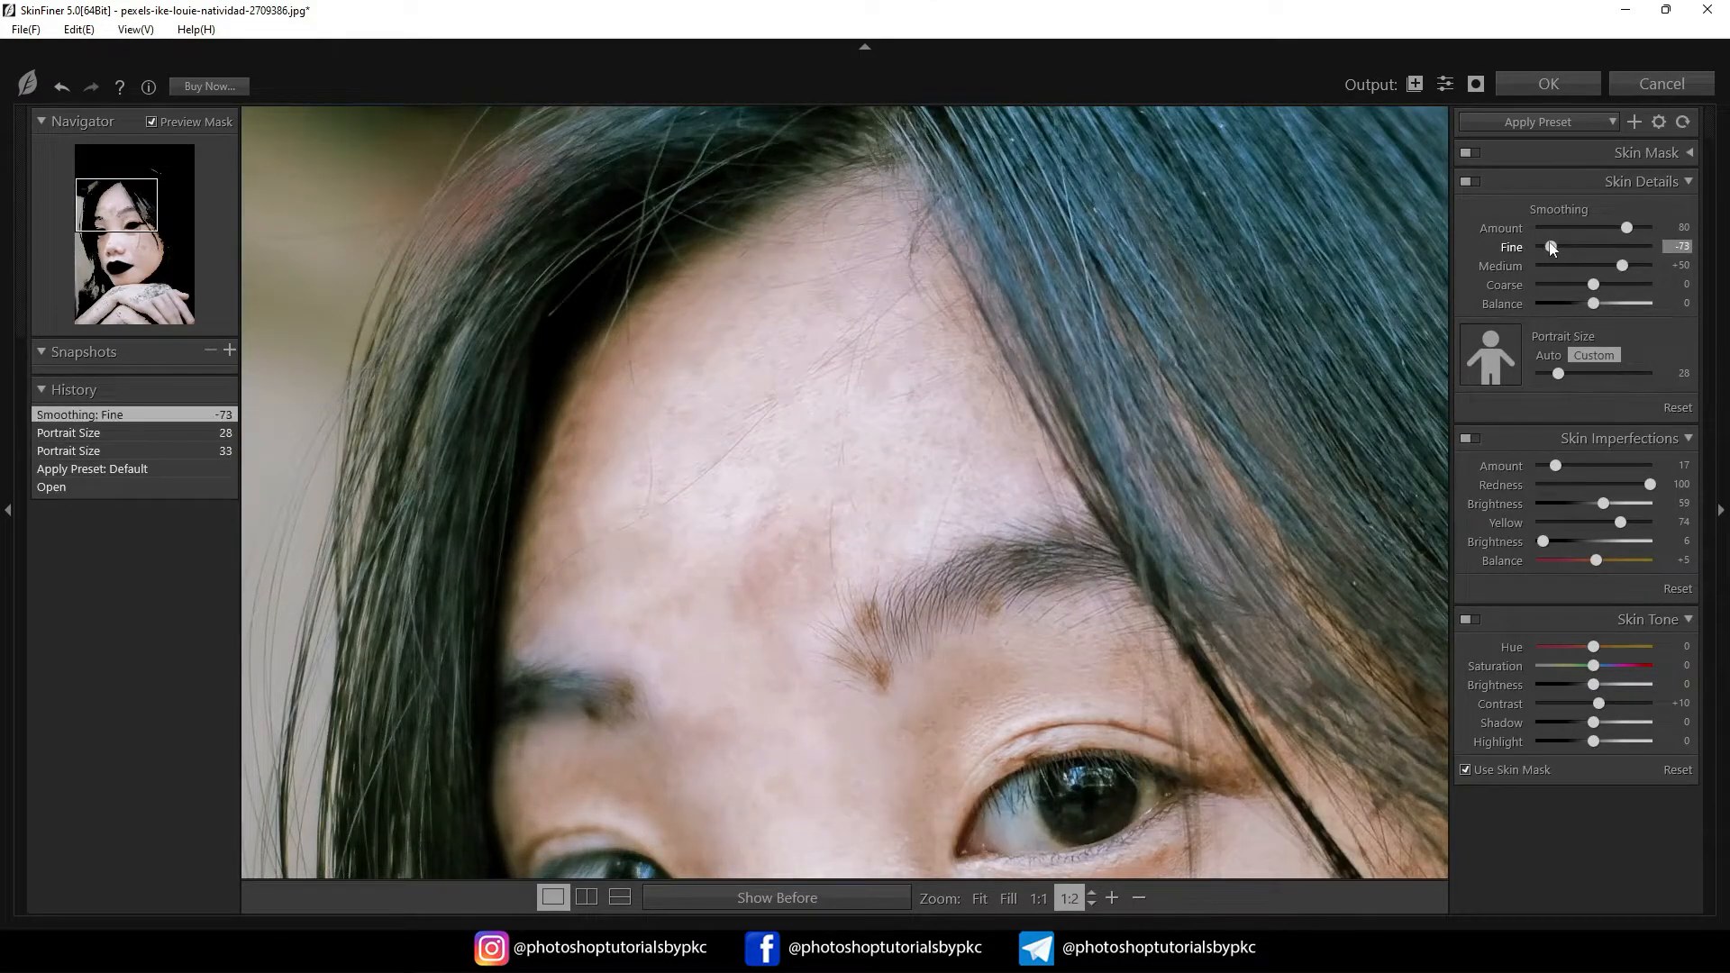
pyautogui.moveTo(1584, 373); pyautogui.dragTo(1584, 370)
pyautogui.click(1472, 154)
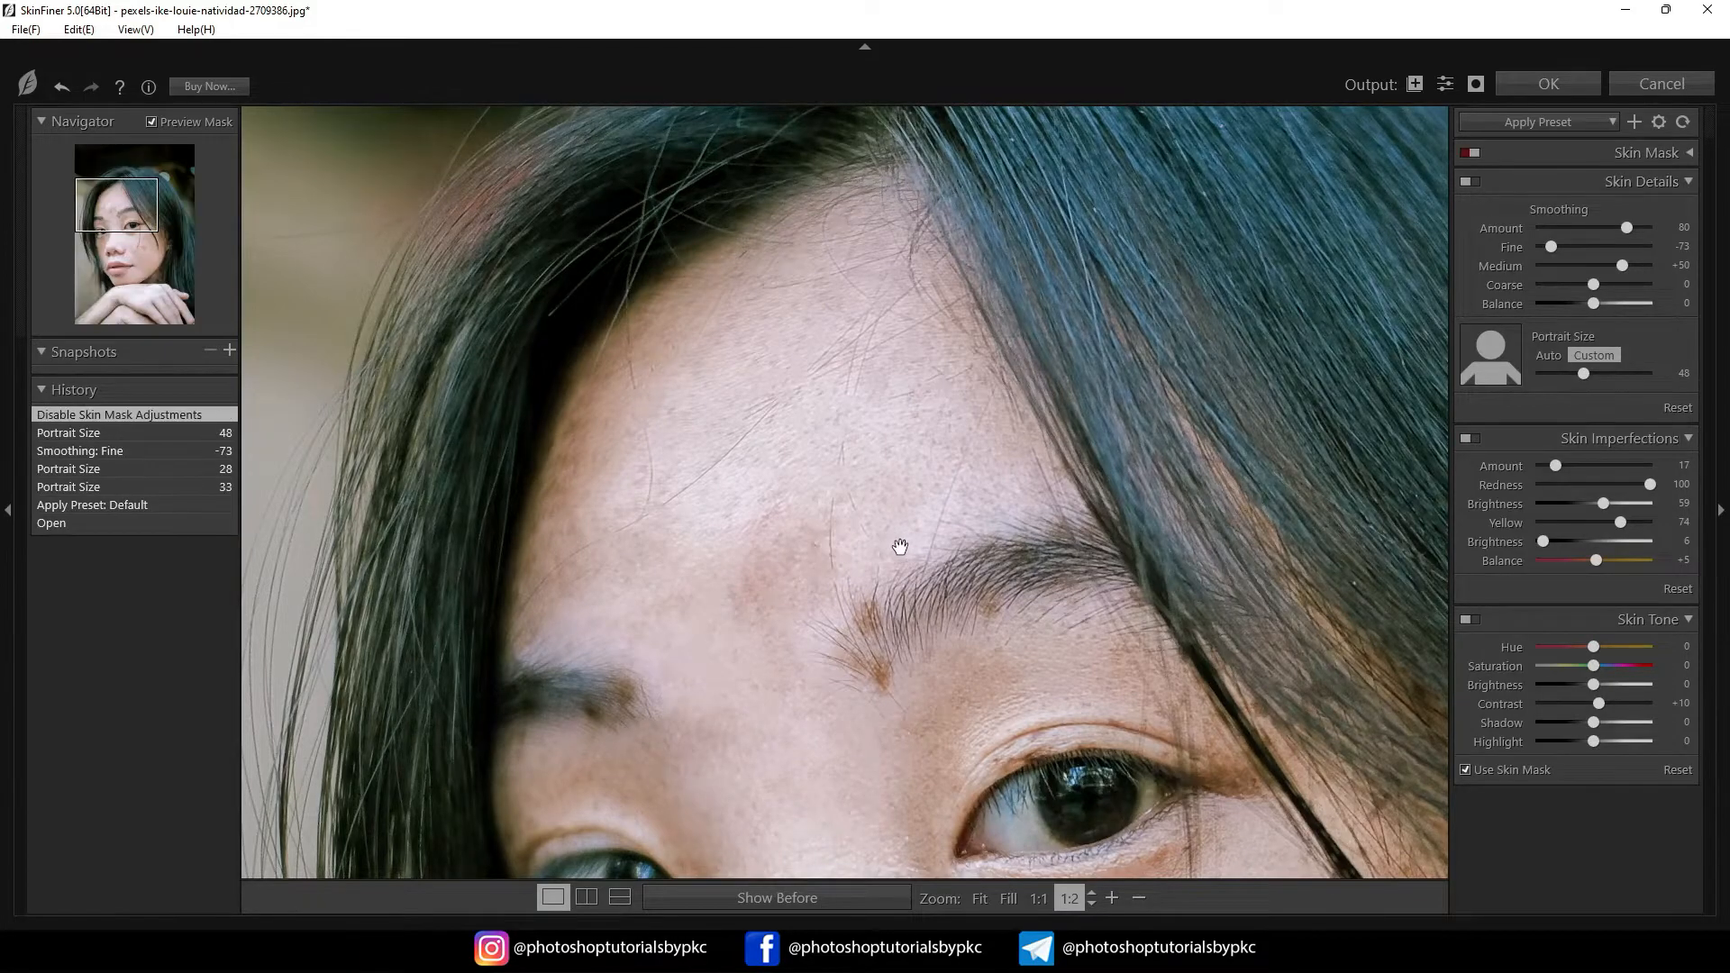
# Step: Set Smoothing Fine to -59 and Amount to 100, apply the filter and compare the layer before and after
pyautogui.moveTo(1551, 248); pyautogui.dragTo(1559, 248)
pyautogui.moveTo(1627, 229); pyautogui.dragTo(1657, 230)
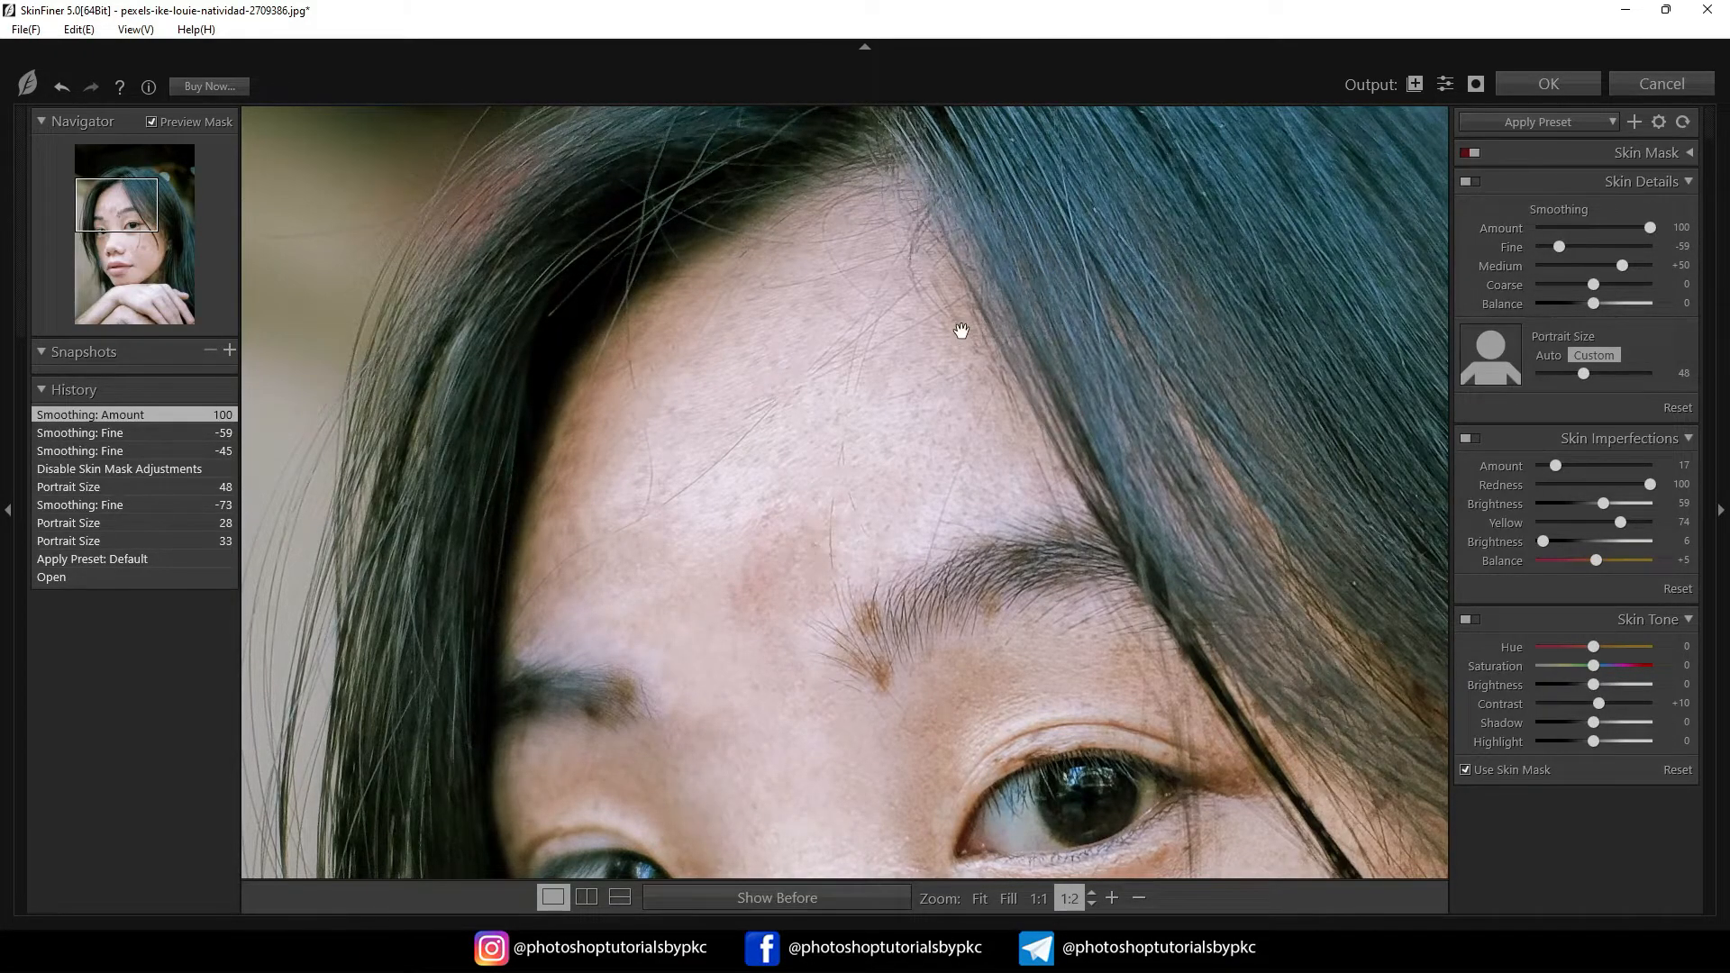
pyautogui.moveTo(986, 808); pyautogui.dragTo(990, 519)
pyautogui.click(989, 518)
pyautogui.click(1540, 92)
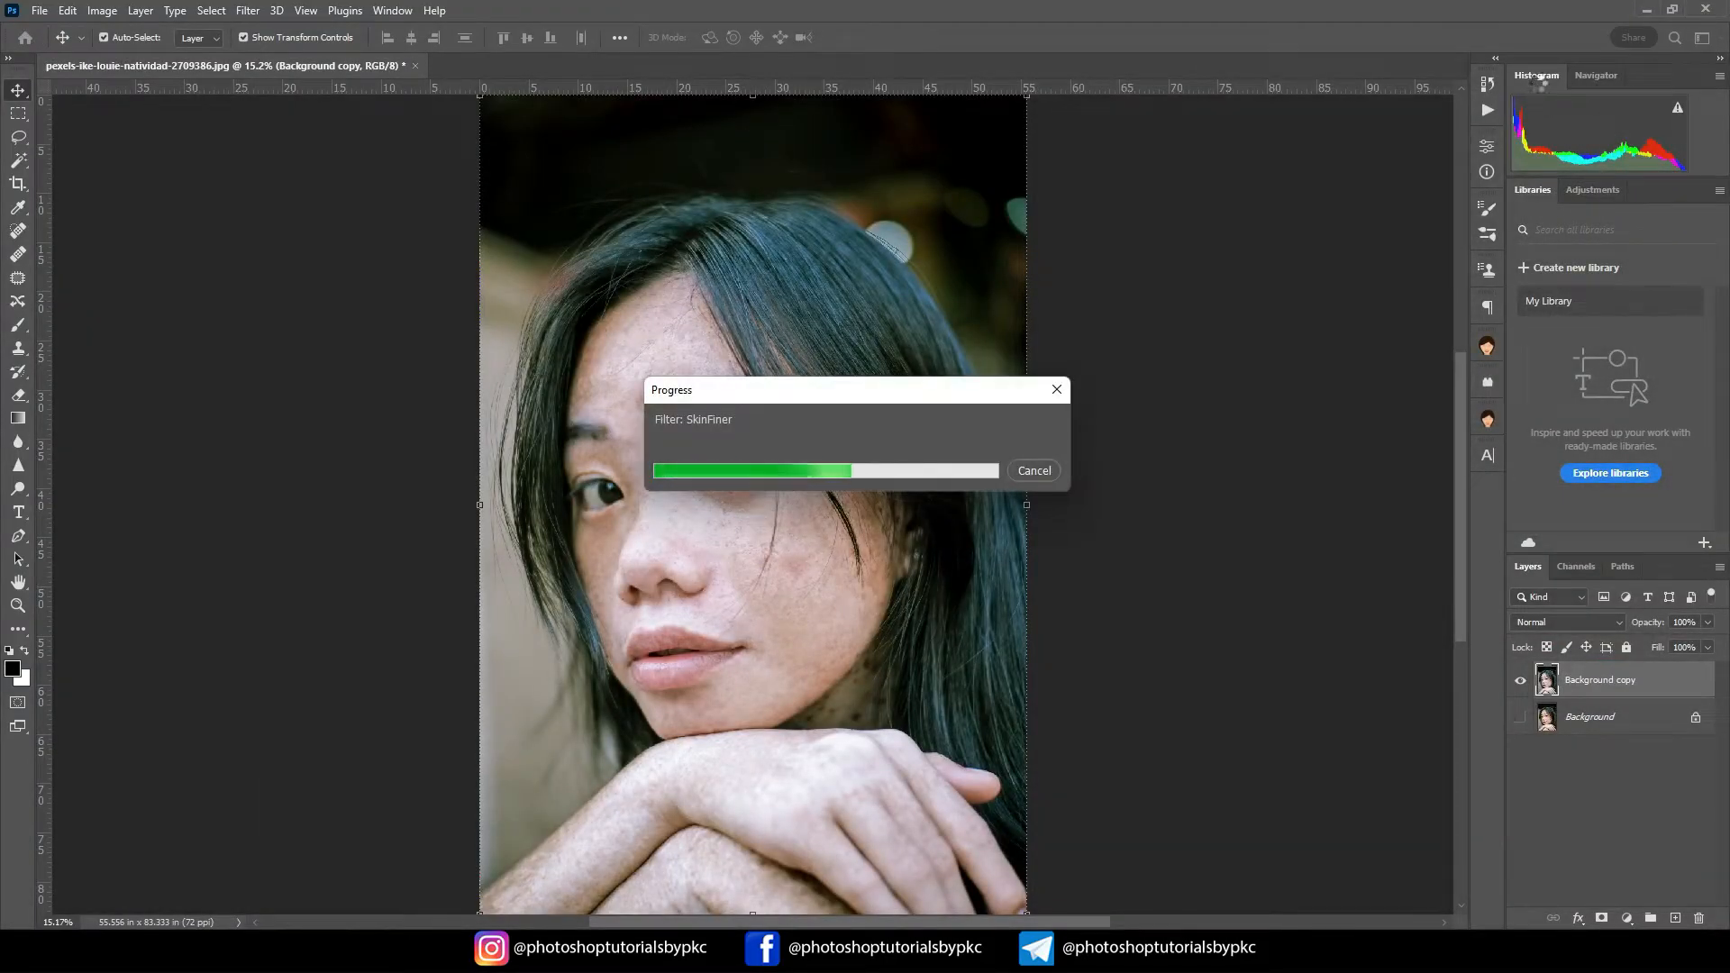
pyautogui.click(1520, 681)
pyautogui.click(1521, 681)
# Step: Apply Replace Color to the skin tone sampled between the eyebrows, with Fuzziness 75 and Lightness +6
pyautogui.click(102, 10)
pyautogui.click(18, 137)
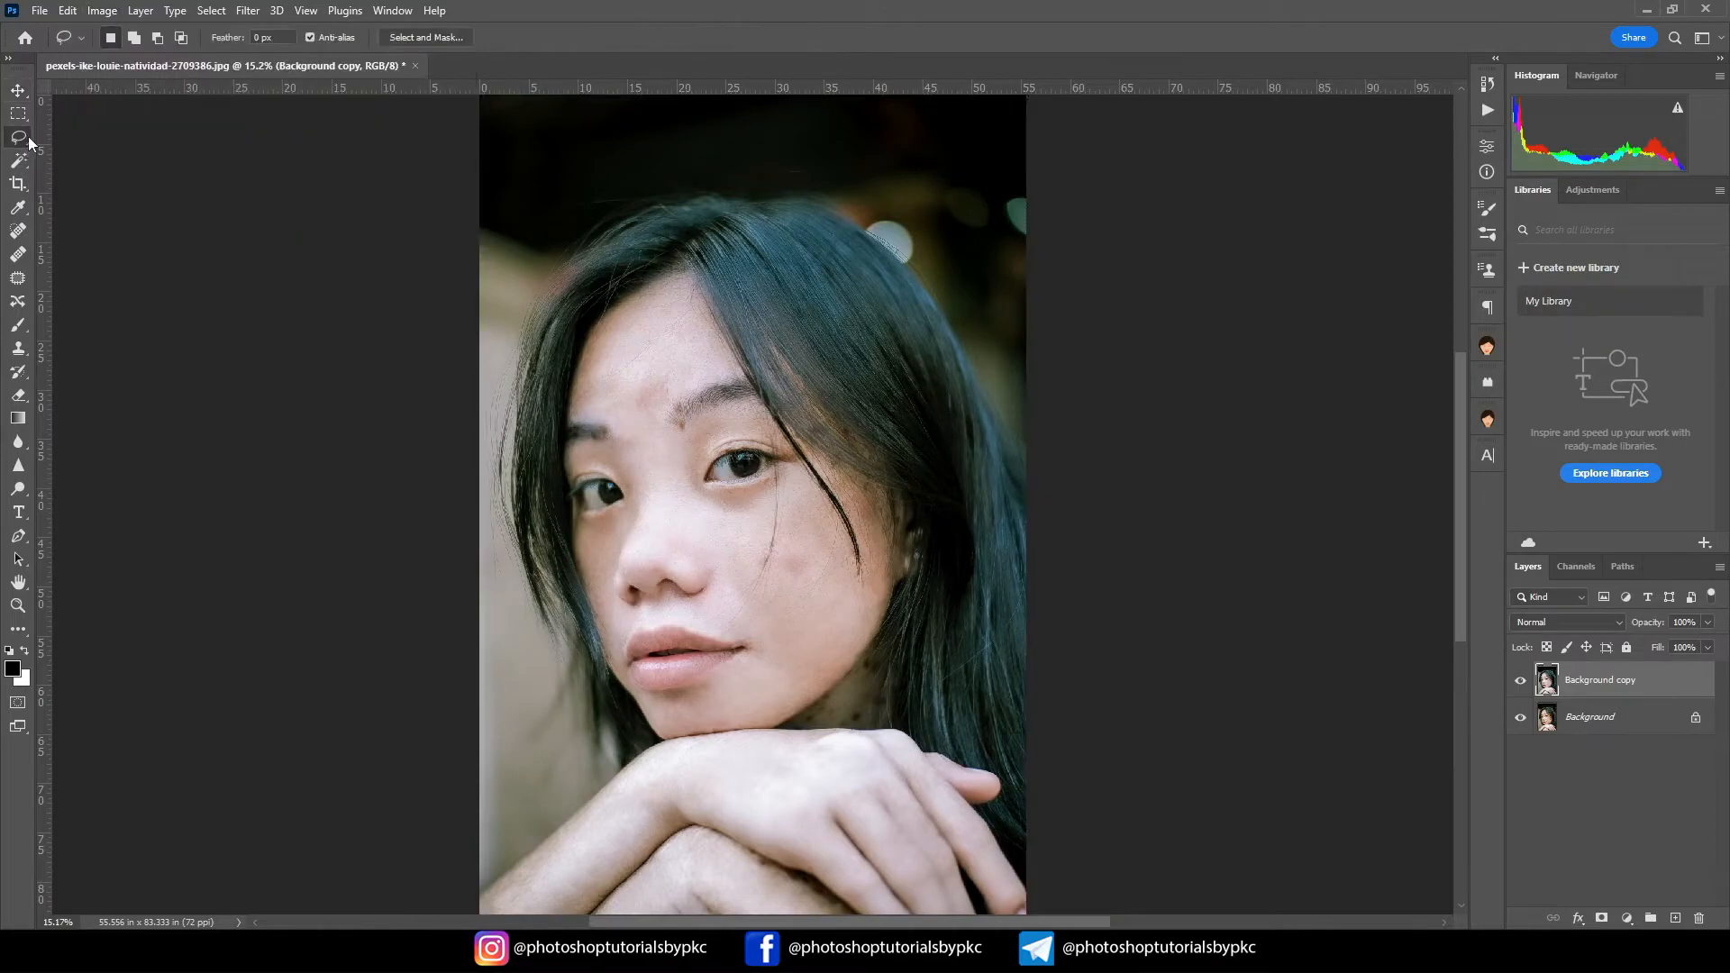
pyautogui.click(102, 10)
pyautogui.moveTo(135, 46)
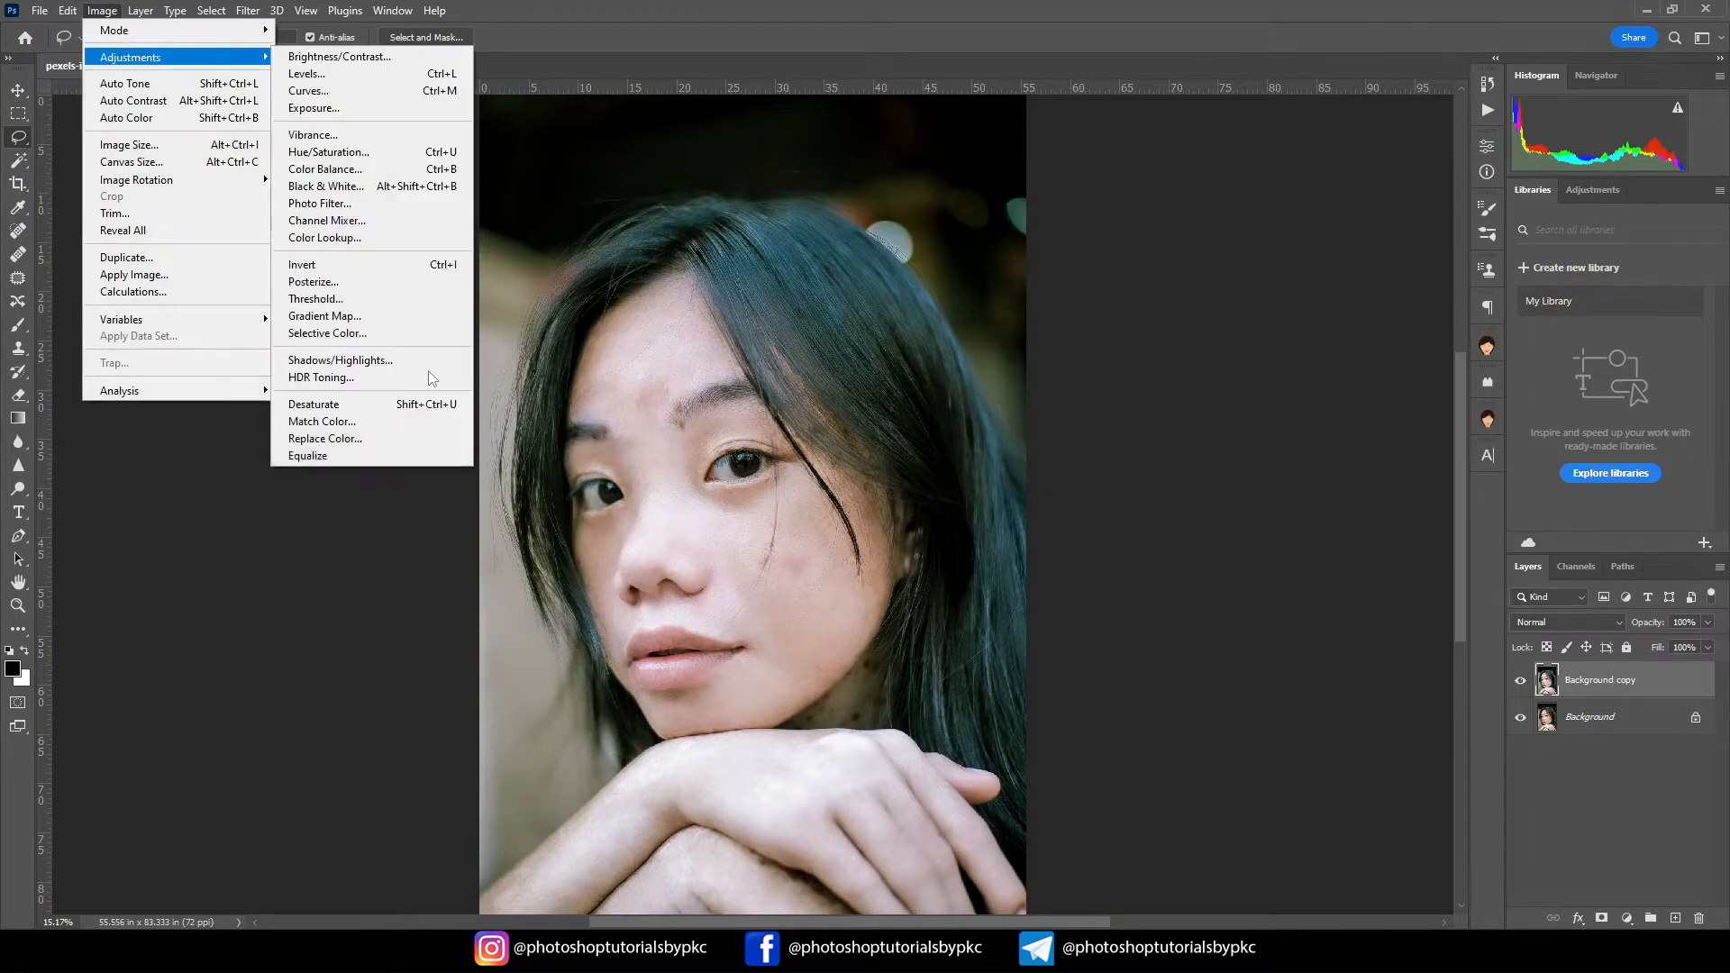
pyautogui.click(343, 220)
pyautogui.click(649, 393)
pyautogui.moveTo(1397, 297); pyautogui.dragTo(1355, 300)
pyautogui.click(1363, 621)
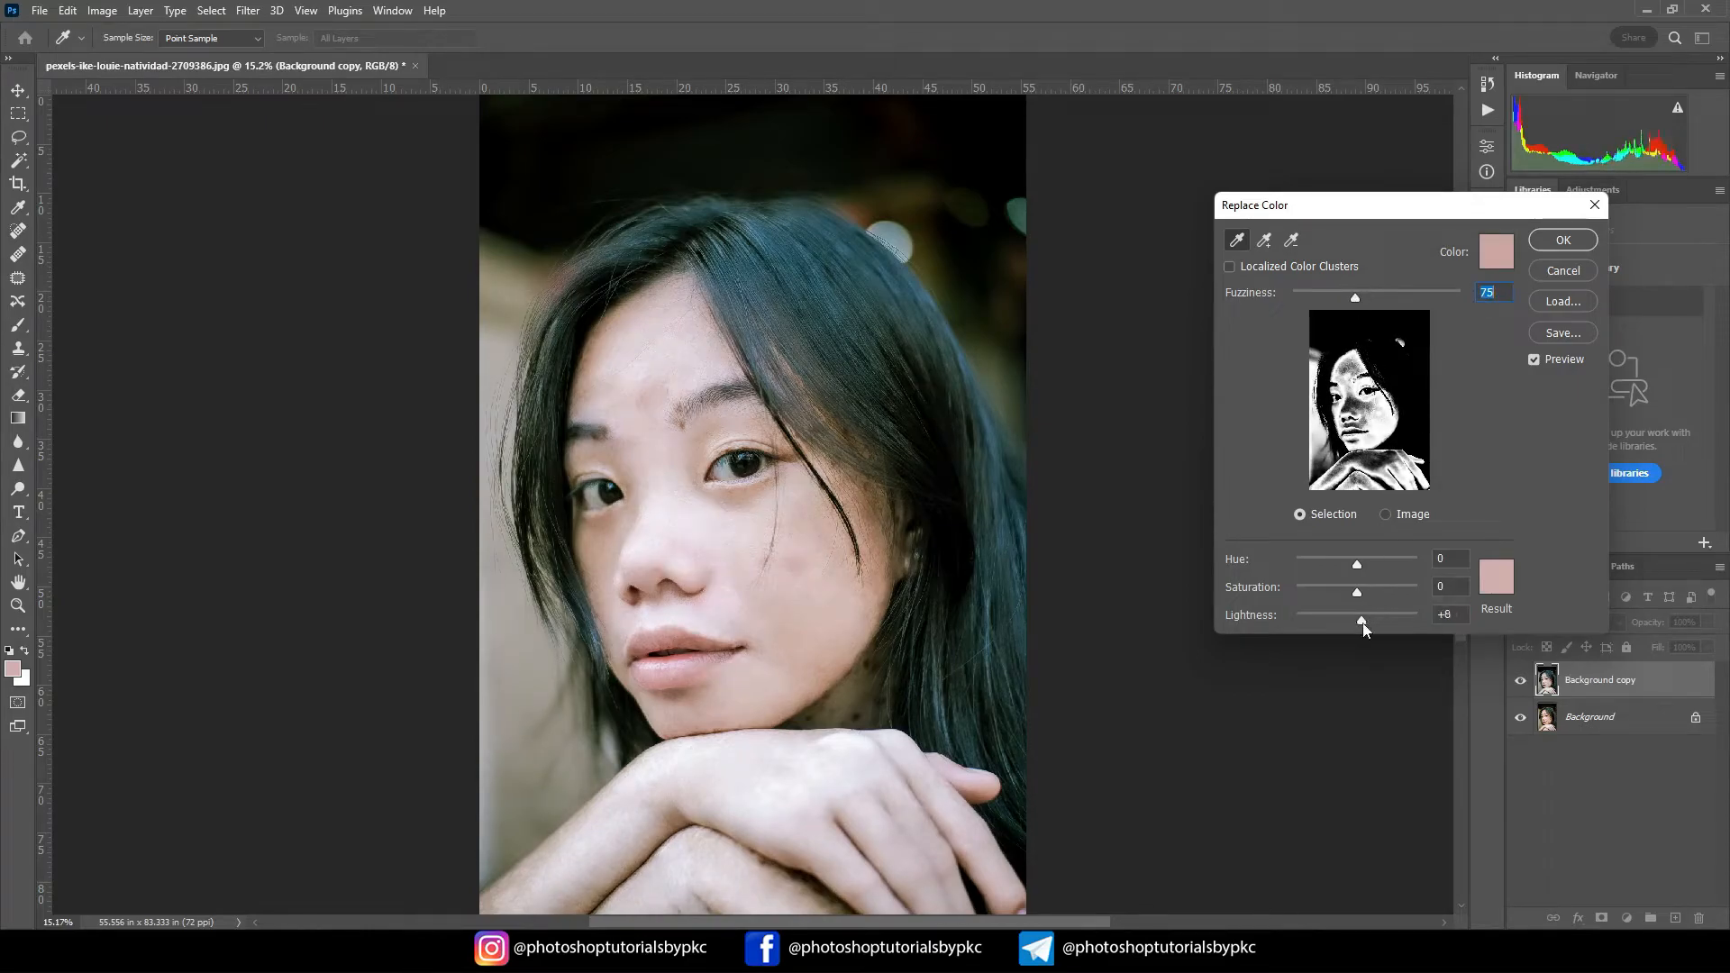
pyautogui.click(1563, 240)
# Step: Clean up the inner end of the image-right eyebrow with the Clone Stamp tool
pyautogui.scroll(5, 685, 401)
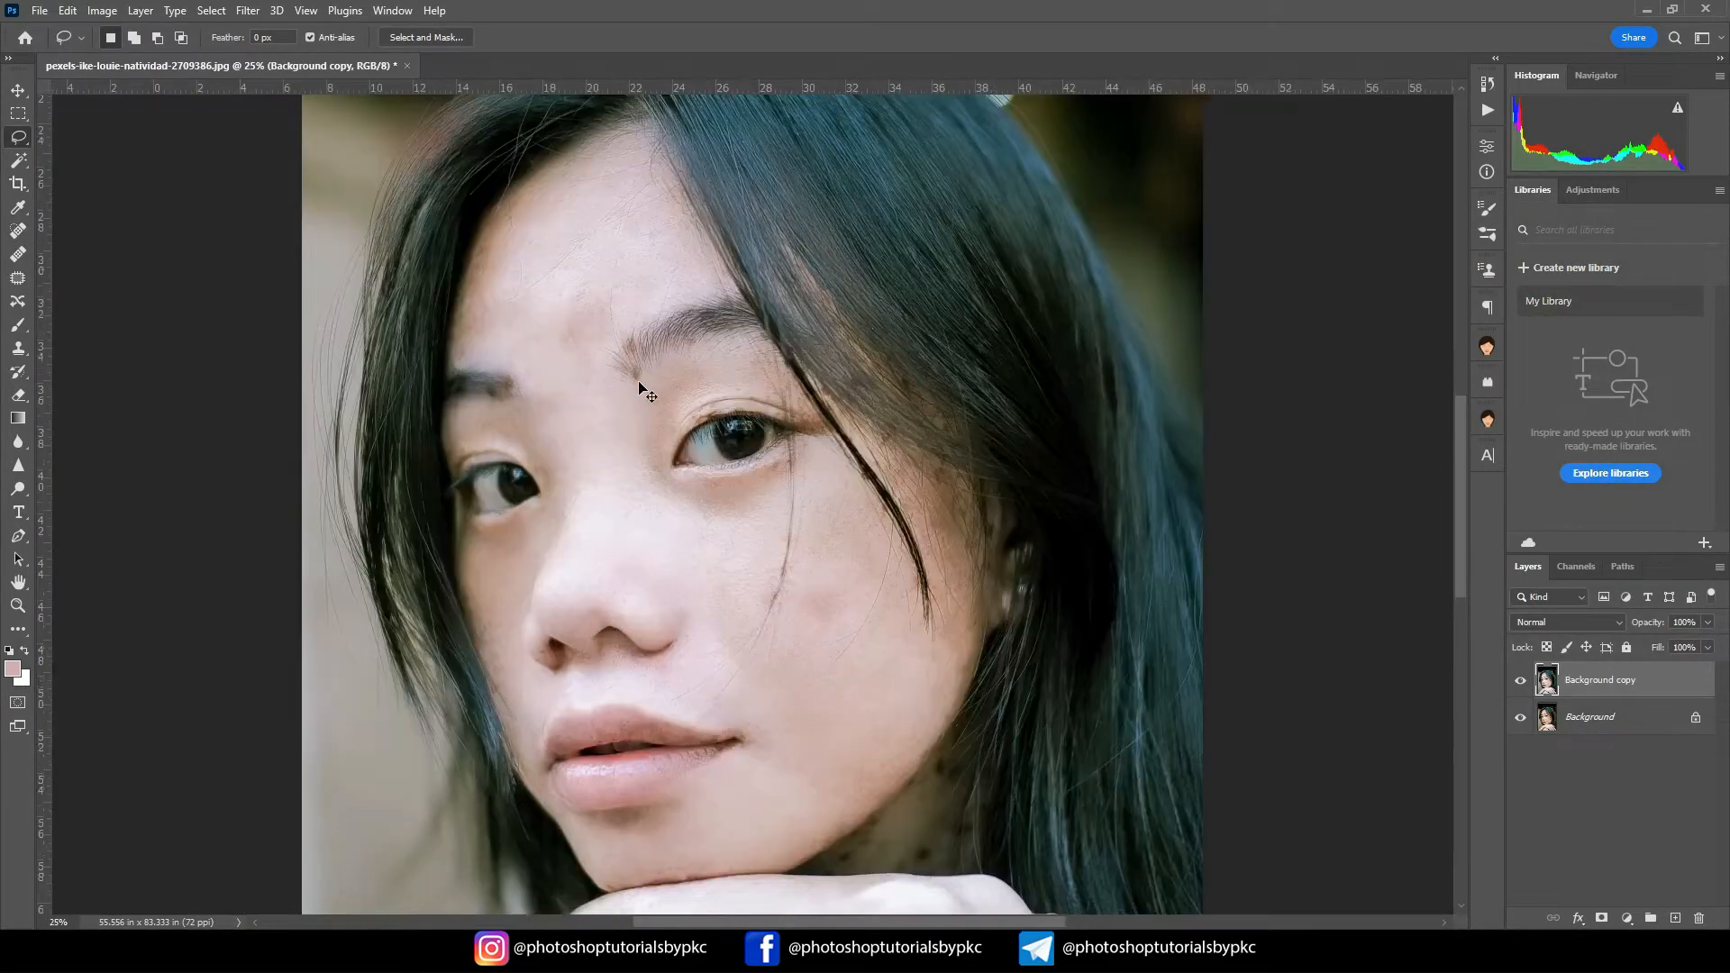
pyautogui.press('s')
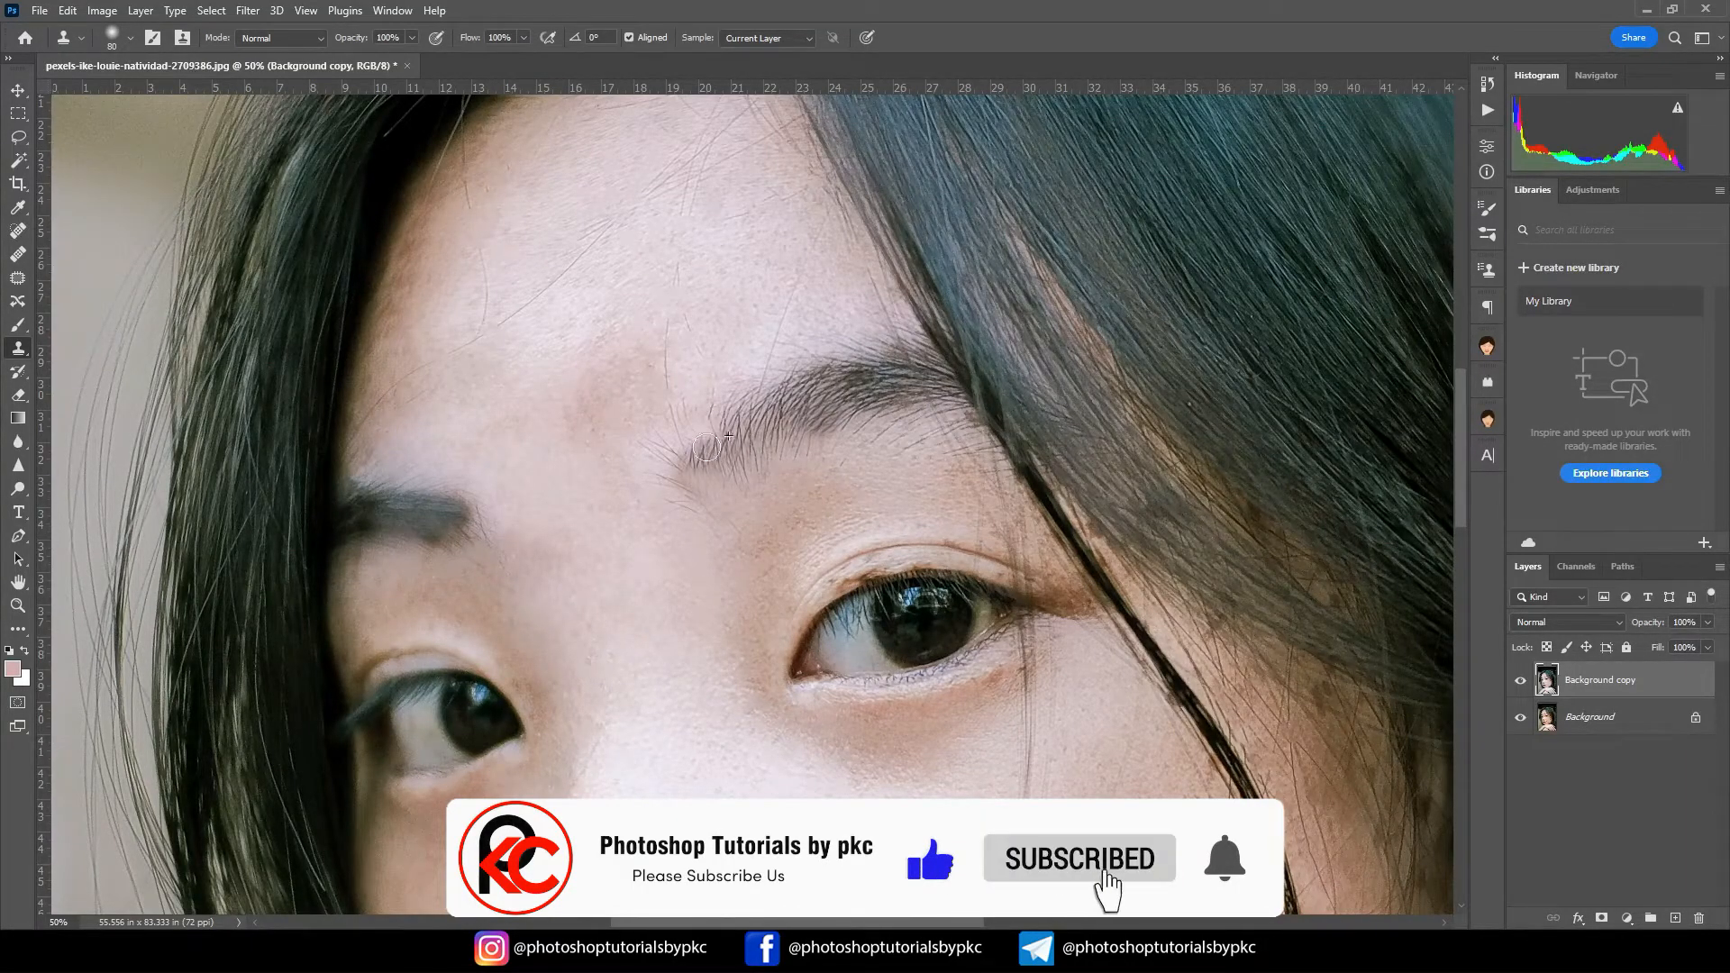
pyautogui.moveTo(704, 463); pyautogui.dragTo(754, 417)
# Step: Clone clean skin over the lower end of the stray hair on the cheek and the reddish patch beside it
pyautogui.scroll(-5, 997, 601)
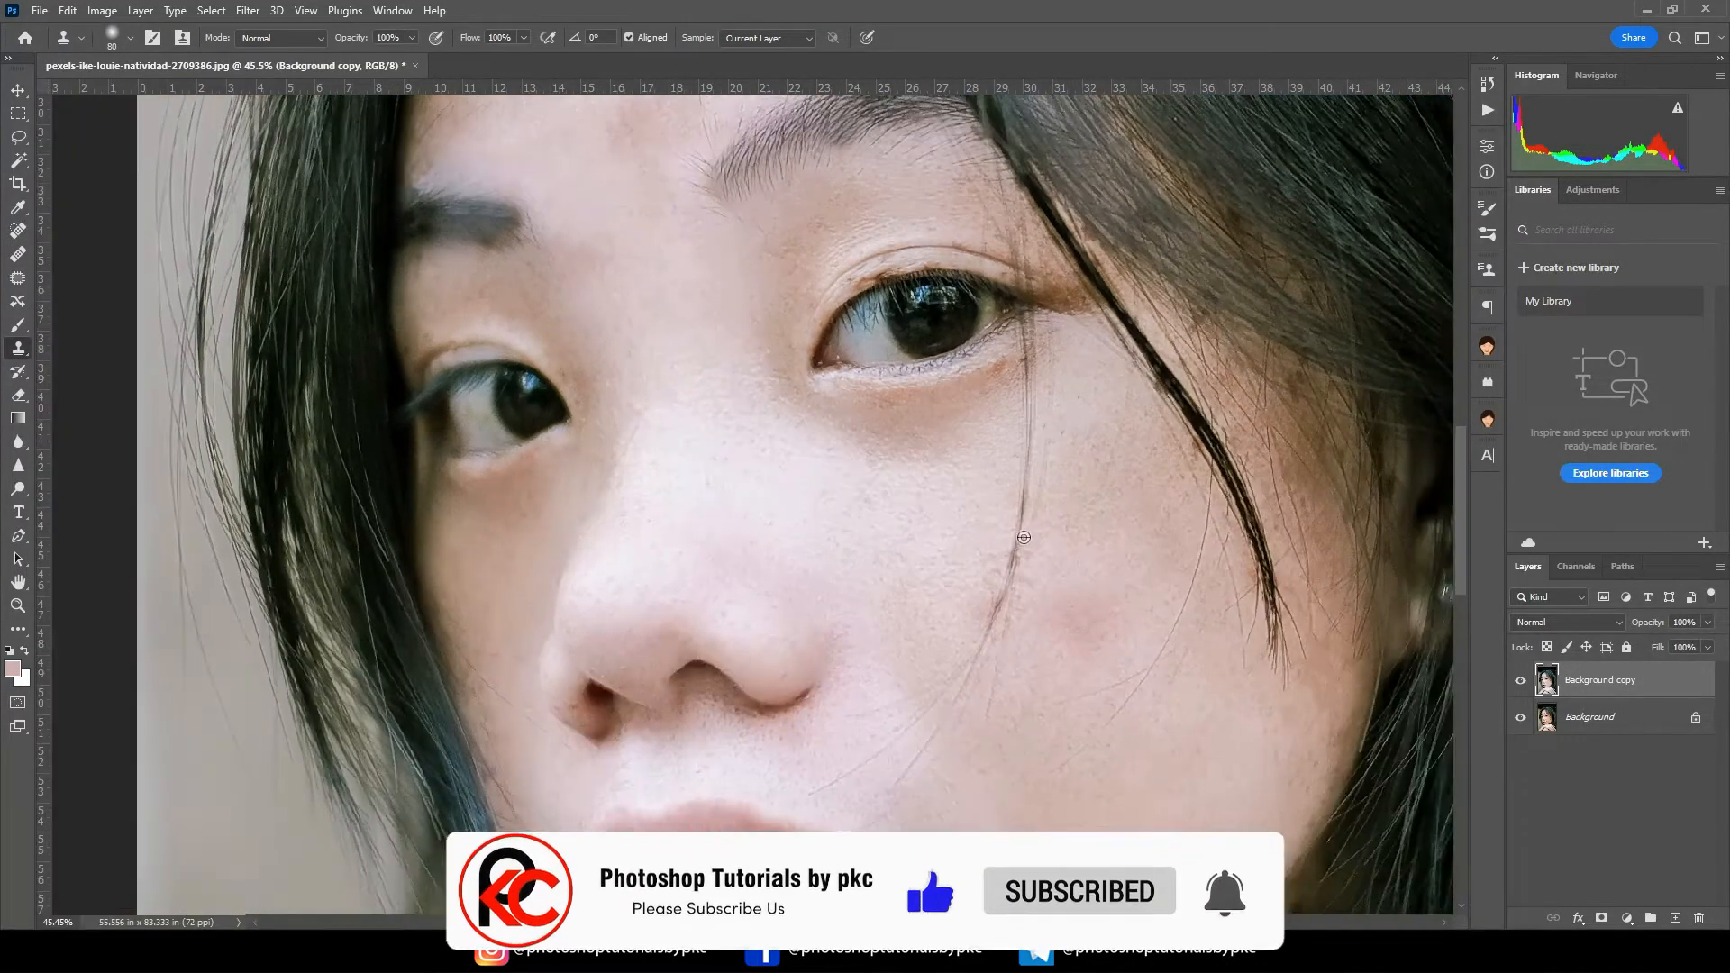
pyautogui.moveTo(1005, 583); pyautogui.dragTo(962, 665)
pyautogui.moveTo(1091, 619); pyautogui.dragTo(1043, 617)
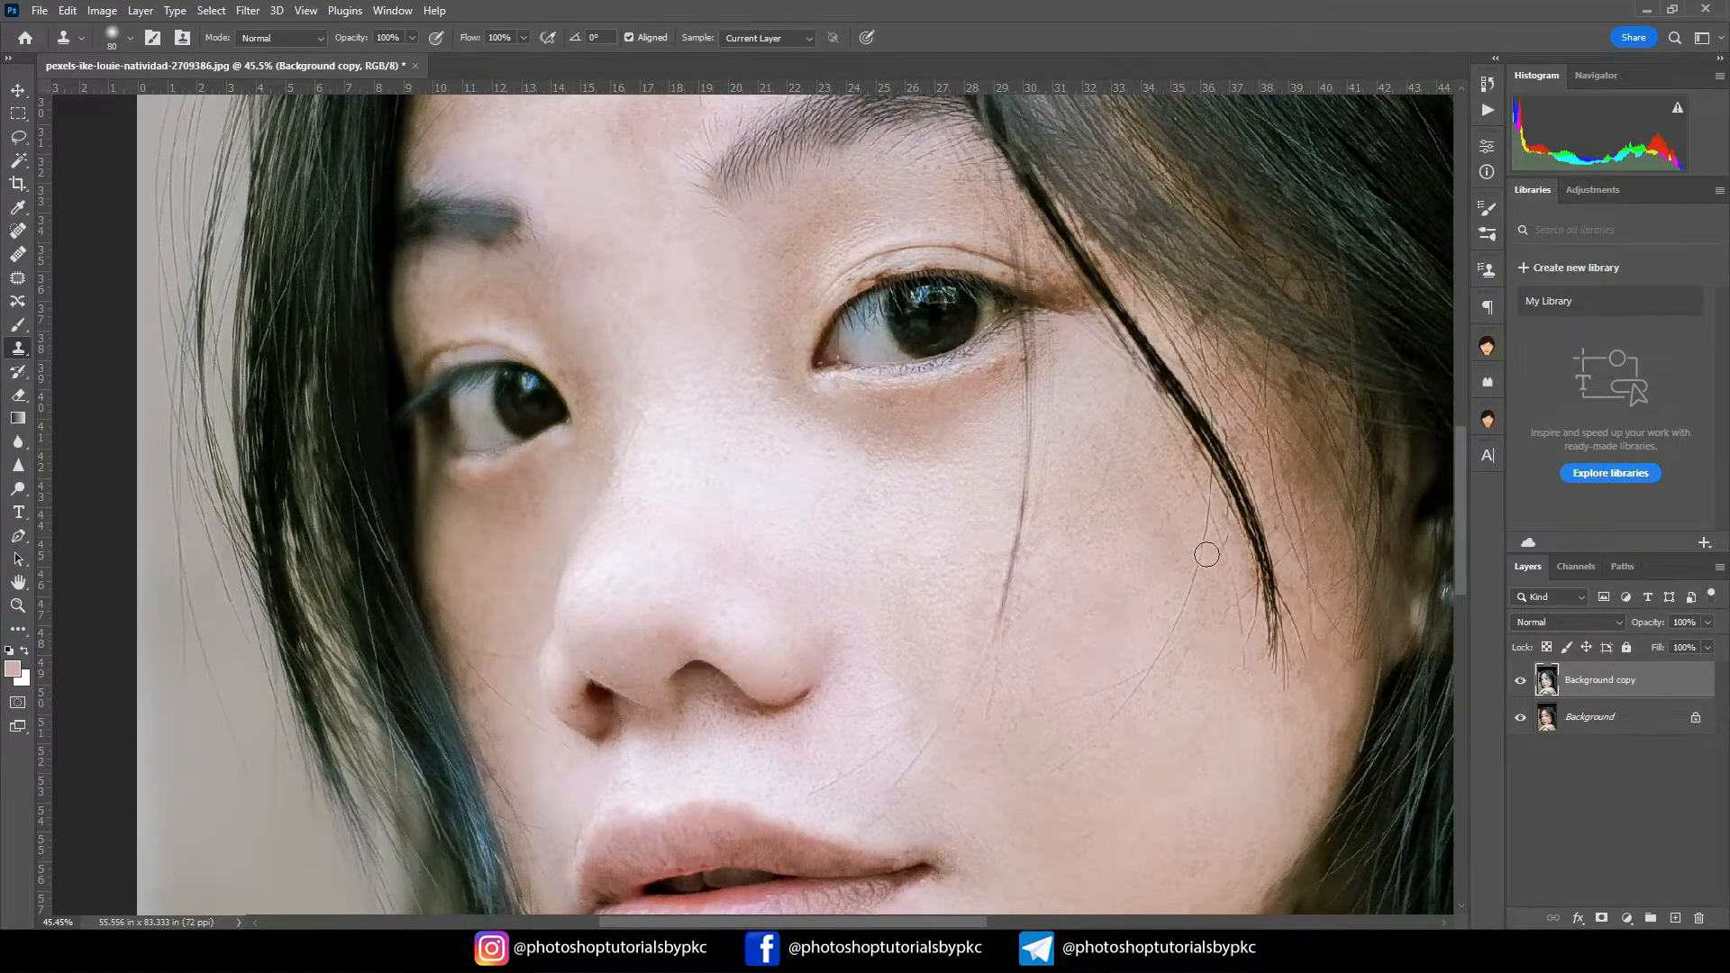
pyautogui.hotkey('ctrl', '0')
pyautogui.scroll(10, 657, 286)
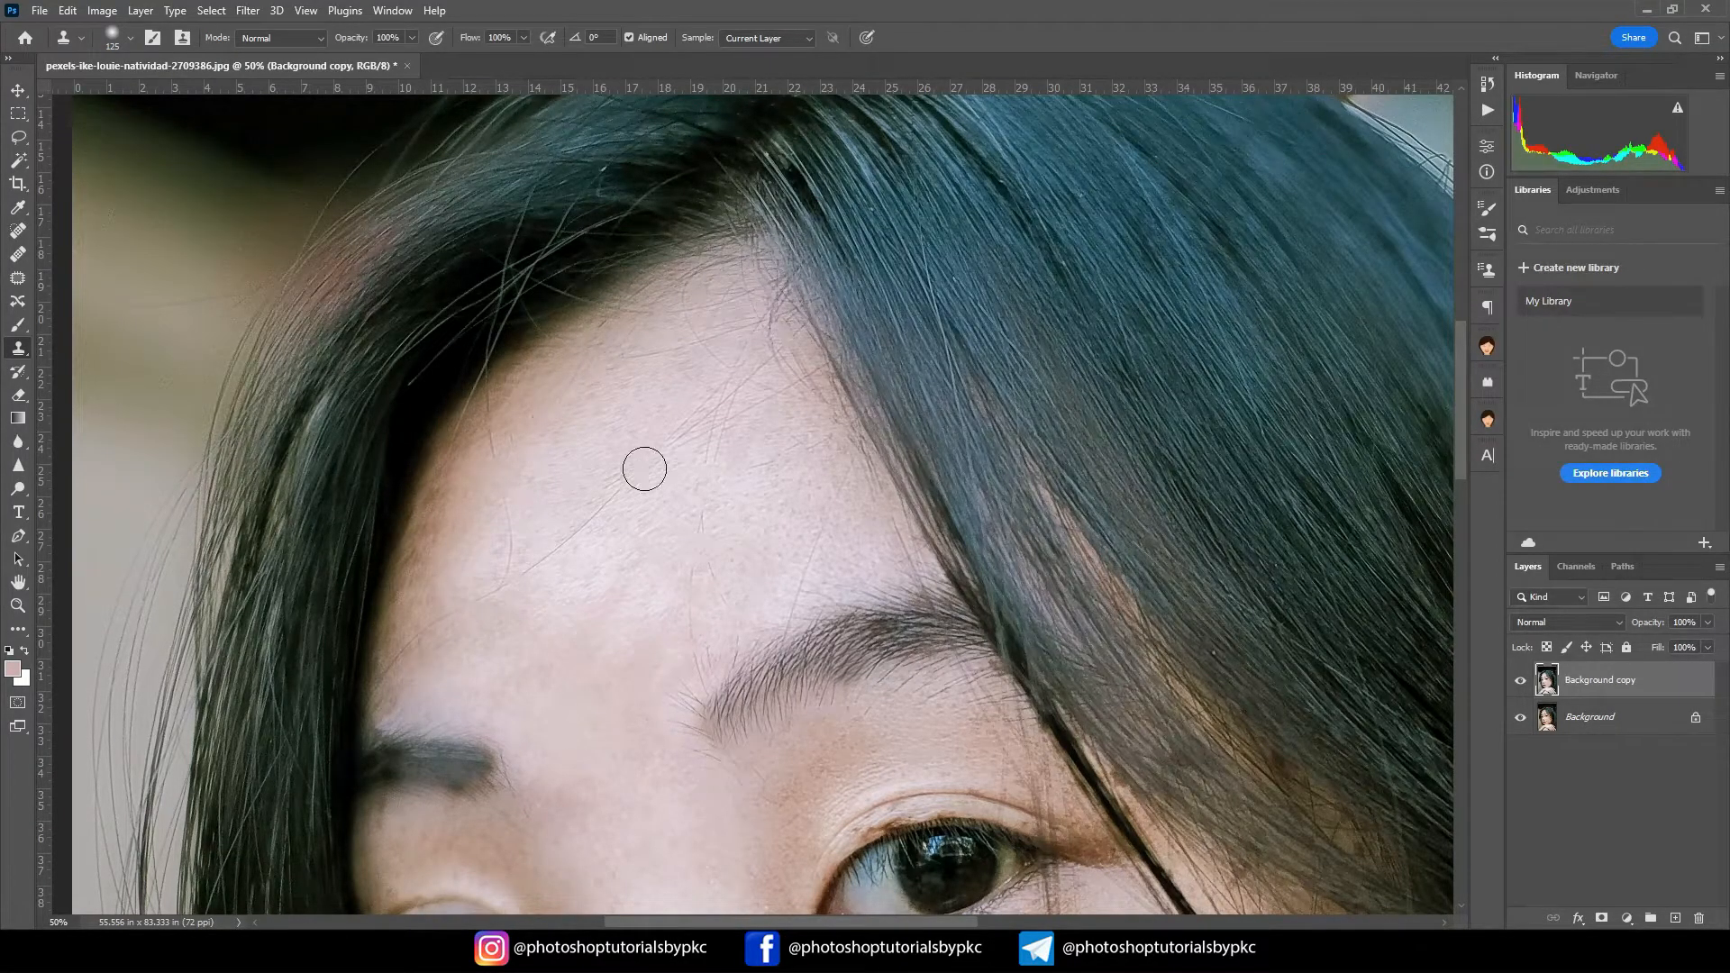
# Step: Patch the two dark spots in the shadowed neck area between the jaw and the hand
pyautogui.hotkey('ctrl', '0')
pyautogui.press('v')
pyautogui.hotkey('ctrl', '+')
pyautogui.hotkey('ctrl', '+')
pyautogui.hotkey('ctrl', '+')
pyautogui.hotkey('ctrl', '+')
pyautogui.moveTo(985, 784); pyautogui.dragTo(573, 137)
pyautogui.hotkey('ctrl', '+')
pyautogui.hotkey('ctrl', '+')
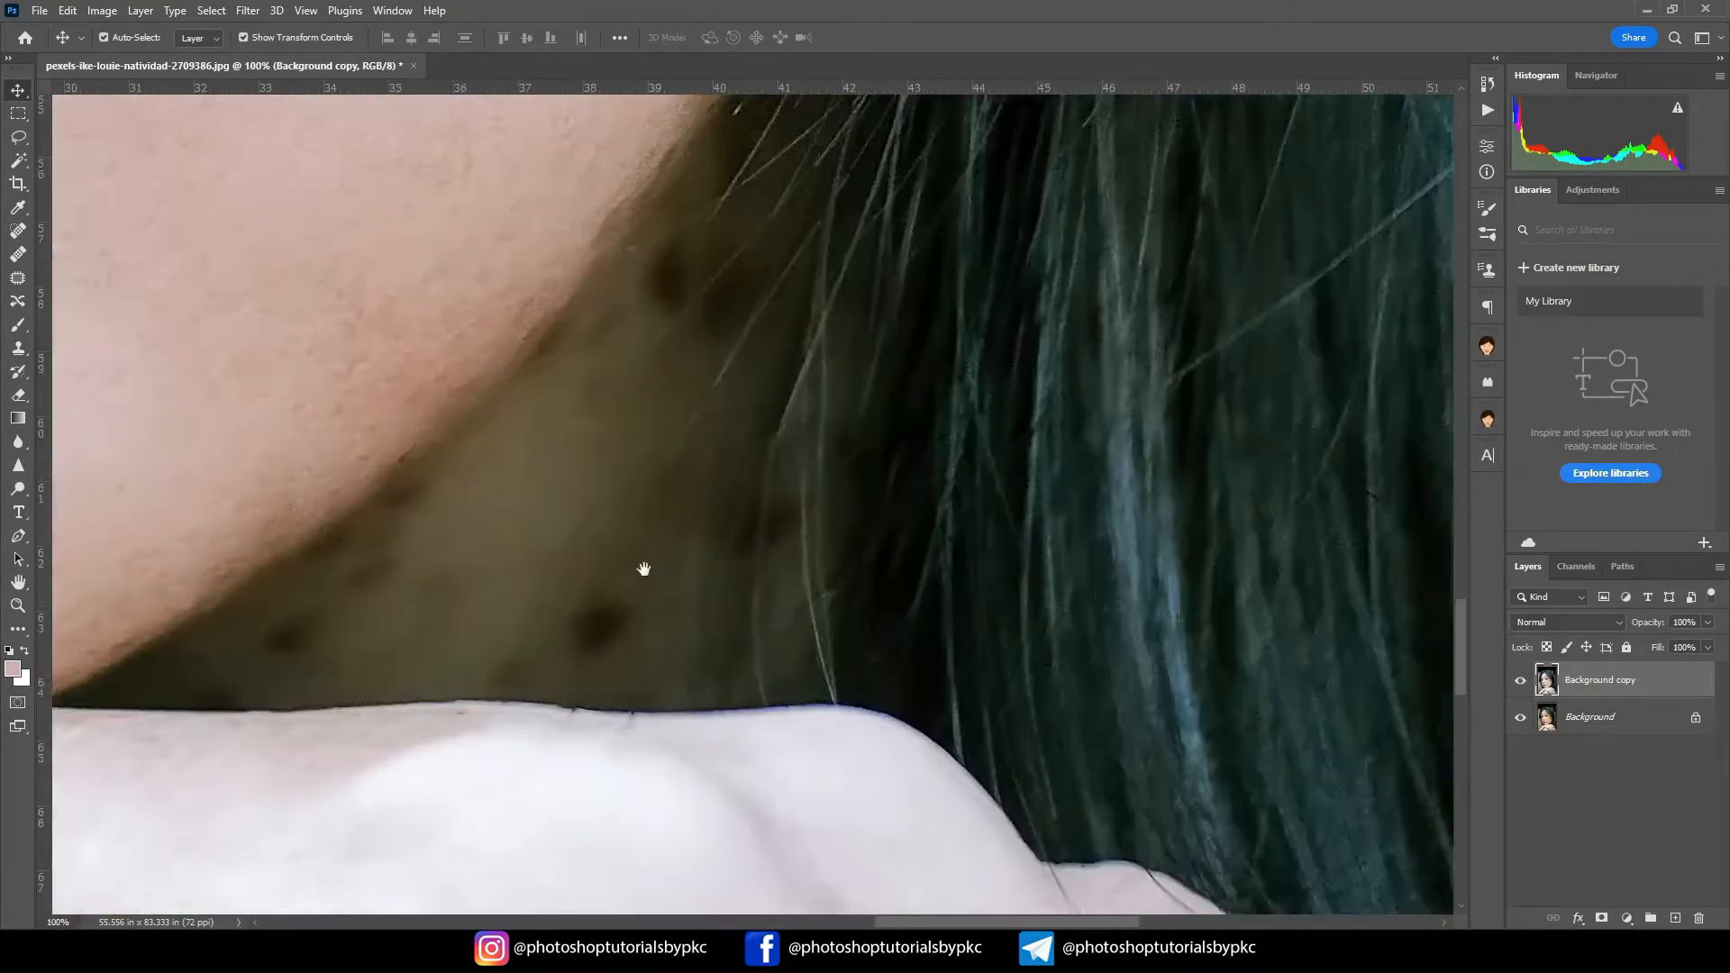
pyautogui.press('j')
pyautogui.moveTo(523, 647); pyautogui.dragTo(532, 634)
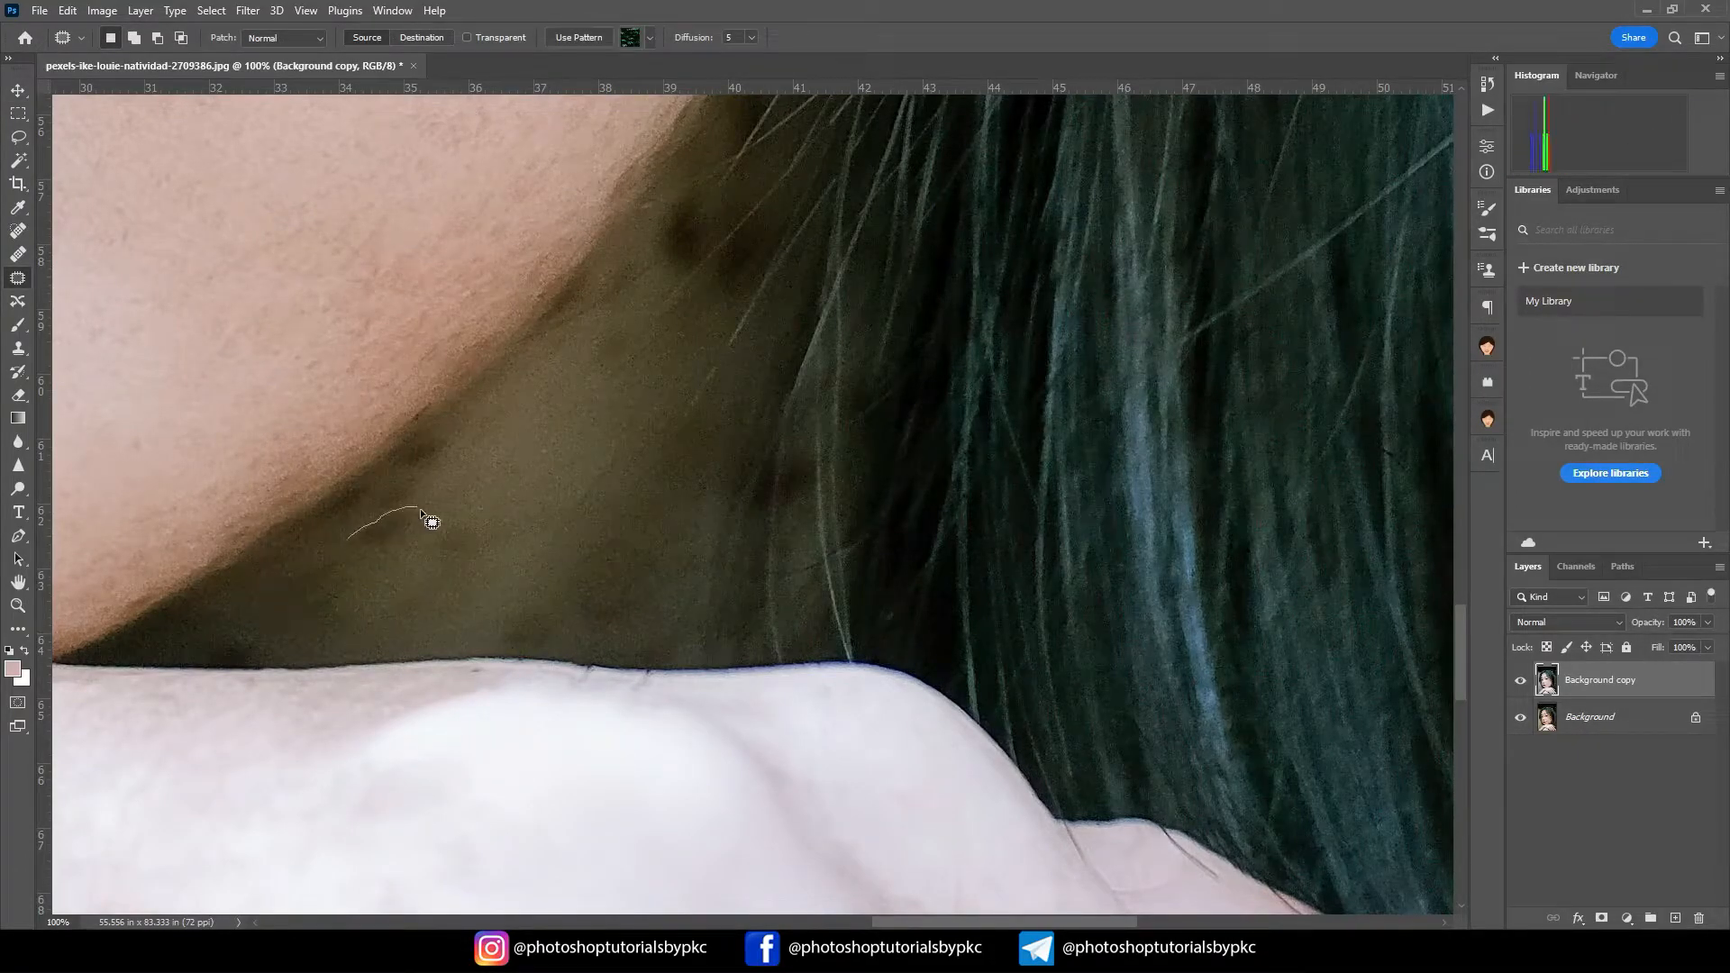
pyautogui.moveTo(414, 506); pyautogui.dragTo(351, 541)
pyautogui.moveTo(386, 529); pyautogui.dragTo(453, 571)
pyautogui.hotkey('ctrl', 'd')
# Step: Patch the dark spot along the jaw edge and fill a selected blemished area in the middle of the neck shadow
pyautogui.moveTo(413, 471); pyautogui.dragTo(399, 465)
pyautogui.moveTo(424, 454); pyautogui.dragTo(485, 447)
pyautogui.hotkey('ctrl', 'd')
pyautogui.moveTo(594, 532); pyautogui.dragTo(559, 594)
pyautogui.hotkey('shift', 'F5')
pyautogui.press('Return')
pyautogui.hotkey('ctrl', 'd')
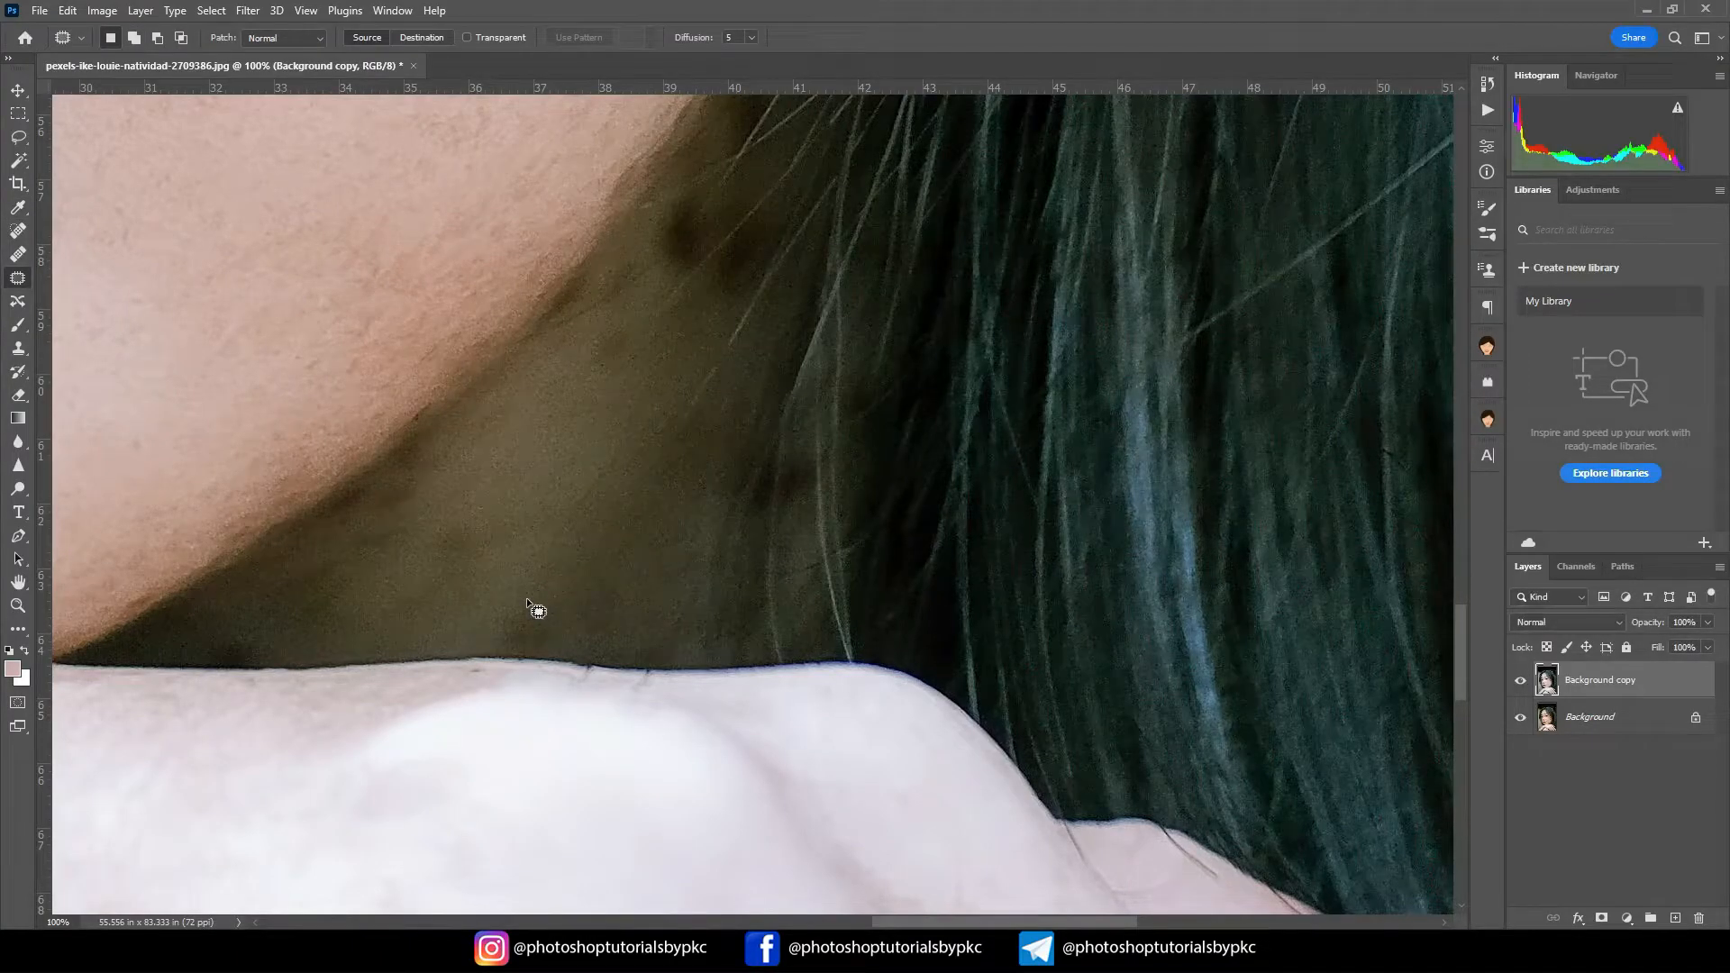
# Step: Patch the dark spot under the jaw beside the hair and compare the retouched layer before and after
pyautogui.moveTo(641, 245); pyautogui.dragTo(674, 292)
pyautogui.moveTo(682, 236); pyautogui.dragTo(649, 278)
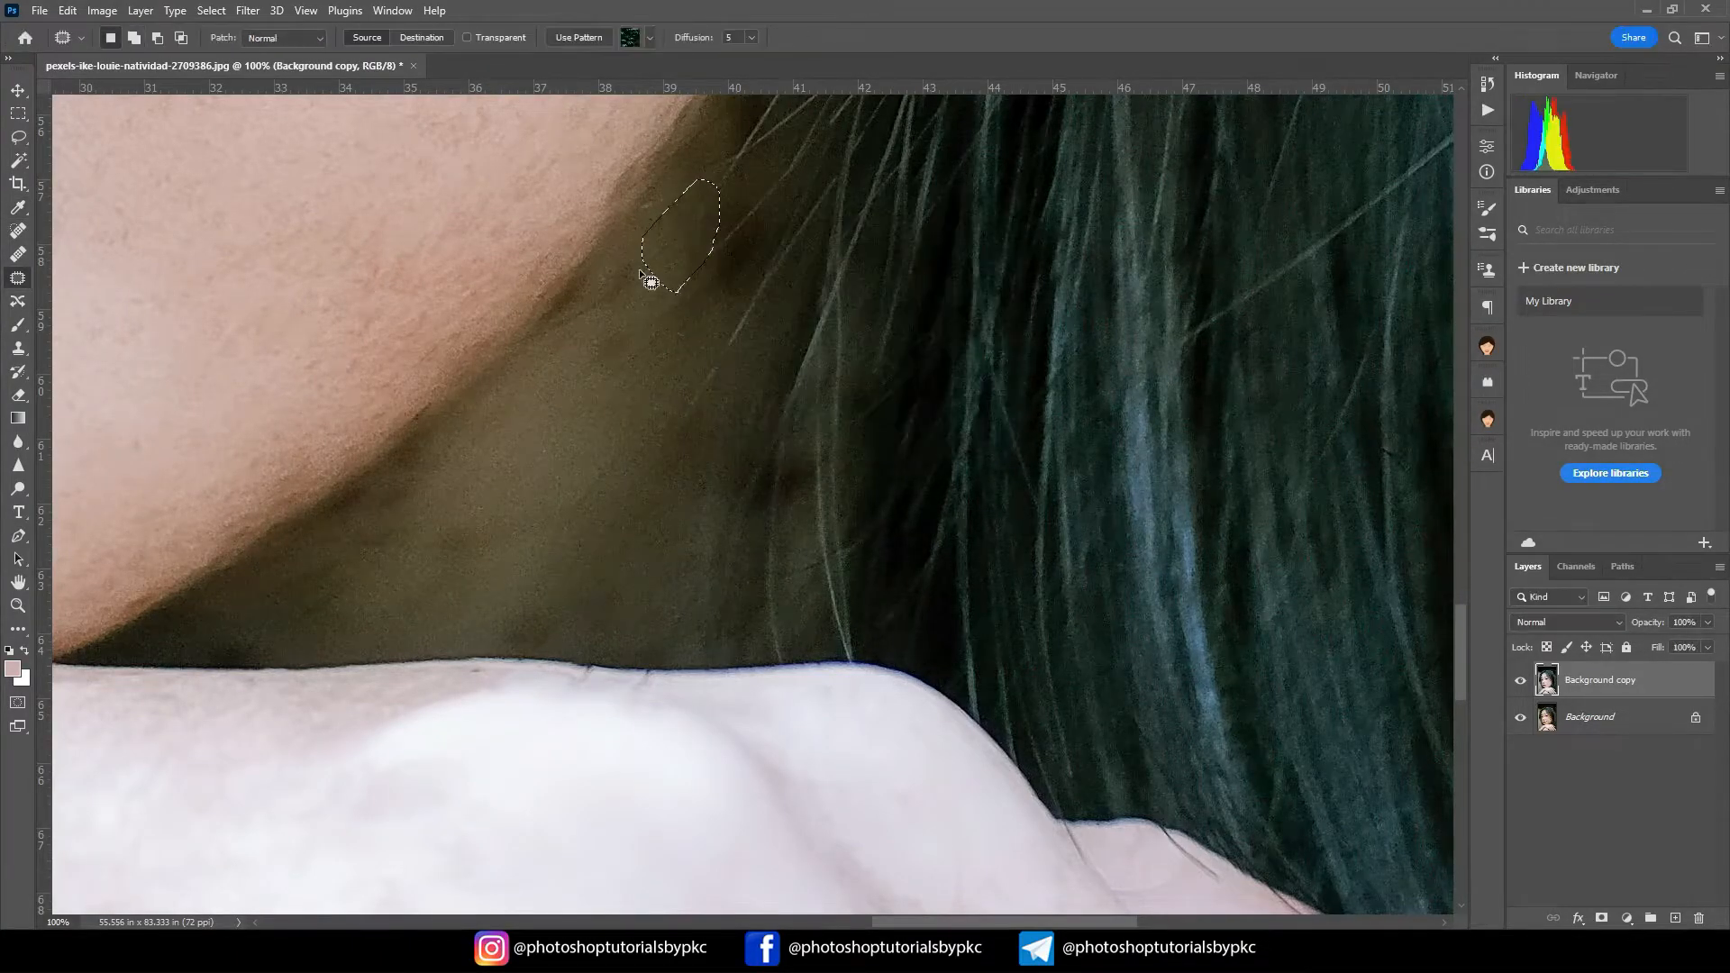
pyautogui.hotkey('ctrl', 'd')
pyautogui.scroll(-7, 672, 386)
pyautogui.click(17, 91)
pyautogui.hotkey('ctrl', '0')
pyautogui.click(1518, 688)
pyautogui.click(1518, 688)
# Step: Add a Color Lookup adjustment layer using the Zed_24.CUBE 3DLUT file
pyautogui.click(1627, 918)
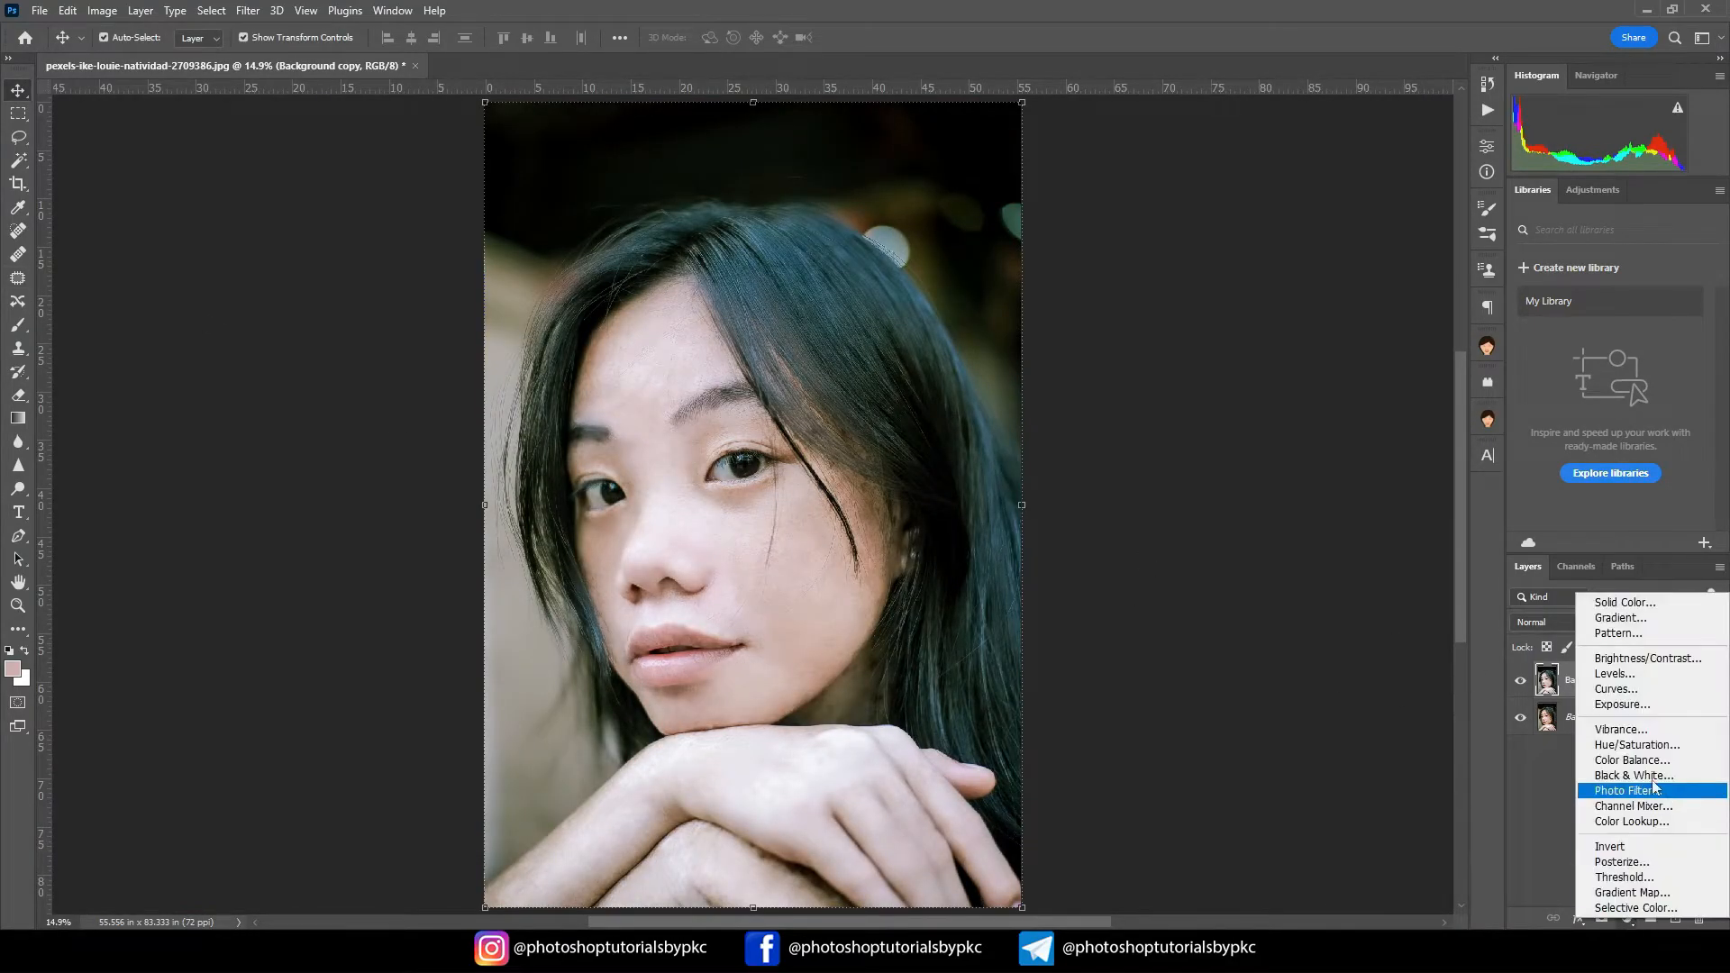
pyautogui.click(1636, 806)
pyautogui.click(1425, 198)
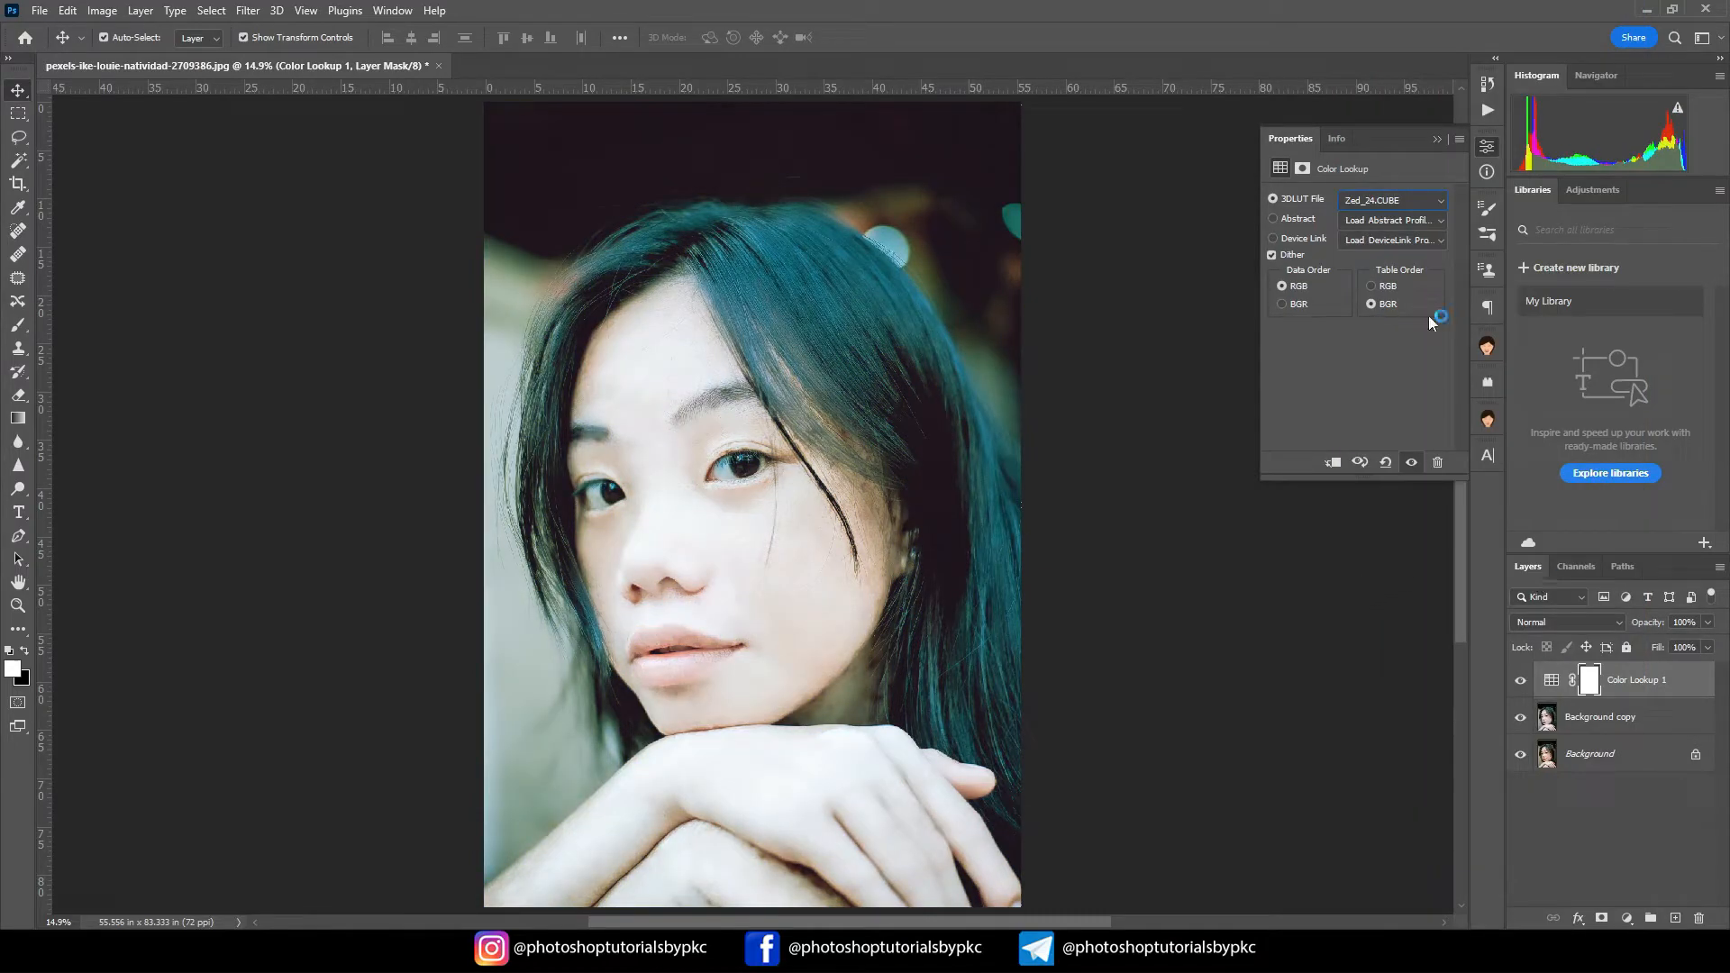
pyautogui.click(1437, 139)
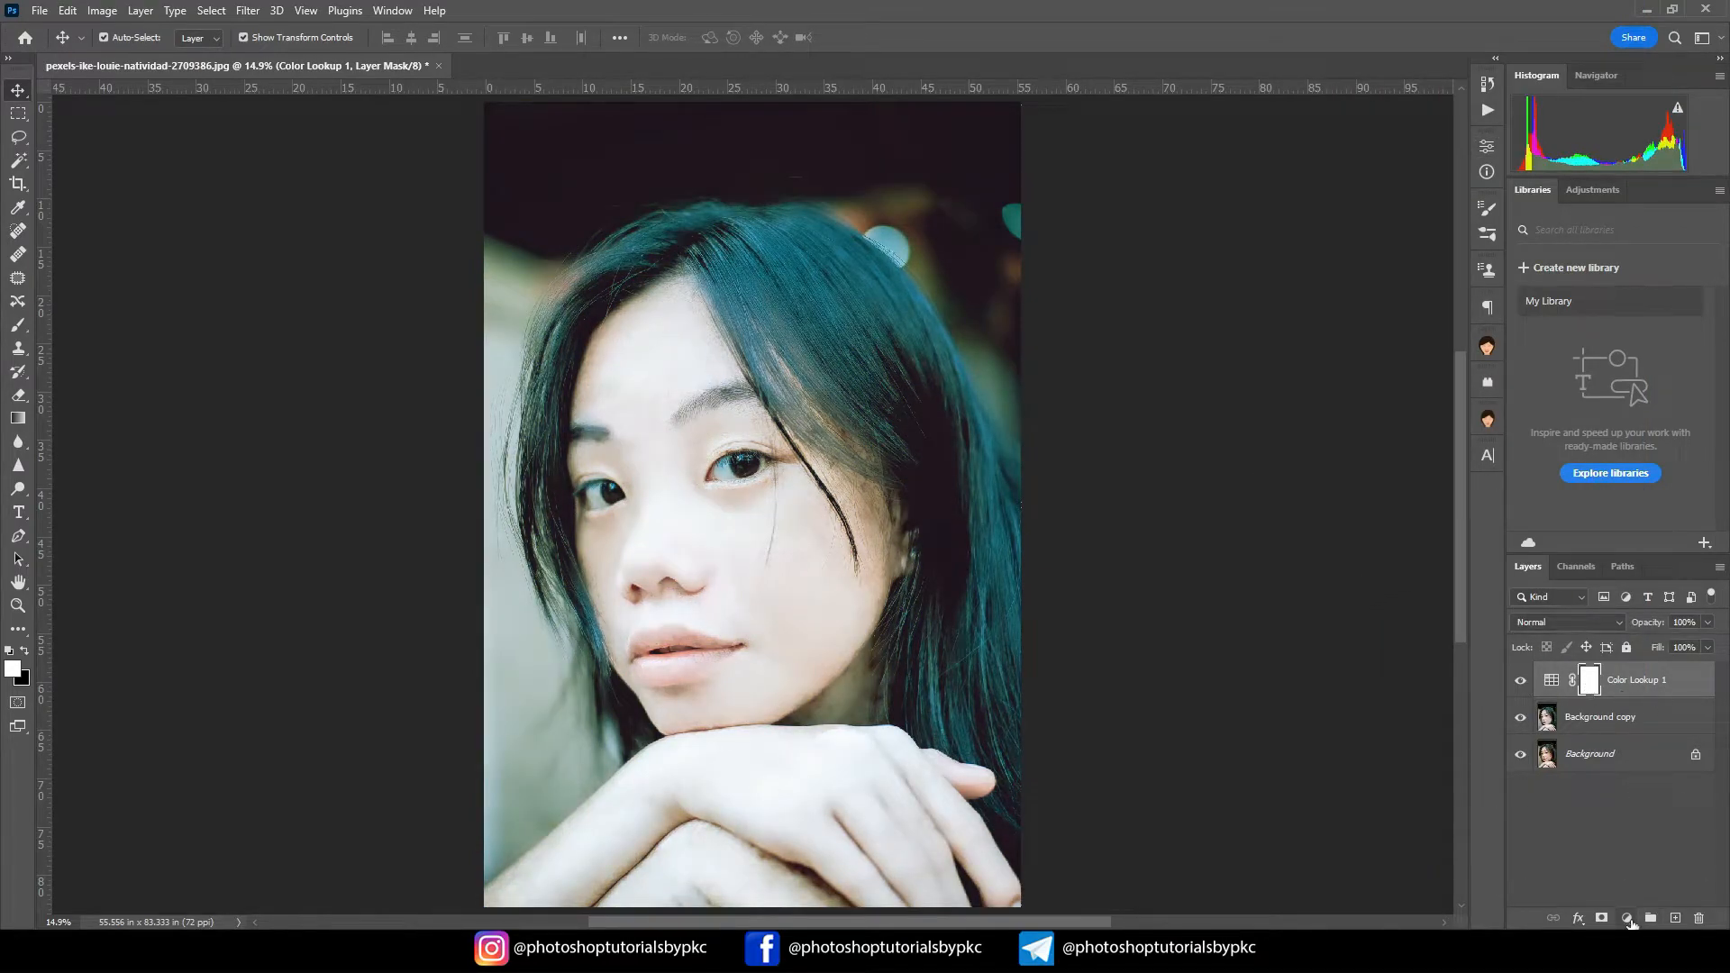
# Step: Add a Brightness/Contrast adjustment layer with Brightness -34 and Contrast 20
pyautogui.click(1627, 918)
pyautogui.click(1640, 667)
pyautogui.moveTo(1358, 247); pyautogui.dragTo(1337, 251)
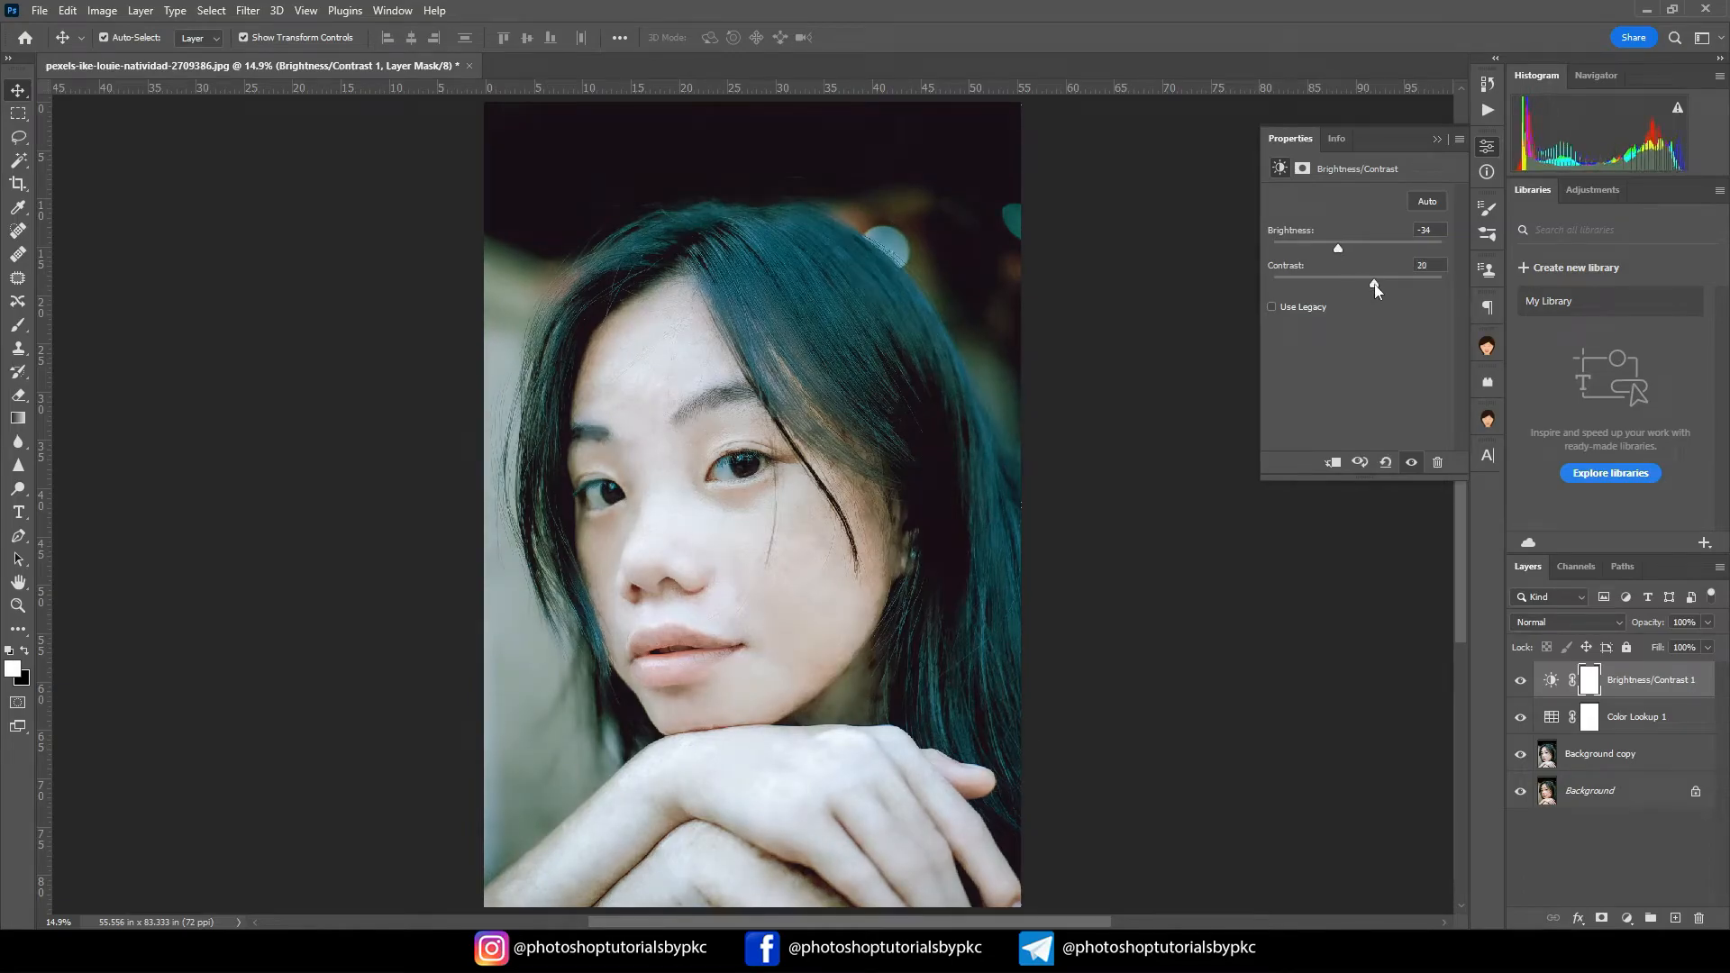
pyautogui.click(1437, 139)
# Step: Group the two adjustment layers with the Background copy layer and compare the group before and after
pyautogui.keyDown('shift'); pyautogui.click(1613, 753); pyautogui.keyUp('shift')
pyautogui.hotkey('ctrl', 'g')
pyautogui.click(1521, 674)
pyautogui.click(1521, 674)
pyautogui.click(103, 13)
pyautogui.click(1359, 667)
pyautogui.click(246, 15)
pyautogui.click(1361, 550)
# Step: Convert the layer group to a smart object and open the Camera Raw filter on it
pyautogui.rightClick(1599, 676)
pyautogui.click(1541, 423)
pyautogui.click(248, 11)
pyautogui.click(291, 159)
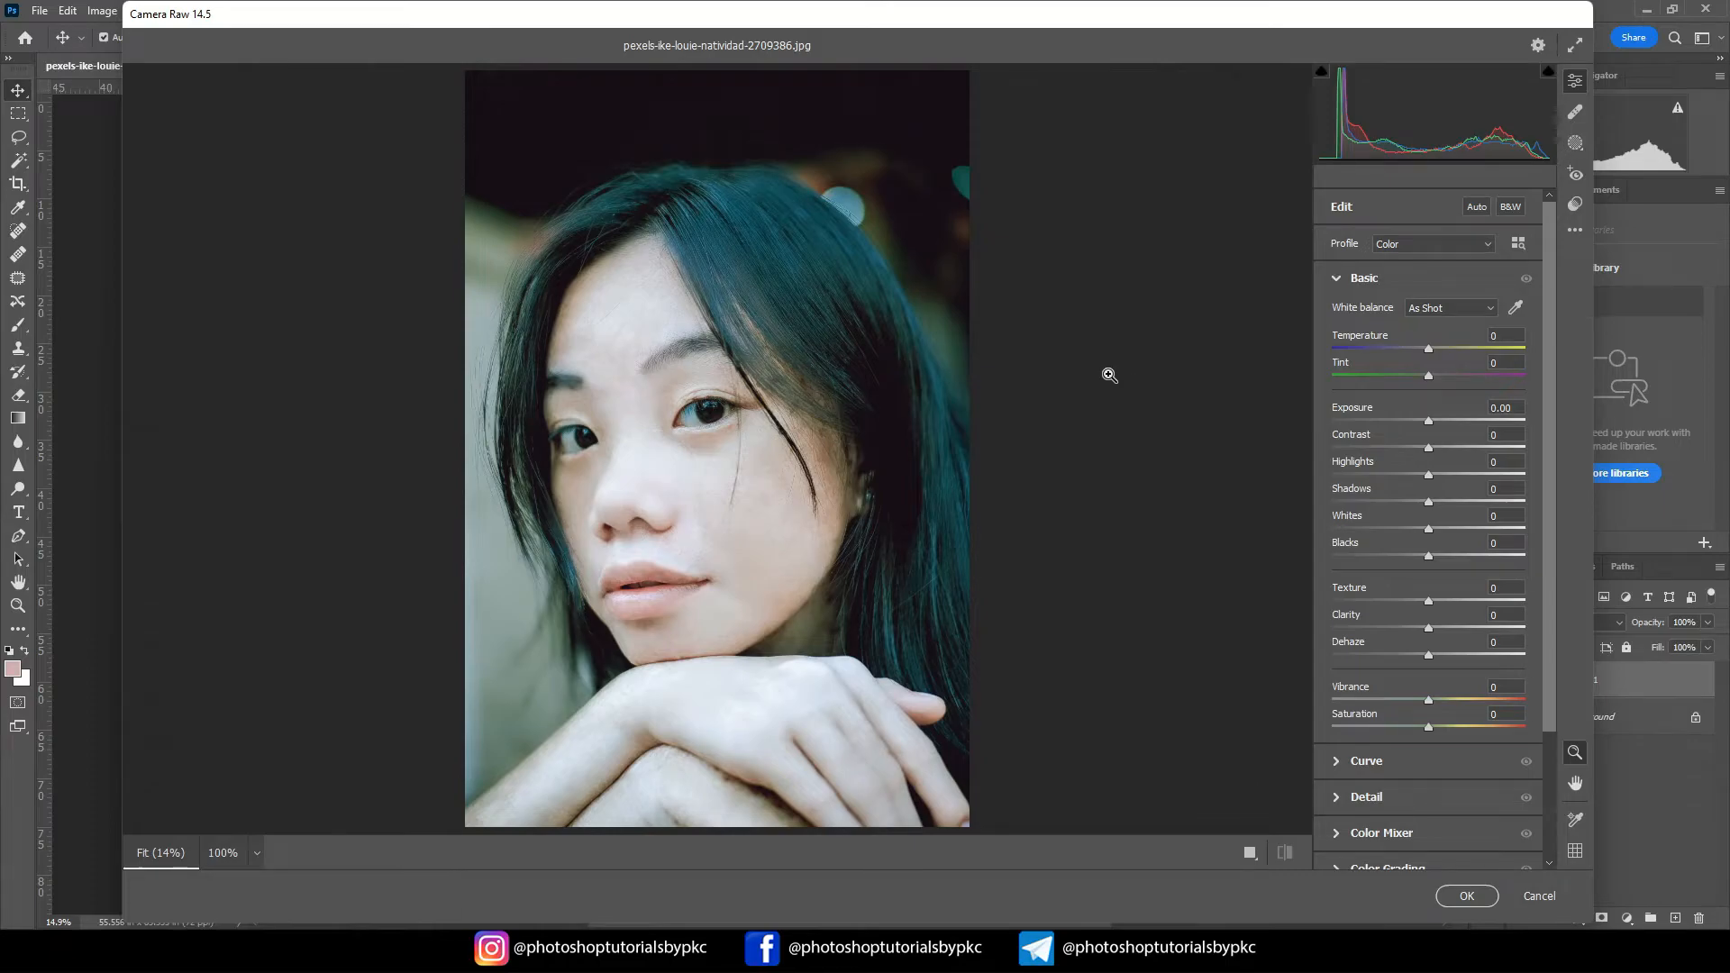
# Step: Set Temperature +7, Tint +10, Contrast +16, Highlights -28, Blacks -21, Dehaze +2, Vibrance +29 and Saturation -7, and apply the filter
pyautogui.moveTo(1418, 483)
pyautogui.mouseDown()
pyautogui.moveTo(1390, 498)
pyautogui.moveTo(1401, 504)
pyautogui.mouseUp()
pyautogui.moveTo(1429, 448); pyautogui.dragTo(1444, 451)
pyautogui.moveTo(1429, 557); pyautogui.dragTo(1407, 559)
pyautogui.moveTo(1435, 352); pyautogui.dragTo(1440, 366)
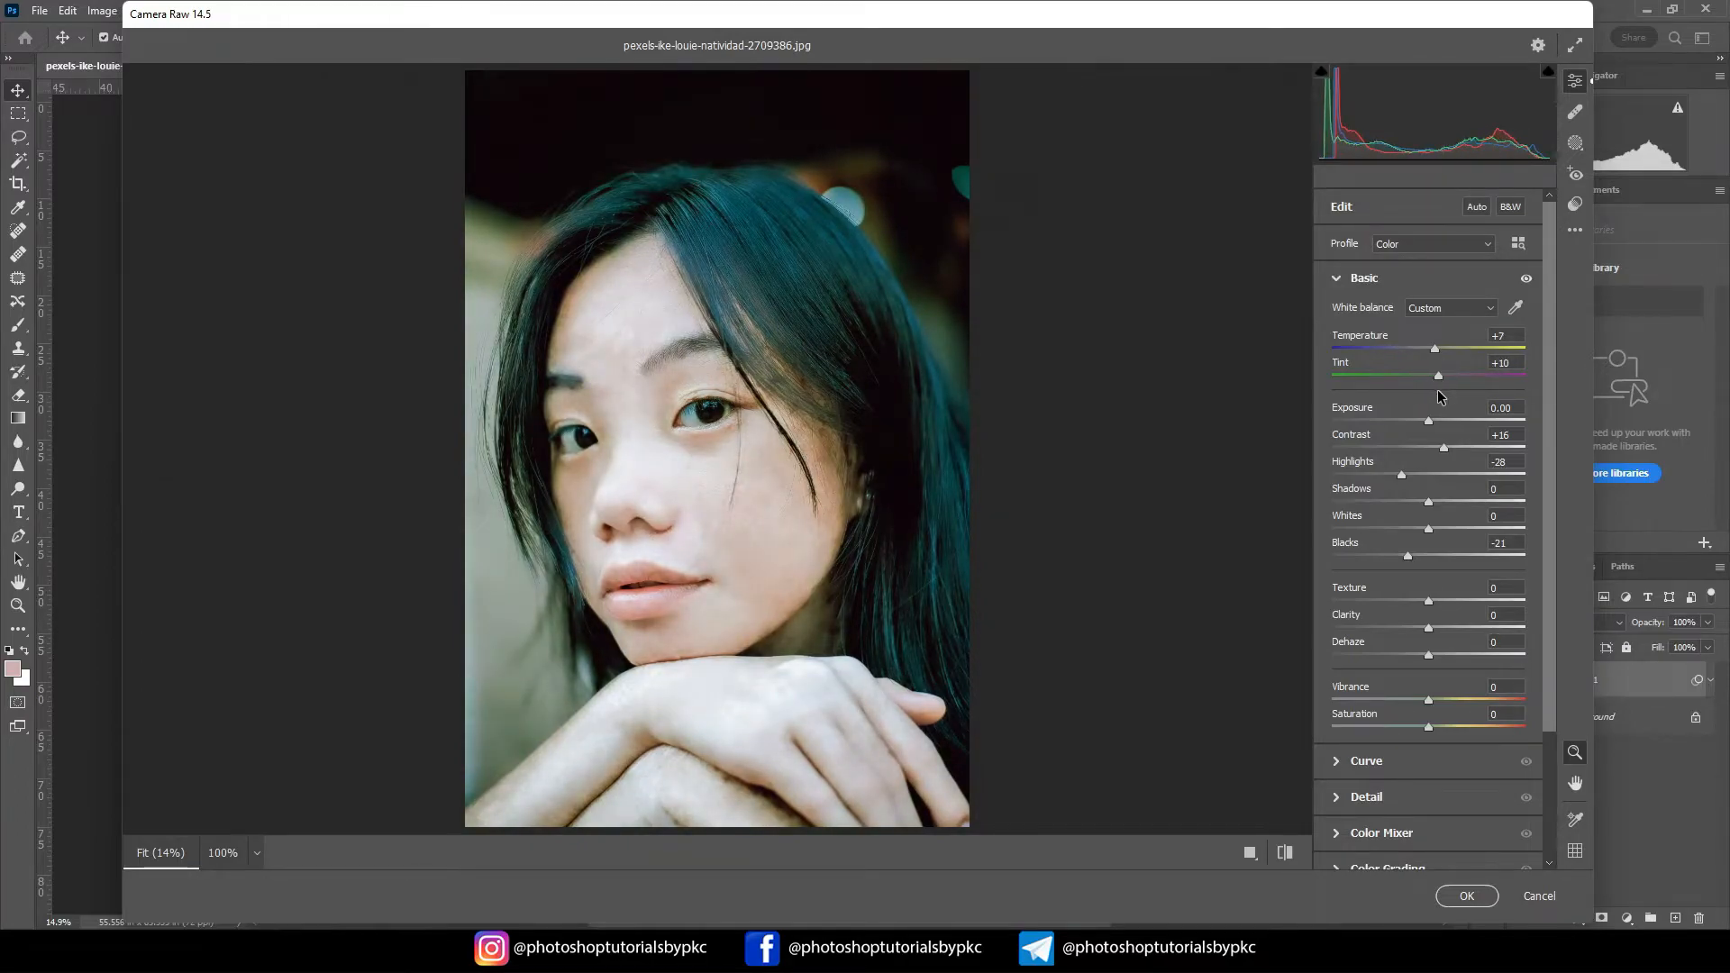
pyautogui.moveTo(1428, 655); pyautogui.dragTo(1423, 731)
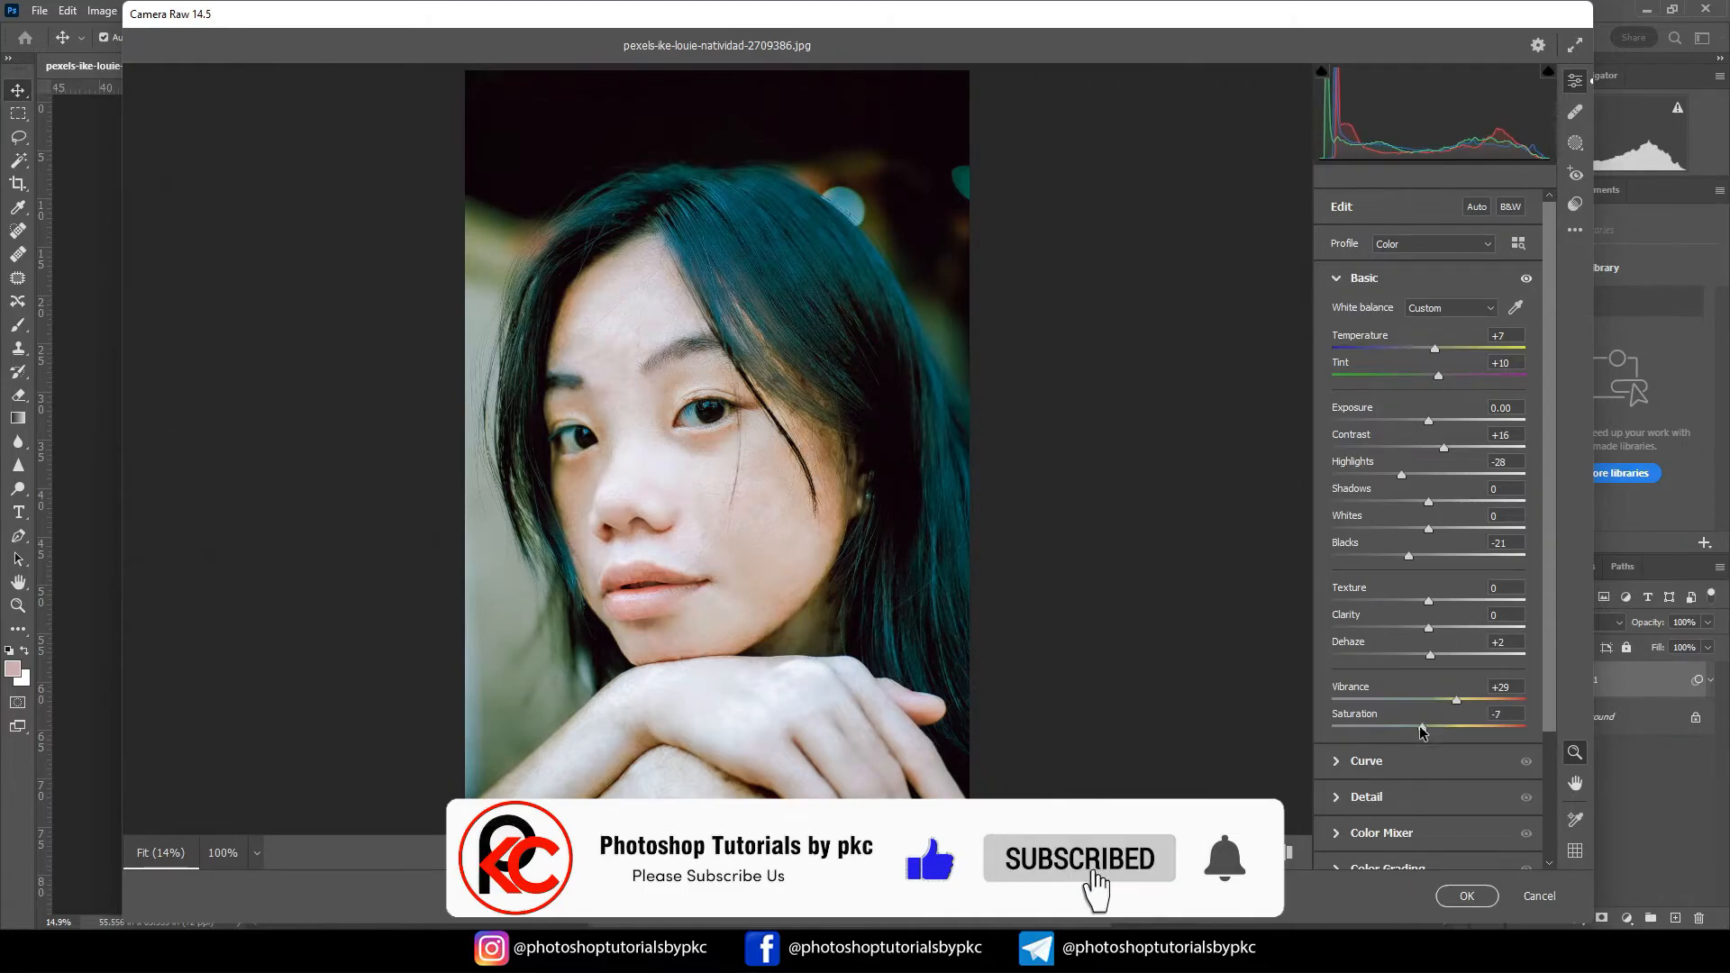
pyautogui.click(1467, 896)
# Step: Apply a Selective Color adjustment to the Blacks range of the smart object
pyautogui.click(102, 10)
pyautogui.moveTo(135, 57)
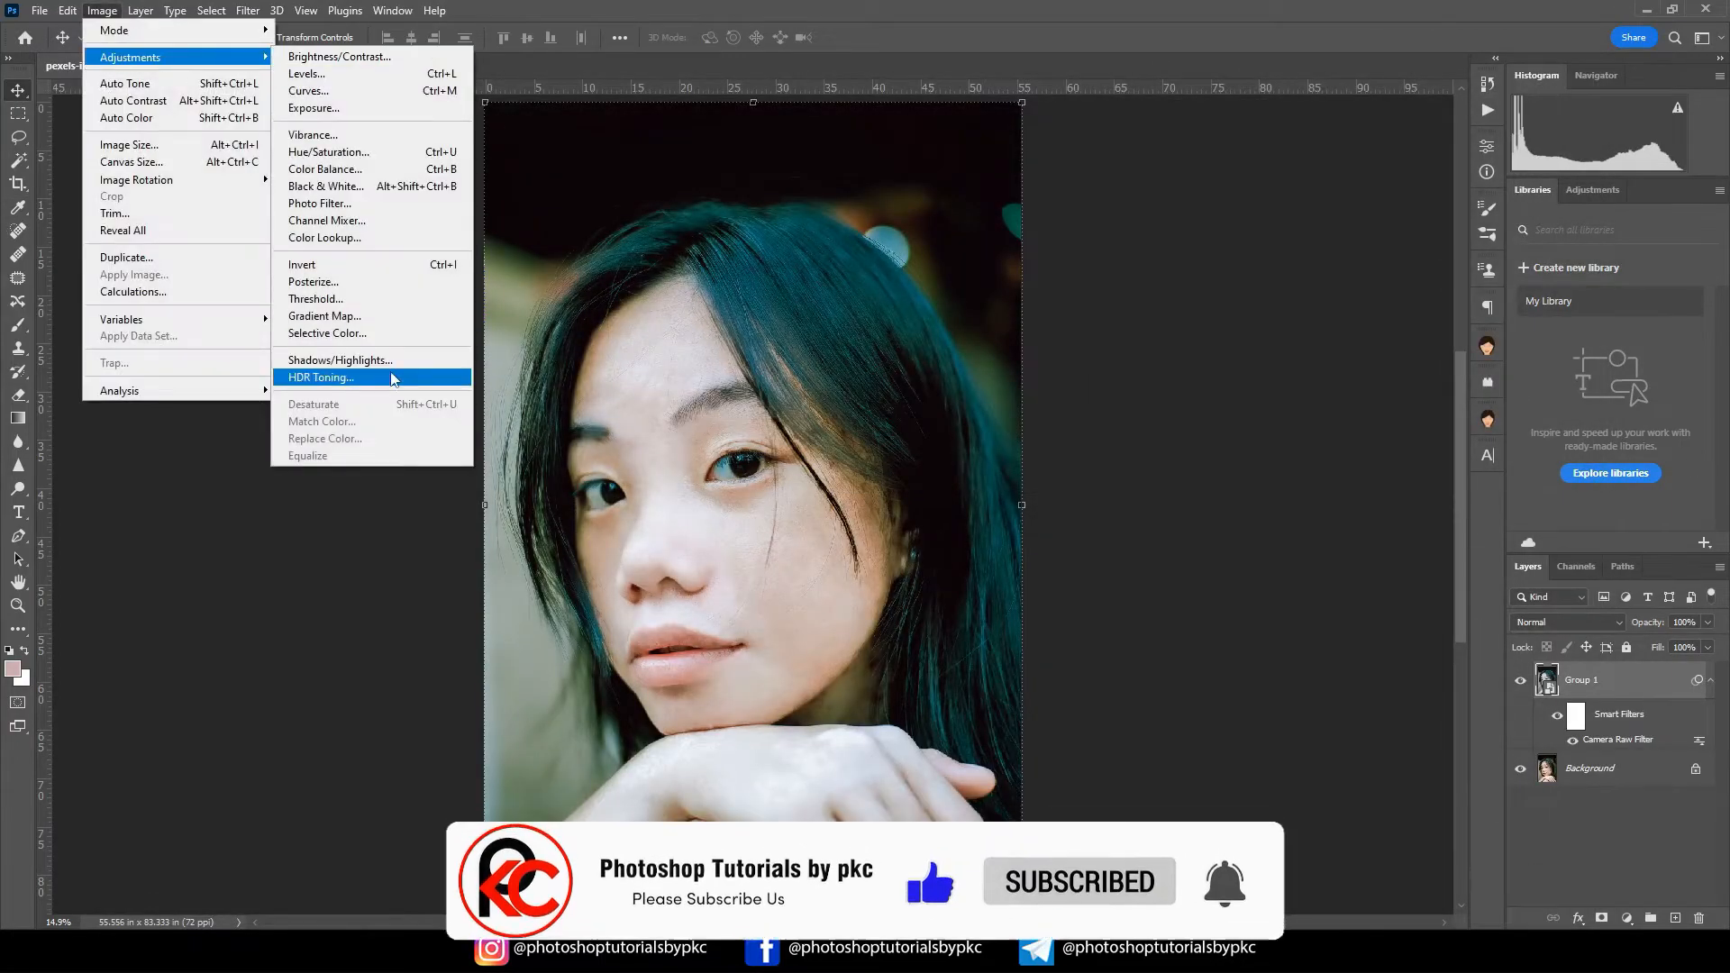
pyautogui.click(327, 332)
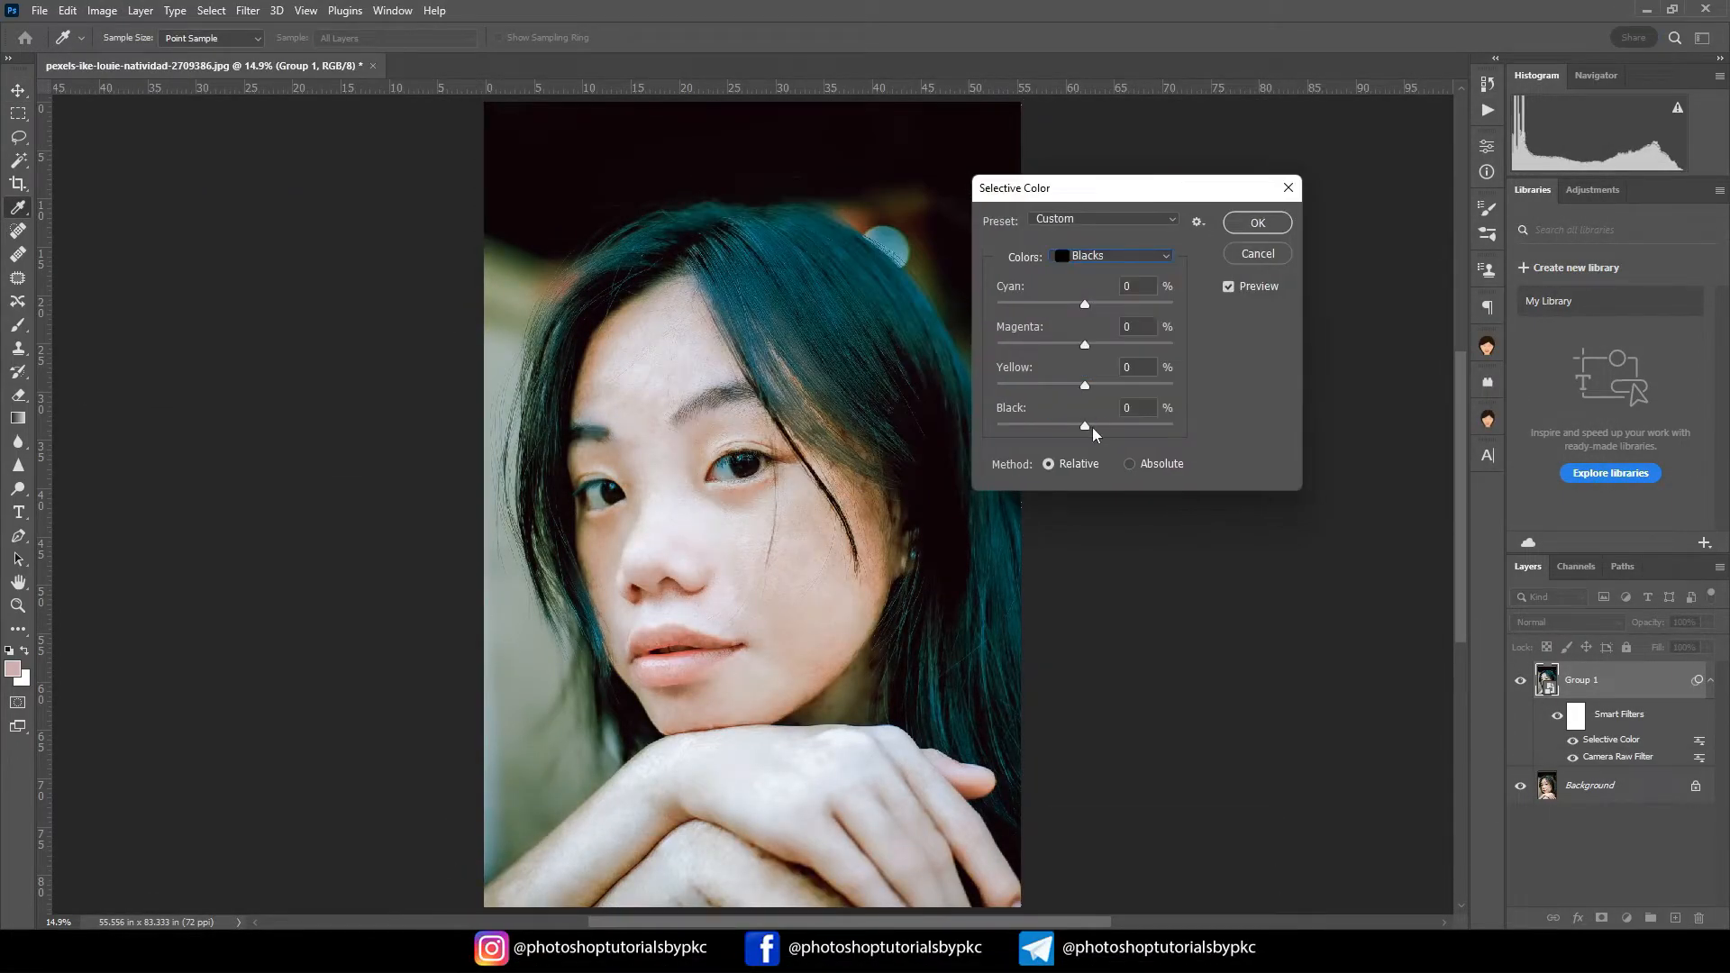
pyautogui.press('Return')
# Step: Rasterize the Group 1 smart object and compare it with the original freckled photo
pyautogui.rightClick(1604, 684)
pyautogui.click(1416, 483)
pyautogui.click(1519, 679)
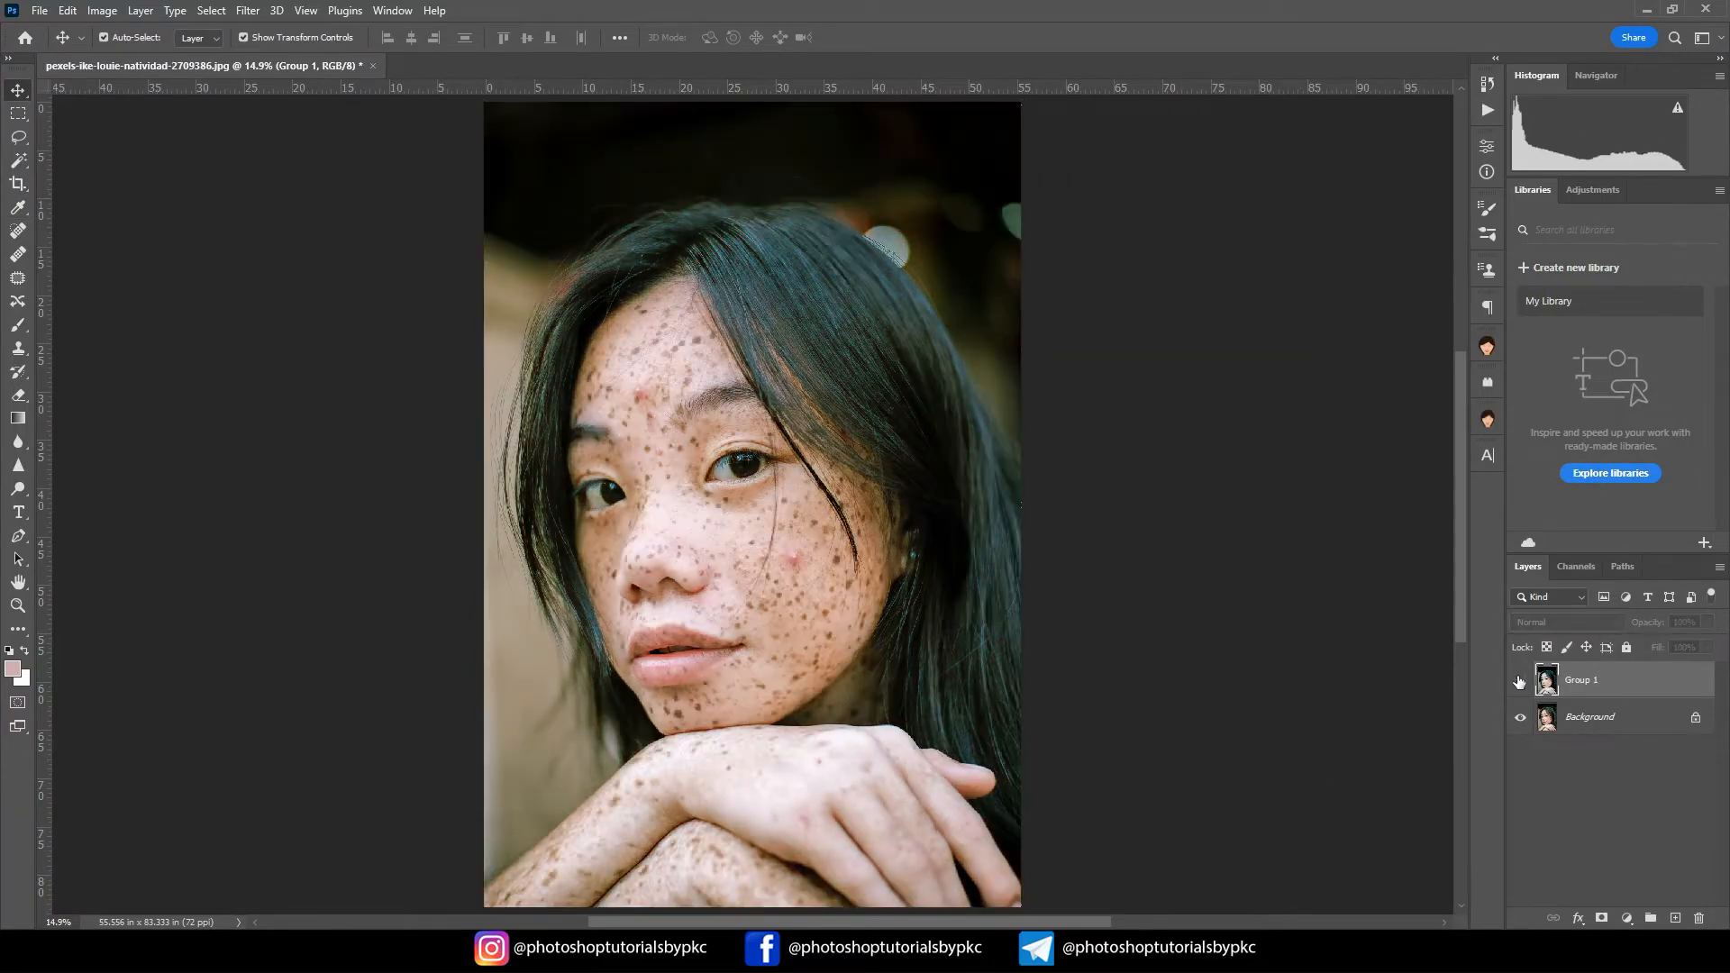
pyautogui.click(1519, 680)
pyautogui.click(1519, 680)
pyautogui.click(1519, 680)
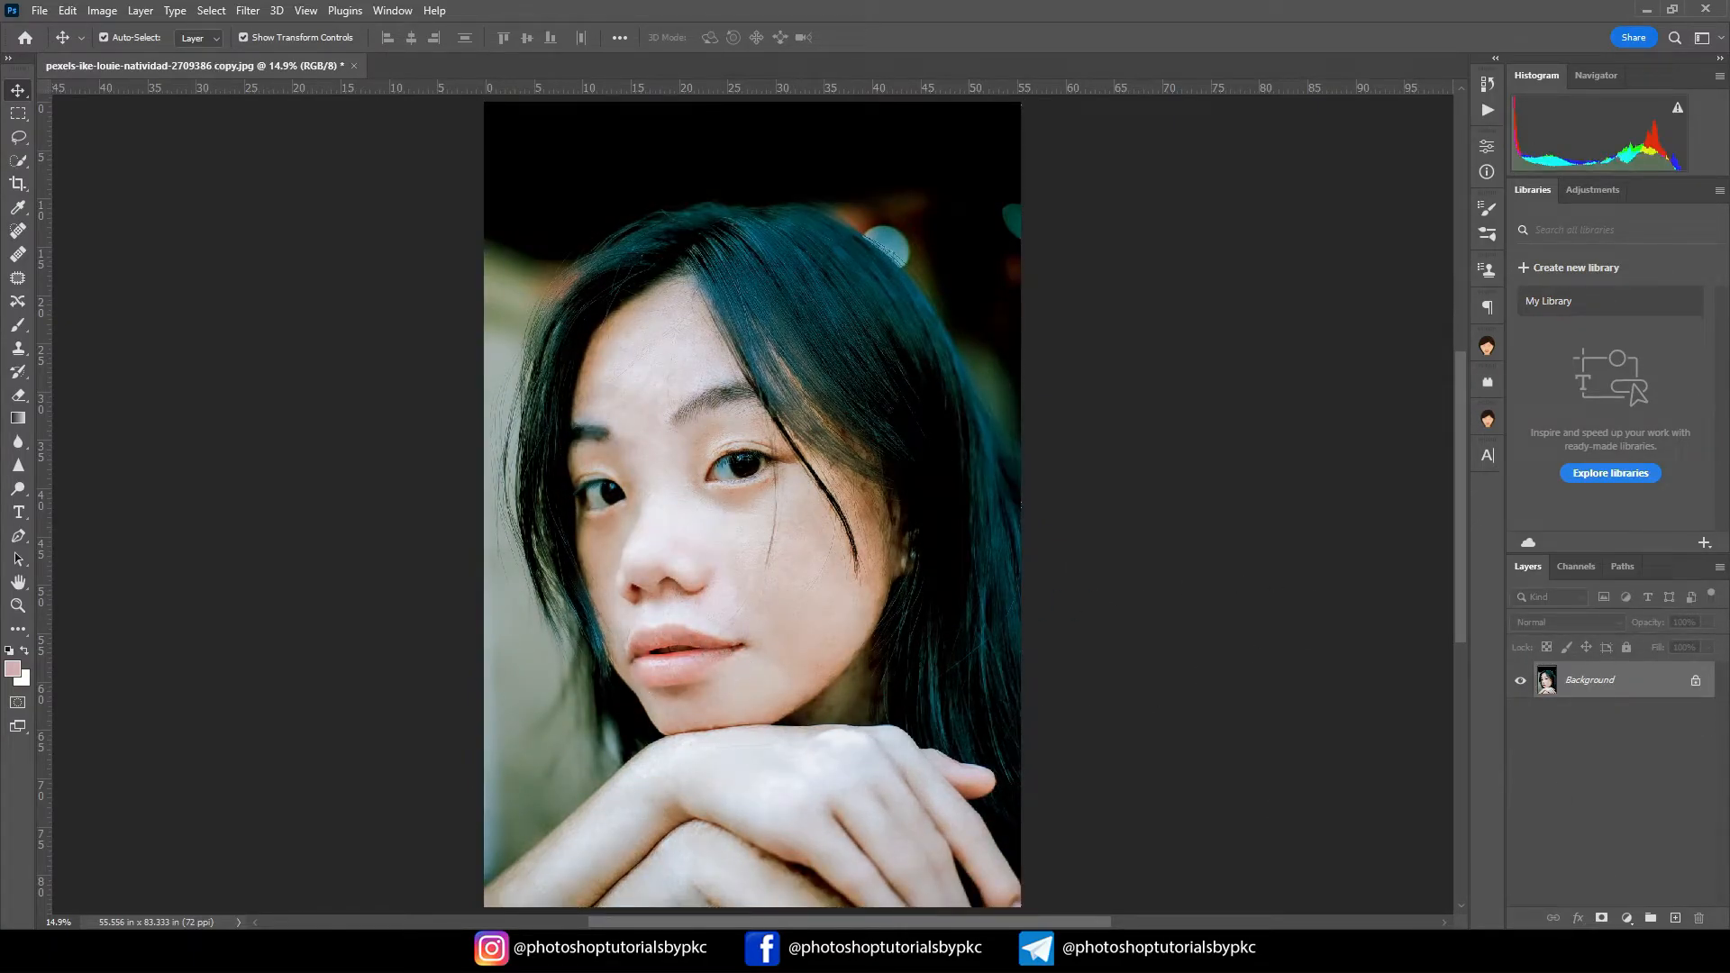
# Step: Add a red Solid Color fill layer above the portrait and set its blend mode to Multiply
pyautogui.press('super+space')
pyautogui.click(1627, 917)
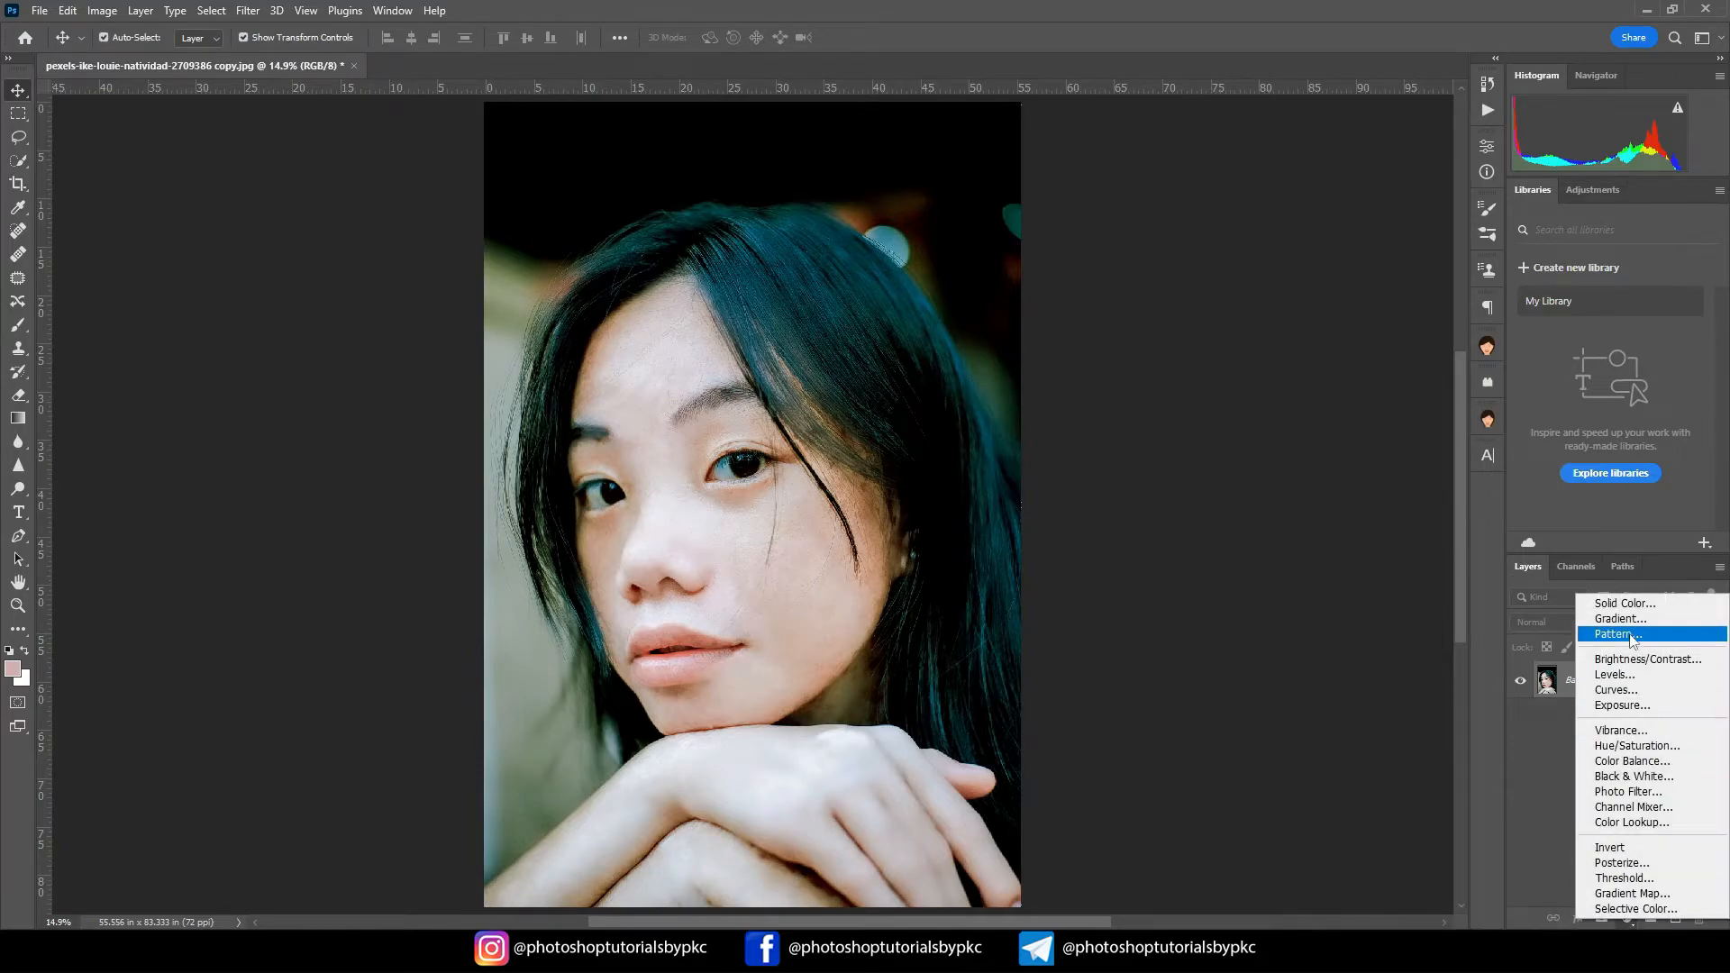
pyautogui.click(1605, 600)
pyautogui.click(1463, 395)
pyautogui.click(1662, 341)
pyautogui.click(1600, 624)
pyautogui.click(1537, 550)
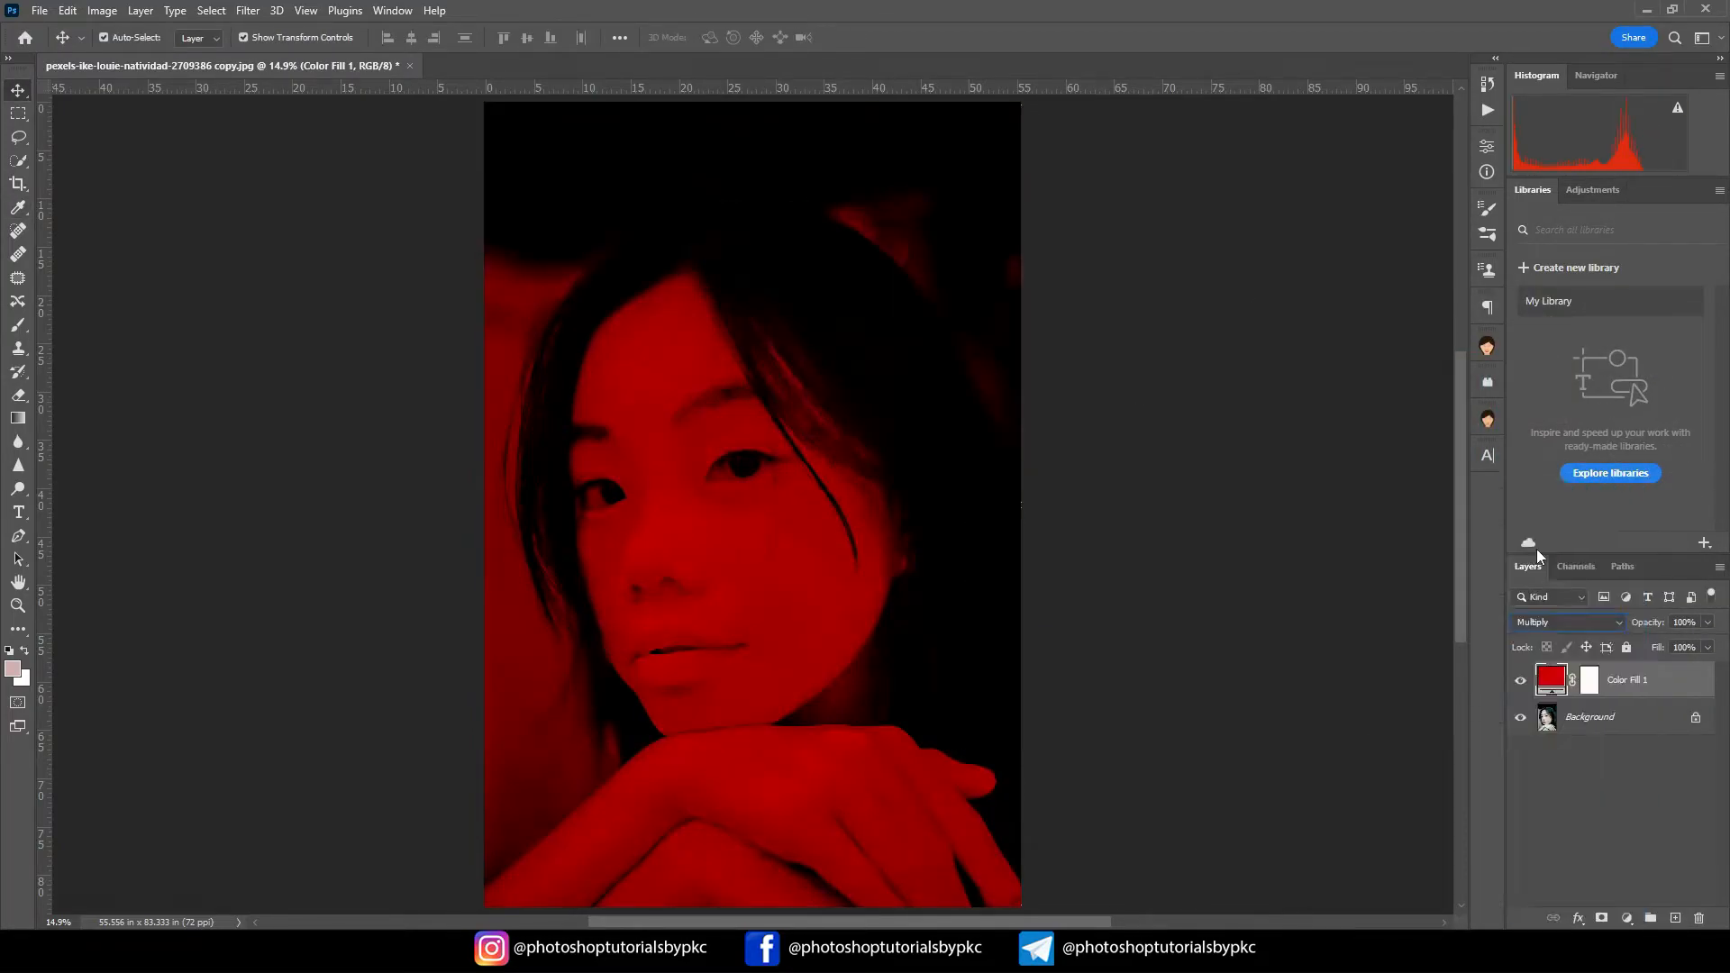
# Step: Invert the red fill layer's mask and paint white on it with a small brush over both lips
pyautogui.click(1588, 679)
pyautogui.hotkey('ctrl', 'i')
pyautogui.scroll(6, 676, 658)
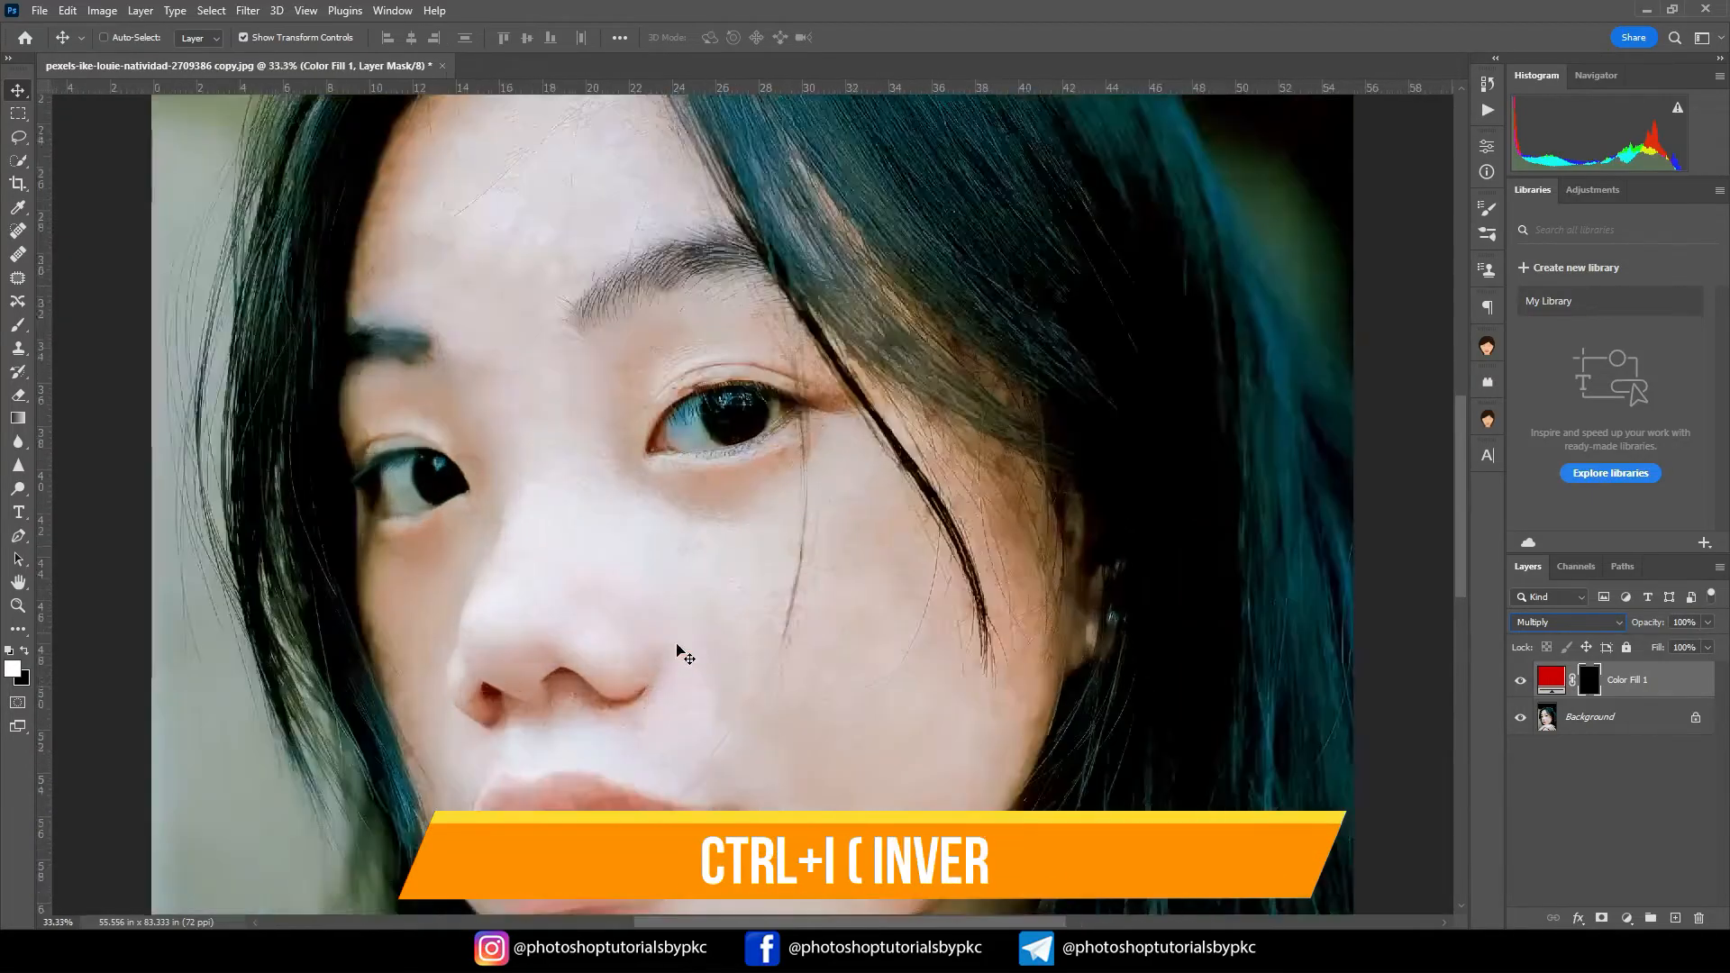
pyautogui.press('b')
pyautogui.press('[')
pyautogui.press('[')
pyautogui.press('[')
pyautogui.press('[')
pyautogui.press('[')
pyautogui.press('[')
pyautogui.press('[')
pyautogui.press('[')
pyautogui.press('[')
pyautogui.press('[')
pyautogui.press('[')
pyautogui.moveTo(683, 543)
pyautogui.mouseDown()
pyautogui.moveTo(710, 467)
pyautogui.moveTo(856, 446)
pyautogui.moveTo(1036, 495)
pyautogui.moveTo(927, 585)
pyautogui.moveTo(714, 618)
pyautogui.moveTo(747, 549)
pyautogui.moveTo(910, 532)
pyautogui.moveTo(793, 585)
pyautogui.moveTo(713, 569)
pyautogui.mouseUp()
pyautogui.moveTo(877, 495); pyautogui.dragTo(807, 473)
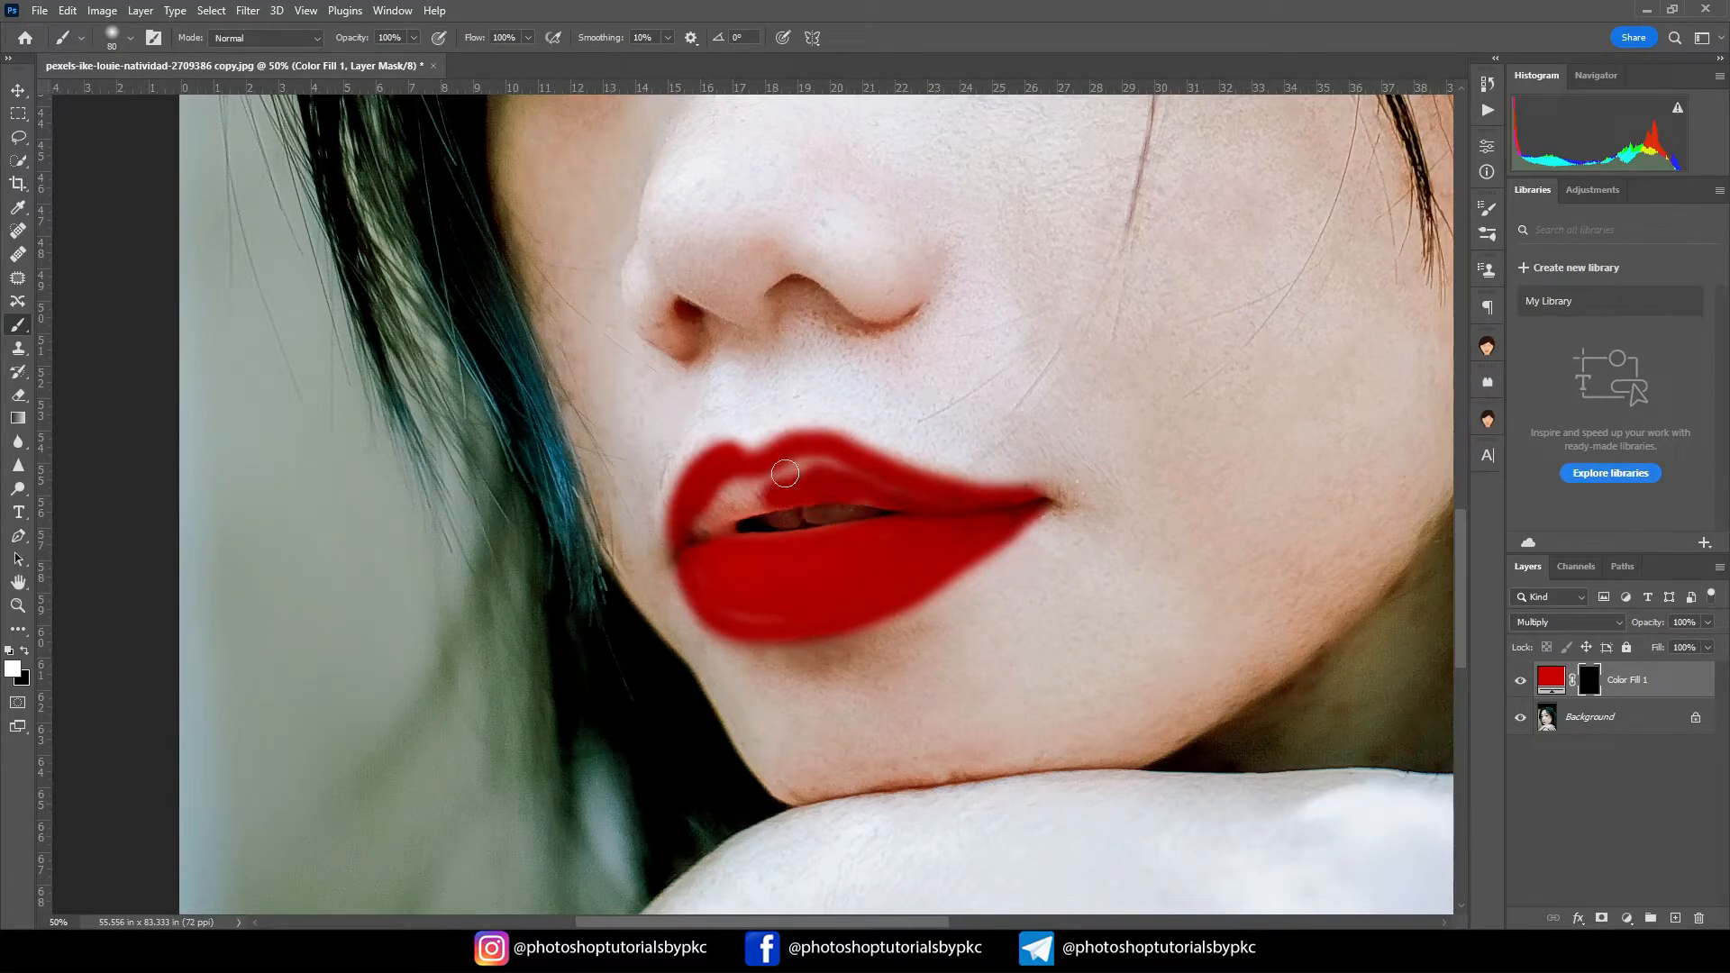
# Step: Let the lip highlights show through the red fill with Blend If and slightly feather the fill's mask
pyautogui.click(1577, 918)
pyautogui.click(1599, 745)
pyautogui.moveTo(1498, 507); pyautogui.dragTo(1413, 508)
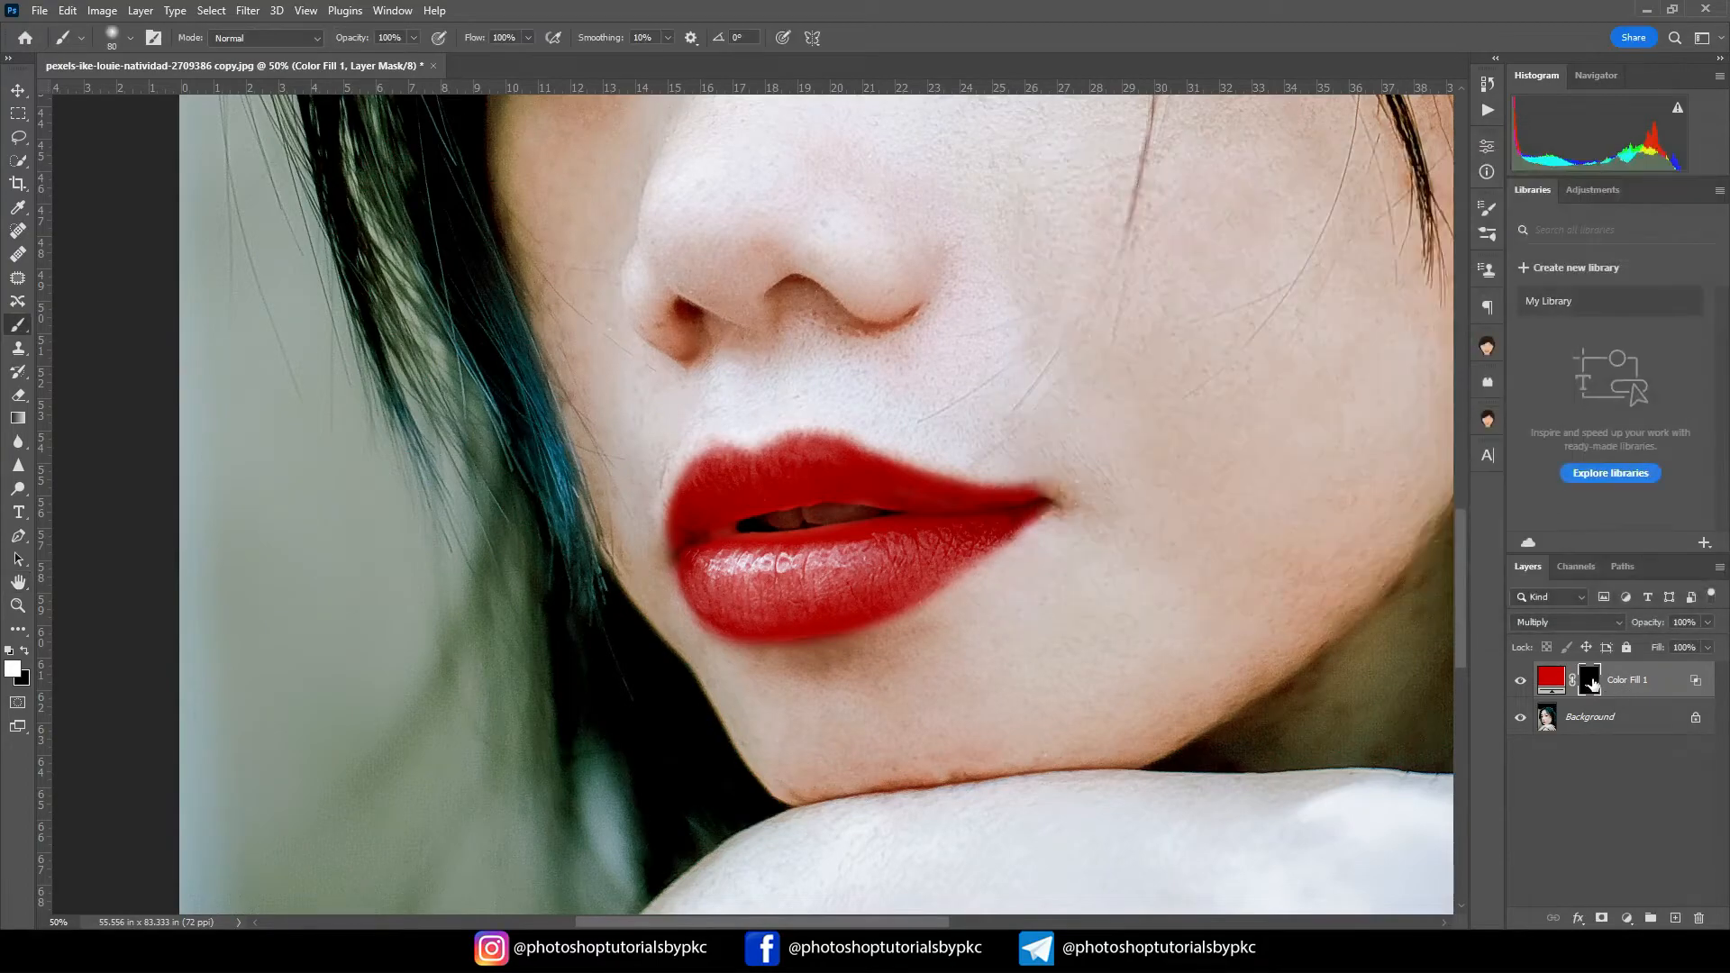
pyautogui.doubleClick(1588, 681)
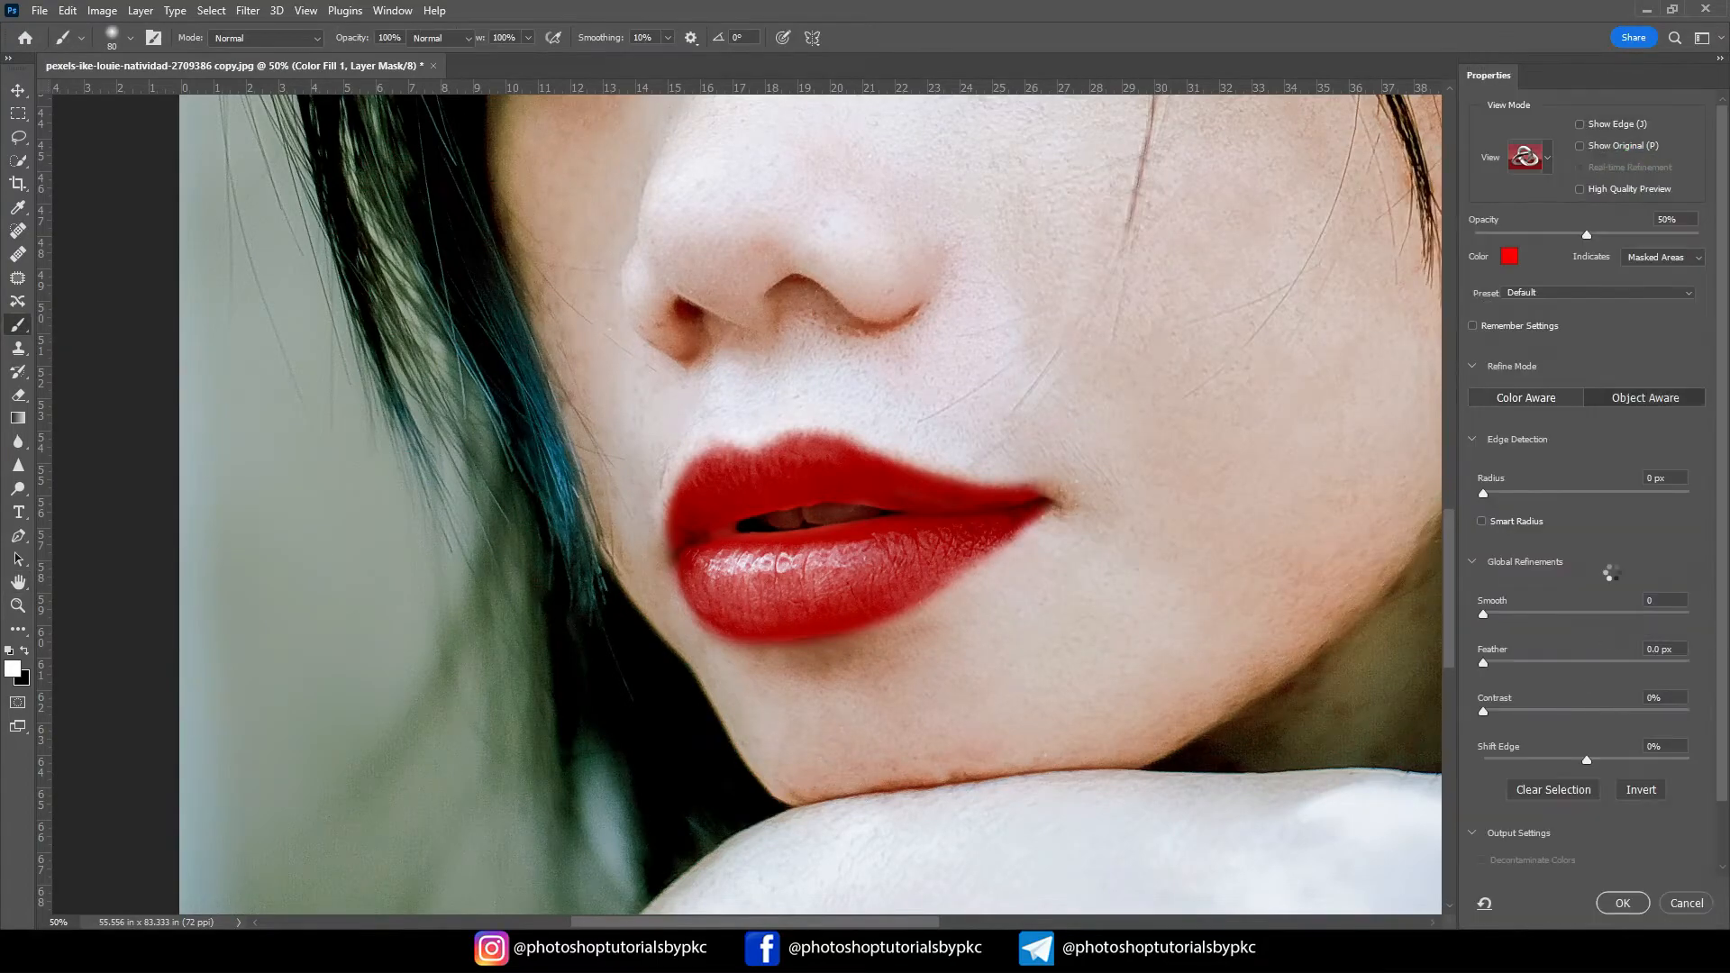
pyautogui.moveTo(1483, 664); pyautogui.dragTo(1492, 668)
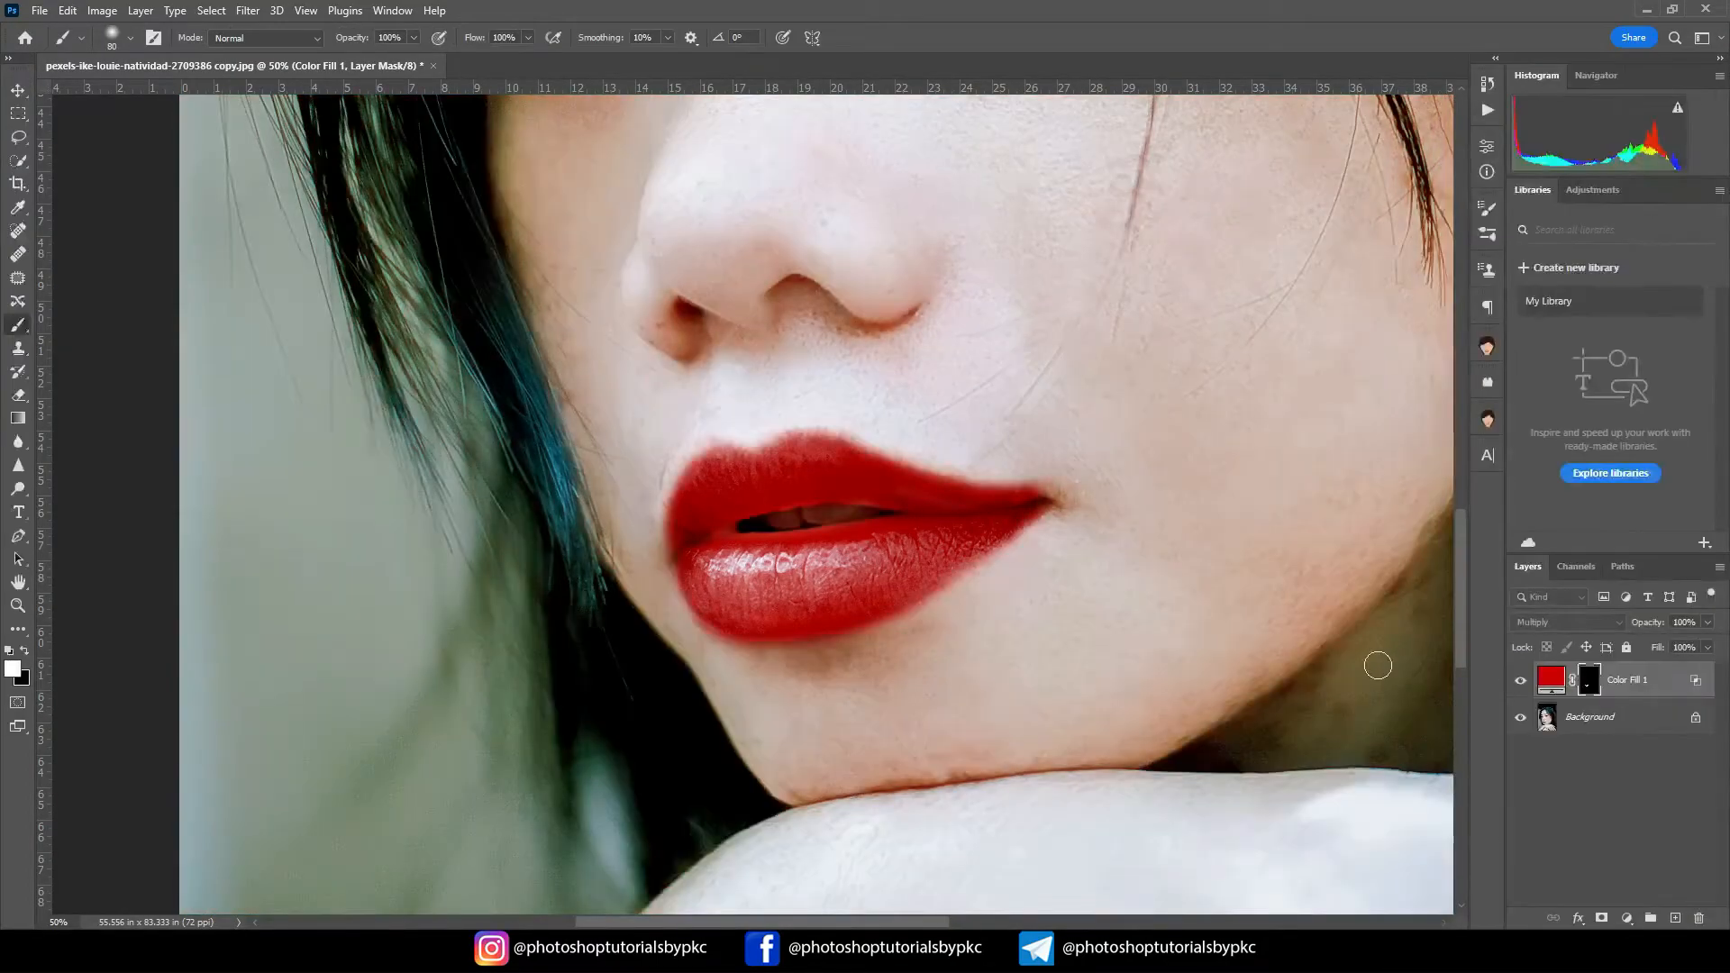
# Step: Lower the opacity of the red lip fill layer and compare the lips before and after
pyautogui.hotkey('ctrl', '0')
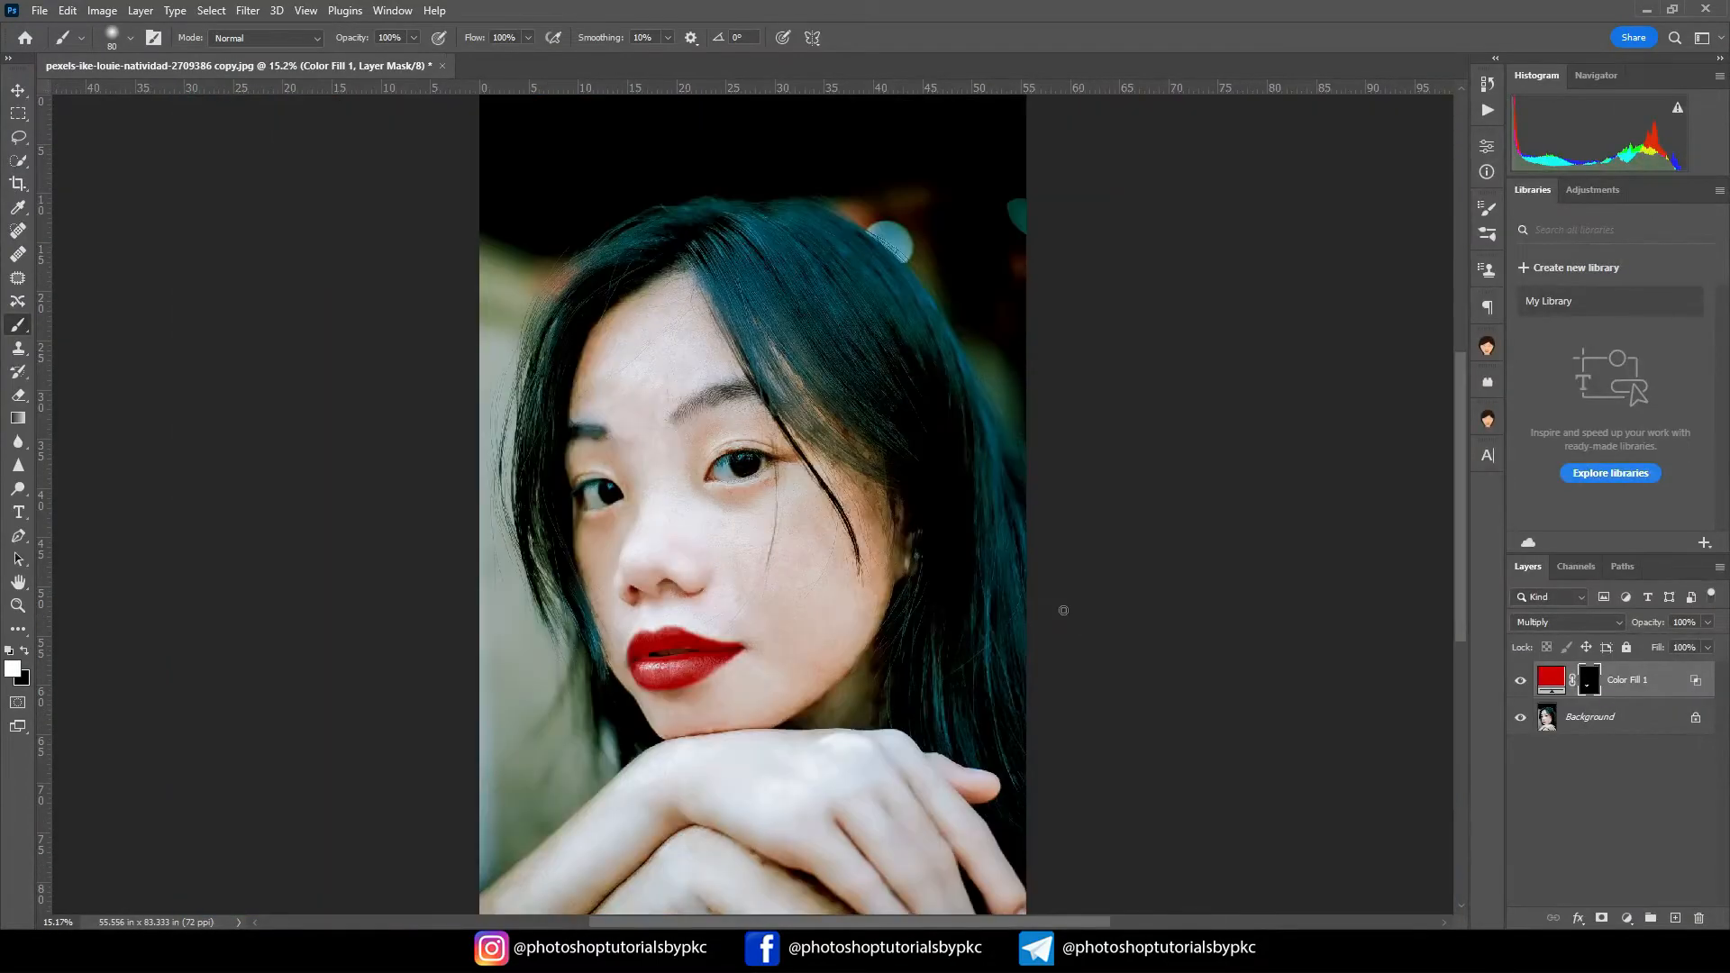
pyautogui.press('v')
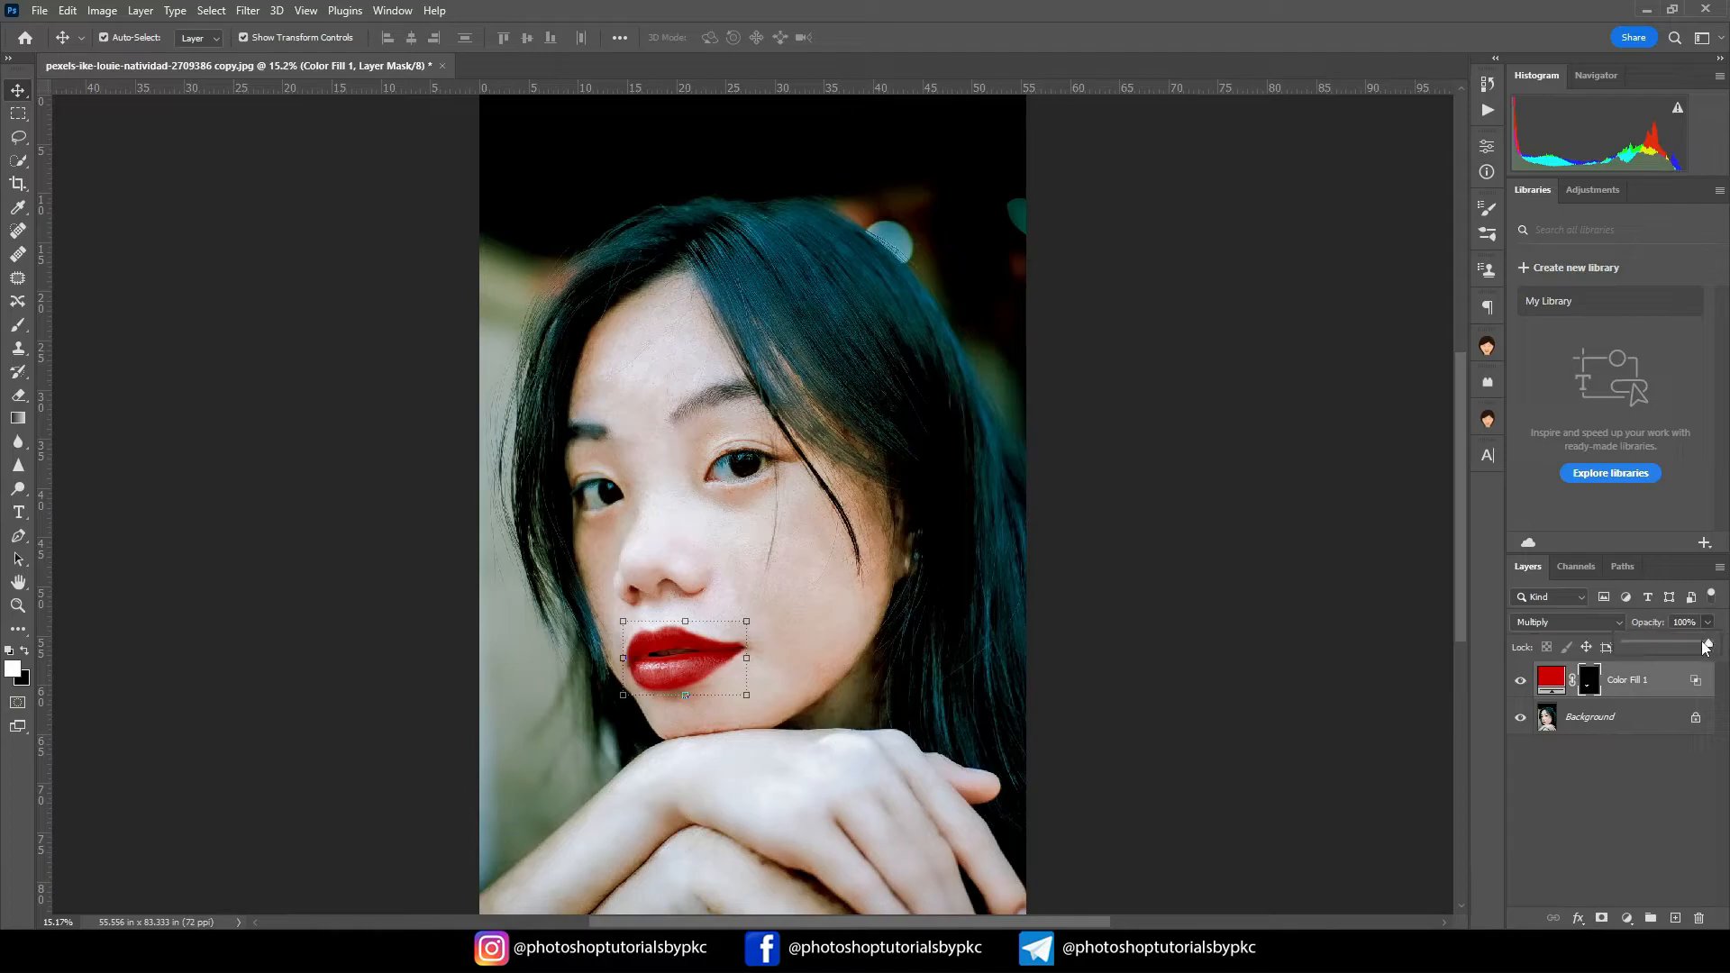
pyautogui.moveTo(1706, 647); pyautogui.dragTo(1679, 645)
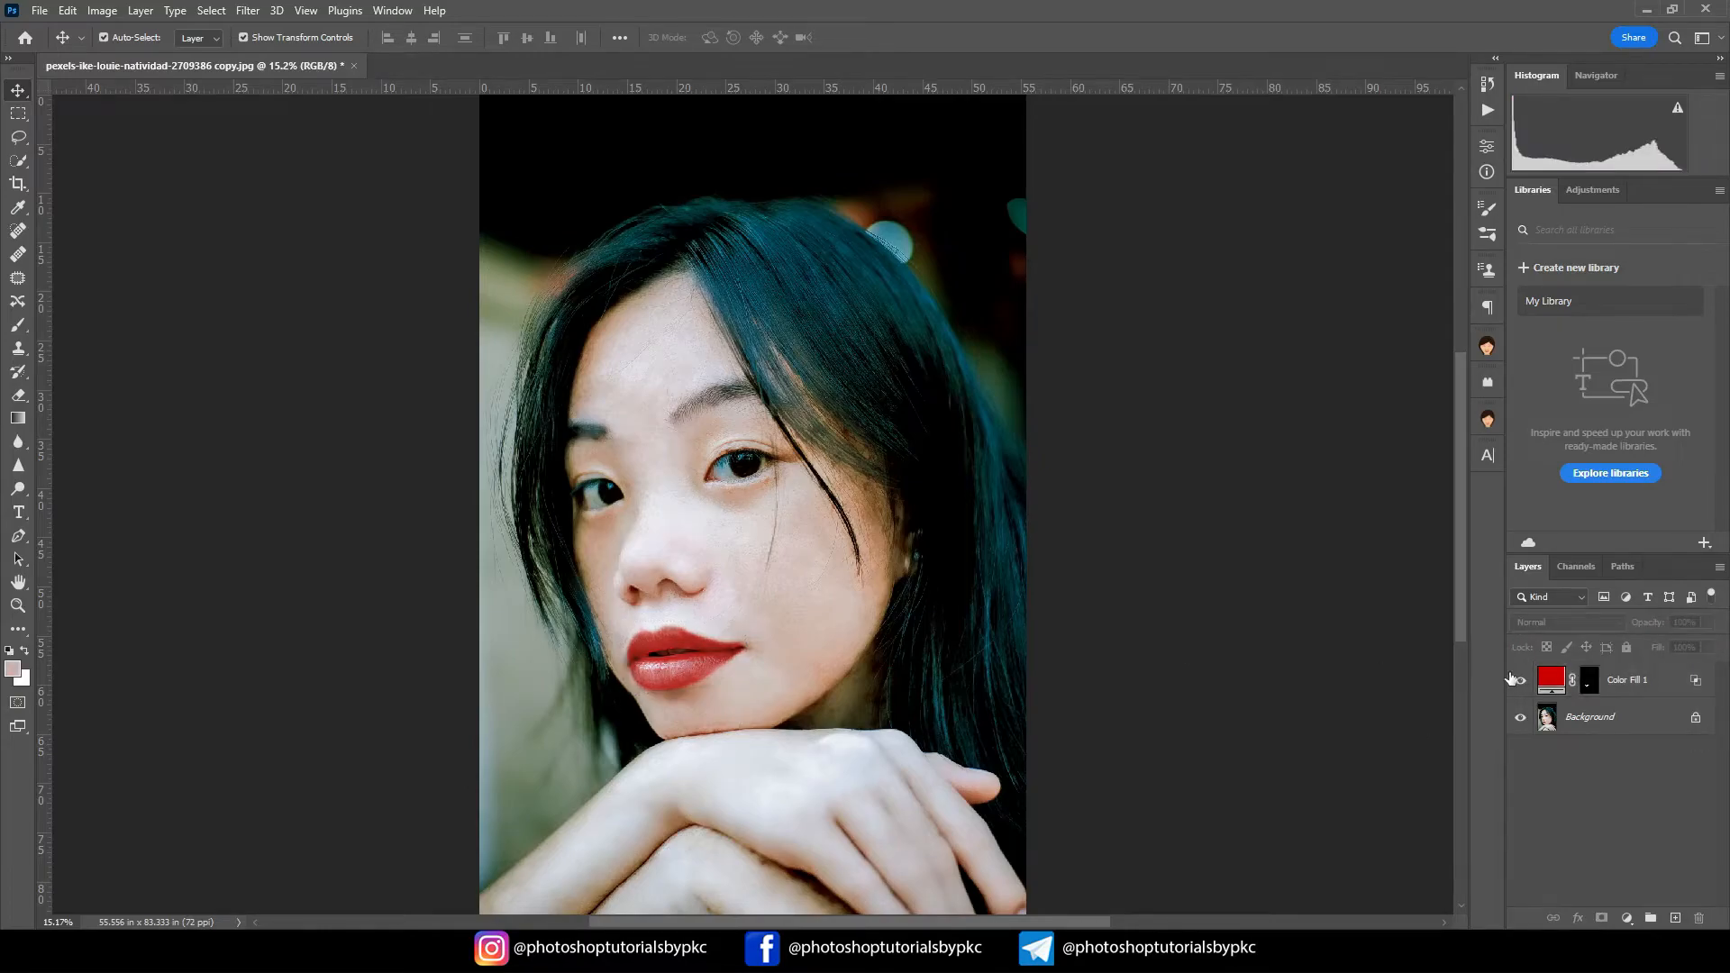
pyautogui.click(1520, 683)
pyautogui.click(1520, 683)
# Step: Merge the visible layers and, in the Camera Raw filter, set Highlights to -41 and Shadows to +17
pyautogui.hotkey('ctrl', 'shift', 'e')
pyautogui.click(247, 10)
pyautogui.click(279, 137)
pyautogui.moveTo(1428, 475); pyautogui.dragTo(1452, 503)
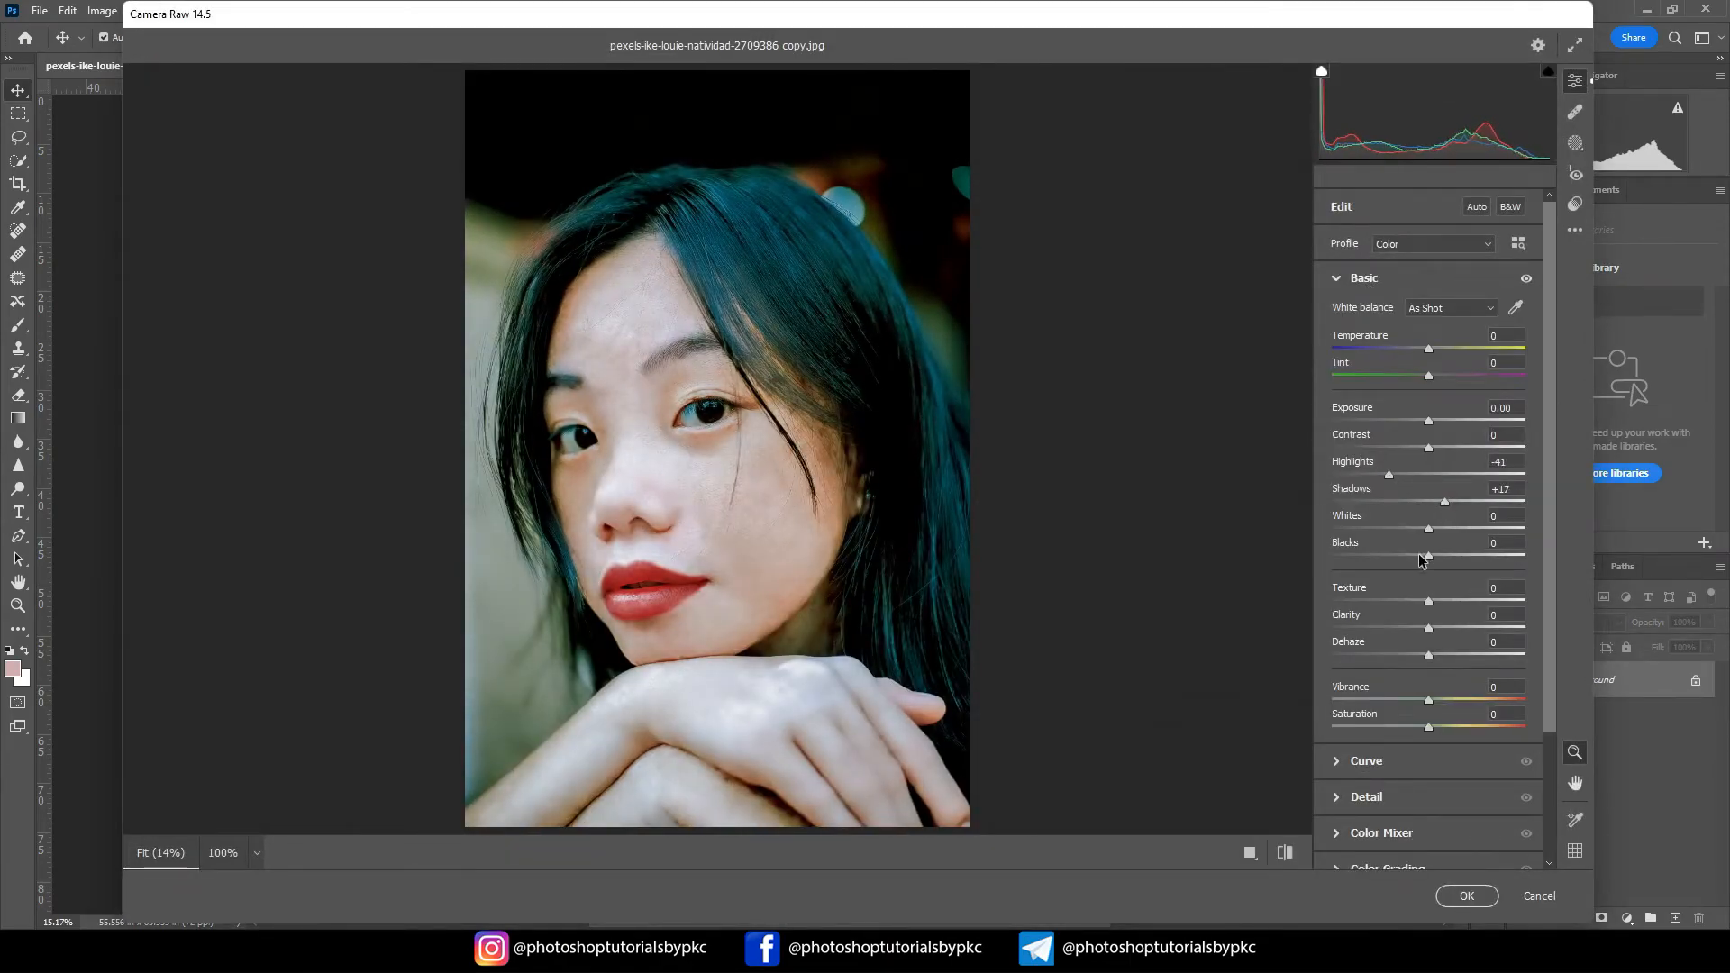
# Step: Adjust the eye's color saturation with the Color Mixer's targeted adjustment, set Clarity to +15 and apply the filter
pyautogui.click(693, 412)
pyautogui.click(1381, 833)
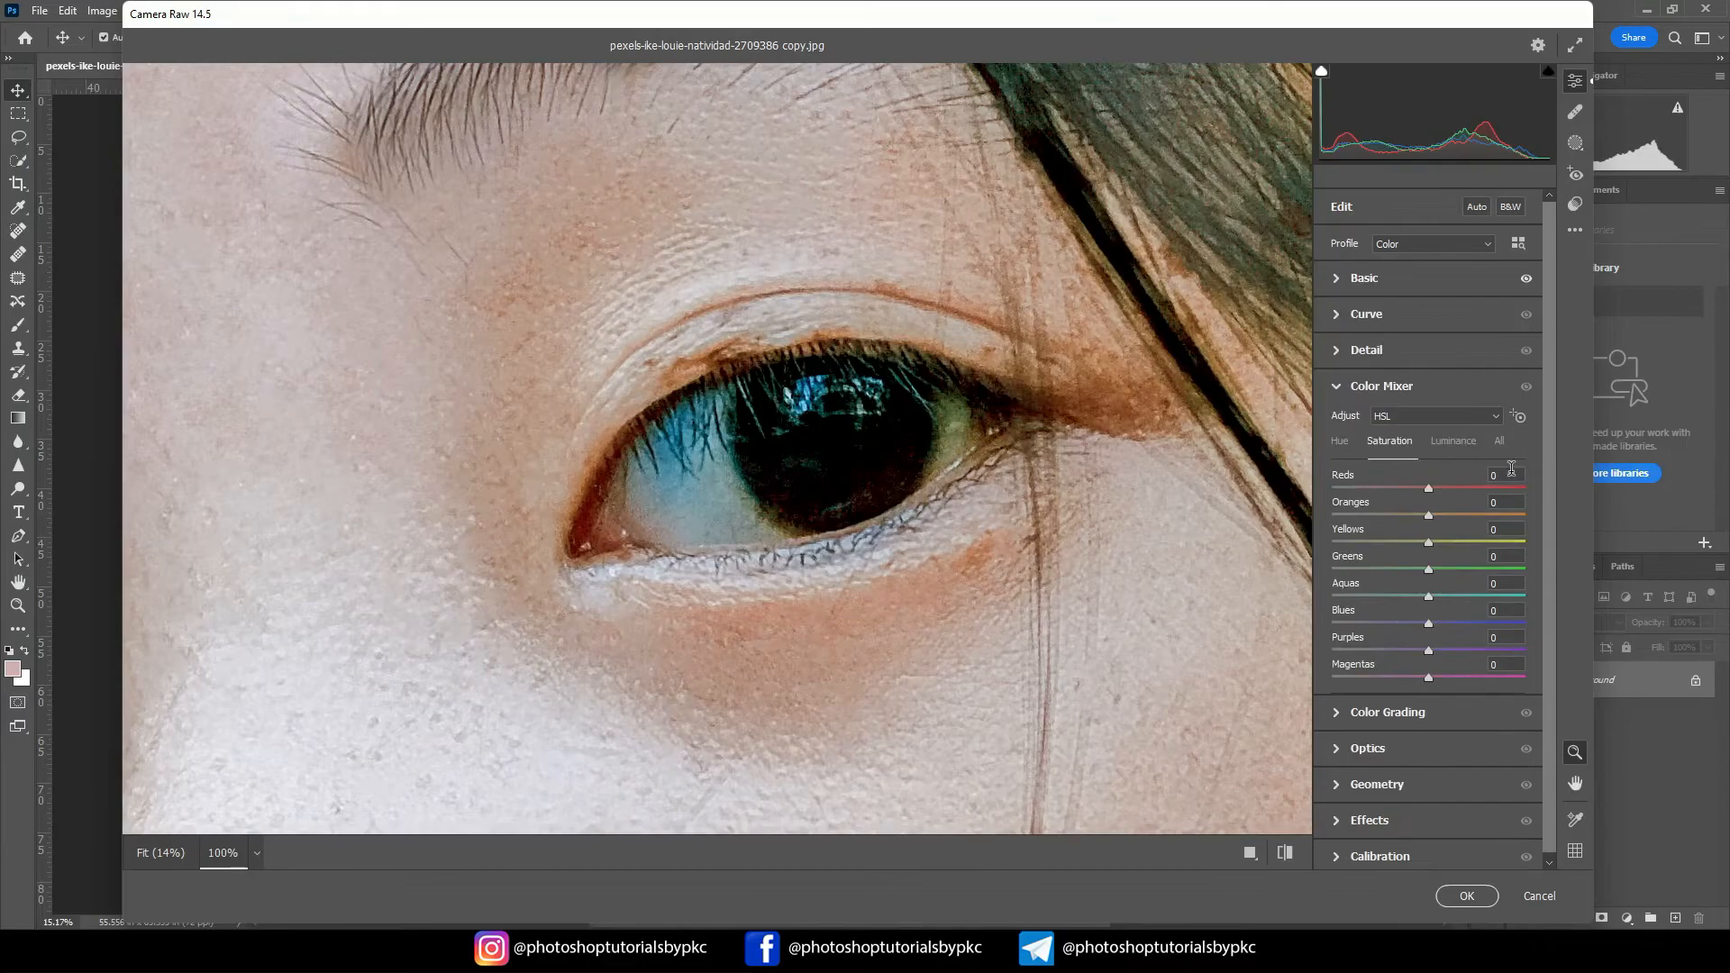
pyautogui.click(1518, 416)
pyautogui.hotkey('ctrl', '0')
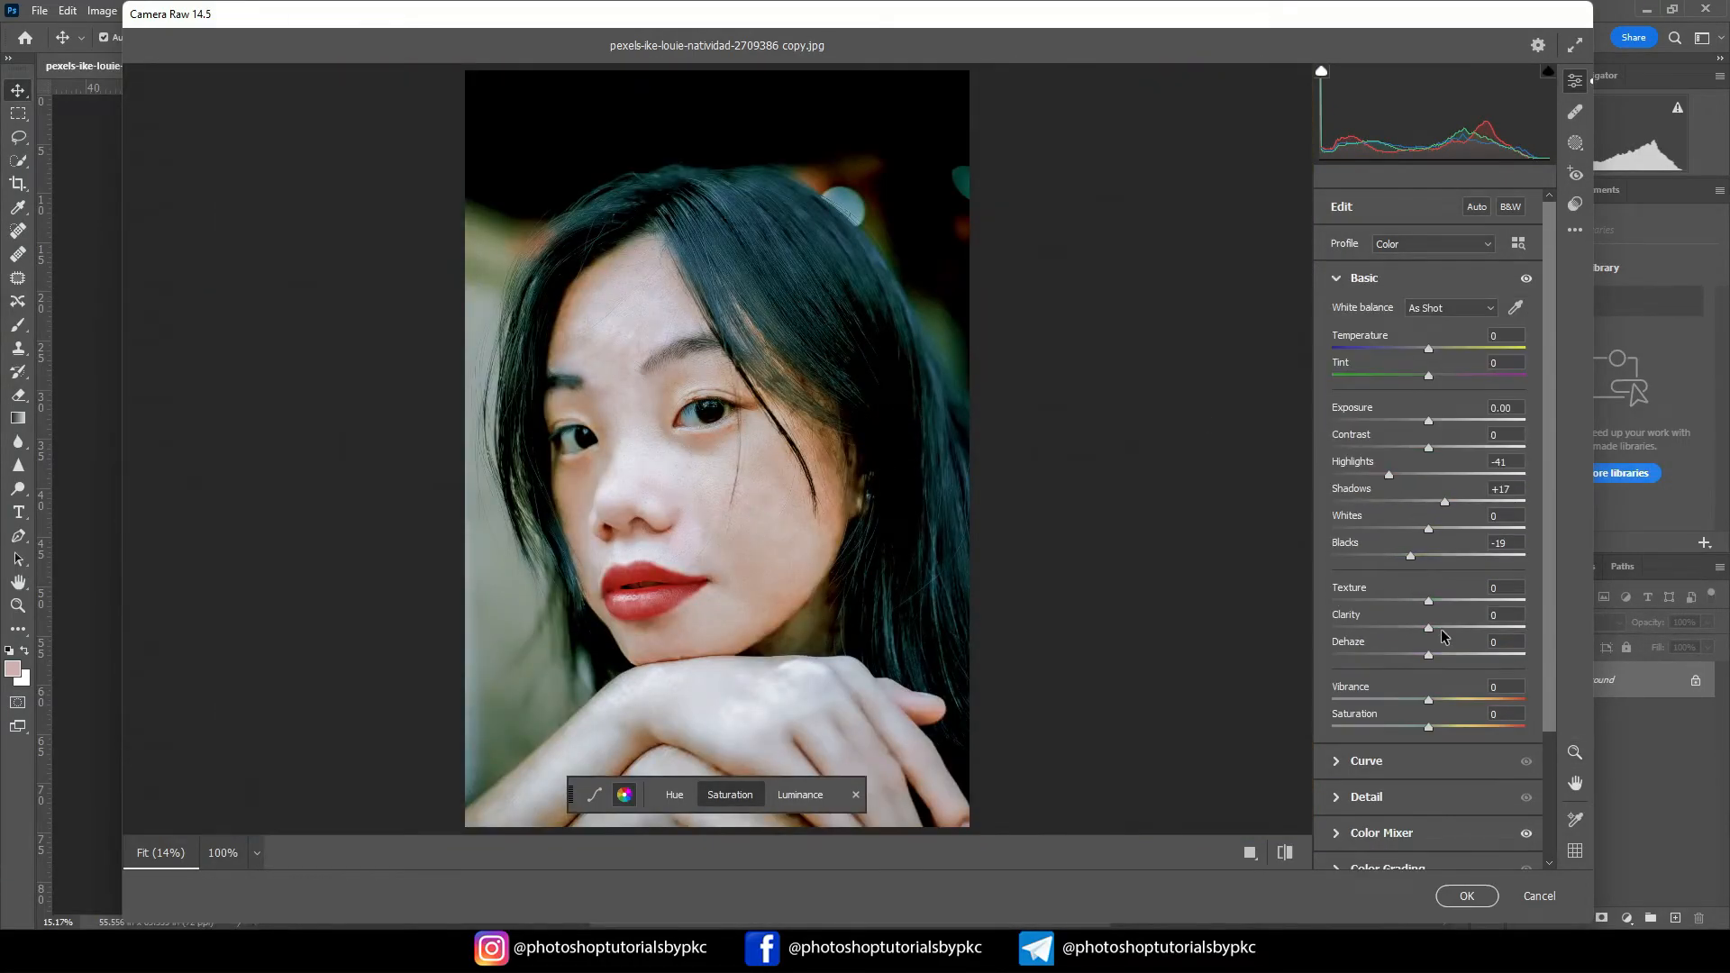
pyautogui.click(1441, 628)
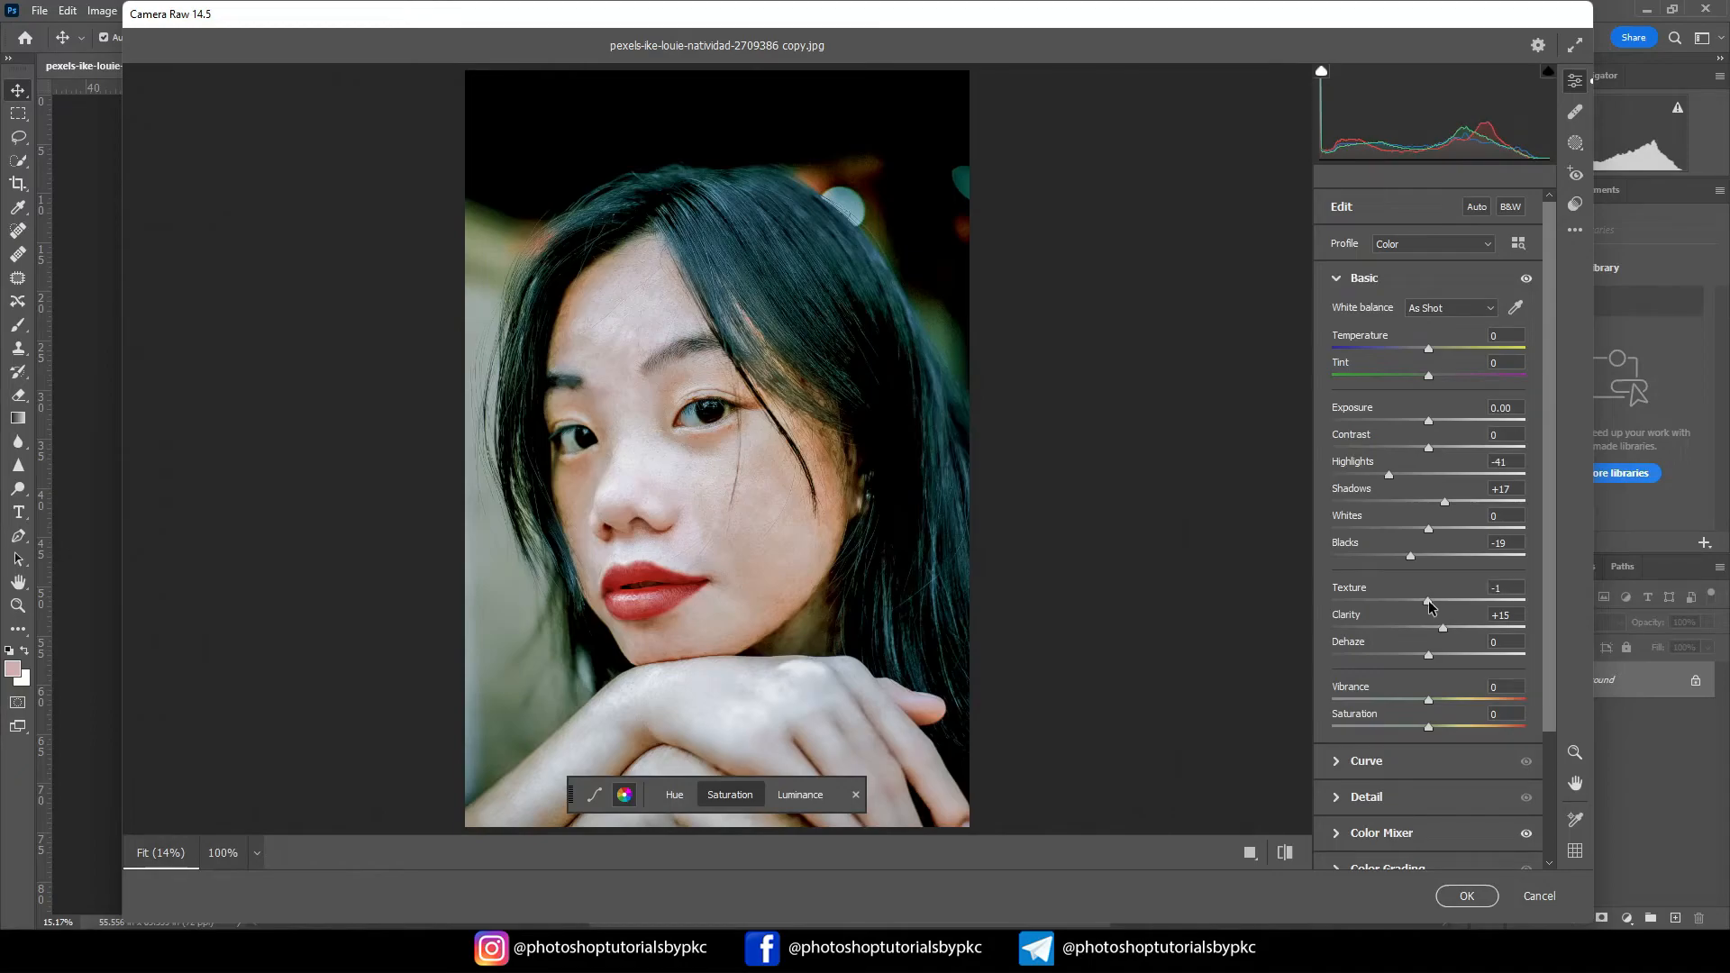
pyautogui.click(1467, 895)
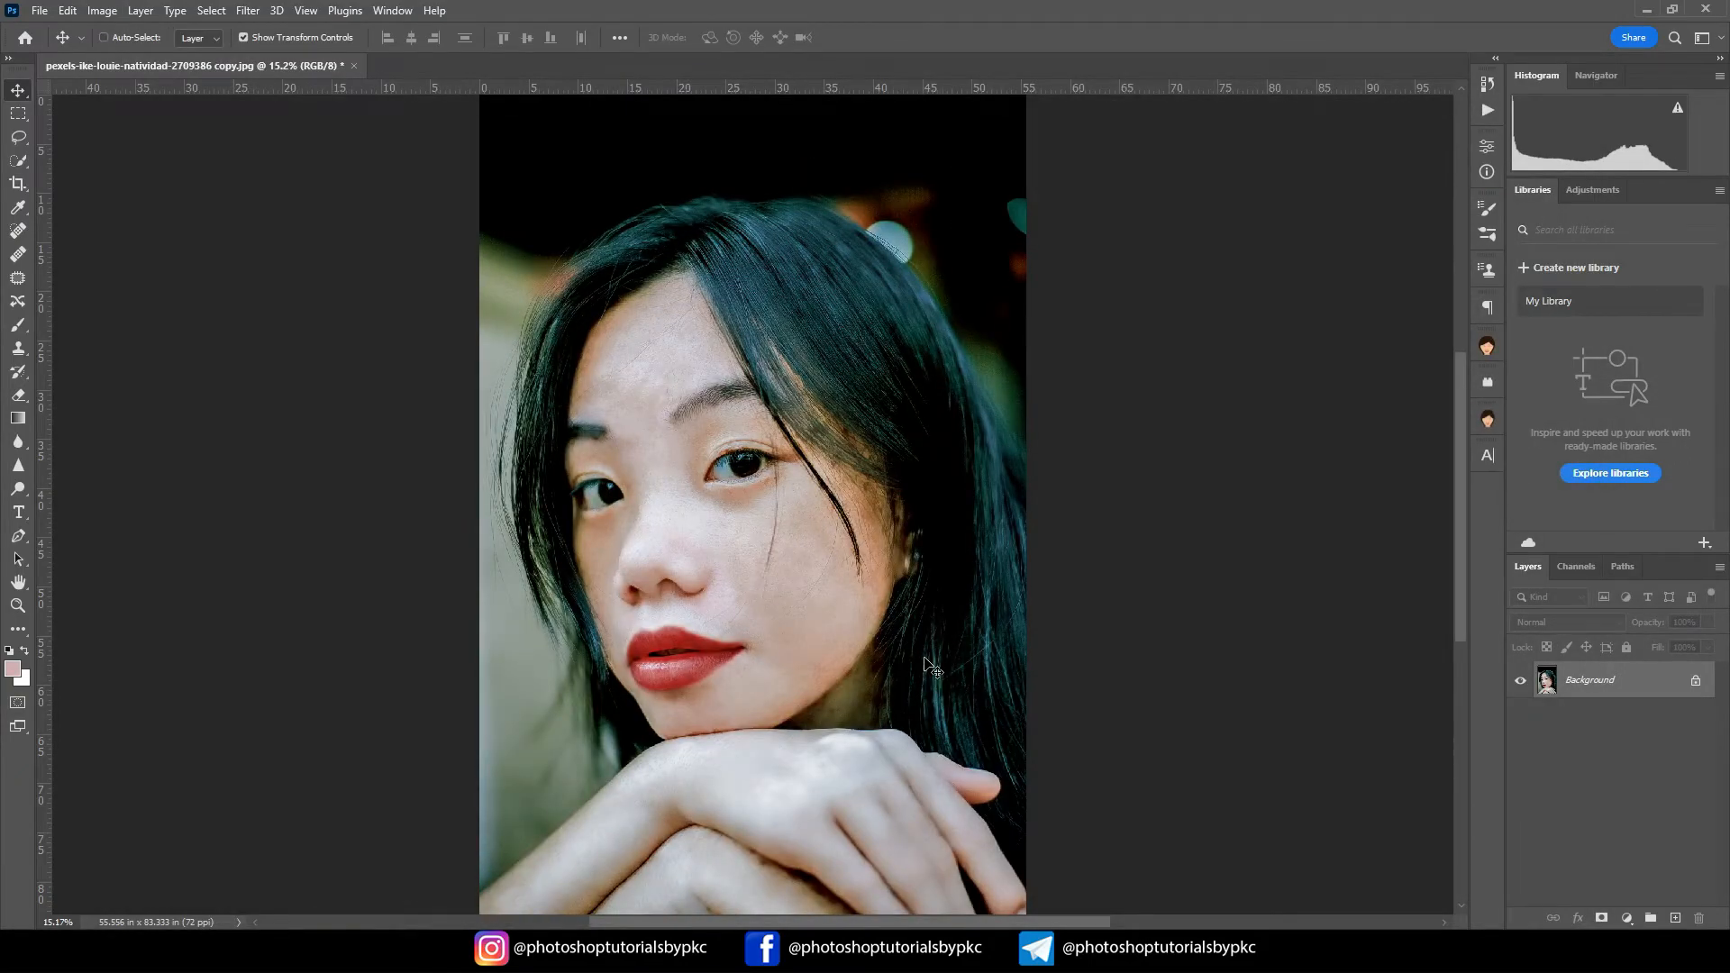
# Step: Undo the last Camera Raw filter and the merging of the layers
pyautogui.hotkey('ctrl', 'z')
pyautogui.hotkey('ctrl', 'z')
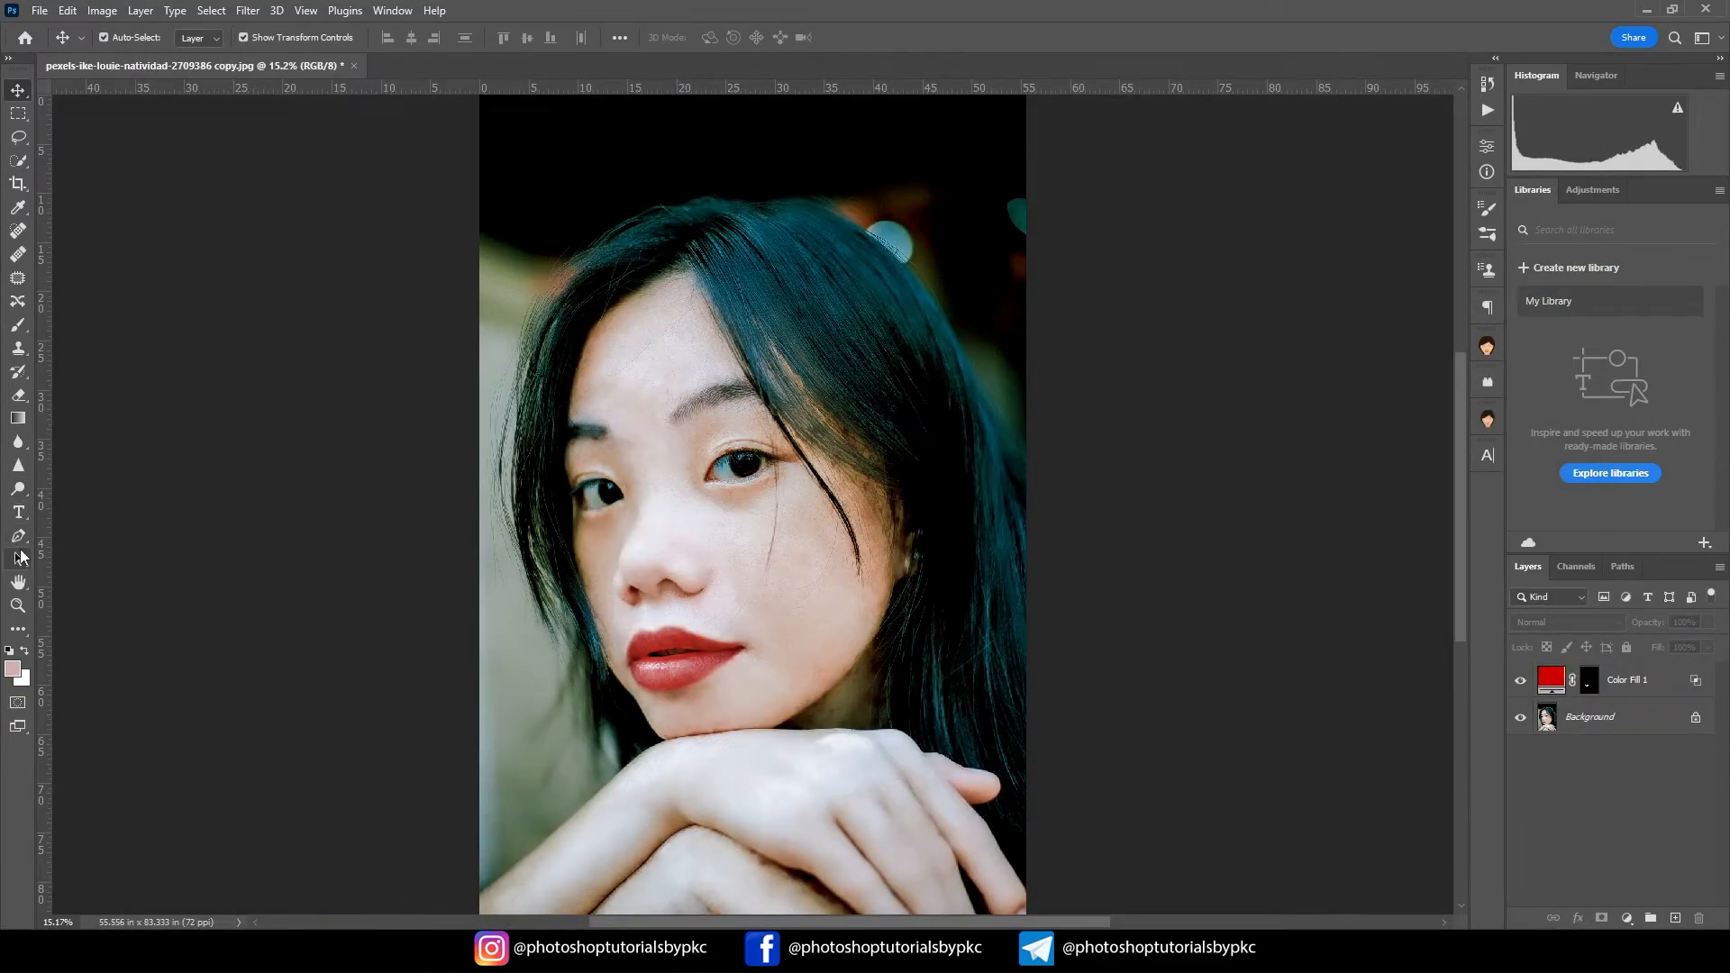
# Step: Combine the Background and the red lip fill into a single layer
pyautogui.press('b')
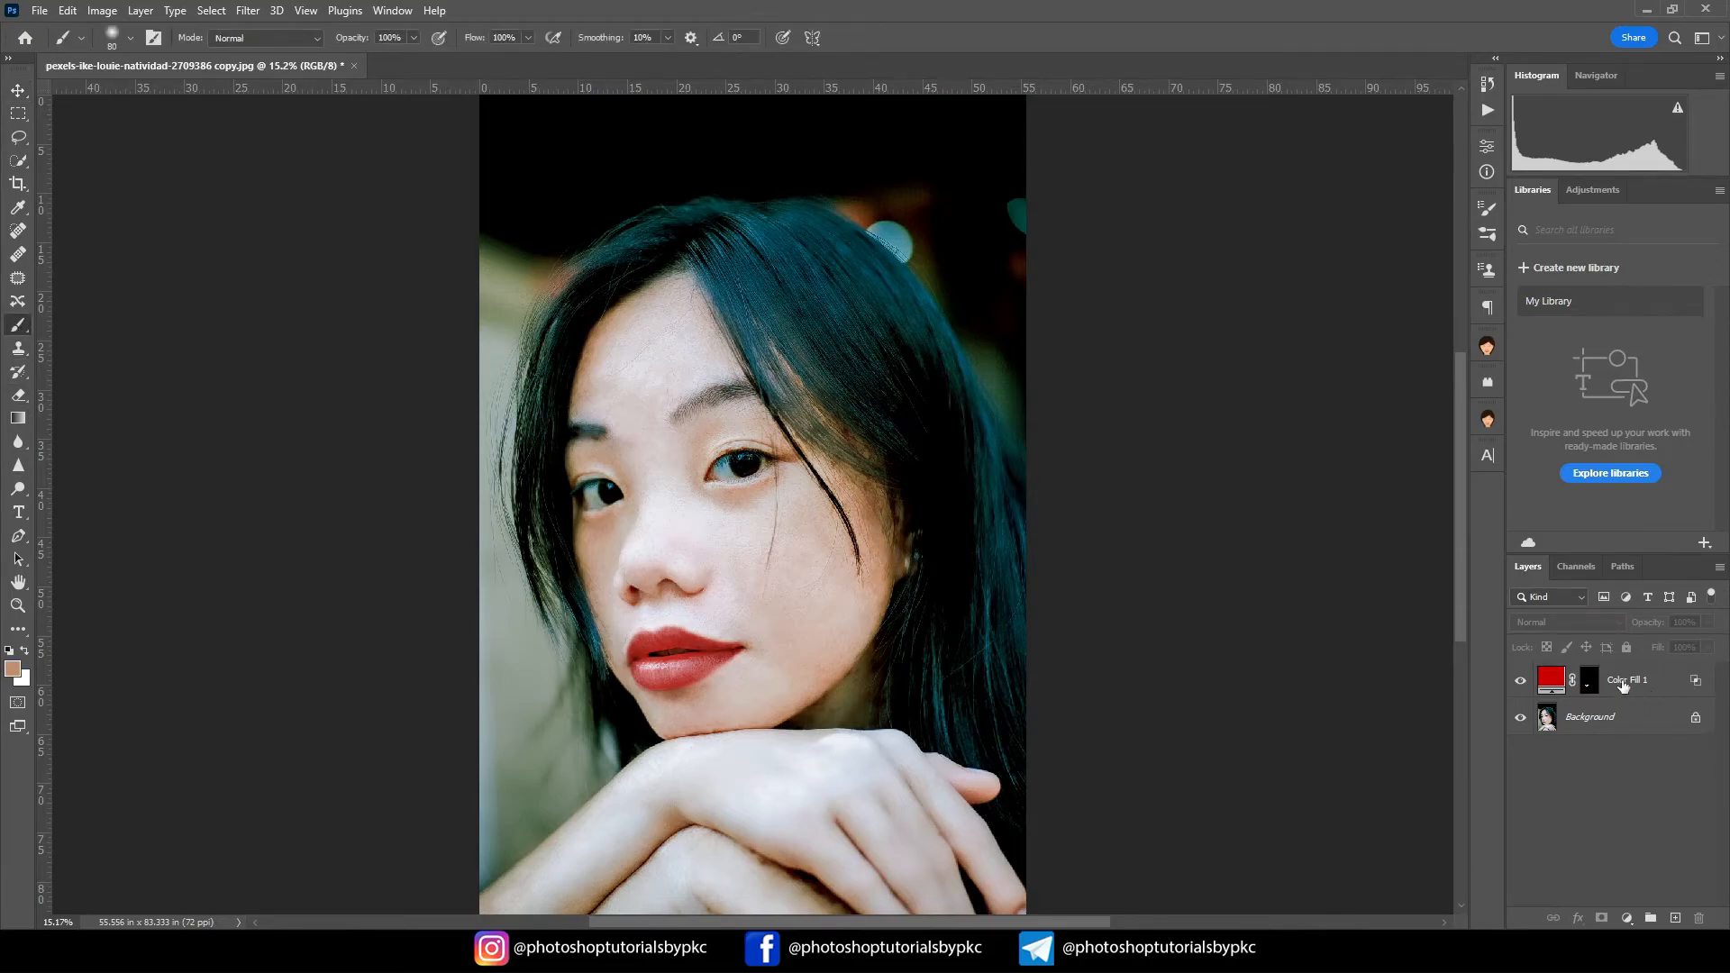
pyautogui.click(1609, 731)
pyautogui.keyDown('shift'); pyautogui.click(1632, 681); pyautogui.keyUp('shift')
pyautogui.rightClick(1632, 681)
pyautogui.click(1572, 742)
pyautogui.rightClick(1630, 728)
pyautogui.click(1572, 607)
# Step: Paint an orange-tan color over the hands and arms on a new layer and set its blend mode to Overlay
pyautogui.click(1674, 918)
pyautogui.moveTo(601, 848)
pyautogui.mouseDown()
pyautogui.moveTo(639, 795)
pyautogui.moveTo(529, 883)
pyautogui.moveTo(565, 873)
pyautogui.moveTo(664, 771)
pyautogui.moveTo(791, 757)
pyautogui.moveTo(952, 785)
pyautogui.moveTo(914, 804)
pyautogui.moveTo(689, 784)
pyautogui.moveTo(701, 811)
pyautogui.moveTo(856, 865)
pyautogui.moveTo(896, 834)
pyautogui.moveTo(1001, 897)
pyautogui.moveTo(953, 919)
pyautogui.moveTo(722, 837)
pyautogui.moveTo(762, 892)
pyautogui.moveTo(683, 843)
pyautogui.moveTo(706, 884)
pyautogui.mouseUp()
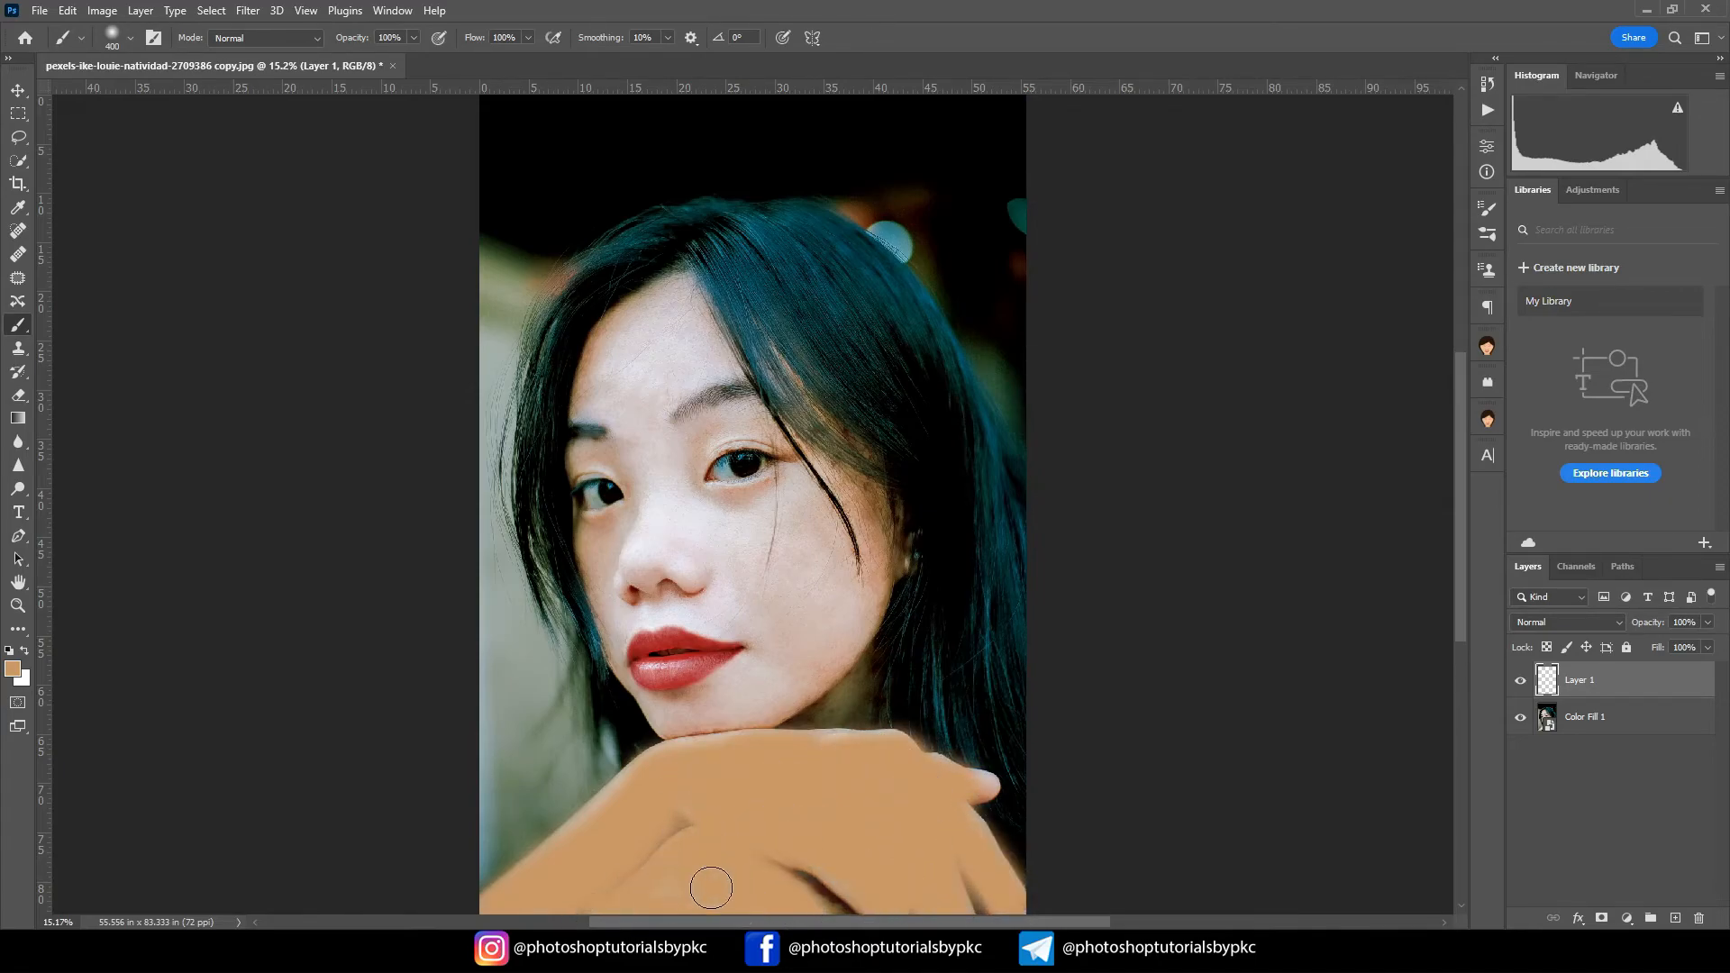
pyautogui.click(1568, 622)
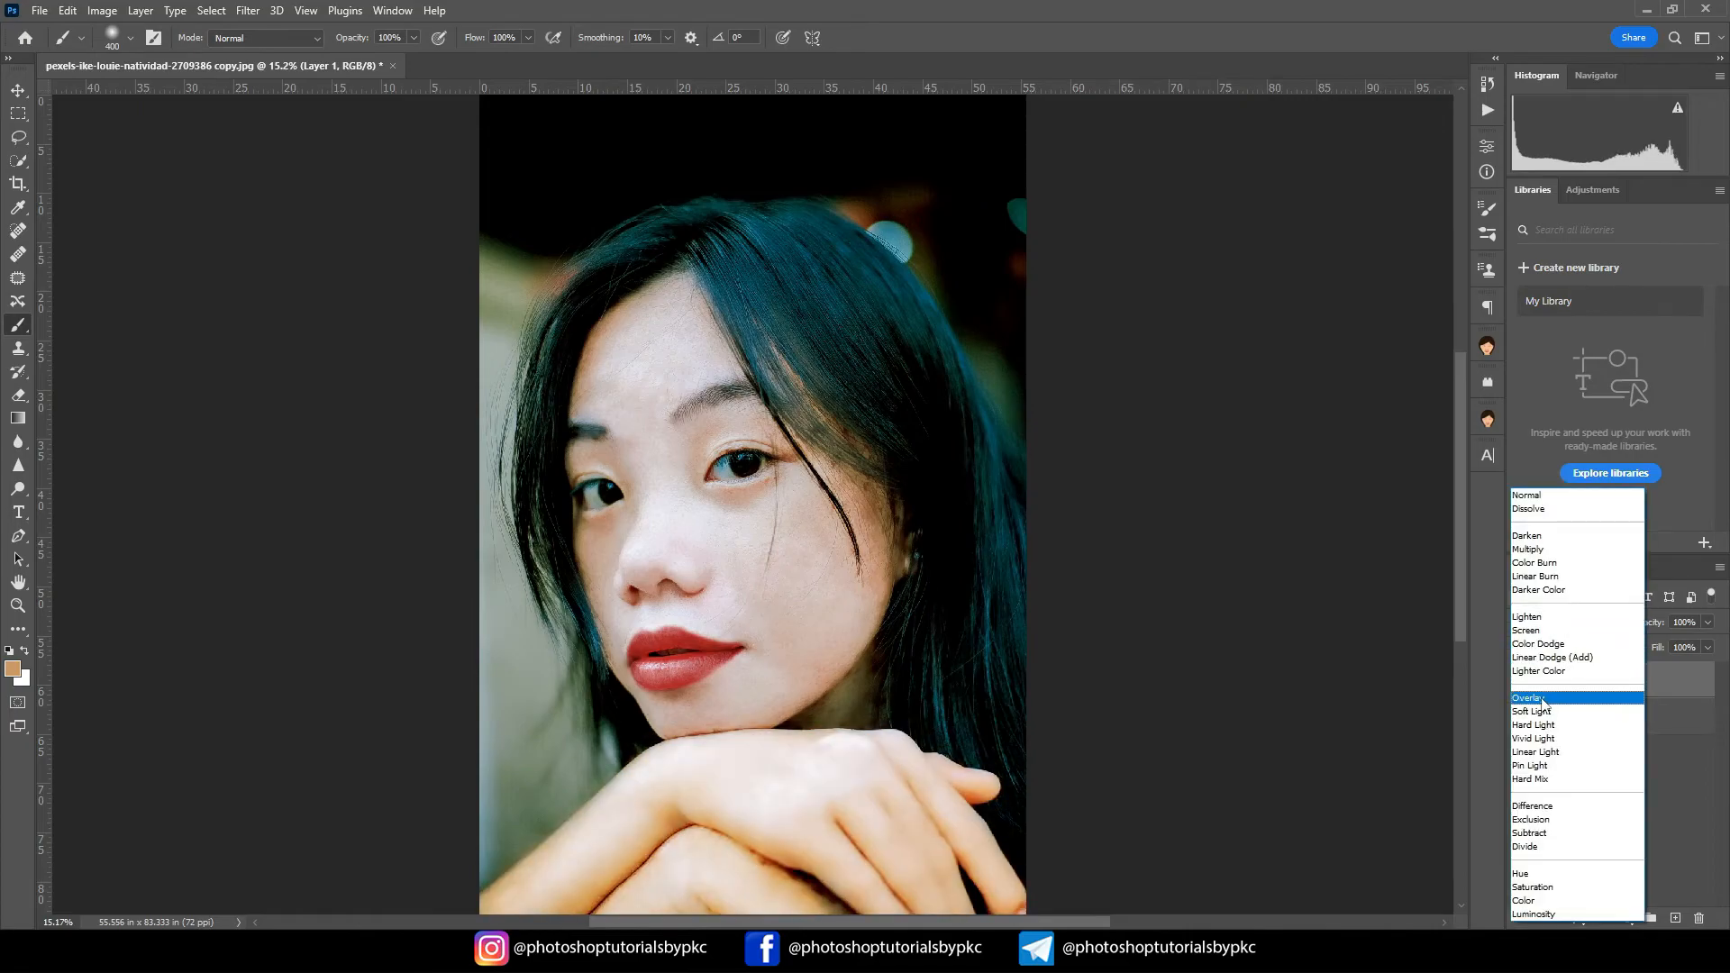
pyautogui.click(1568, 699)
# Step: Merge the tan layer down and apply the Skin Smoothing neural filter with Blur 50 and Smoothness 0
pyautogui.press('v')
pyautogui.hotkey('ctrl', 'e')
pyautogui.click(248, 11)
pyautogui.click(266, 84)
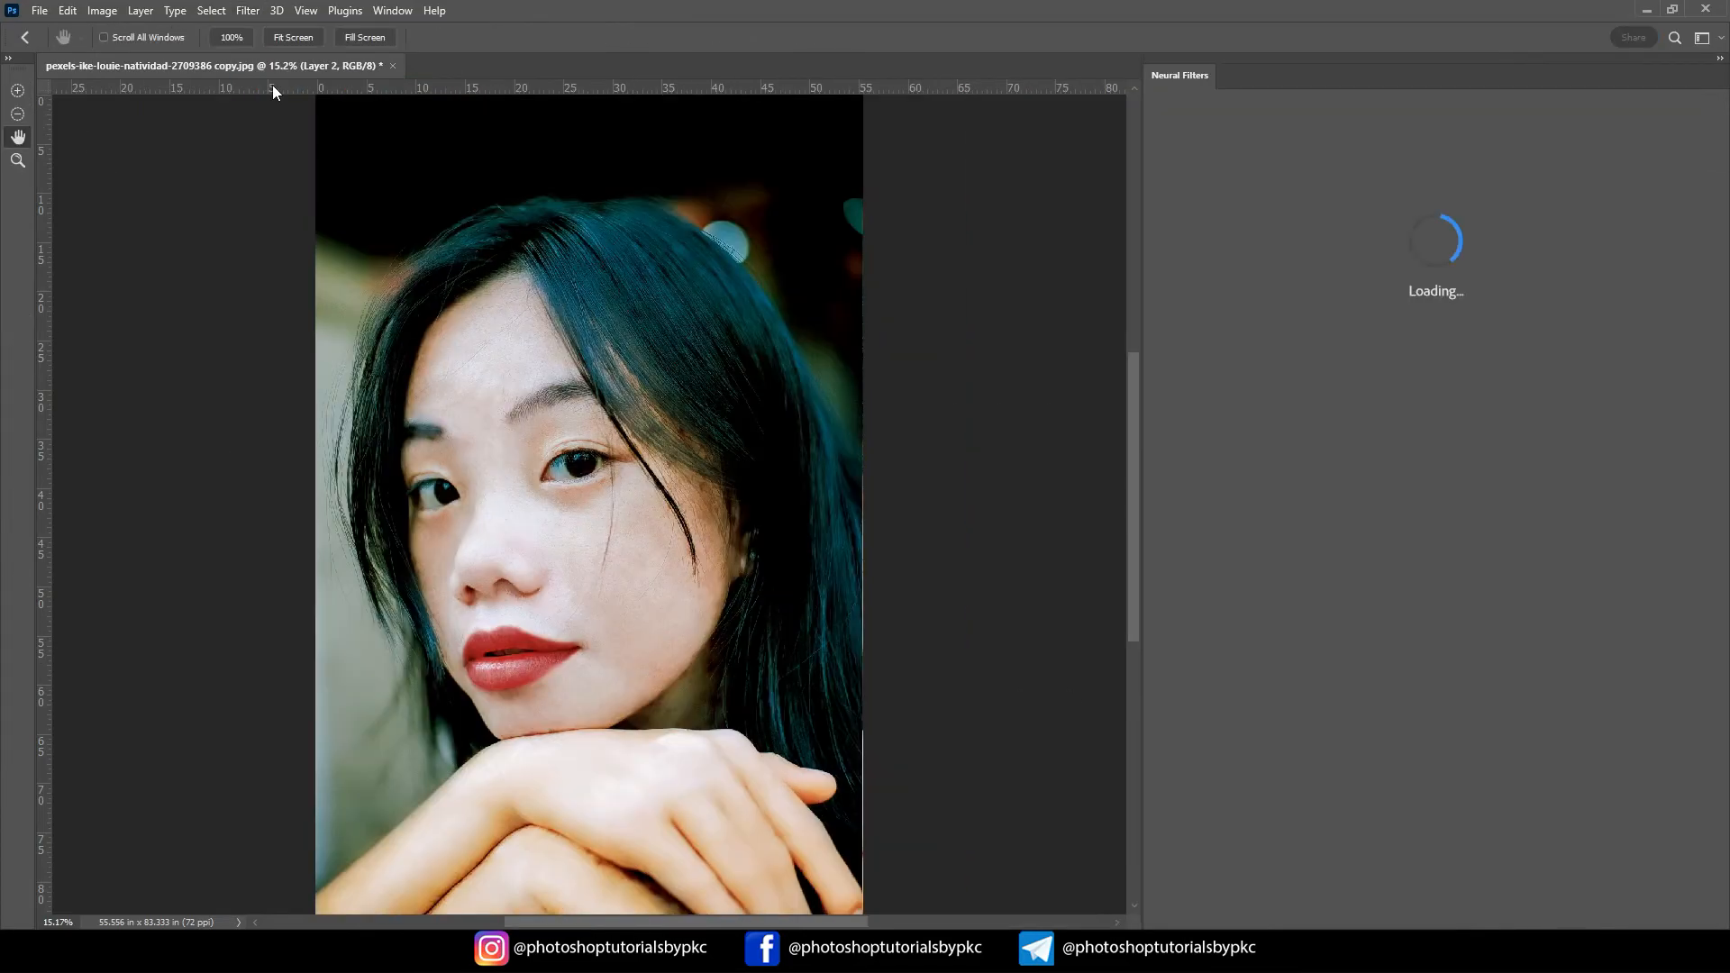
pyautogui.click(1354, 237)
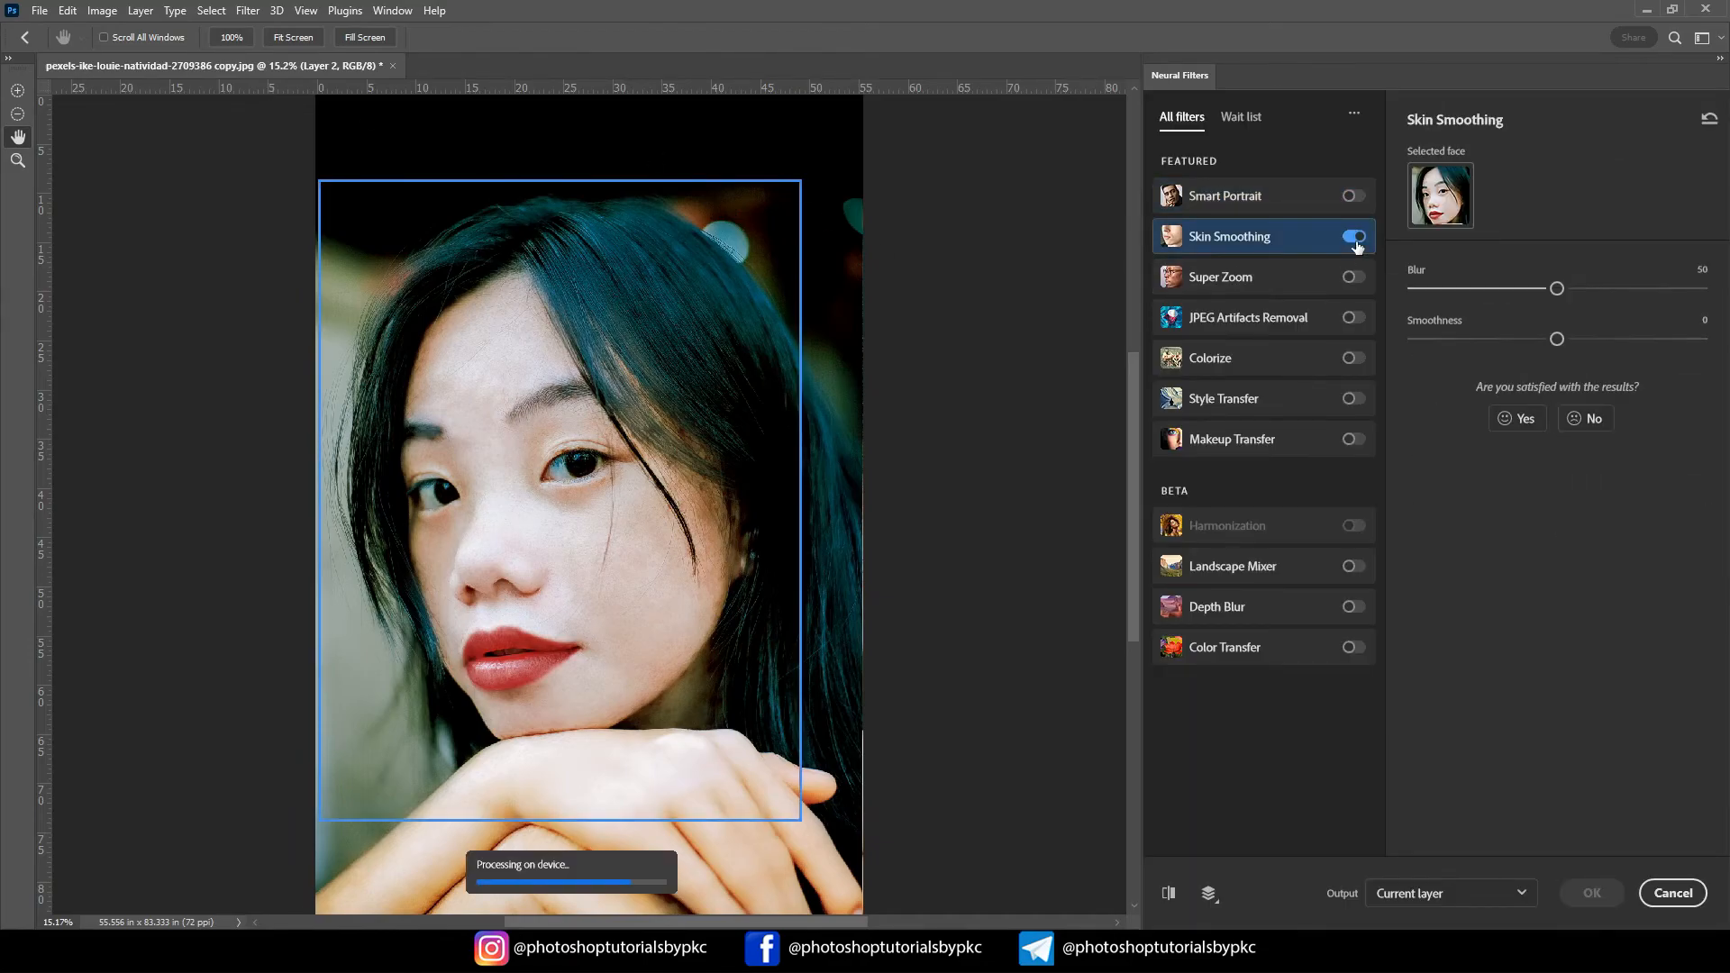
pyautogui.click(1592, 893)
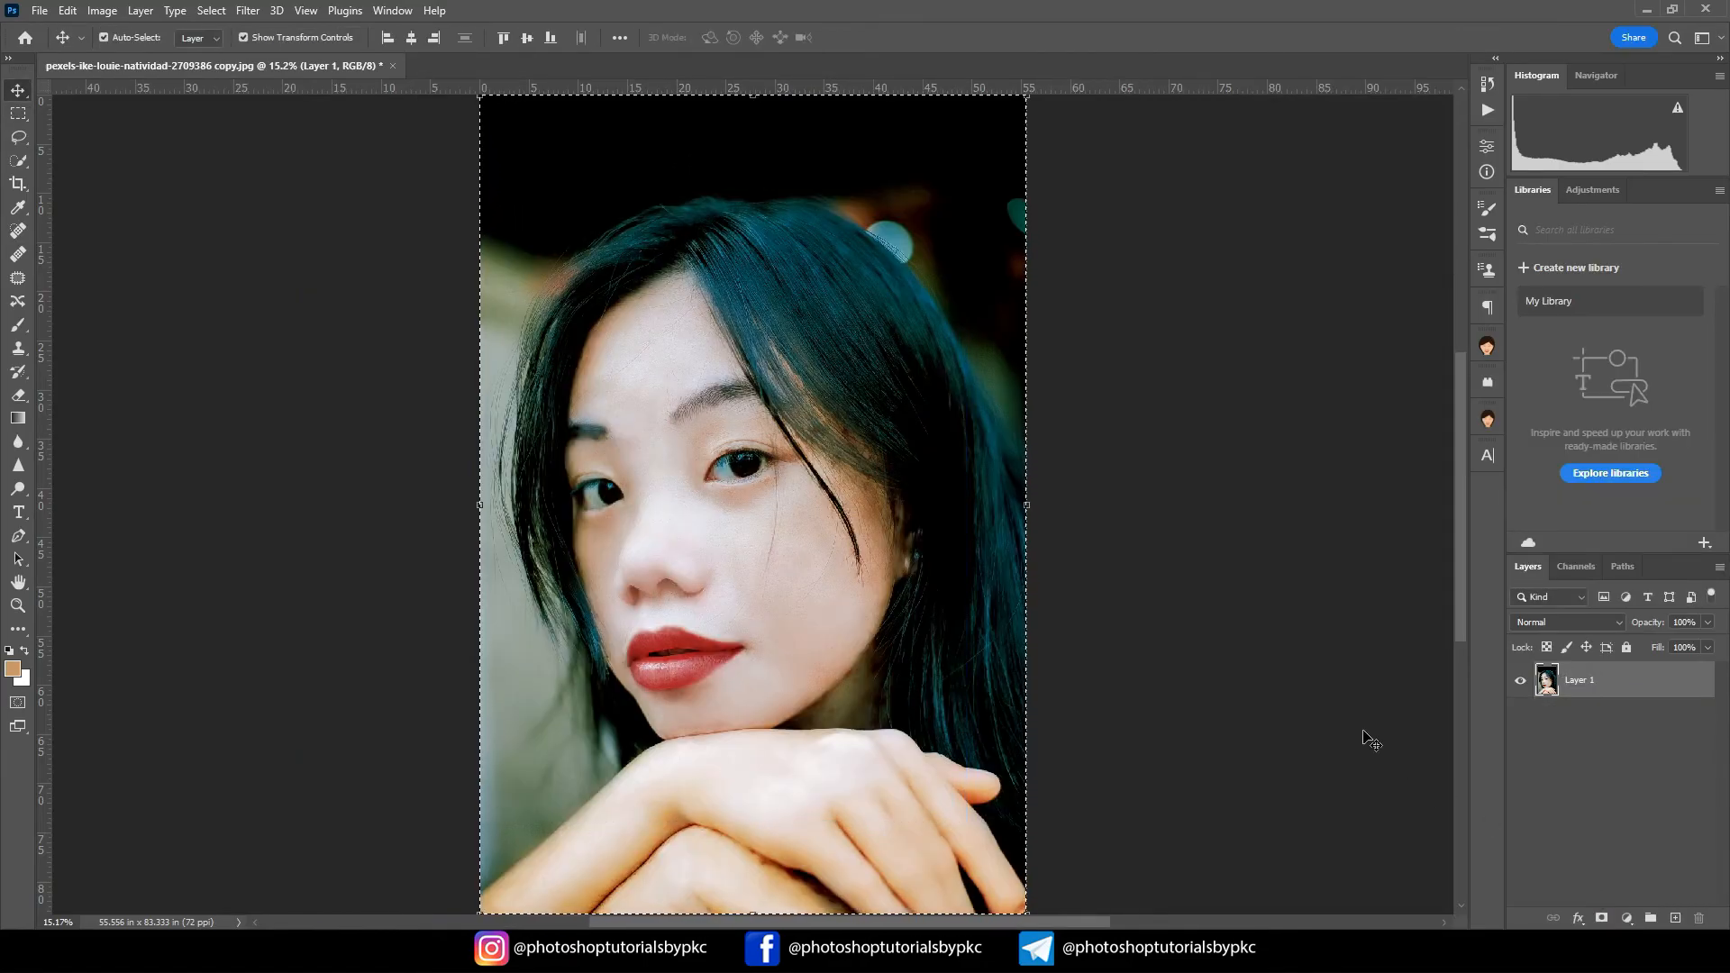